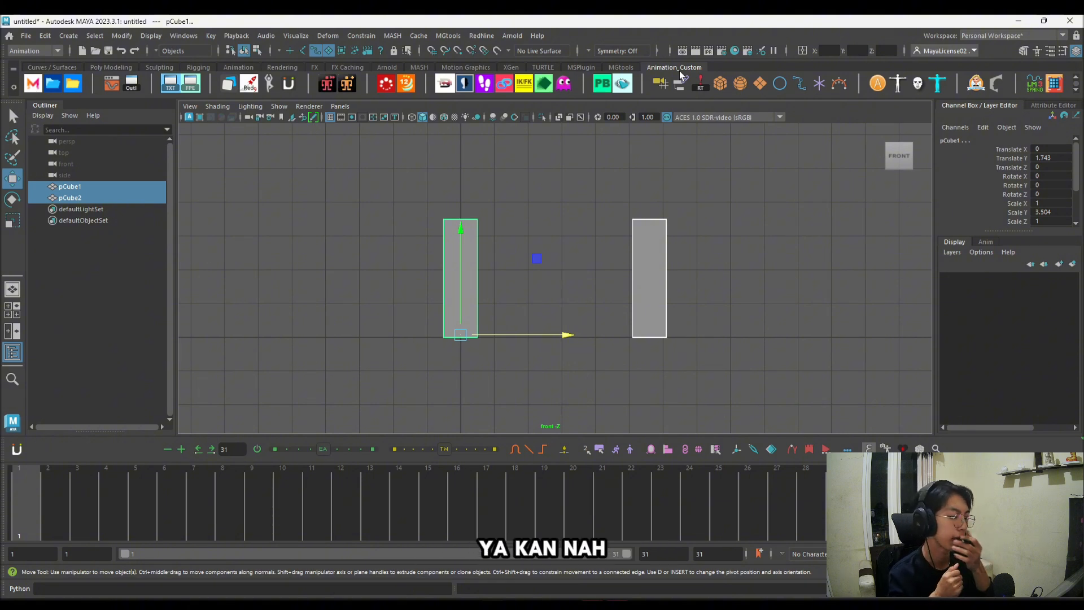
# Step: Select both cubes and key their upright pose at frame 1
pyautogui.click(714, 281)
pyautogui.click(460, 279)
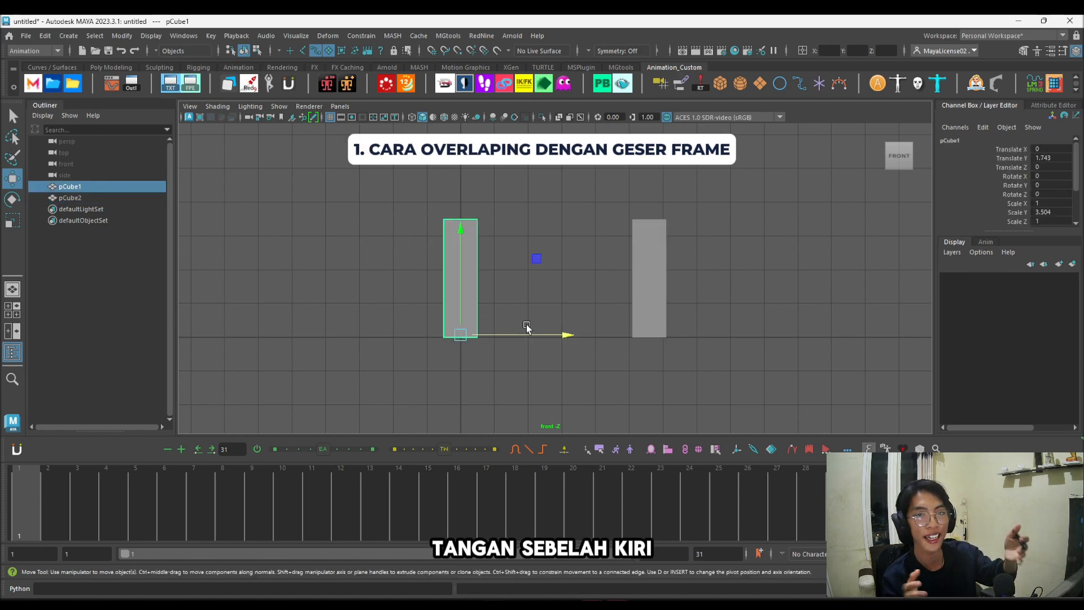
pyautogui.click(649, 271)
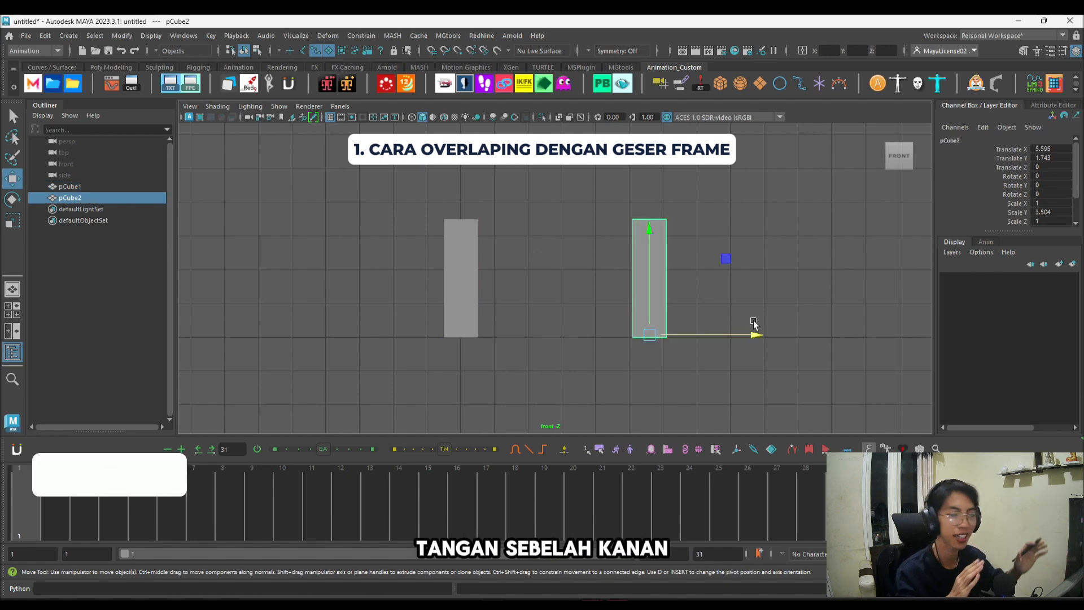
pyautogui.moveTo(401, 237); pyautogui.dragTo(746, 362)
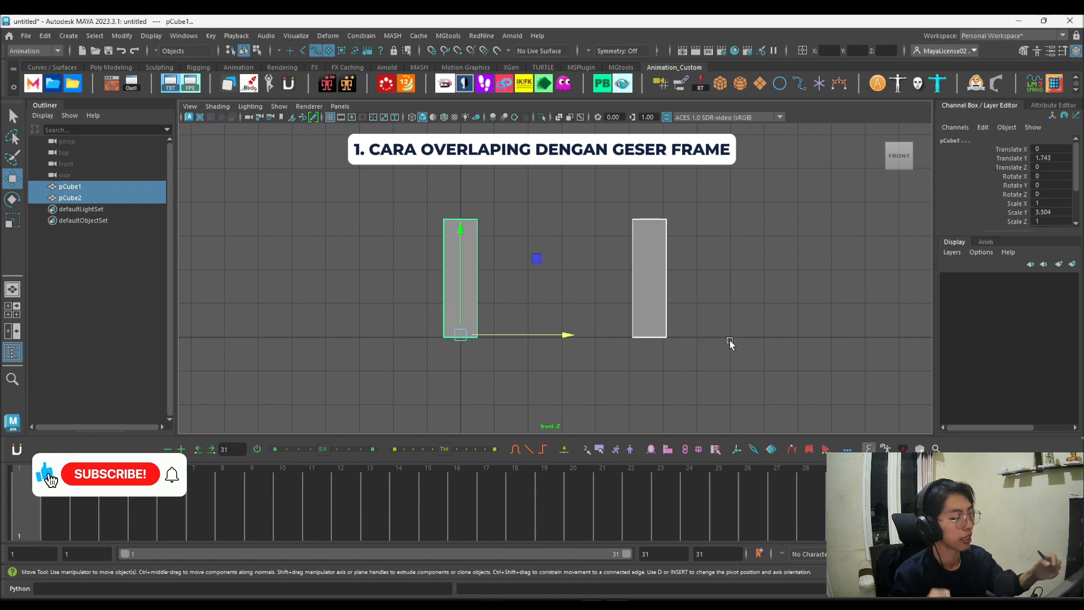
pyautogui.press('s')
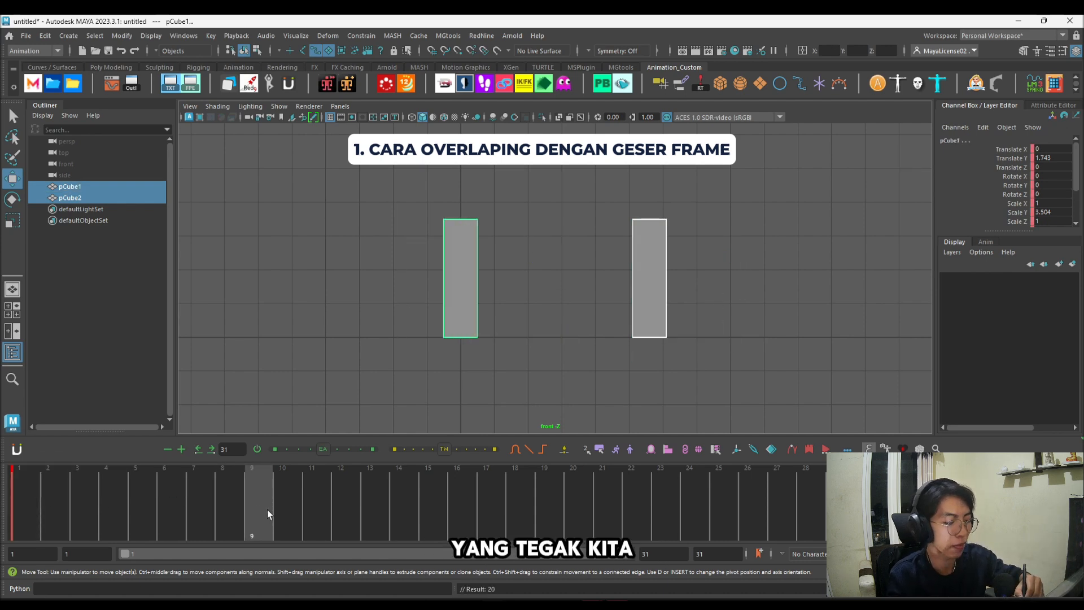
# Step: At frame 11, rotate both cubes about -91° on Z, key the pose and play back the fall
pyautogui.press('e')
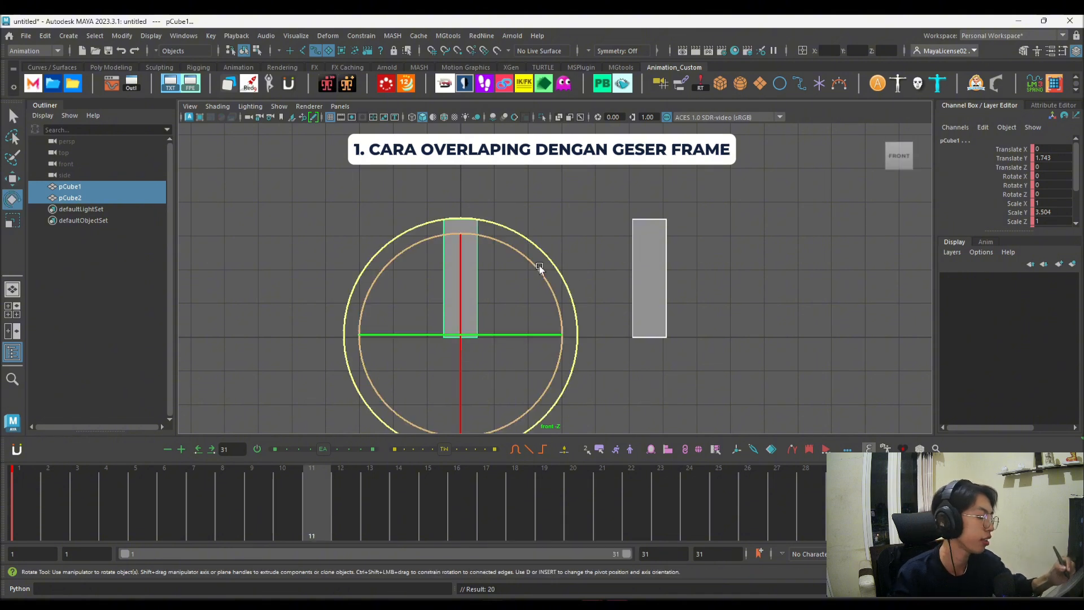
pyautogui.moveTo(539, 265); pyautogui.dragTo(562, 442)
pyautogui.press('s')
pyautogui.hotkey('alt', 'v')
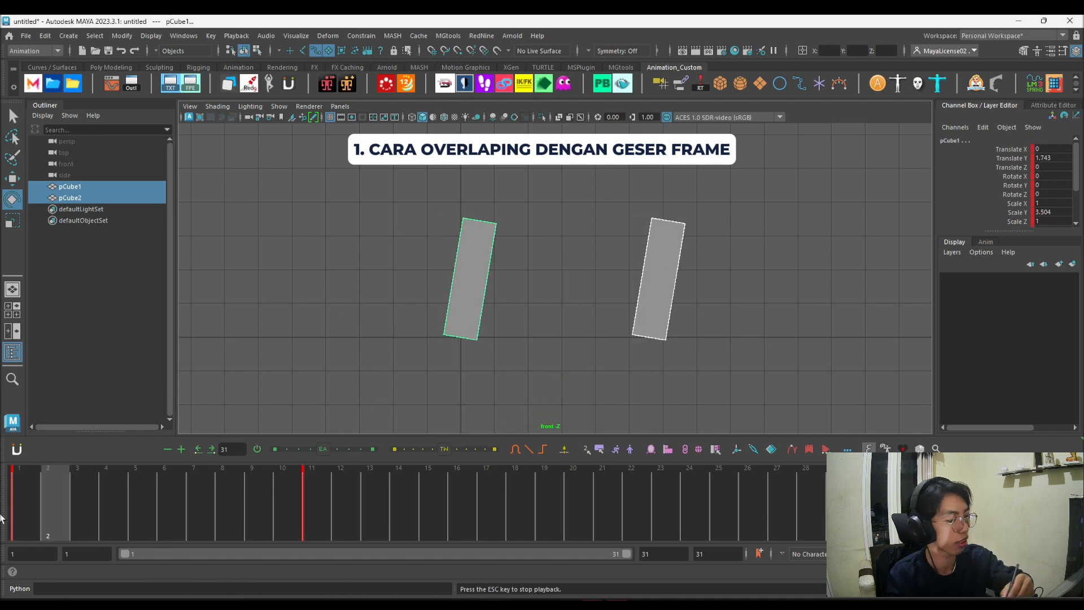
pyautogui.click(315, 495)
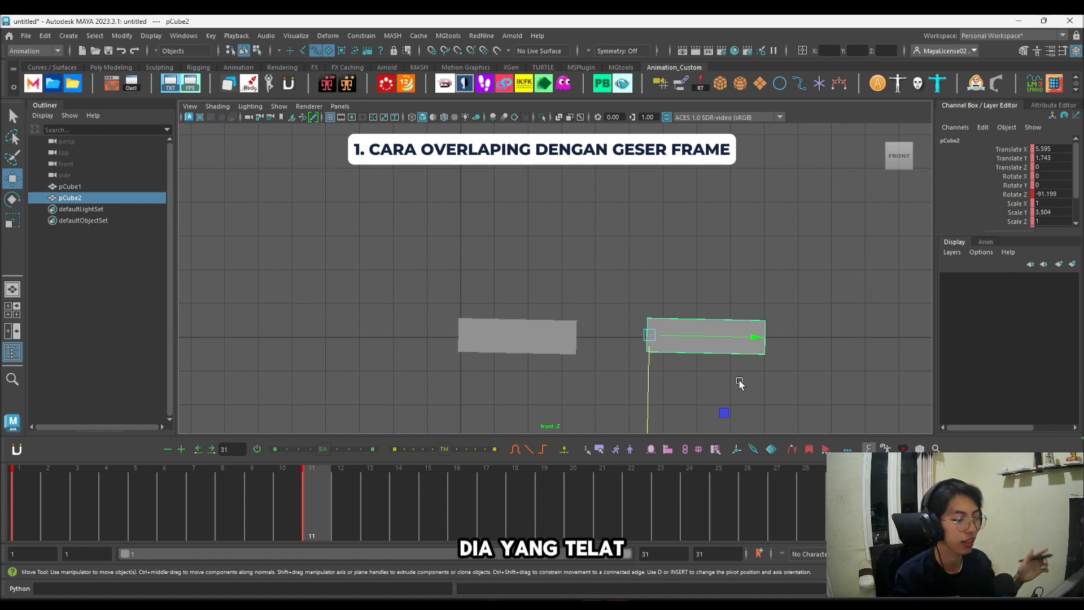
# Step: Shift the right cube's keys one frame later, to frames 2 and 12, and play back the overlap
pyautogui.click(709, 274)
pyautogui.moveTo(659, 234); pyautogui.dragTo(740, 370)
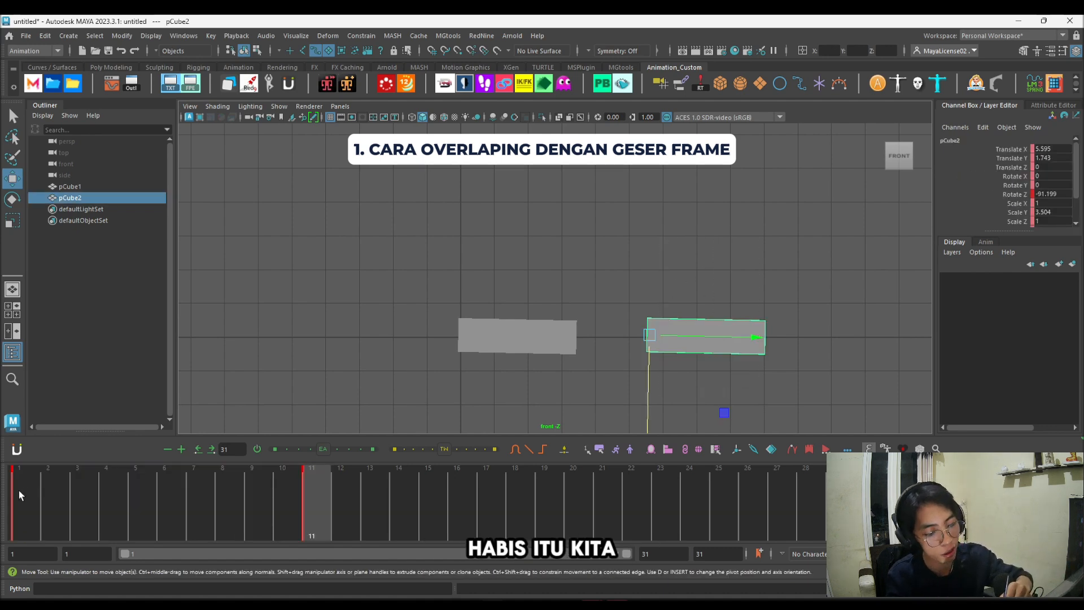
pyautogui.keyDown('shift'); pyautogui.moveTo(18, 490); pyautogui.dragTo(293, 490); pyautogui.keyUp('shift')
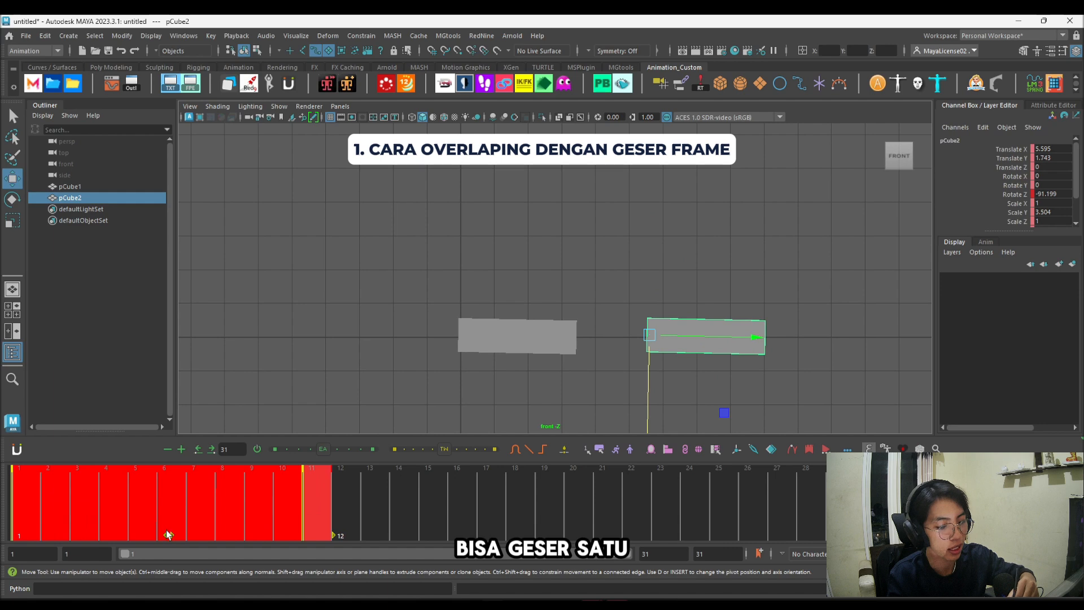
pyautogui.moveTo(168, 535); pyautogui.dragTo(192, 534)
pyautogui.click(408, 487)
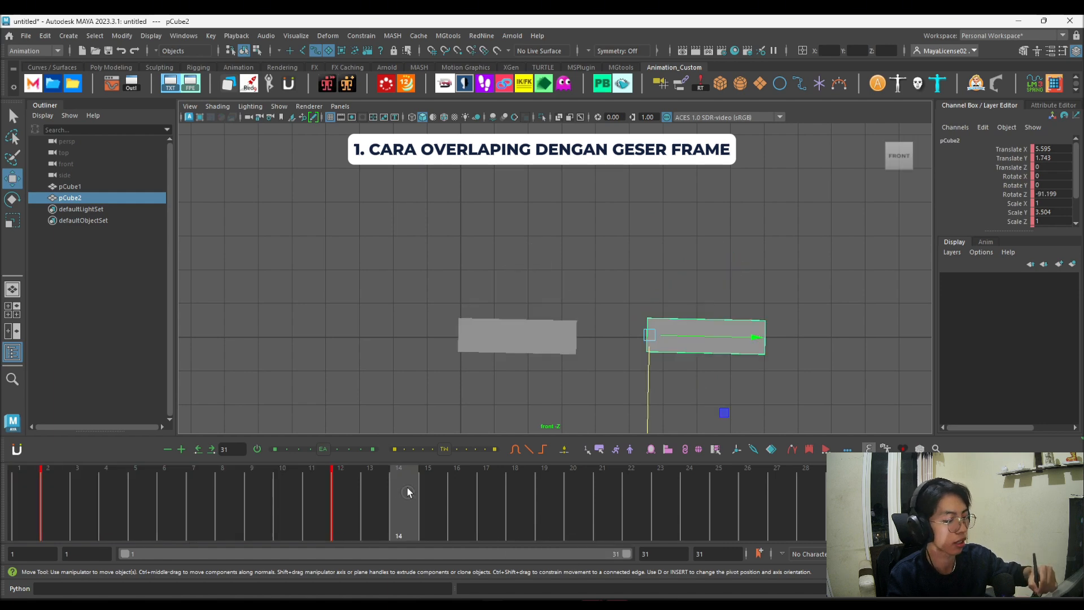
pyautogui.click(29, 503)
pyautogui.hotkey('alt', 'v')
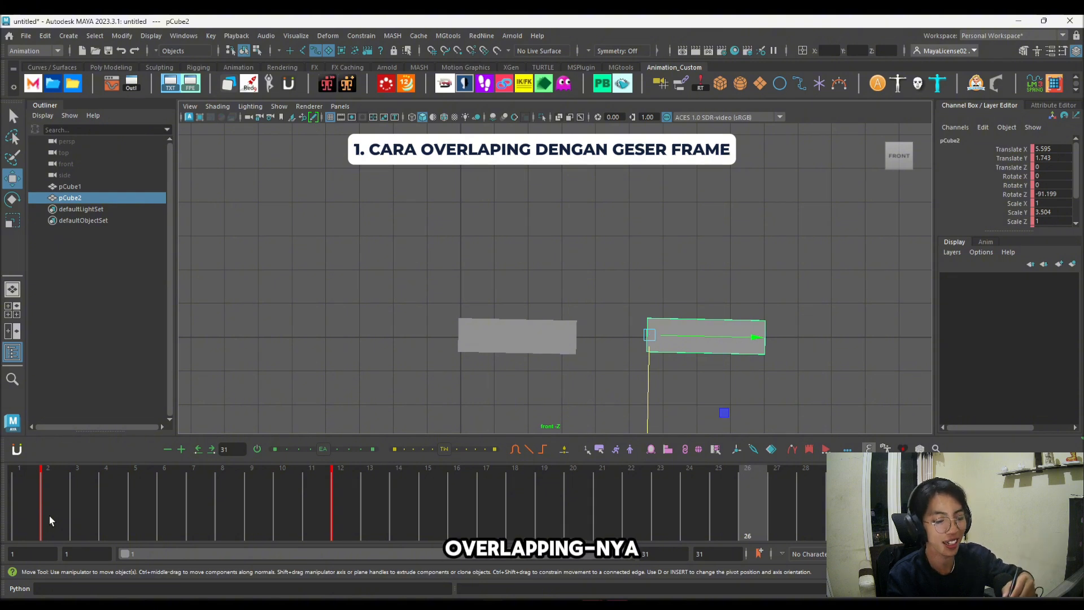
# Step: Delay the right cube's keys by another frame, to frames 3 and 13, and play back the stronger overlap
pyautogui.keyDown('shift'); pyautogui.moveTo(52, 488); pyautogui.dragTo(337, 495); pyautogui.keyUp('shift')
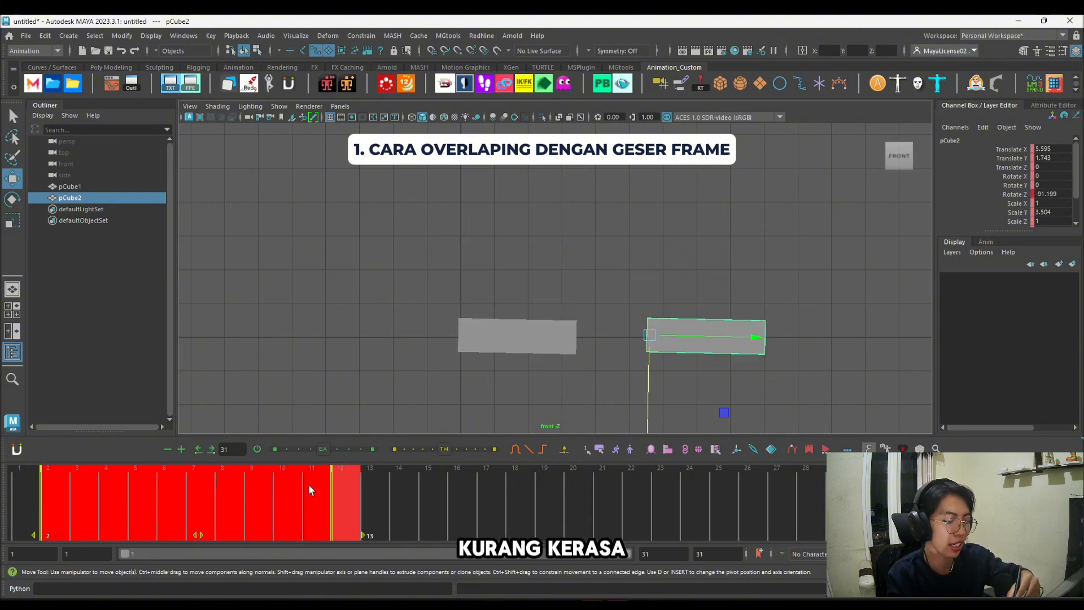
pyautogui.moveTo(197, 528); pyautogui.dragTo(218, 515)
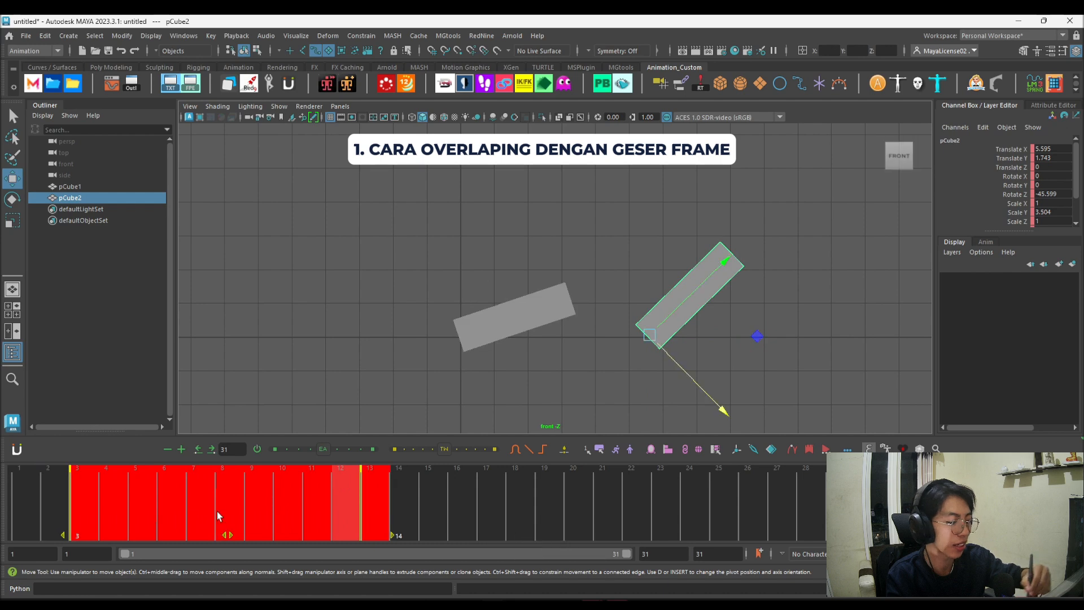
pyautogui.hotkey('alt', 'v')
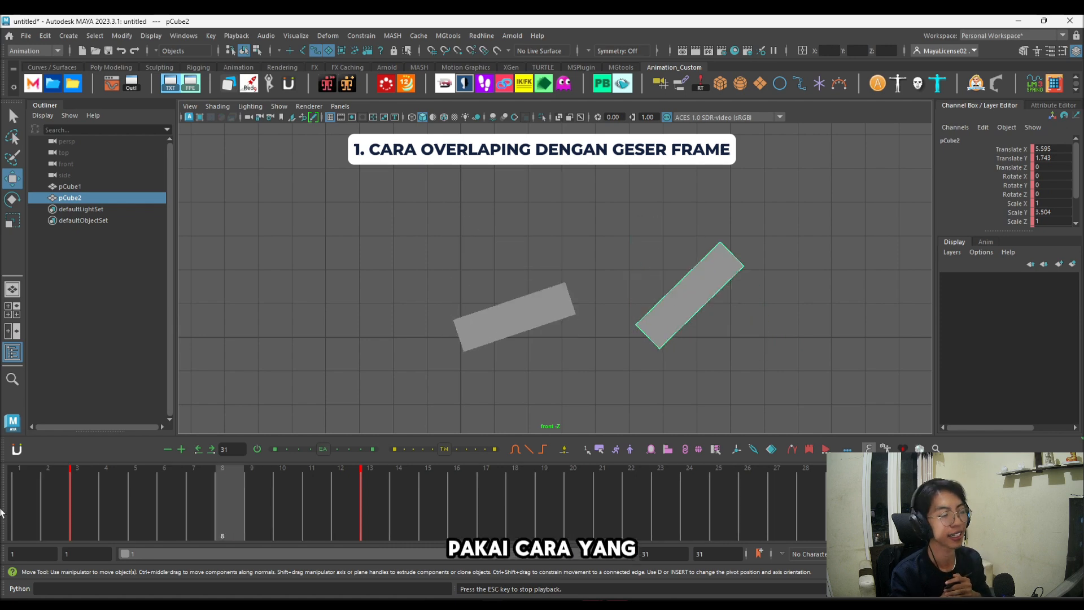
pyautogui.press('Escape')
pyautogui.click(533, 340)
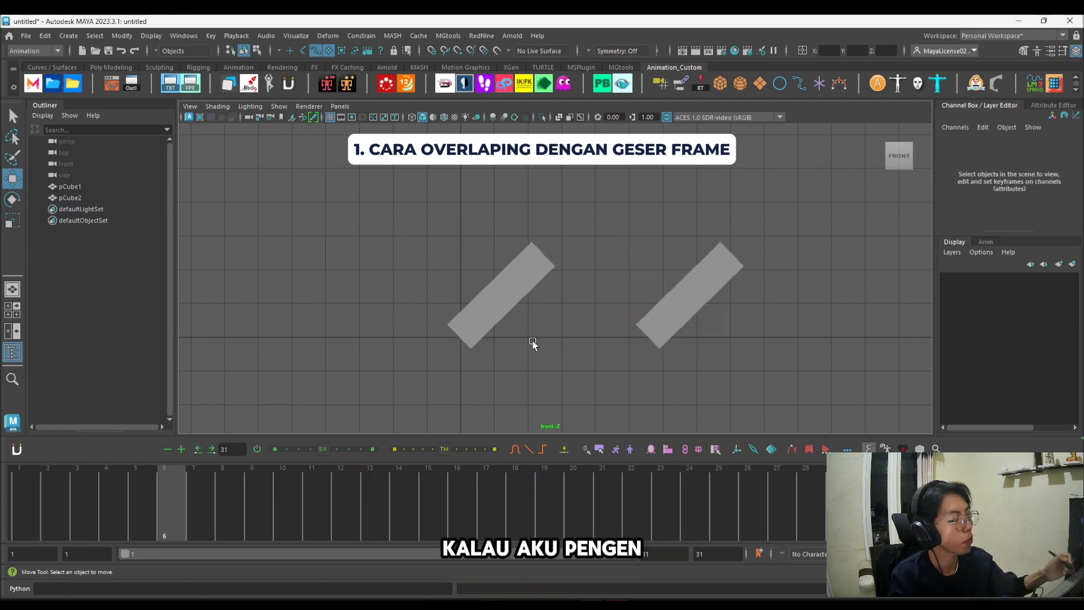
# Step: Shift the left cube's keys to frames 2 and 12 so the right cube leads, and play back the animation
pyautogui.moveTo(717, 290); pyautogui.dragTo(753, 367)
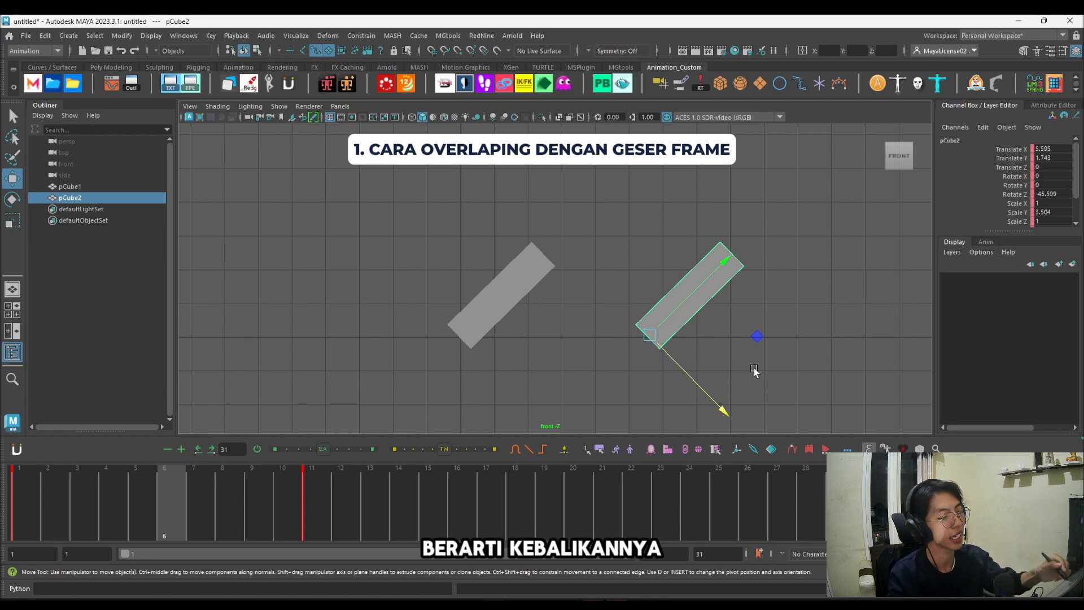
pyautogui.moveTo(497, 265); pyautogui.dragTo(547, 324)
pyautogui.keyDown('shift'); pyautogui.moveTo(12, 491); pyautogui.dragTo(317, 486); pyautogui.keyUp('shift')
pyautogui.moveTo(168, 531); pyautogui.dragTo(182, 491)
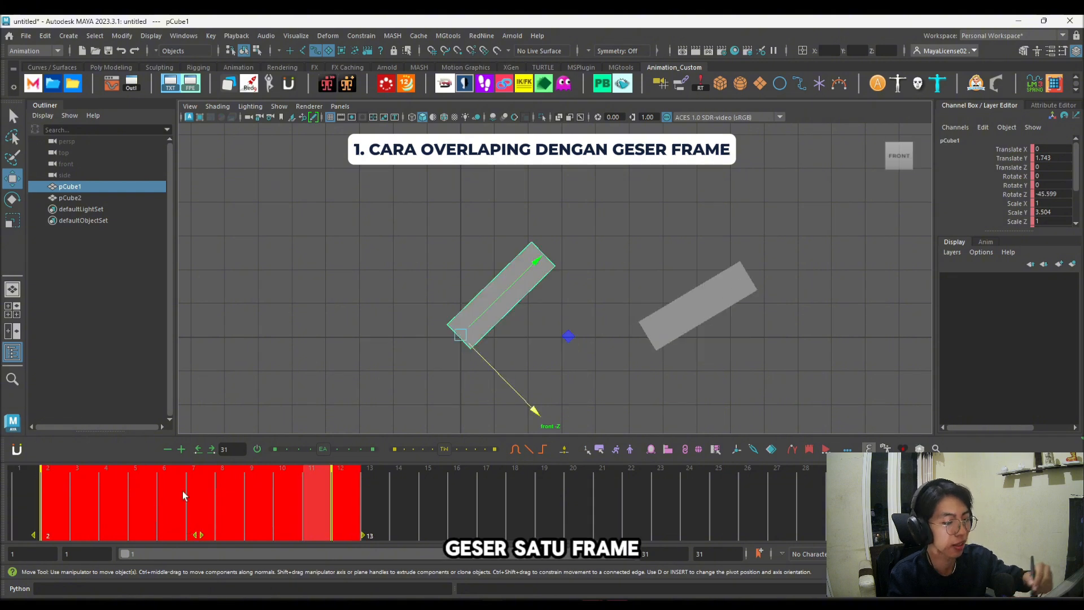
pyautogui.click(241, 347)
pyautogui.click(20, 497)
pyautogui.hotkey('alt', 'v')
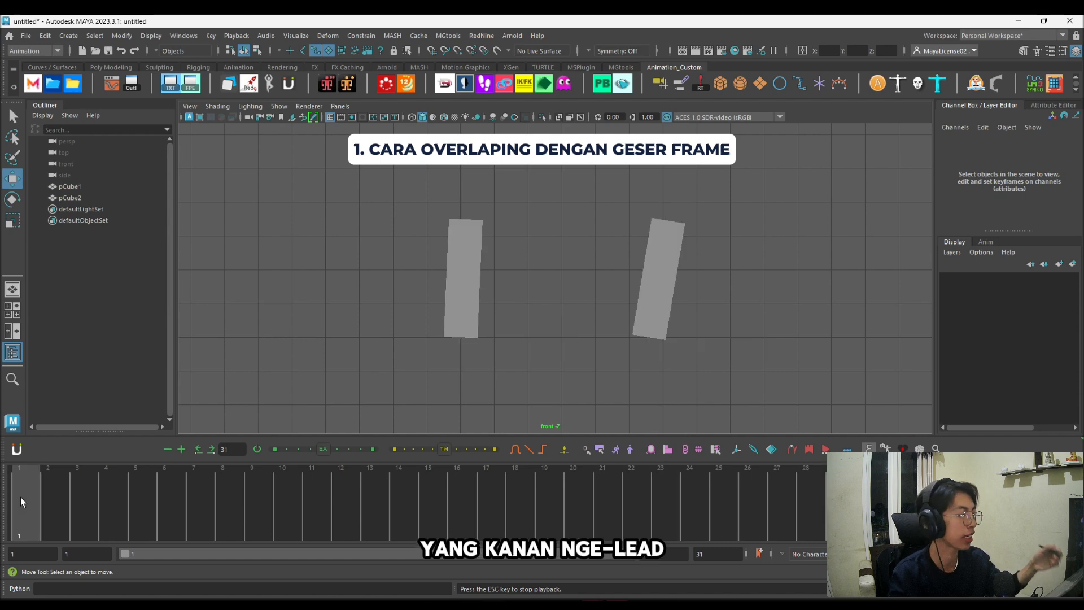
pyautogui.hotkey('alt', 'v')
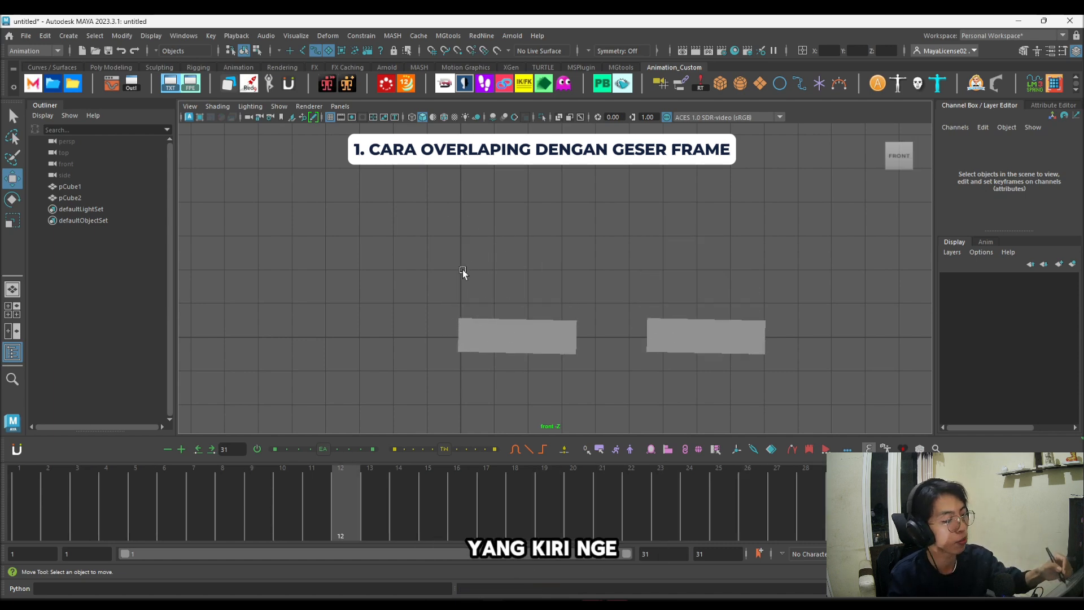
pyautogui.moveTo(474, 267); pyautogui.dragTo(497, 366)
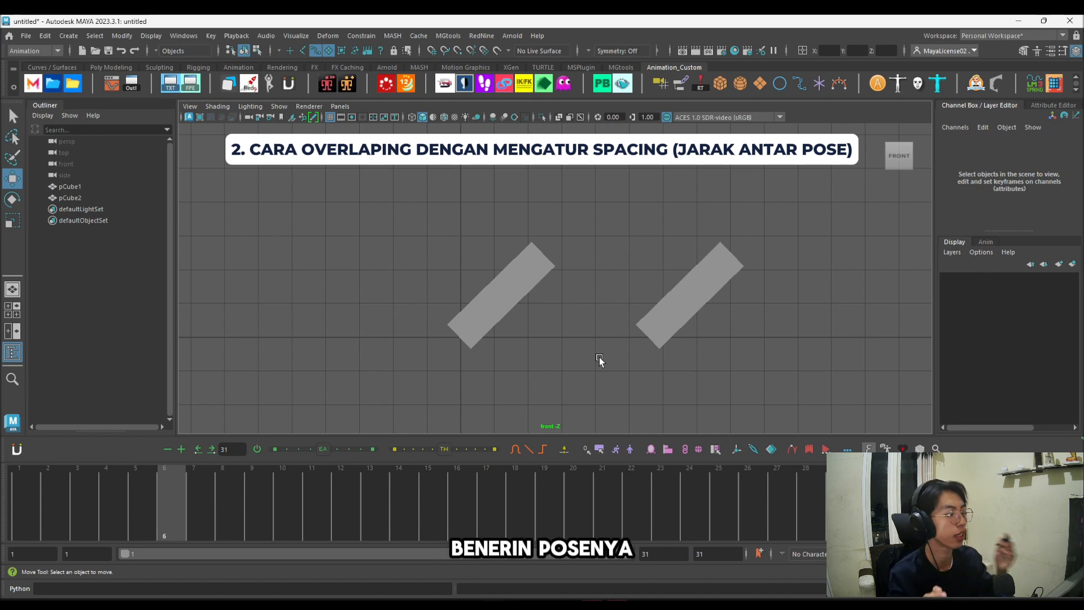
# Step: Select both cubes, check the motion between frames 1 and 11, and key the halfway pose at frame 6
pyautogui.moveTo(482, 238); pyautogui.dragTo(736, 341)
pyautogui.moveTo(170, 508); pyautogui.dragTo(315, 490)
pyautogui.hotkey('alt', 'v')
pyautogui.hotkey('alt', 'v')
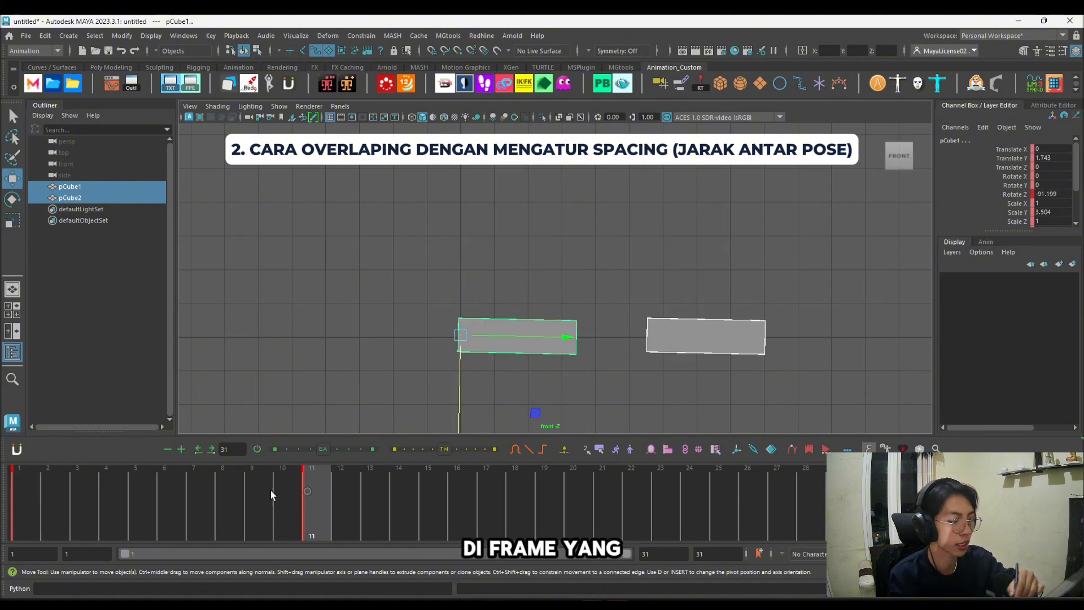
pyautogui.moveTo(27, 501); pyautogui.dragTo(315, 488)
pyautogui.click(167, 489)
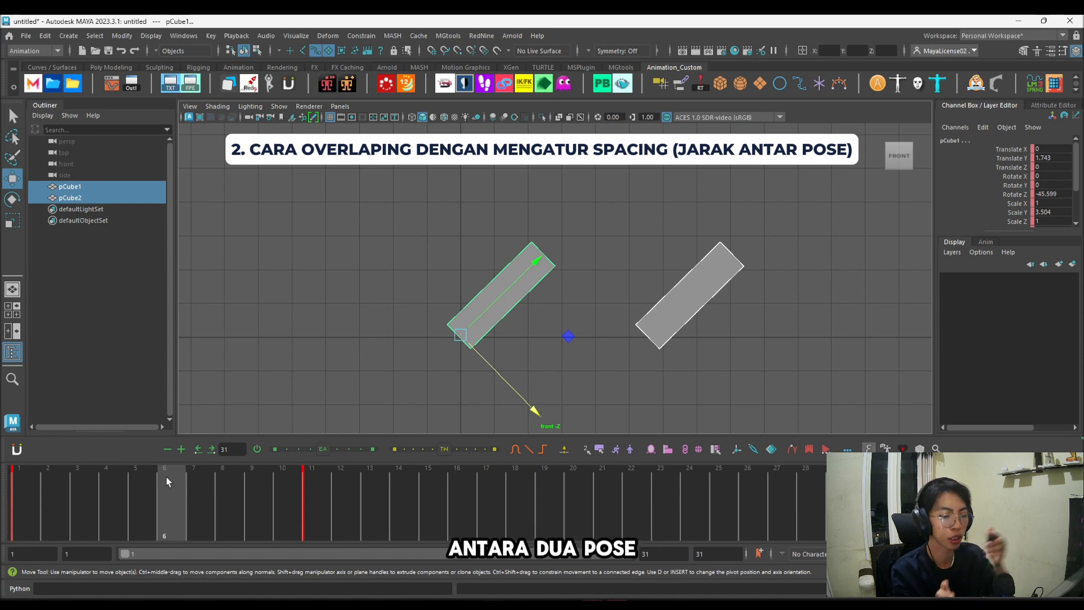
pyautogui.moveTo(166, 476); pyautogui.dragTo(304, 483)
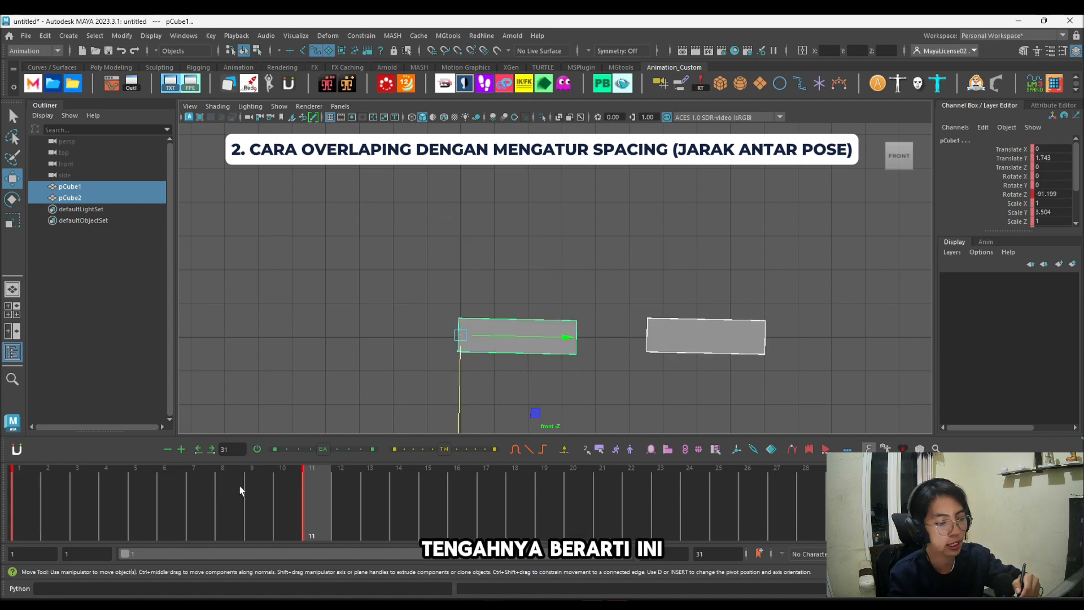
pyautogui.click(171, 473)
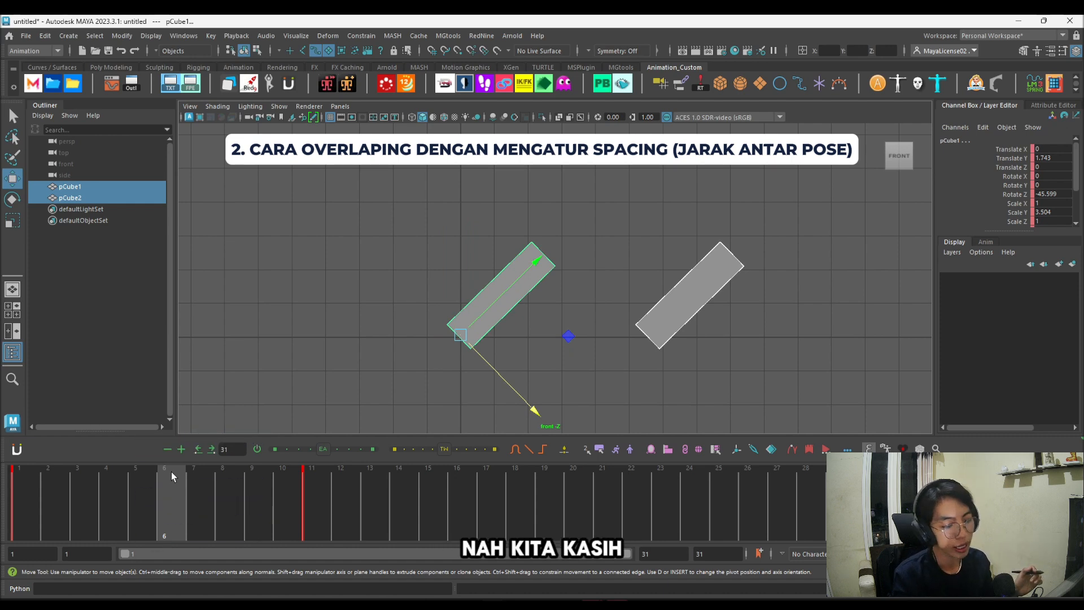
pyautogui.press('s')
# Step: At frame 6, rotate the right cube to about -61° on Z, closer to its final fallen pose
pyautogui.click(694, 299)
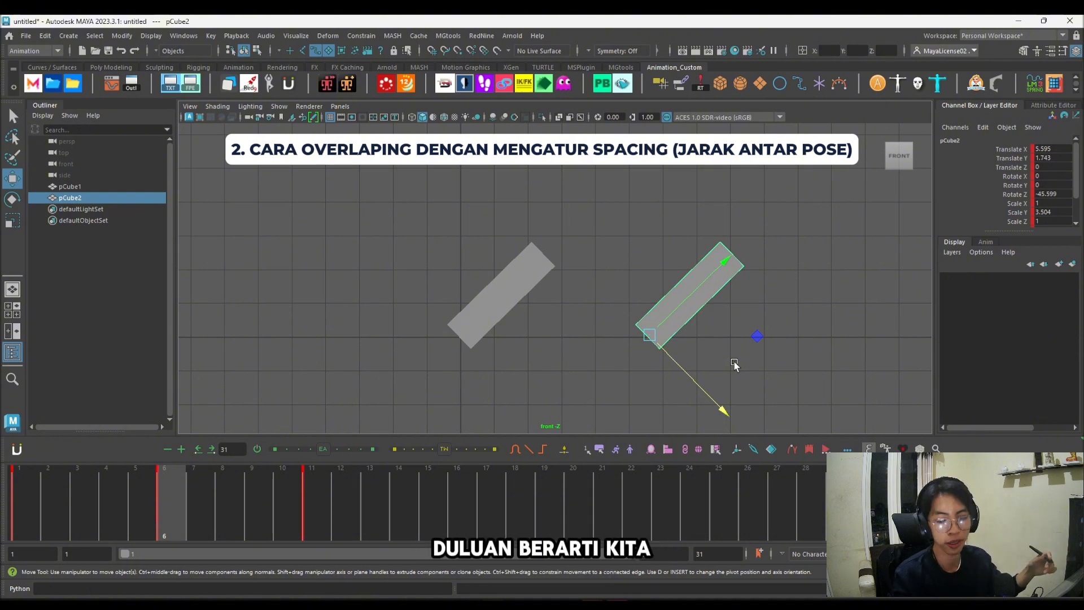
pyautogui.press('e')
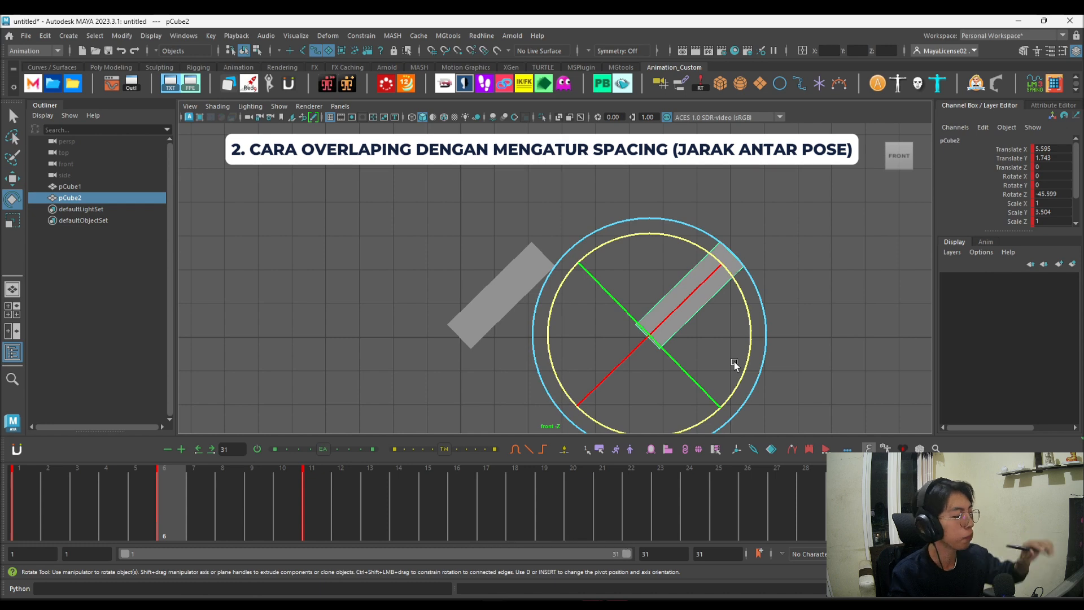
pyautogui.click(310, 496)
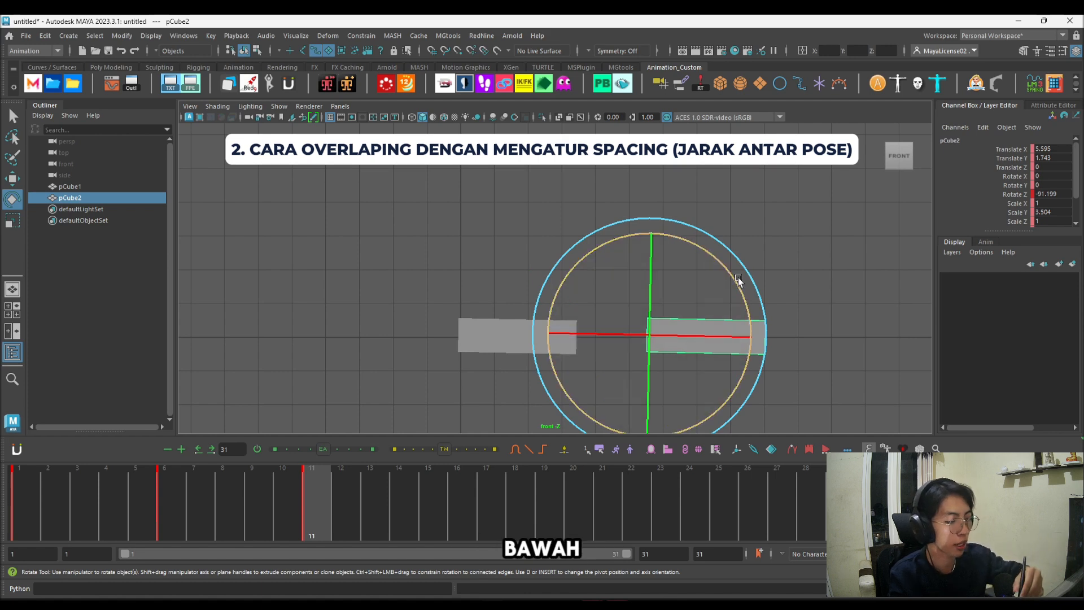
pyautogui.click(168, 486)
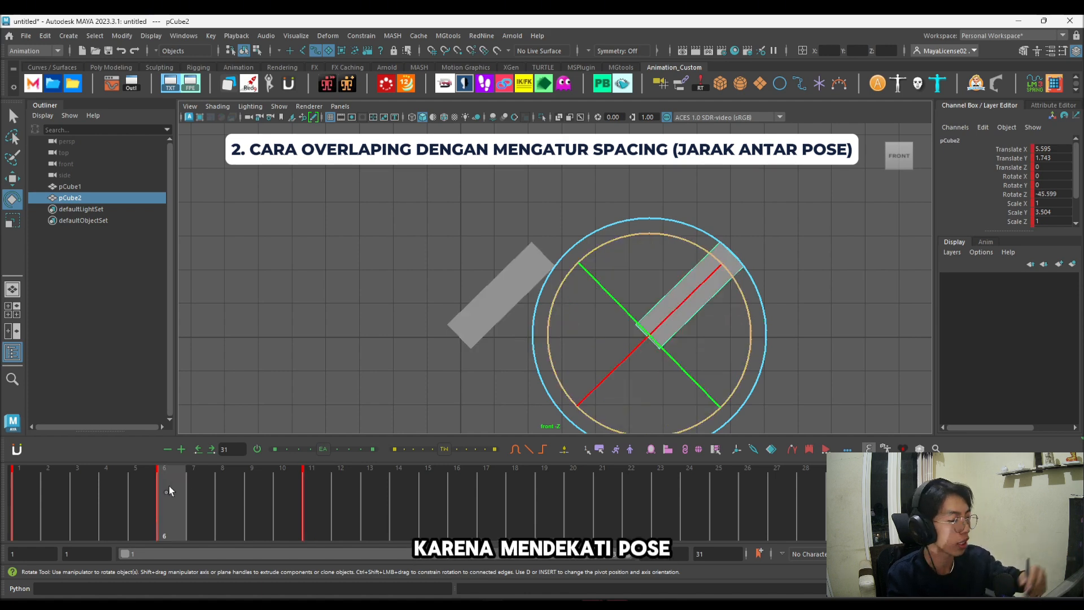
pyautogui.moveTo(741, 290); pyautogui.dragTo(746, 316)
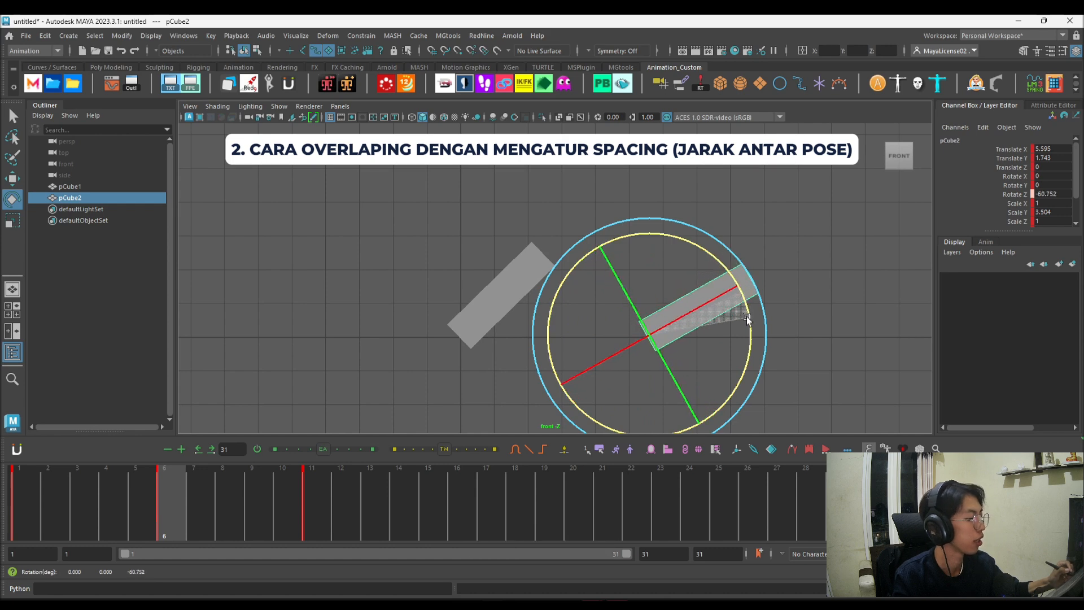
# Step: At frame 6, rotate the left cube back toward its upright starting pose, then deselect it
pyautogui.click(507, 288)
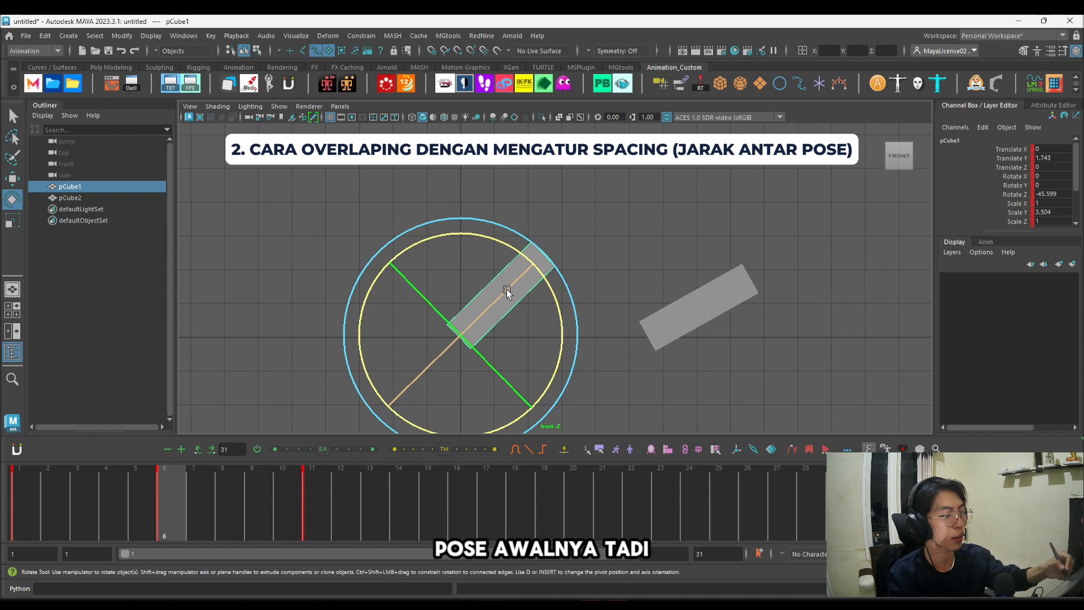
pyautogui.click(29, 490)
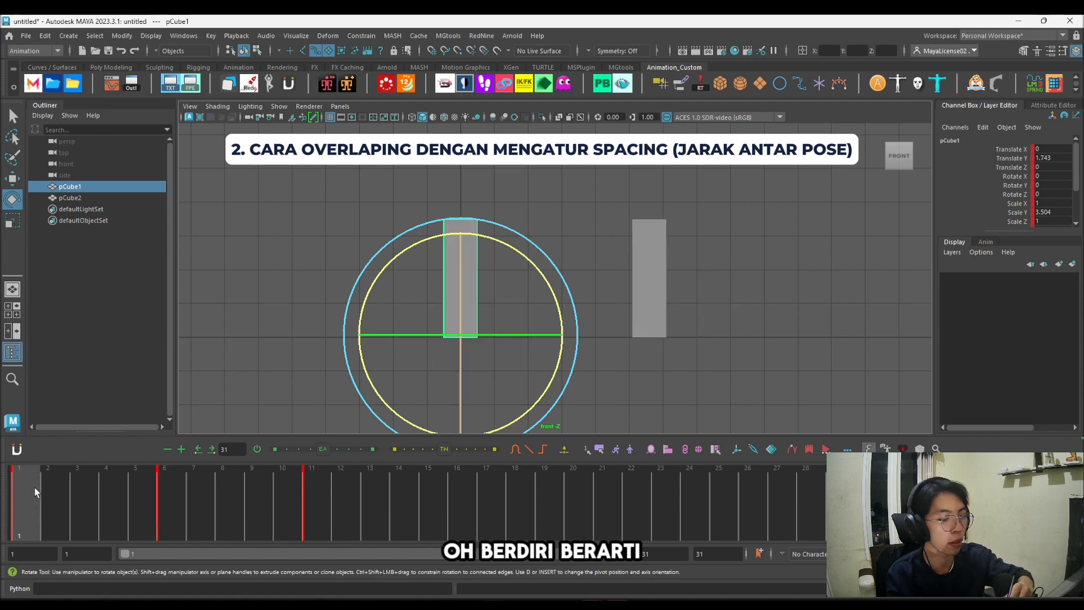
pyautogui.click(165, 492)
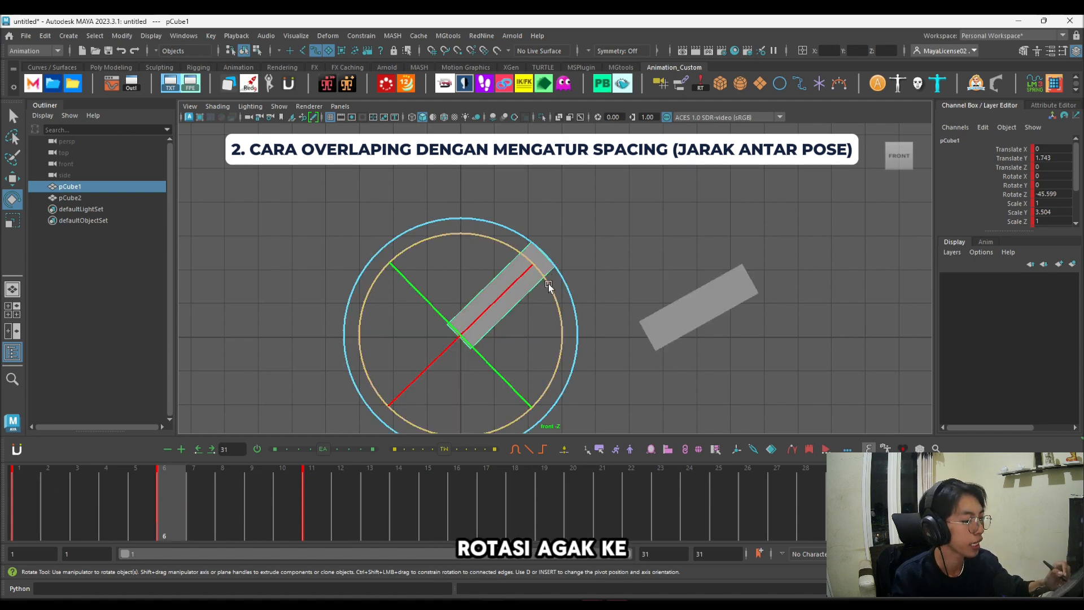
pyautogui.moveTo(547, 283); pyautogui.dragTo(540, 257)
pyautogui.click(713, 372)
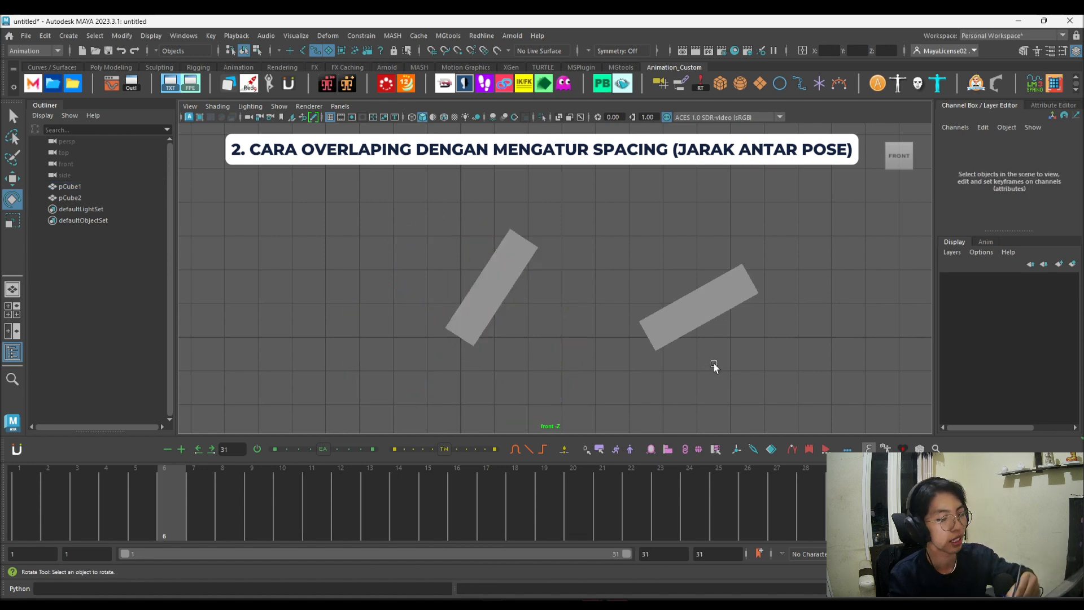
# Step: Play back the animation from frame 1 to compare the spacing of the two cubes
pyautogui.click(34, 496)
pyautogui.hotkey('alt', 'v')
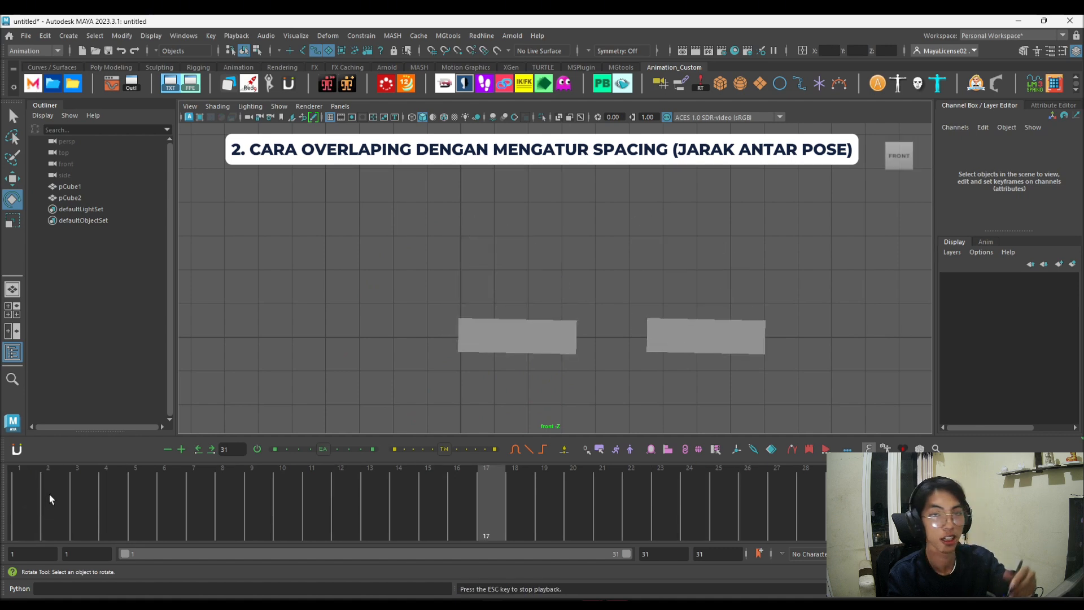
pyautogui.press('Escape')
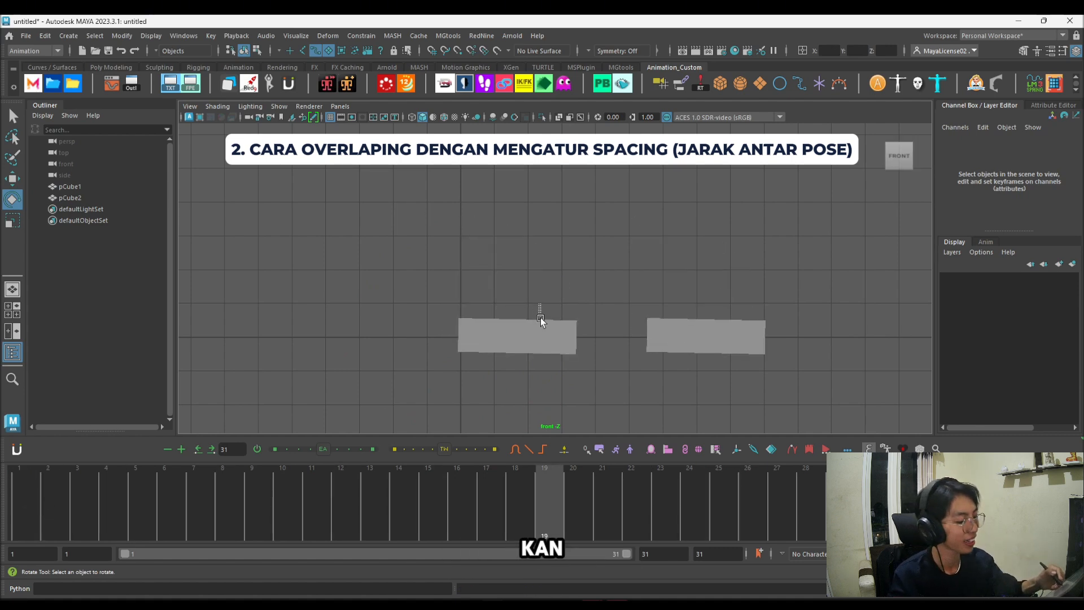
# Step: Select both cubes and compare their poses at frames 1, 6 and 11, then deselect them
pyautogui.moveTo(538, 303); pyautogui.dragTo(703, 389)
pyautogui.click(164, 492)
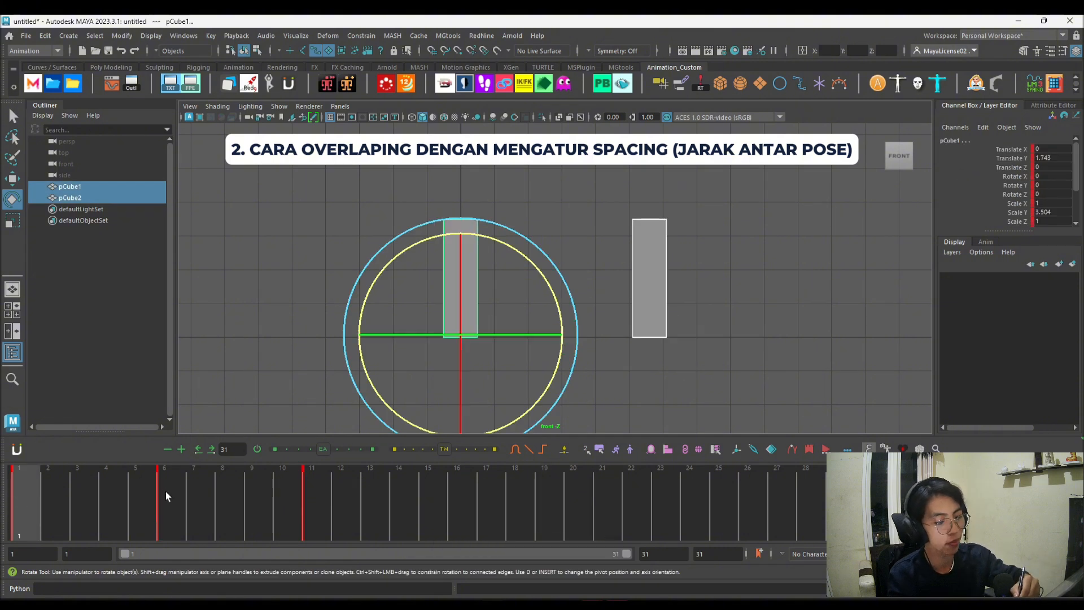
pyautogui.click(228, 474)
pyautogui.click(303, 493)
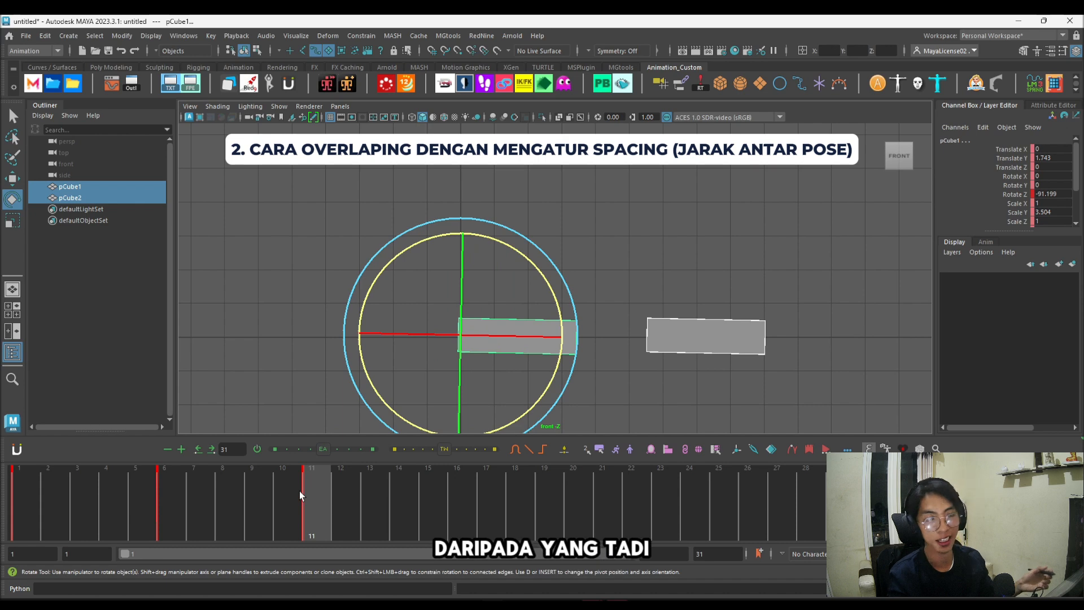
pyautogui.click(653, 376)
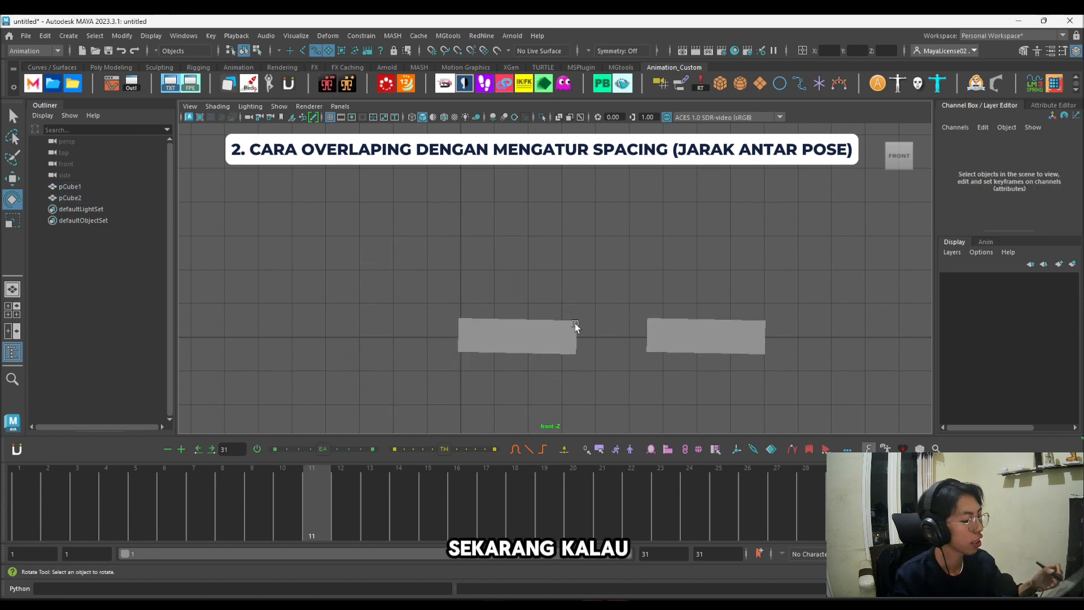
# Step: At frame 6, rotate the left cube further back toward its upright starting pose and key it
pyautogui.click(532, 356)
pyautogui.click(168, 493)
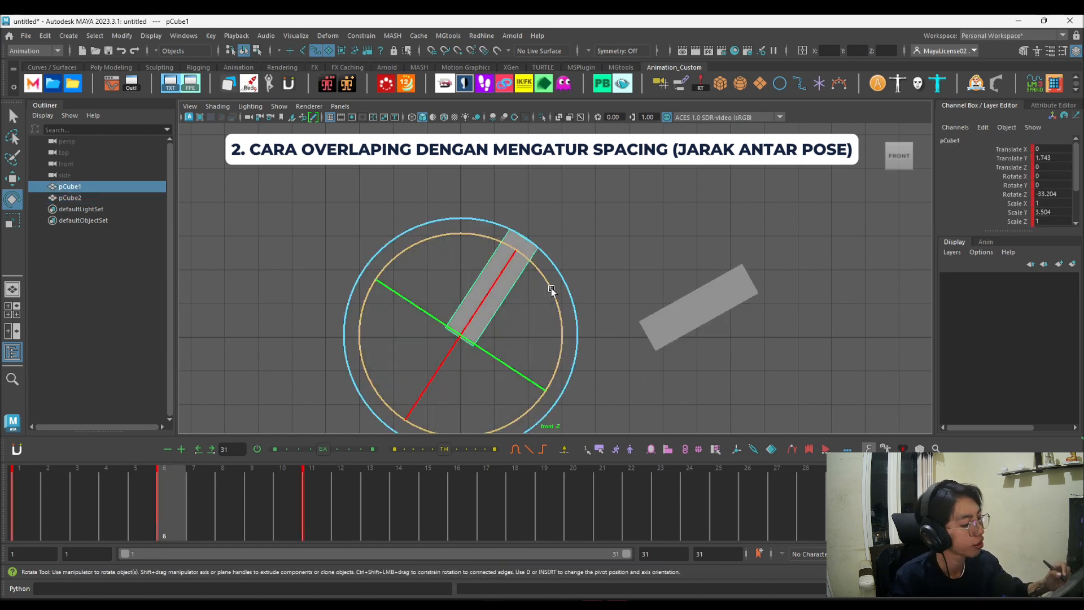
pyautogui.moveTo(550, 289); pyautogui.dragTo(560, 255)
pyautogui.press('s')
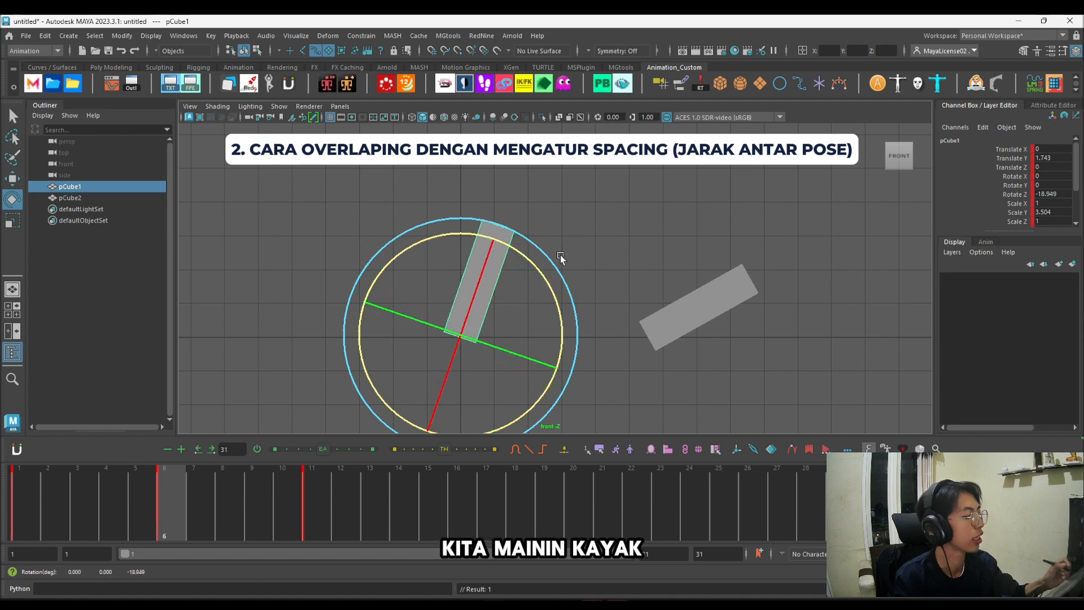
# Step: At frame 6, rotate the right cube even closer to its fallen pose and play back the exaggerated spacing
pyautogui.click(706, 279)
pyautogui.moveTo(749, 320); pyautogui.dragTo(727, 319)
pyautogui.hotkey('alt', 'v')
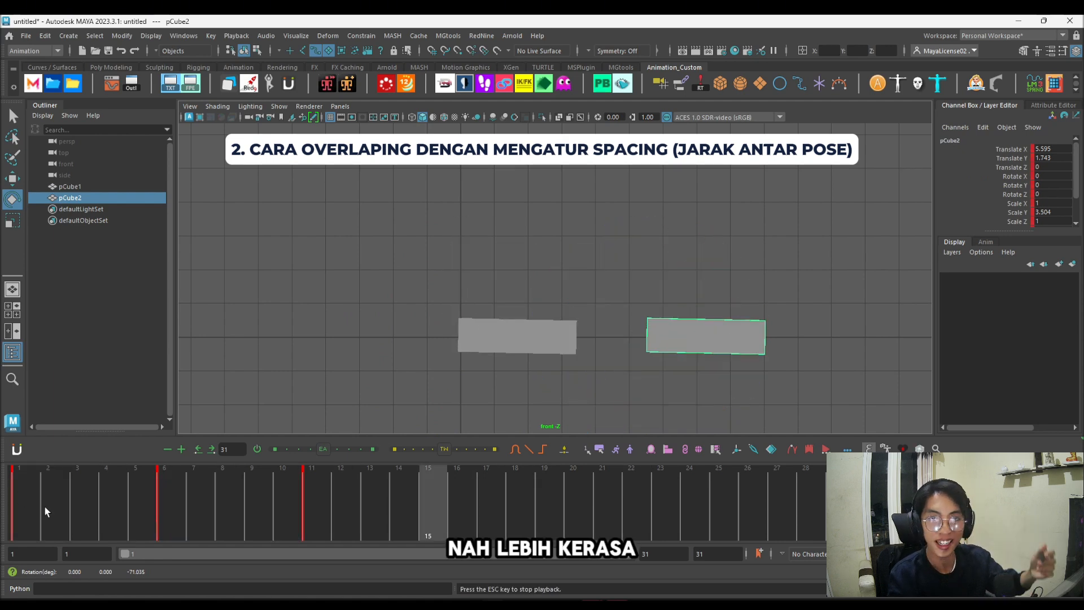
pyautogui.hotkey('alt', 'v')
# Step: Delete the in-between key at frame 6 from both cubes, then deselect them
pyautogui.moveTo(480, 264); pyautogui.dragTo(738, 383)
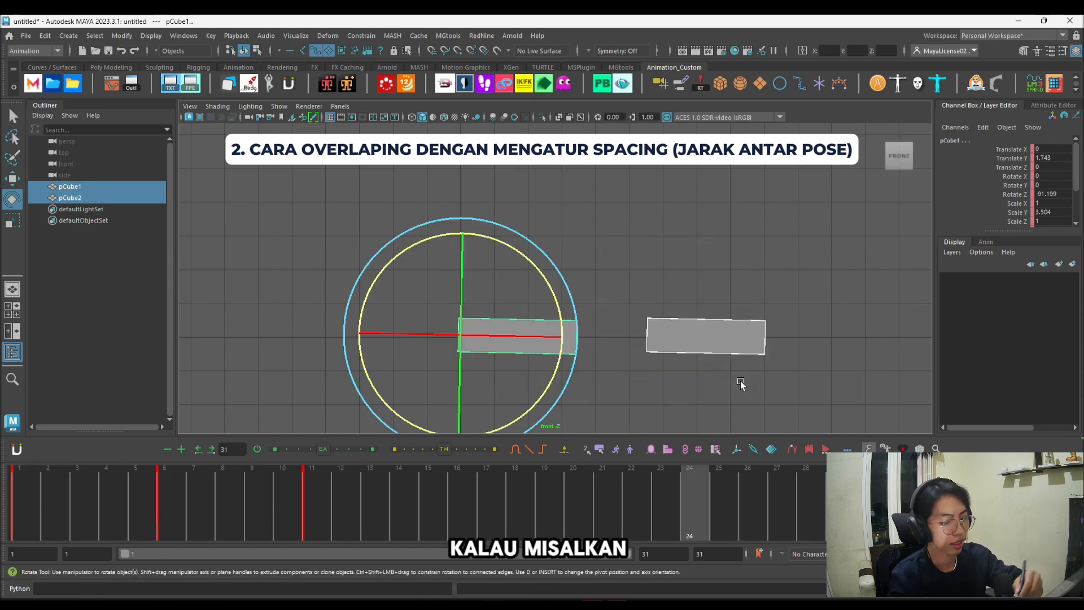
pyautogui.click(162, 477)
pyautogui.rightClick(180, 495)
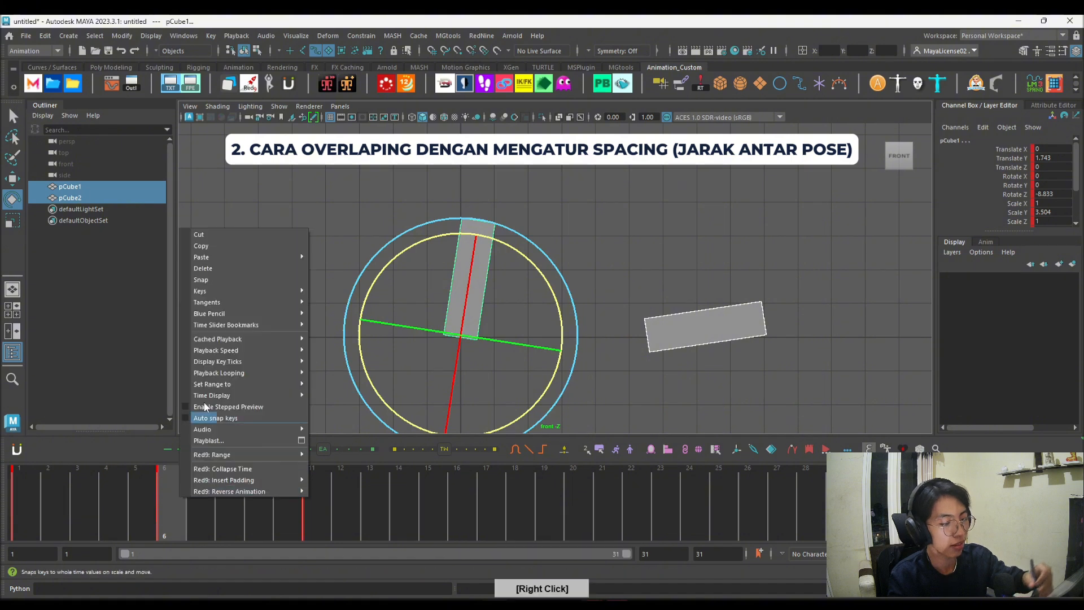
pyautogui.click(249, 269)
pyautogui.click(653, 376)
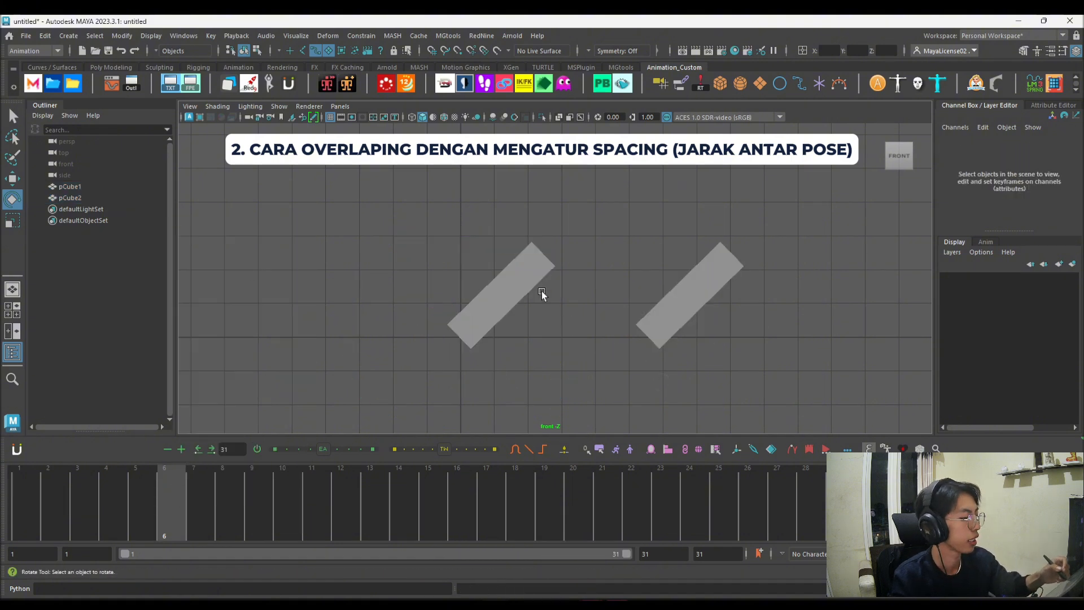
# Step: At frame 6, rotate the left cube toward its fallen pose and the right cube to about -15° on Z, then play back
pyautogui.click(541, 289)
pyautogui.moveTo(553, 295); pyautogui.dragTo(567, 335)
pyautogui.click(693, 259)
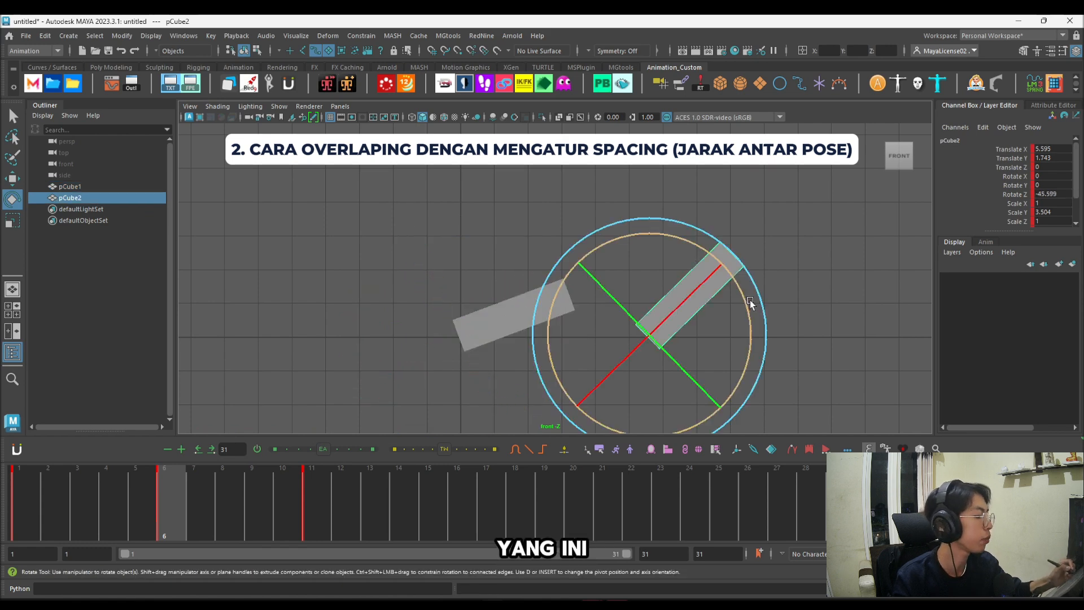
pyautogui.moveTo(748, 309); pyautogui.dragTo(720, 261)
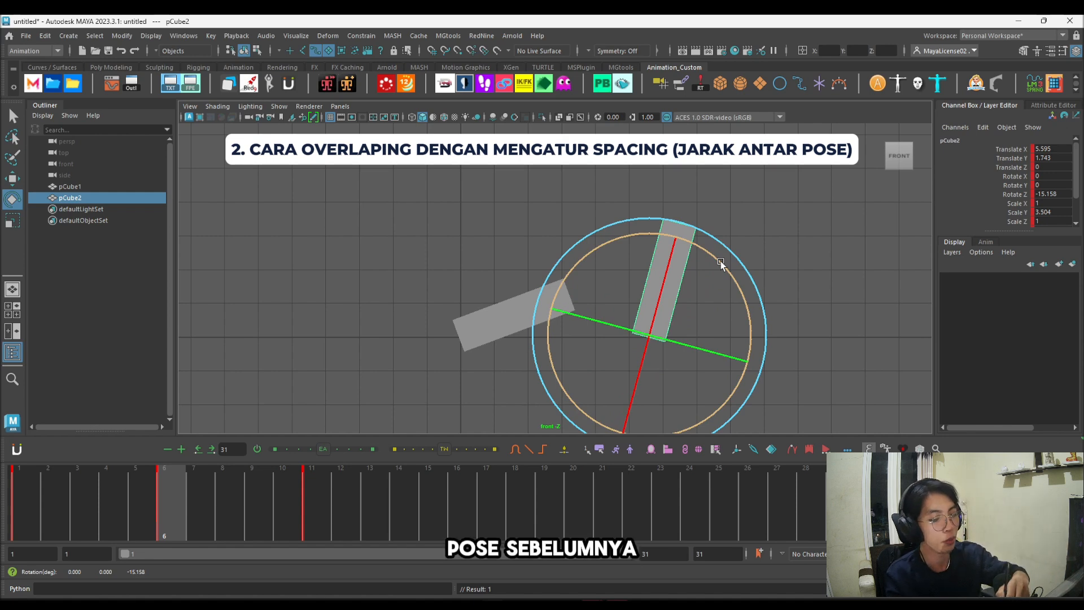
pyautogui.hotkey('alt', 'v')
pyautogui.press('Escape')
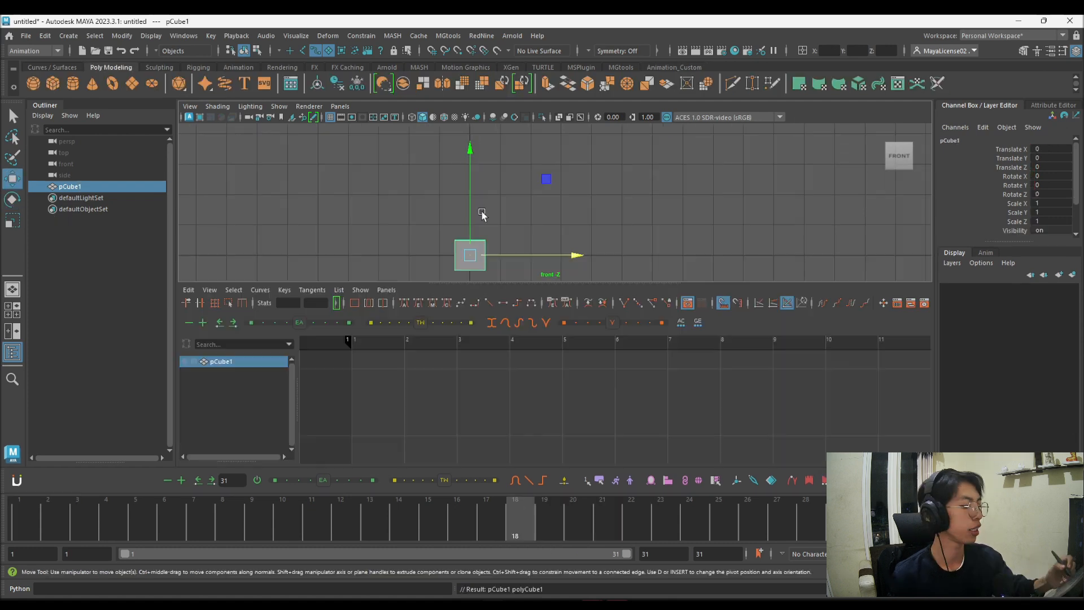
# Step: Build a vertical stack of three equal cubes as hips, chest and head, and key all three at frame 1
pyautogui.moveTo(470, 225); pyautogui.dragTo(471, 178)
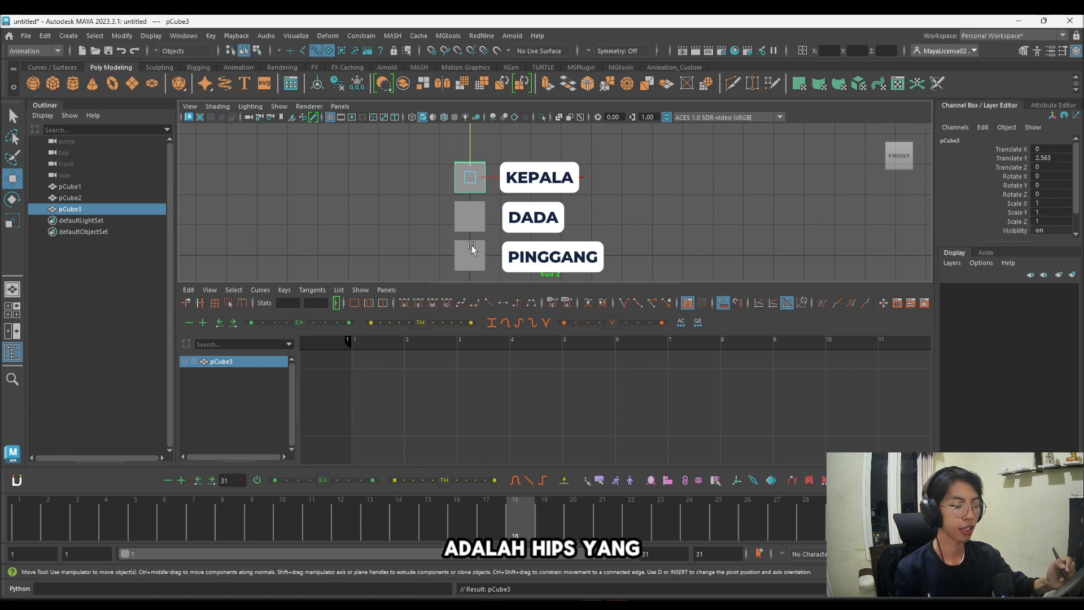
pyautogui.click(30, 525)
pyautogui.moveTo(416, 162); pyautogui.dragTo(513, 261)
pyautogui.press('s')
# Step: At frame 11, move the three stacked cubes sideways to 1.709 on X, key the pose and play back the motion
pyautogui.moveTo(141, 511); pyautogui.dragTo(310, 516)
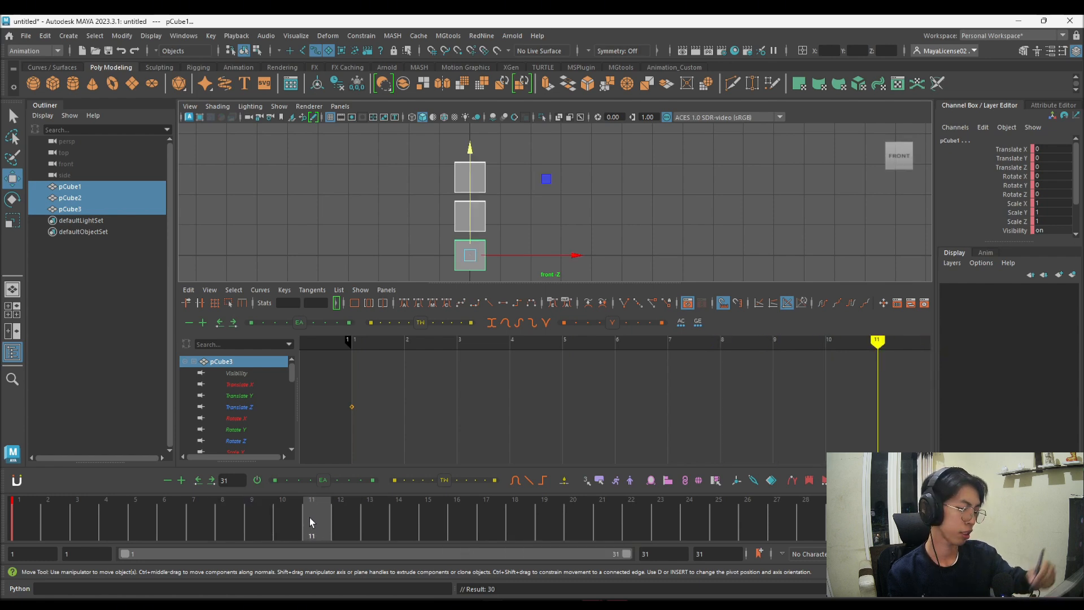
pyautogui.press('s')
pyautogui.press(',')
pyautogui.click(305, 517)
pyautogui.moveTo(528, 255); pyautogui.dragTo(578, 255)
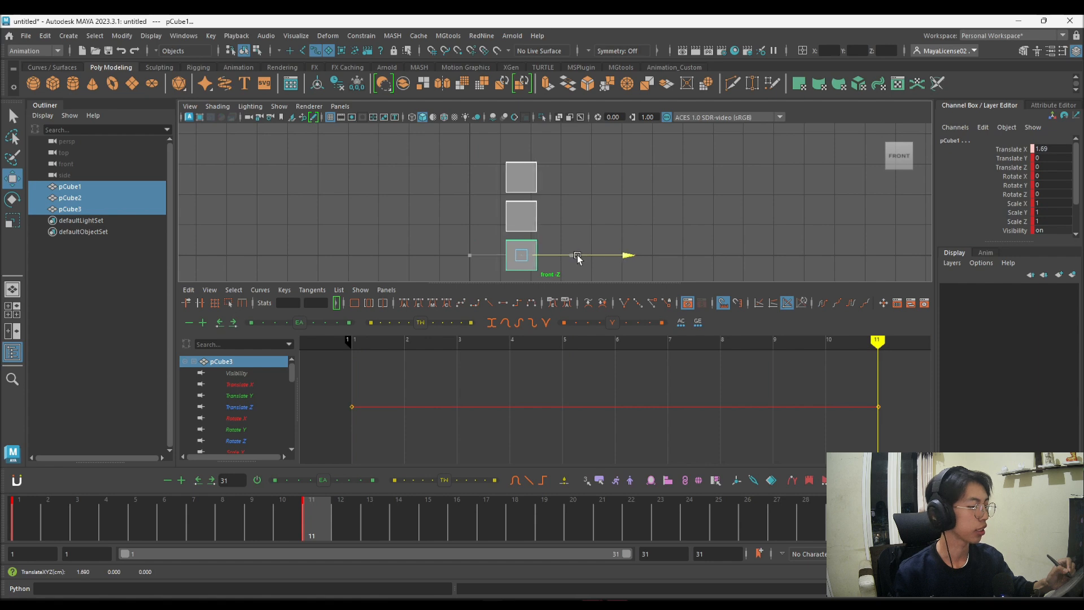
pyautogui.press('s')
pyautogui.hotkey('alt', 'shift', 'v')
pyautogui.hotkey('alt', 'v')
pyautogui.hotkey('alt', 'v')
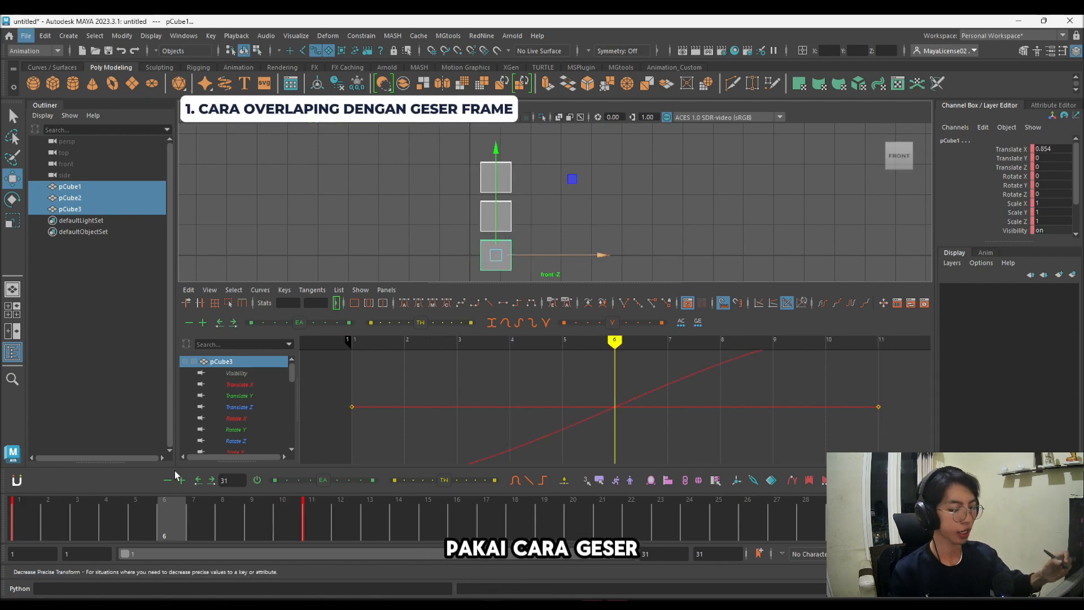
# Step: At frame 6, lower the stack so the bottom cube sits at -0.188 on Y, and step through the keyed poses
pyautogui.keyDown('alt'); pyautogui.moveTo(529, 203); pyautogui.dragTo(530, 195, button='middle'); pyautogui.keyUp('alt')
pyautogui.moveTo(496, 204); pyautogui.dragTo(496, 209)
pyautogui.press(',')
pyautogui.press(',')
pyautogui.press(',')
pyautogui.press(',')
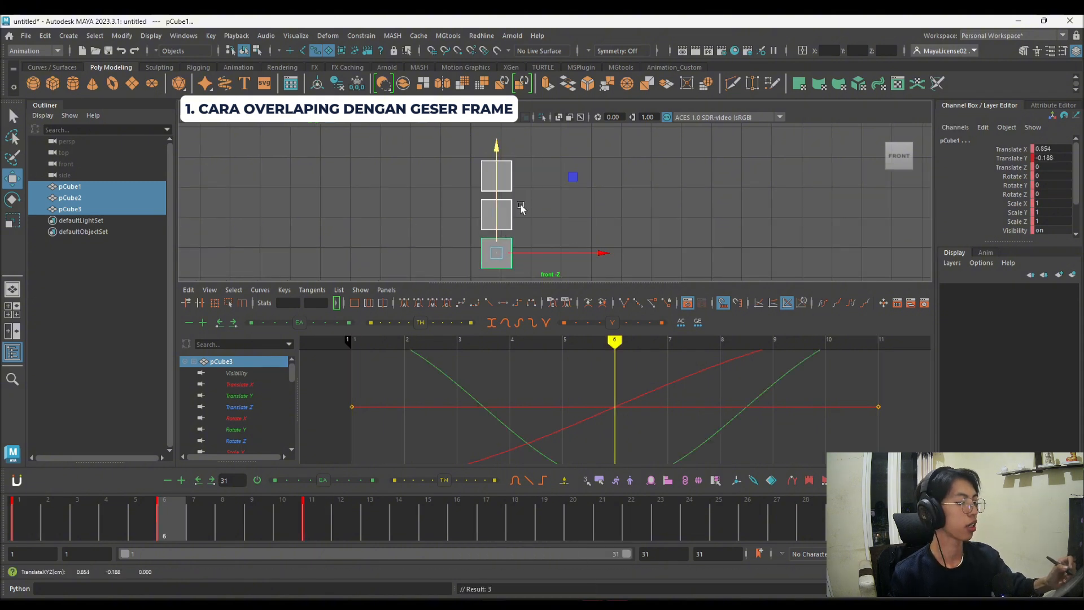
pyautogui.press('.')
pyautogui.press('.')
pyautogui.press(',')
pyautogui.press('.')
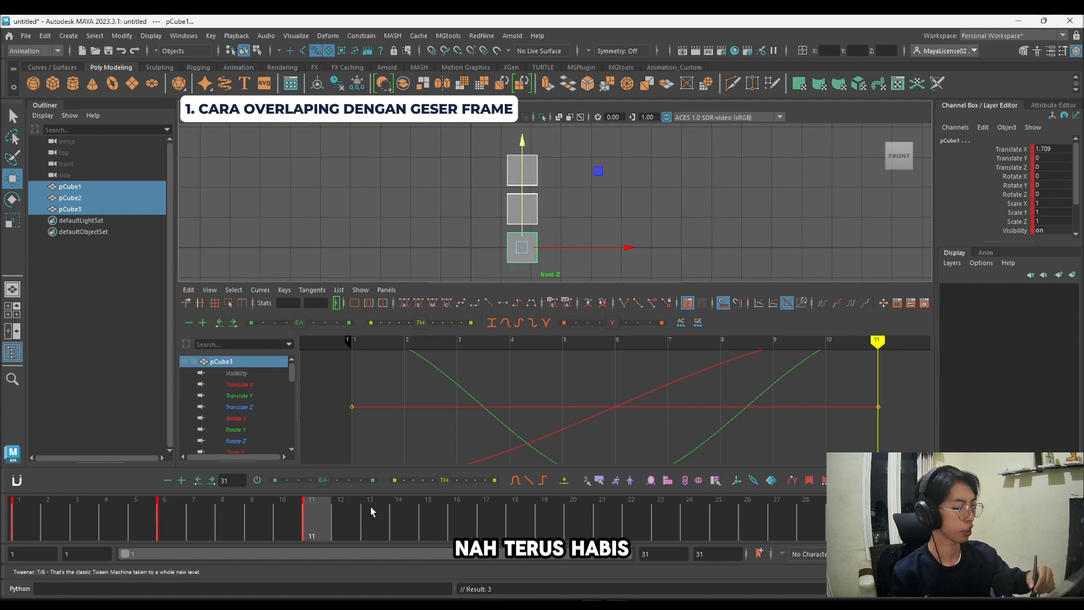
# Step: Key the end pose at frame 17 and copy the frame 10 pose onto frame 11 to create a moving hold
pyautogui.moveTo(428, 511); pyautogui.dragTo(486, 510)
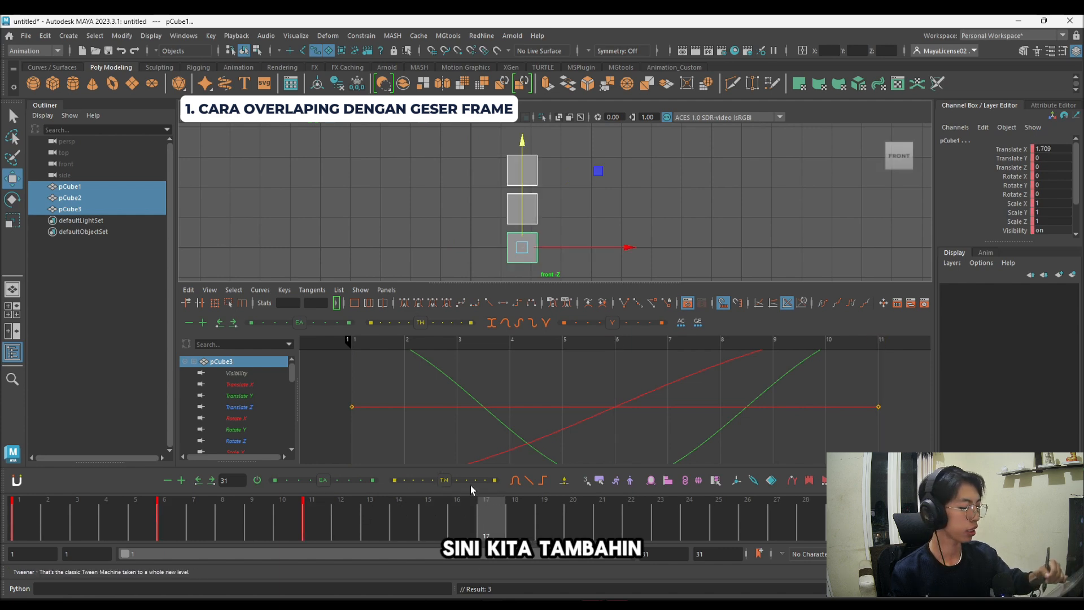
pyautogui.press('s')
pyautogui.press(',')
pyautogui.hotkey('alt', ',')
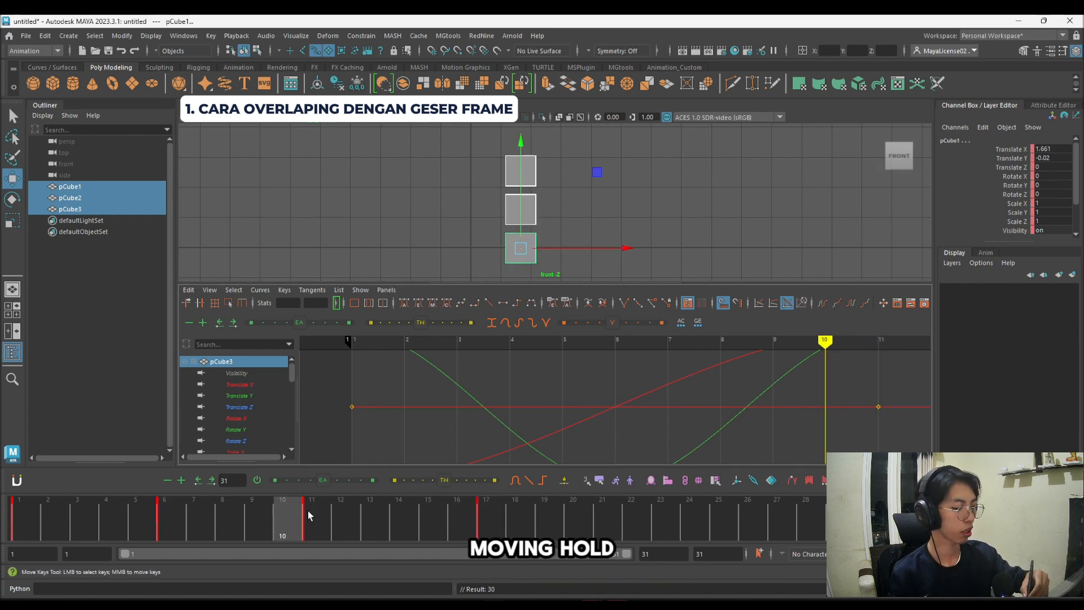
pyautogui.middleClick(308, 508)
pyautogui.press('f')
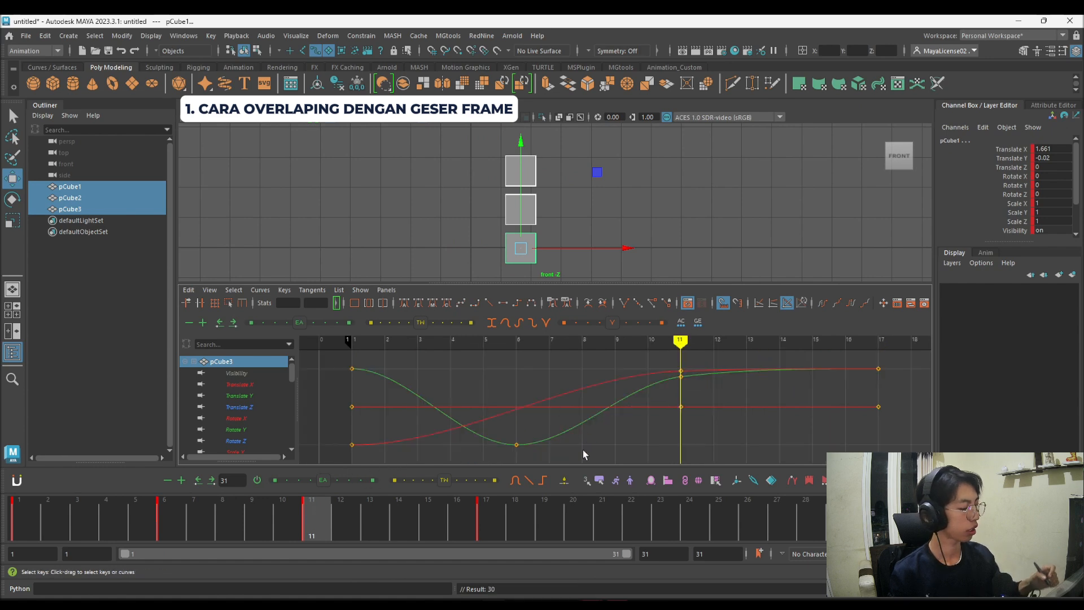
pyautogui.hotkey('alt', ',')
pyautogui.hotkey('alt', 'v')
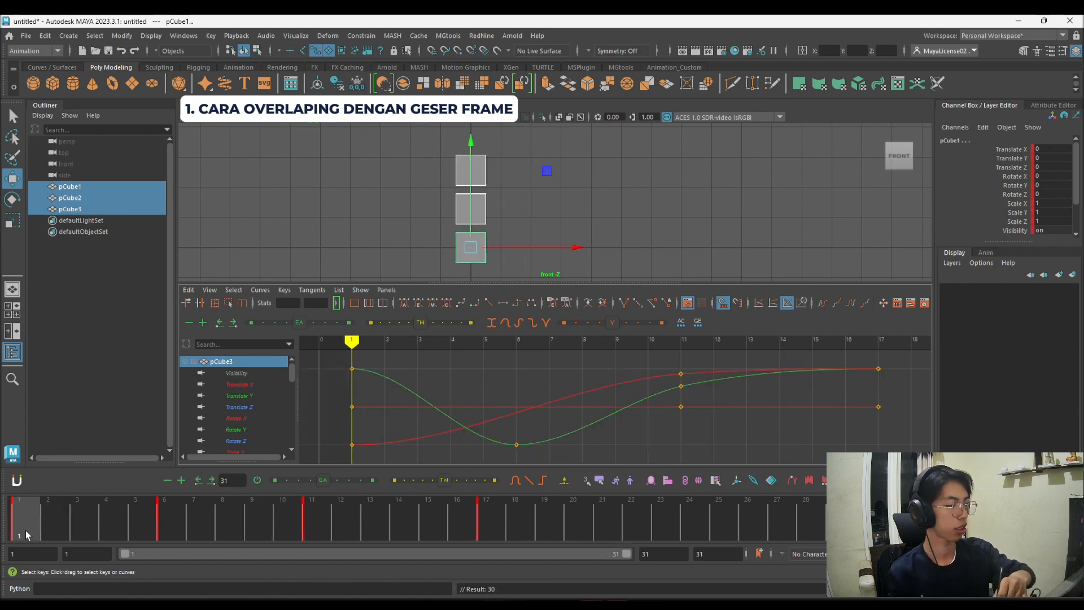
# Step: At frame 1, duplicate the three-cube stack with the copy at 9.309 on X, and play back the original stack
pyautogui.click(17, 526)
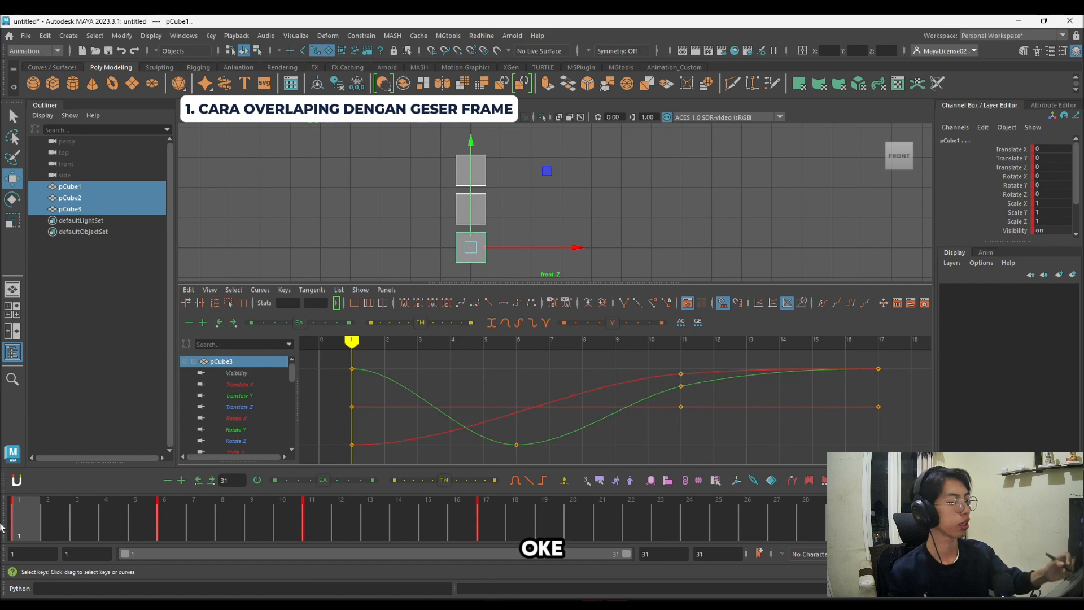
pyautogui.hotkey('ctrl', 'd')
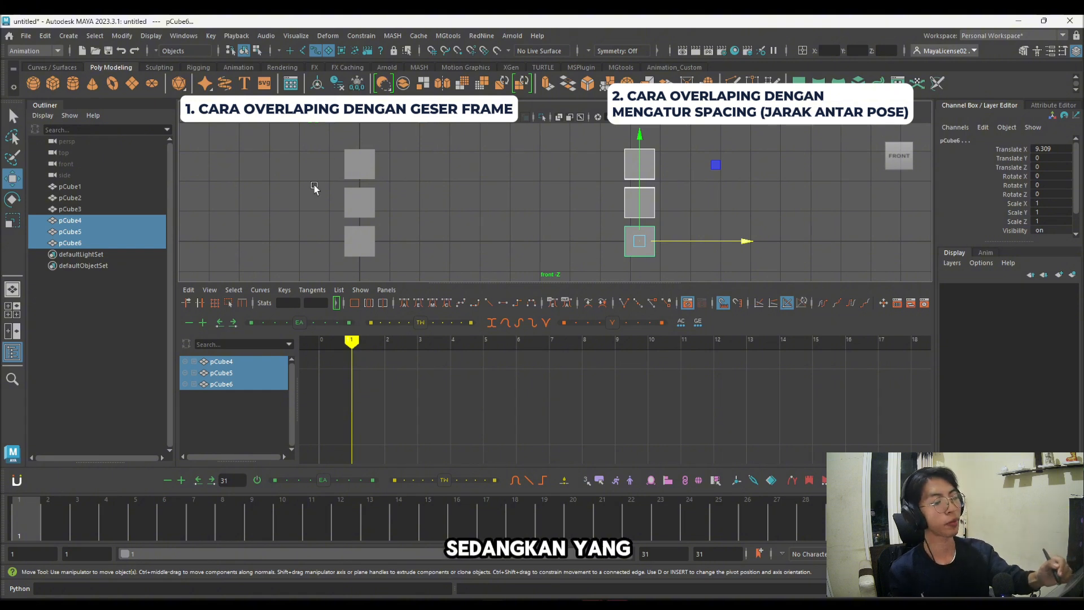
pyautogui.moveTo(308, 155); pyautogui.dragTo(361, 205)
pyautogui.hotkey('alt', 'v')
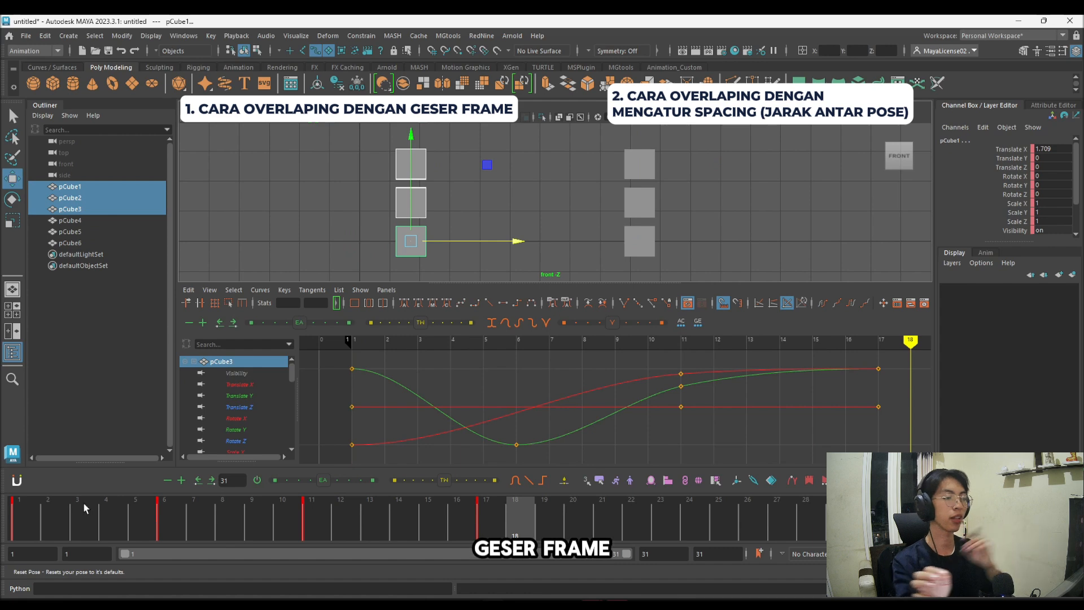
# Step: Select the original stack's chest and hips cubes and shift all their keys one frame later
pyautogui.click(164, 508)
pyautogui.click(366, 172)
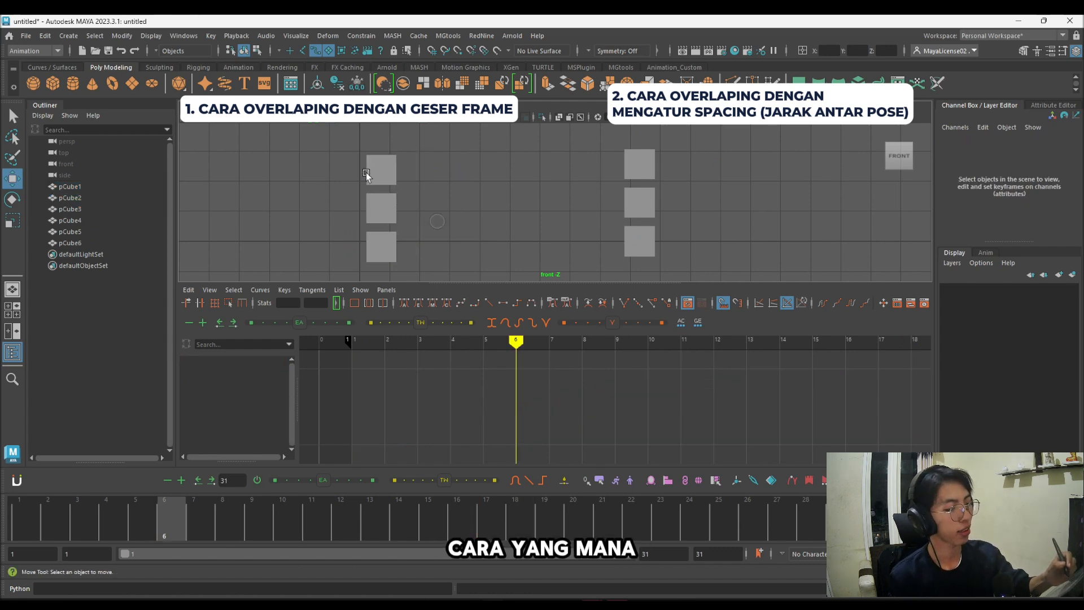
pyautogui.click(395, 169)
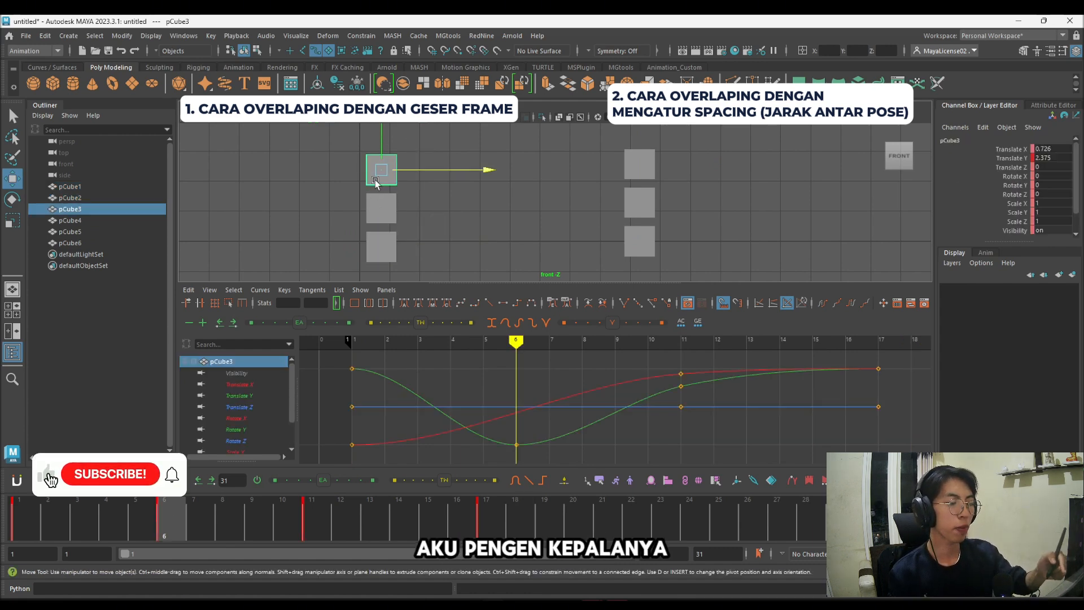
pyautogui.moveTo(413, 242); pyautogui.dragTo(364, 213)
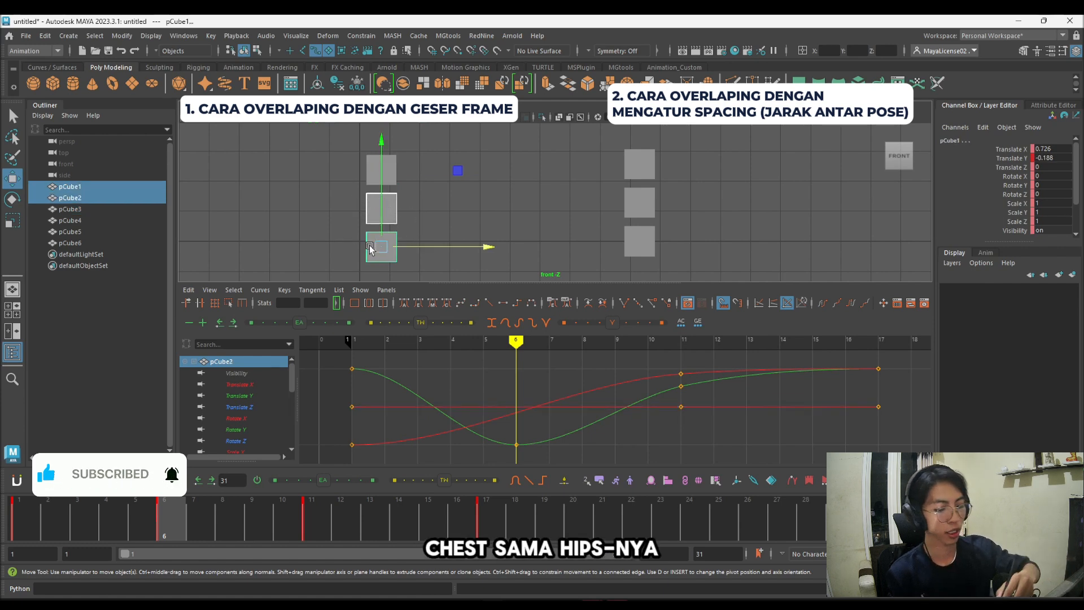
pyautogui.keyDown('shift'); pyautogui.moveTo(14, 518); pyautogui.dragTo(487, 516); pyautogui.keyUp('shift')
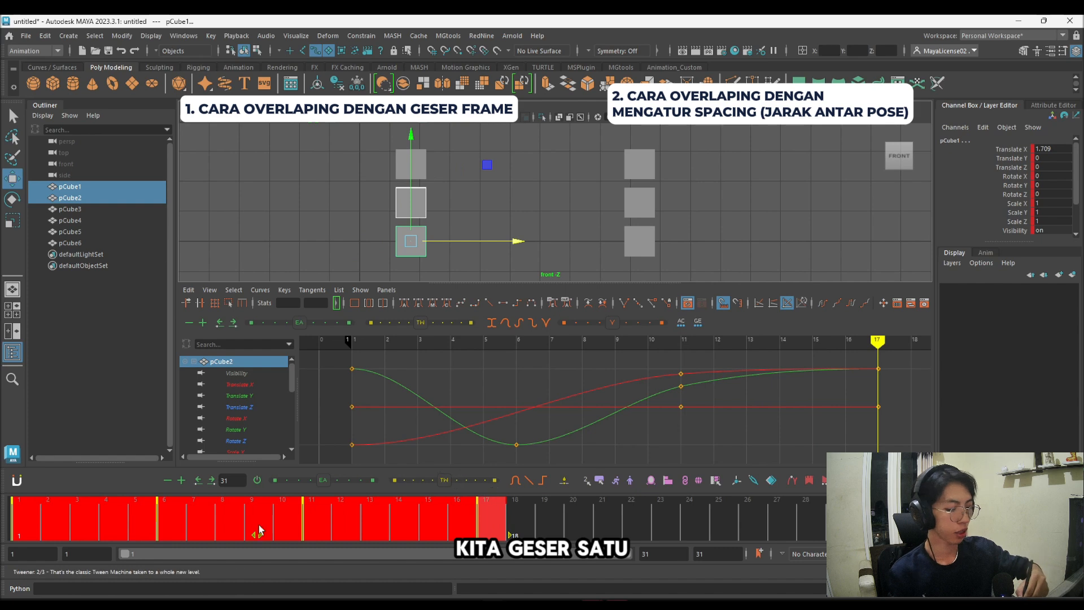
pyautogui.moveTo(259, 531); pyautogui.dragTo(287, 534)
pyautogui.click(307, 221)
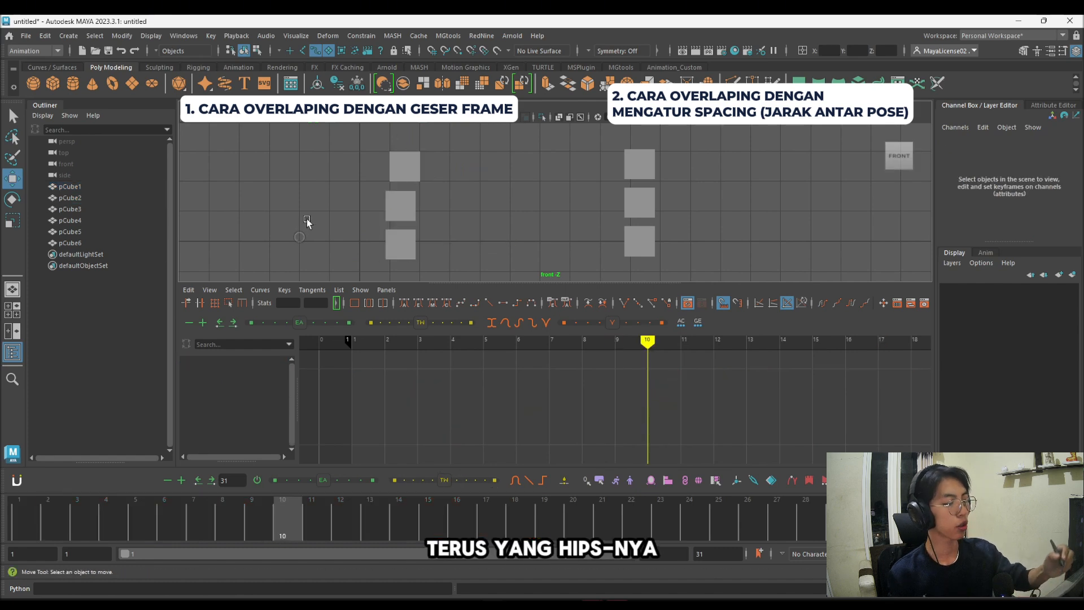
# Step: Shift all keys of the original stack's hips cube one more frame later, then deselect it
pyautogui.moveTo(410, 256); pyautogui.dragTo(407, 243)
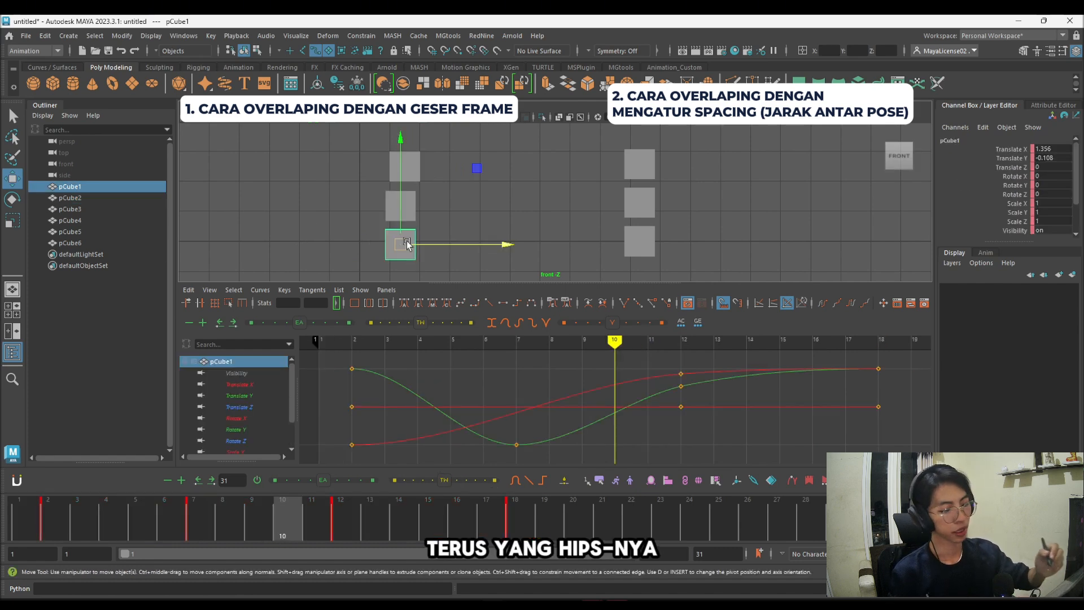
pyautogui.keyDown('shift'); pyautogui.moveTo(44, 516); pyautogui.dragTo(527, 510); pyautogui.keyUp('shift')
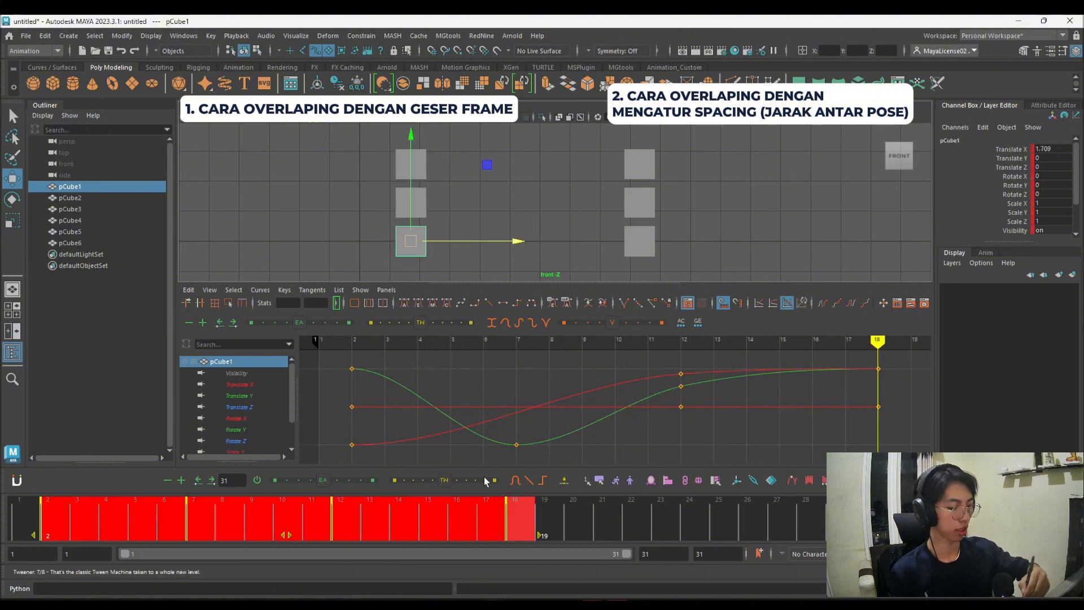
pyautogui.moveTo(284, 535); pyautogui.dragTo(314, 535)
pyautogui.click(343, 211)
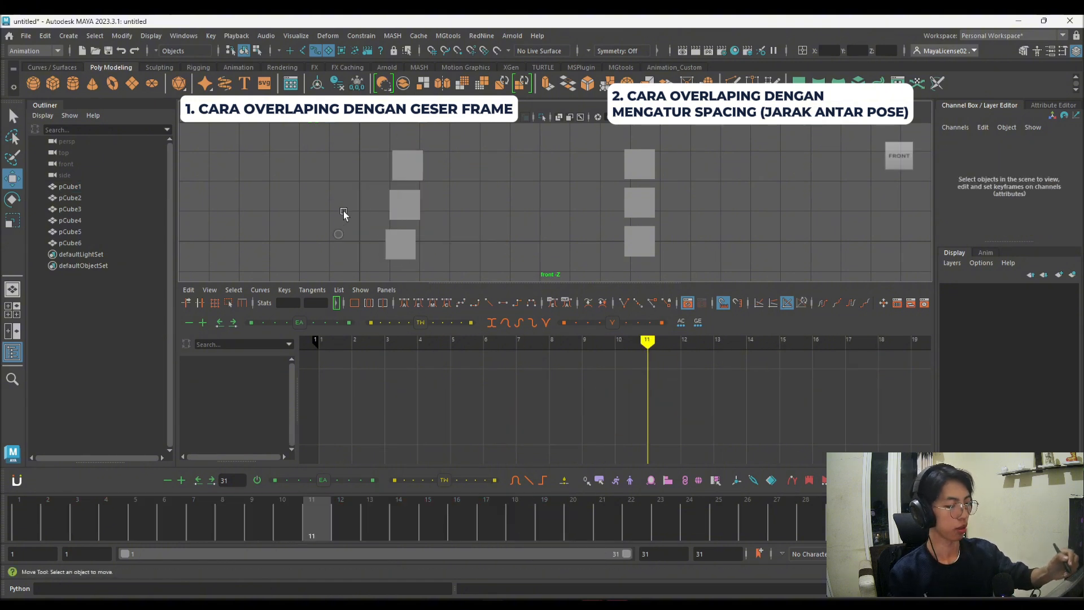
# Step: Play back the offset motion from frame 1, then select all three animated cubes to examine their keys and curves
pyautogui.click(29, 524)
pyautogui.hotkey('alt', 'v')
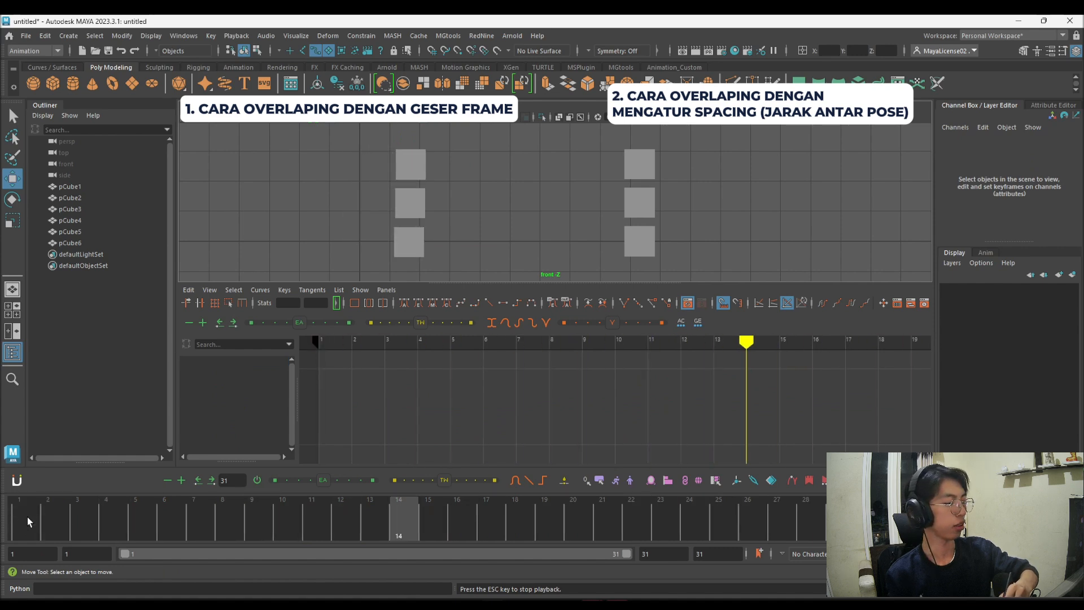
pyautogui.press('Escape')
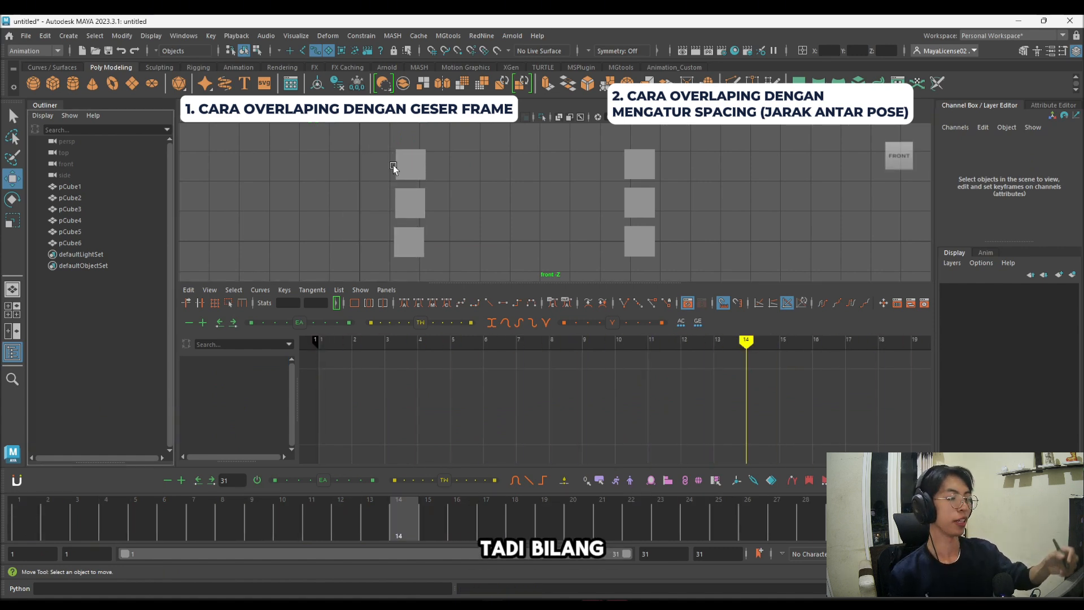
pyautogui.moveTo(343, 145); pyautogui.dragTo(463, 254)
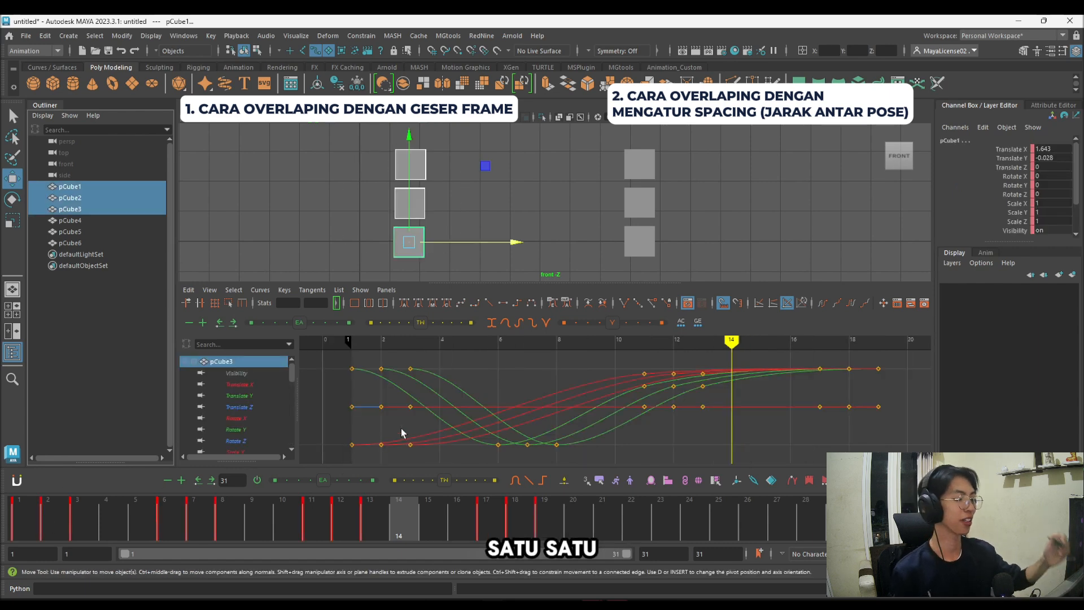
# Step: Key the copied stack at frame 1, then key it at frames 11 and 18 with the cubes moved to 10.416 on X
pyautogui.click(698, 175)
pyautogui.moveTo(603, 150); pyautogui.dragTo(655, 241)
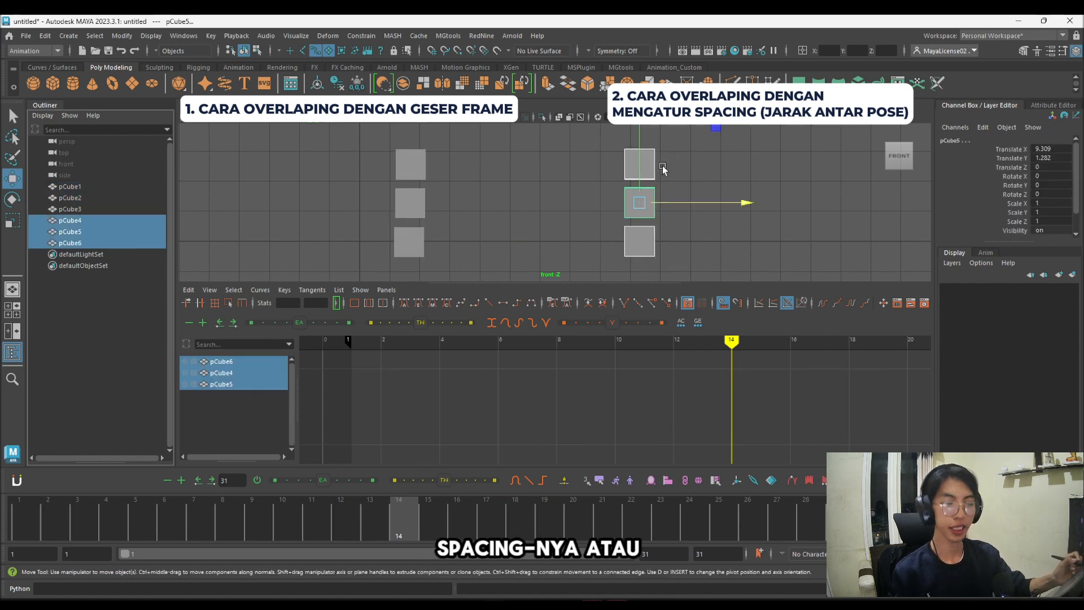
pyautogui.click(20, 518)
pyautogui.press('s')
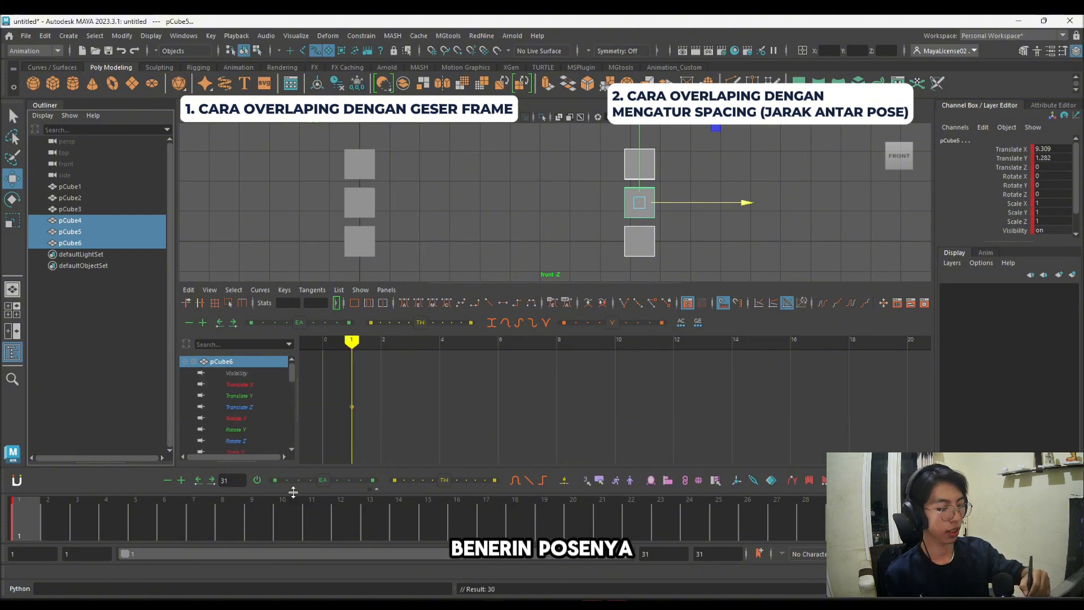
pyautogui.click(313, 507)
pyautogui.moveTo(721, 202); pyautogui.dragTo(750, 207)
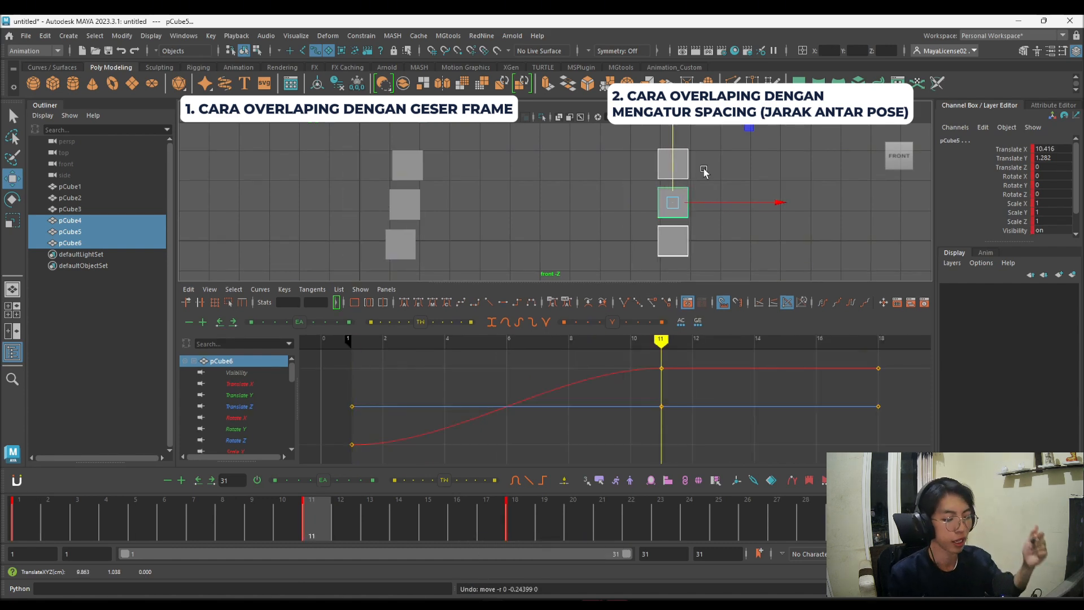
# Step: At frame 6, key the copied stack slightly lower, with its chest cube at 1.113 on Y, and check the poses
pyautogui.click(167, 513)
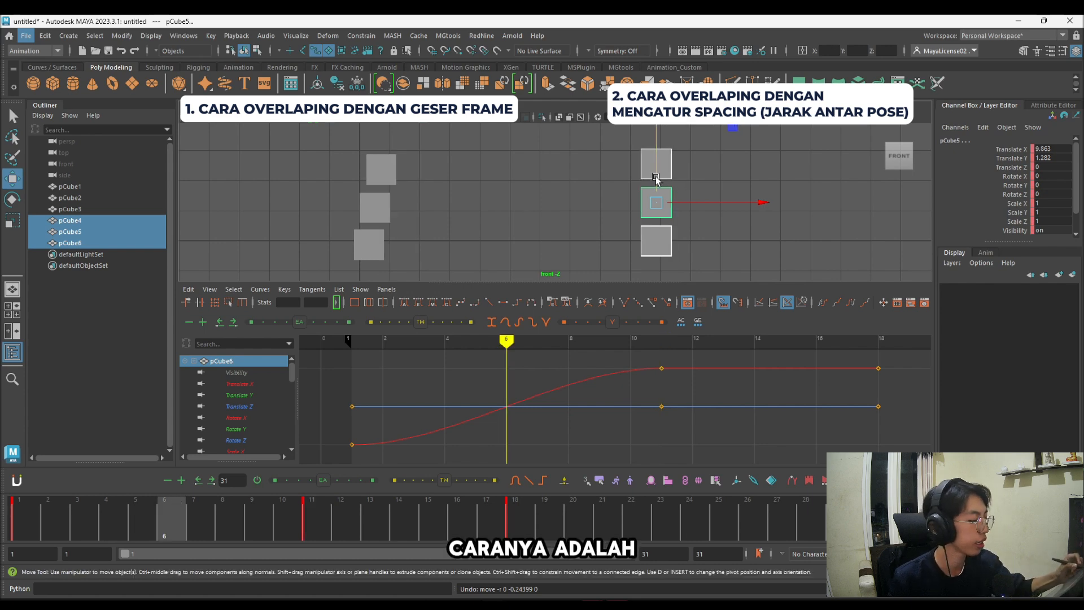
pyautogui.press('s')
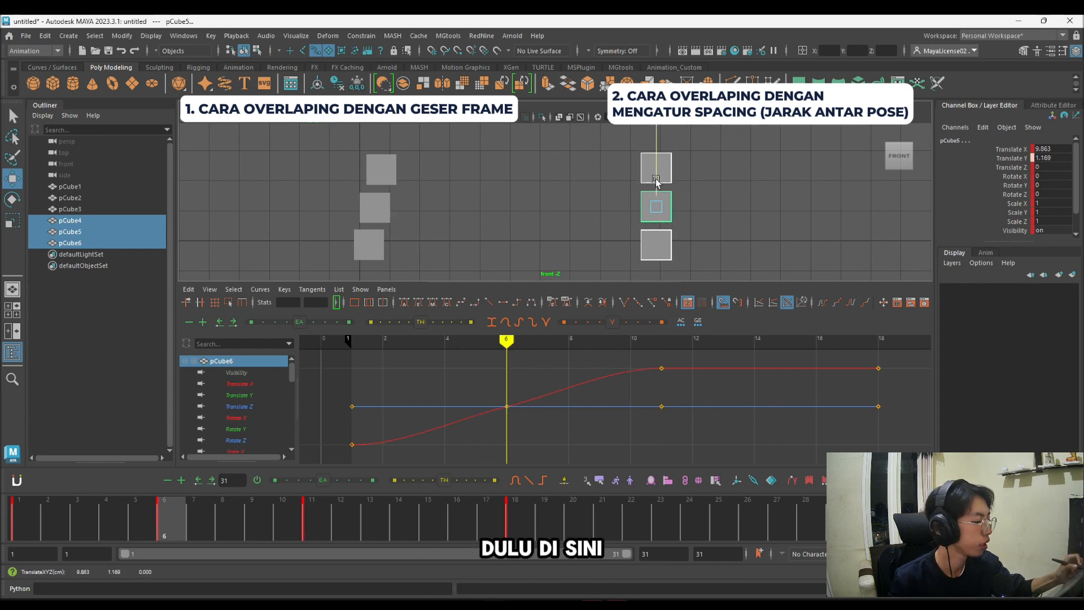
pyautogui.moveTo(656, 176); pyautogui.dragTo(657, 180)
pyautogui.press(',')
pyautogui.press('.')
pyautogui.press('.')
pyautogui.press(',')
pyautogui.press(',')
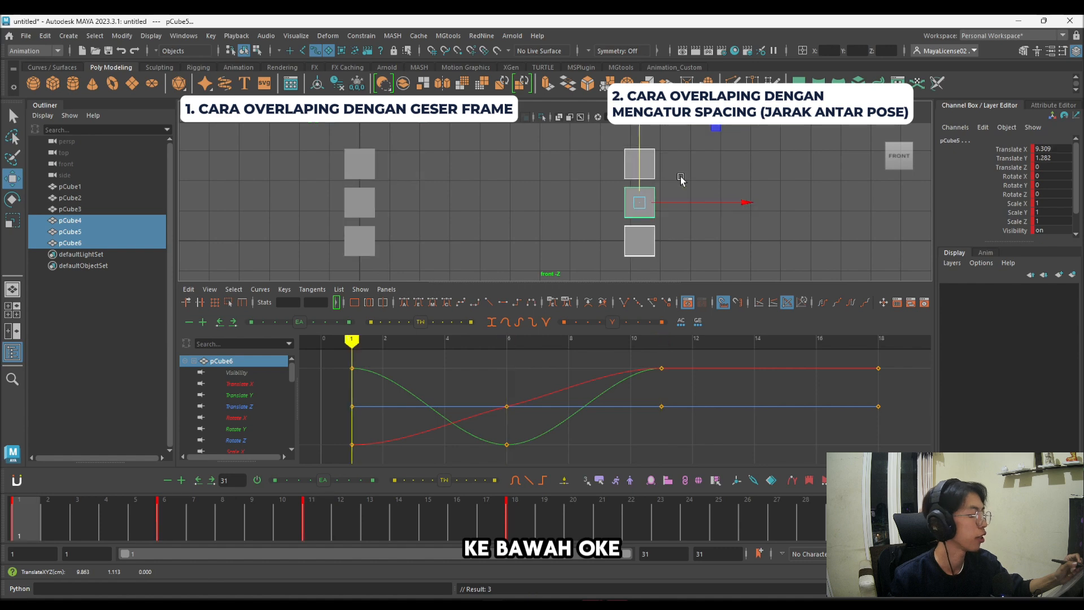
# Step: At frame 6, move the copied stack's head cube ahead to about 10.01 on X and its hips cube slightly back
pyautogui.press('.')
pyautogui.click(654, 171)
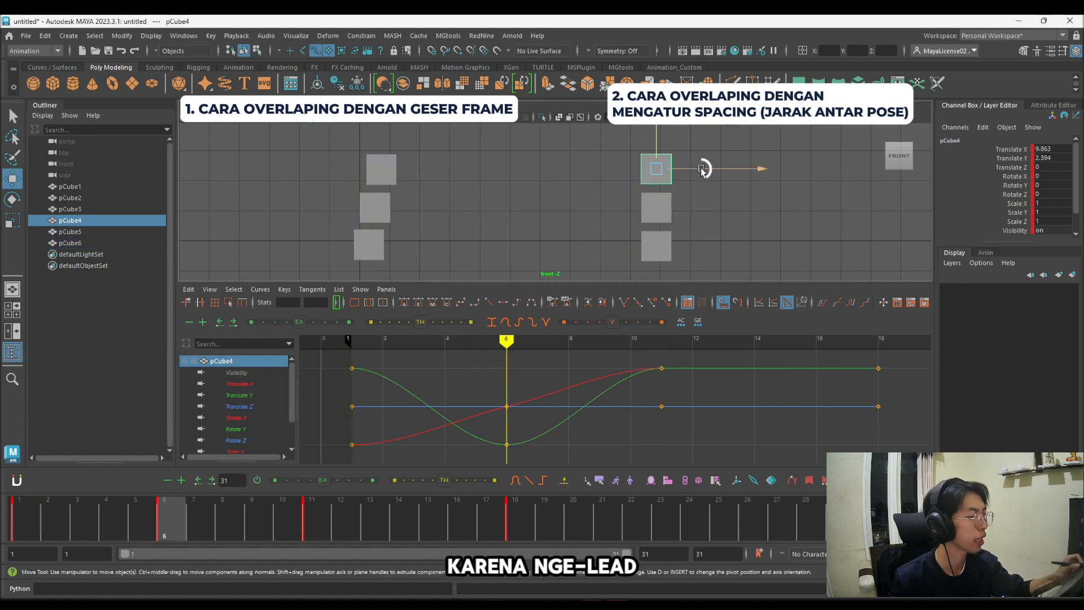
pyautogui.click(700, 168)
pyautogui.moveTo(707, 169); pyautogui.dragTo(706, 170)
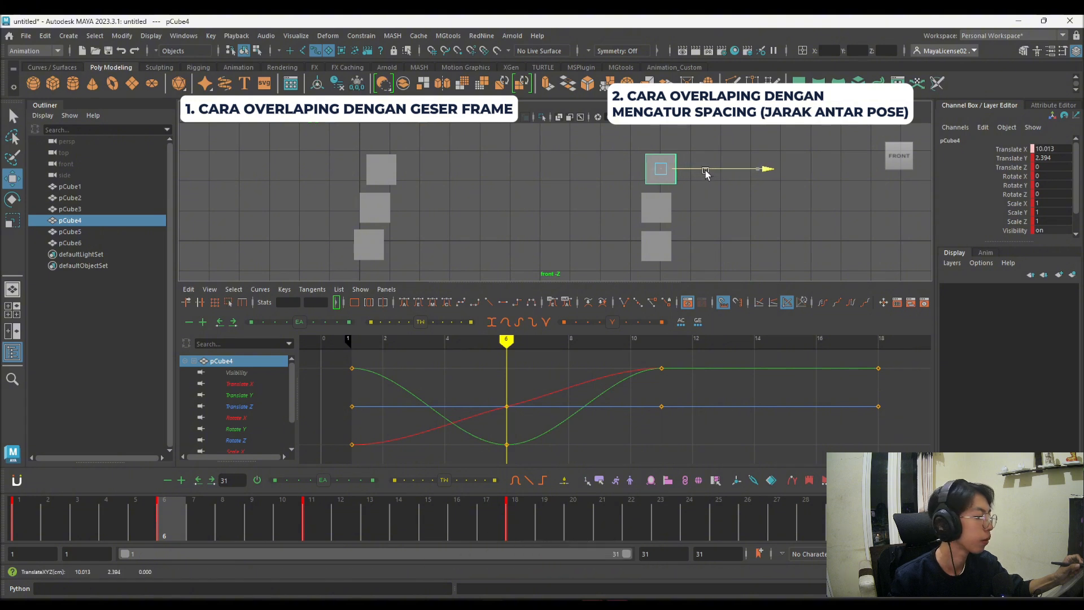
pyautogui.click(656, 246)
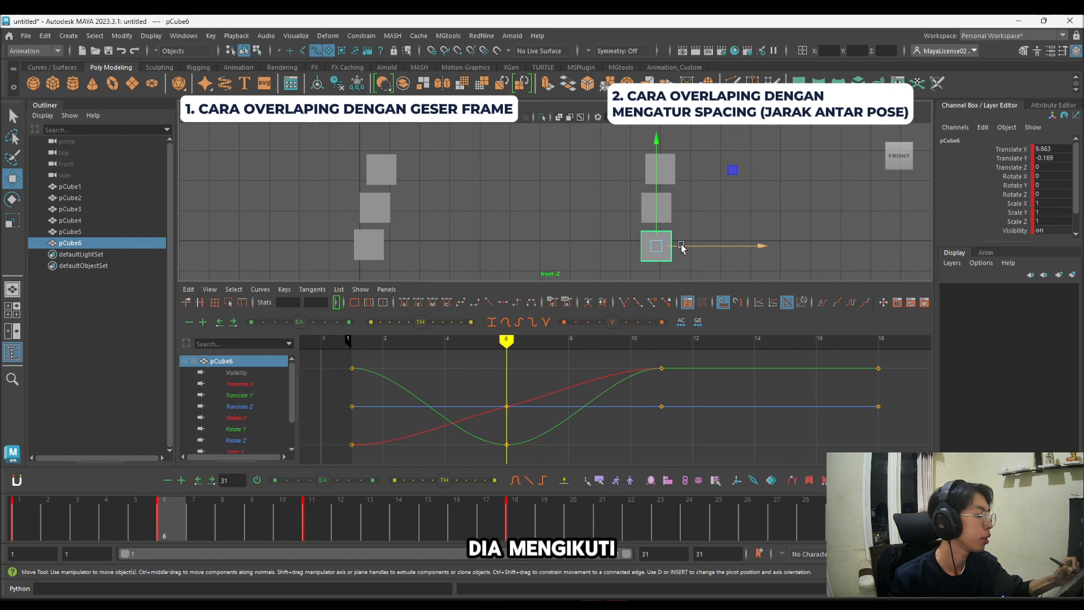
pyautogui.moveTo(681, 244); pyautogui.dragTo(677, 246)
# Step: Select the copied stack's three cubes and key their frame 10 pose onto frame 11 for a softer settle
pyautogui.moveTo(617, 168); pyautogui.dragTo(674, 243)
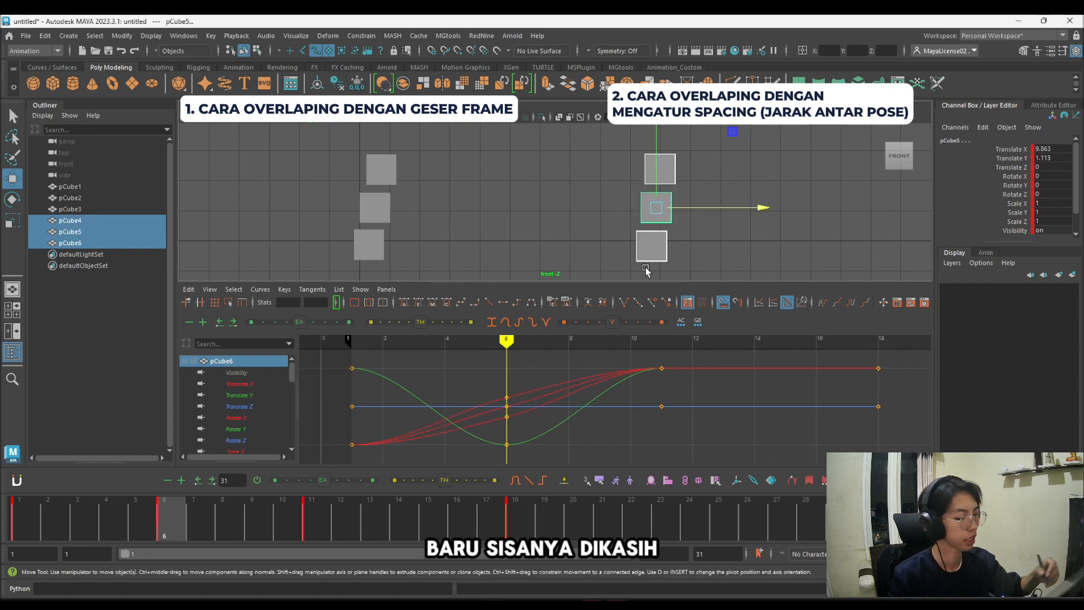
pyautogui.click(310, 513)
pyautogui.middleClick(307, 507)
pyautogui.click(292, 512)
pyautogui.middleClick(309, 510)
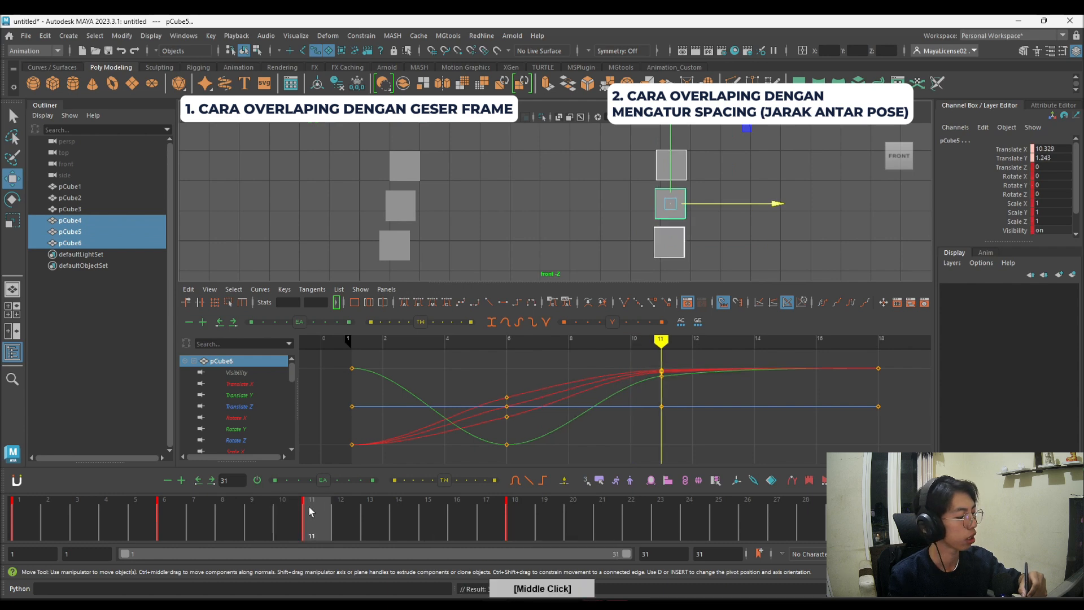
pyautogui.press('s')
# Step: Play back both stacks from frame 1 to compare the frame-offset overlap with the spacing-based overlap
pyautogui.moveTo(308, 511); pyautogui.dragTo(18, 516)
pyautogui.hotkey('alt', 'v')
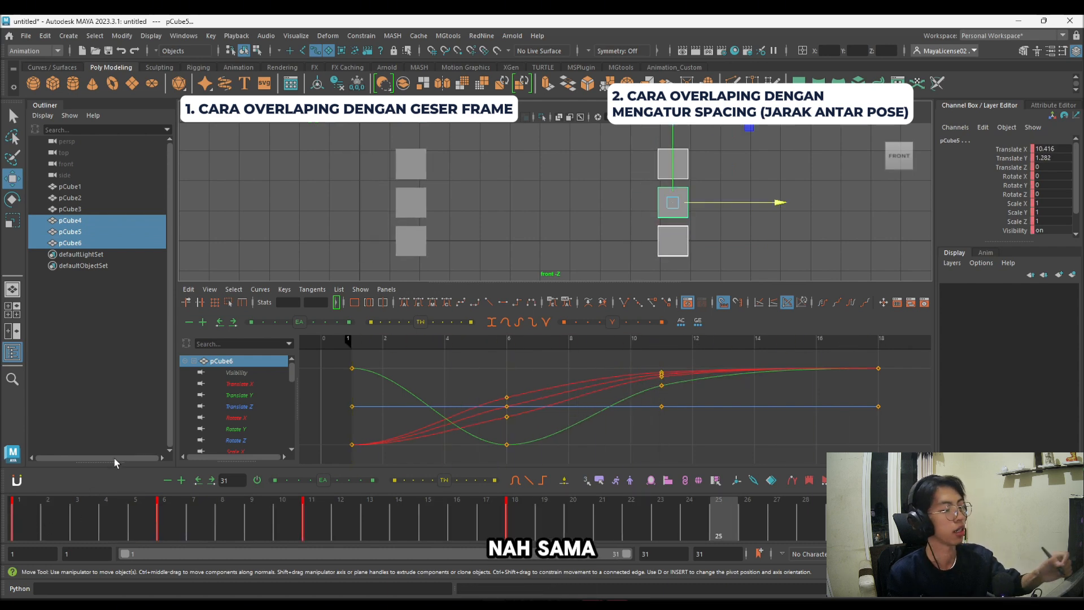
pyautogui.click(489, 230)
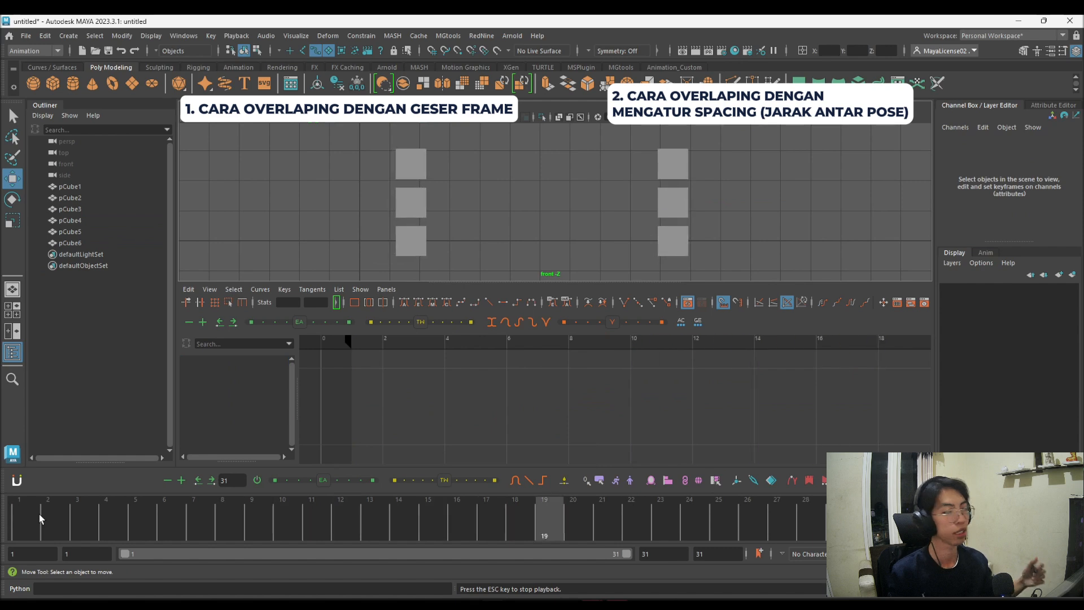
pyautogui.hotkey('alt', 'v')
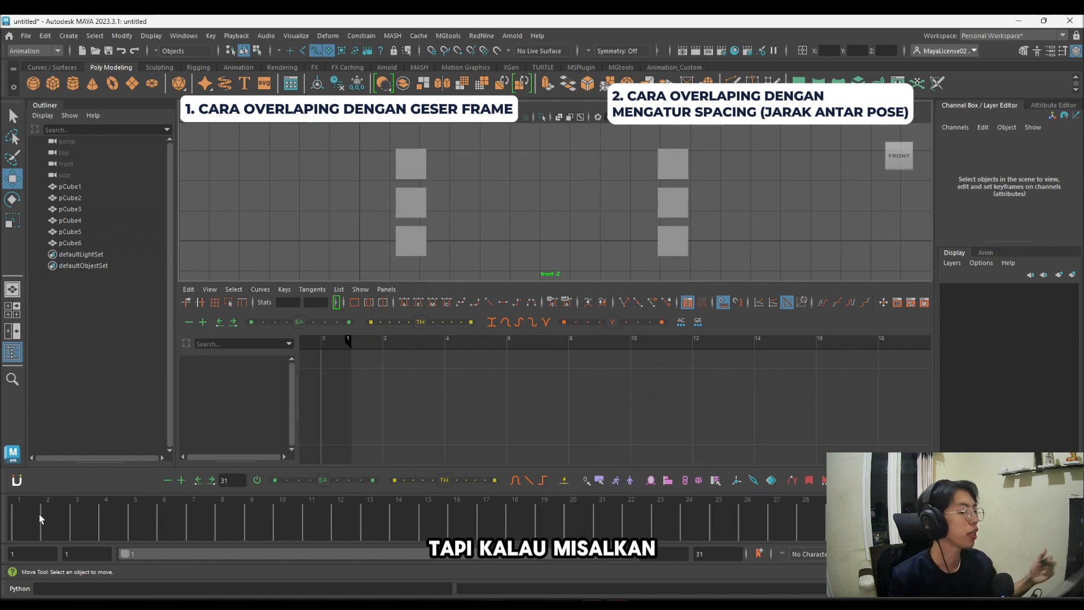
# Step: Select the copied stack and examine its aligned keys at frames 1, 6, 11 and 18
pyautogui.moveTo(621, 153); pyautogui.dragTo(686, 238)
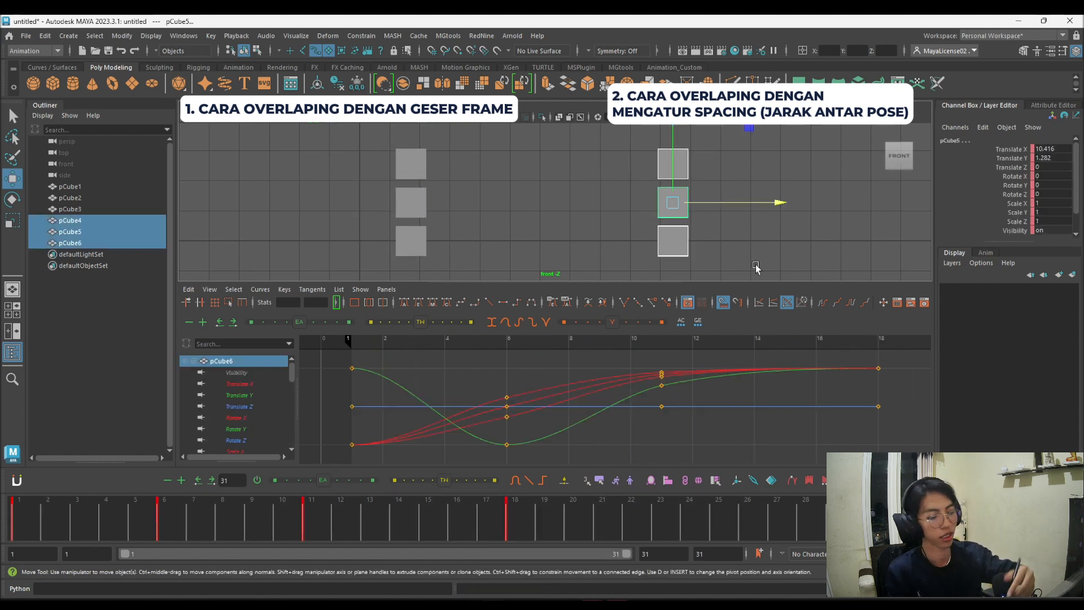
pyautogui.moveTo(19, 516); pyautogui.dragTo(311, 508)
pyautogui.click(523, 507)
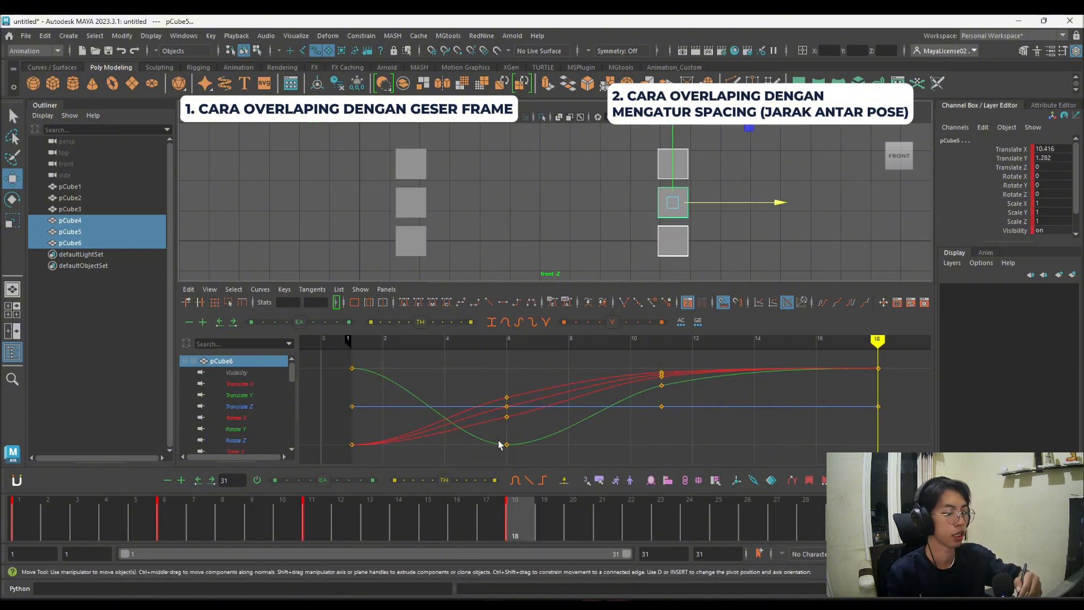
pyautogui.click(172, 515)
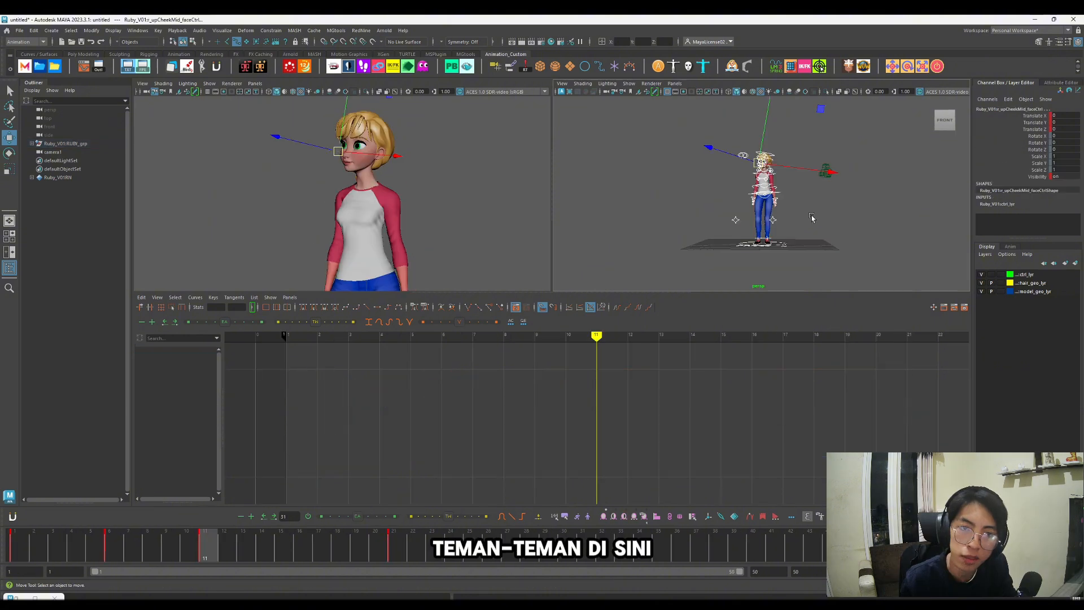
# Step: Select the character rig's head control and open tweenMachine, placing its window beside the rig view
pyautogui.click(800, 198)
pyautogui.scroll(5, 777, 162)
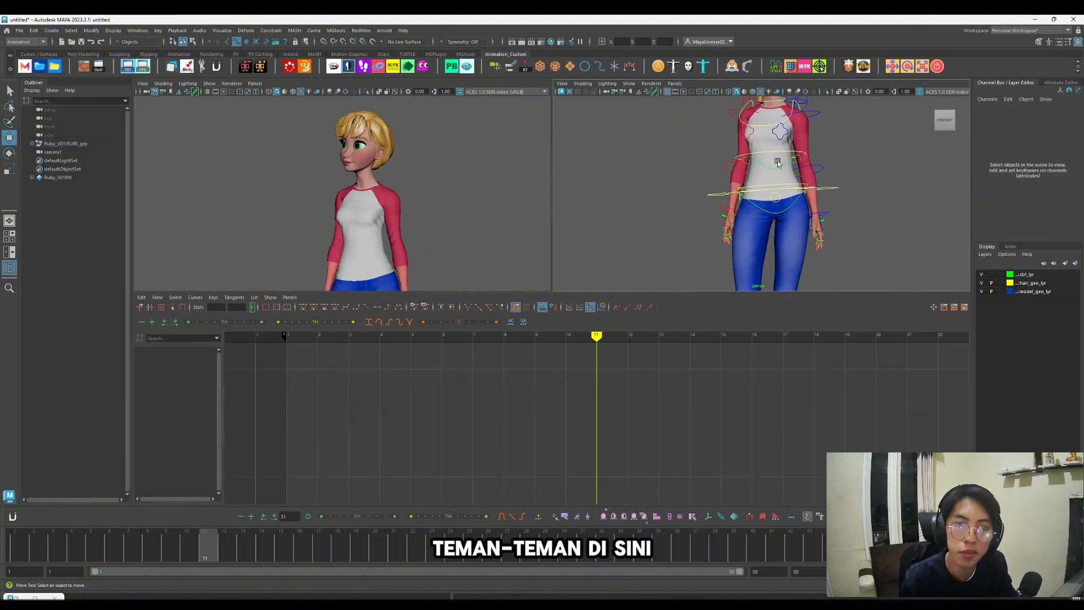
pyautogui.scroll(-4, 777, 162)
pyautogui.click(748, 161)
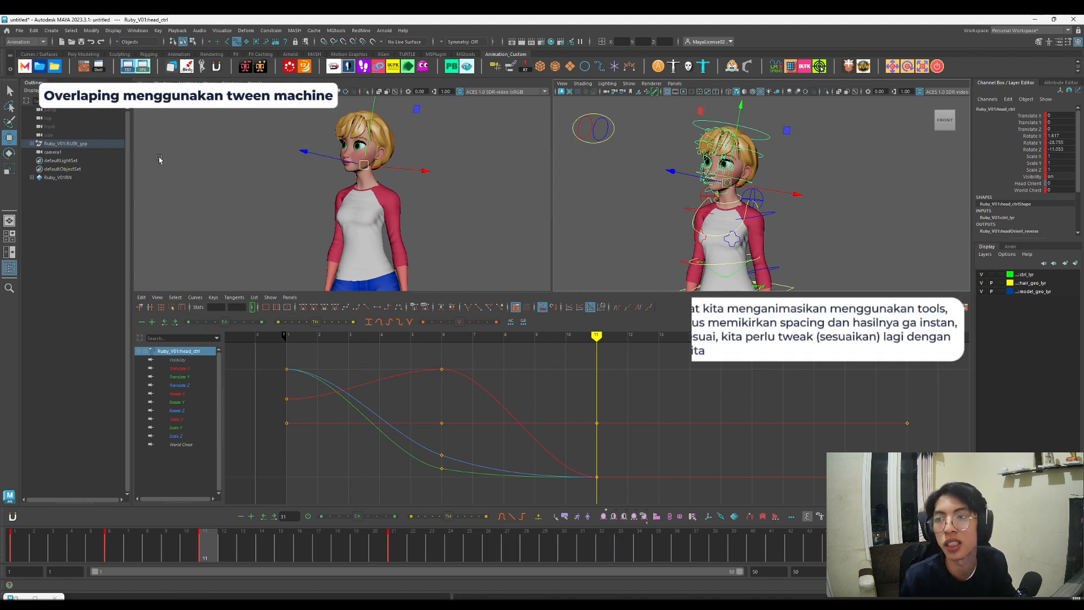
pyautogui.click(336, 68)
pyautogui.moveTo(644, 460); pyautogui.dragTo(569, 139)
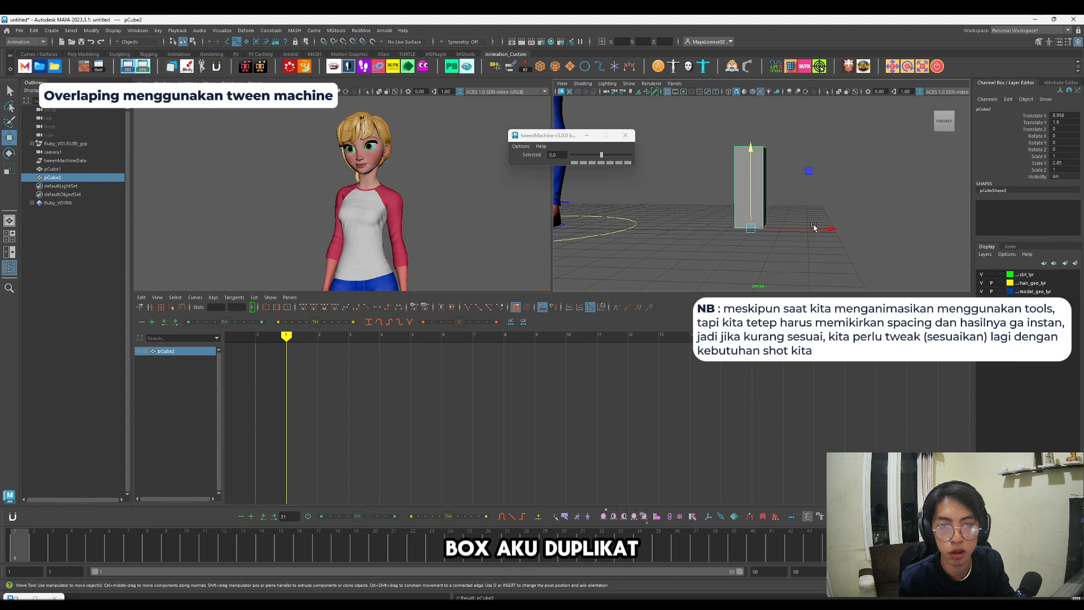
# Step: Move the duplicated tall box away from the original along X to about 13.8, then deselect it
pyautogui.moveTo(814, 228); pyautogui.dragTo(953, 231)
pyautogui.keyDown('alt'); pyautogui.moveTo(835, 242); pyautogui.dragTo(788, 242); pyautogui.keyUp('alt')
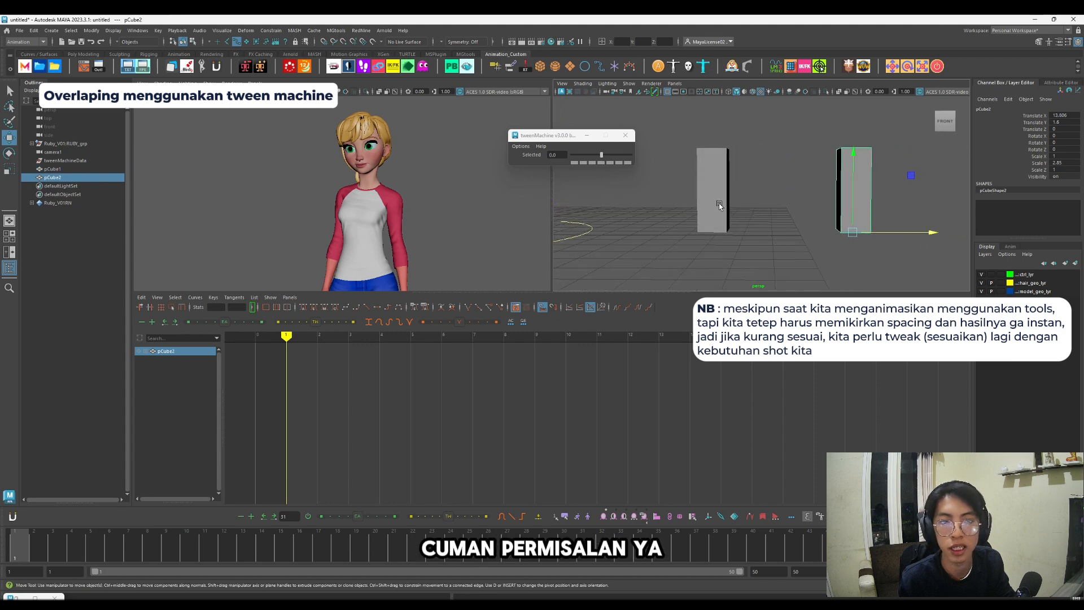
pyautogui.click(677, 178)
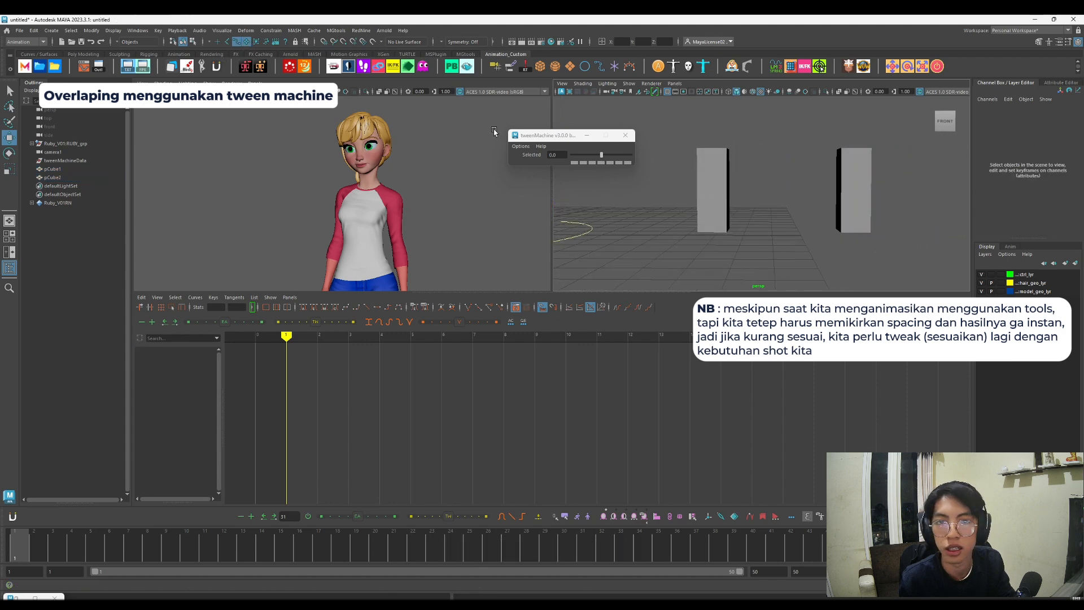
# Step: Key both tall boxes at frame 1, then key them at frame 11 tipped over about the Z axis
pyautogui.moveTo(684, 183); pyautogui.dragTo(910, 181)
pyautogui.press('s')
pyautogui.moveTo(107, 546); pyautogui.dragTo(204, 550)
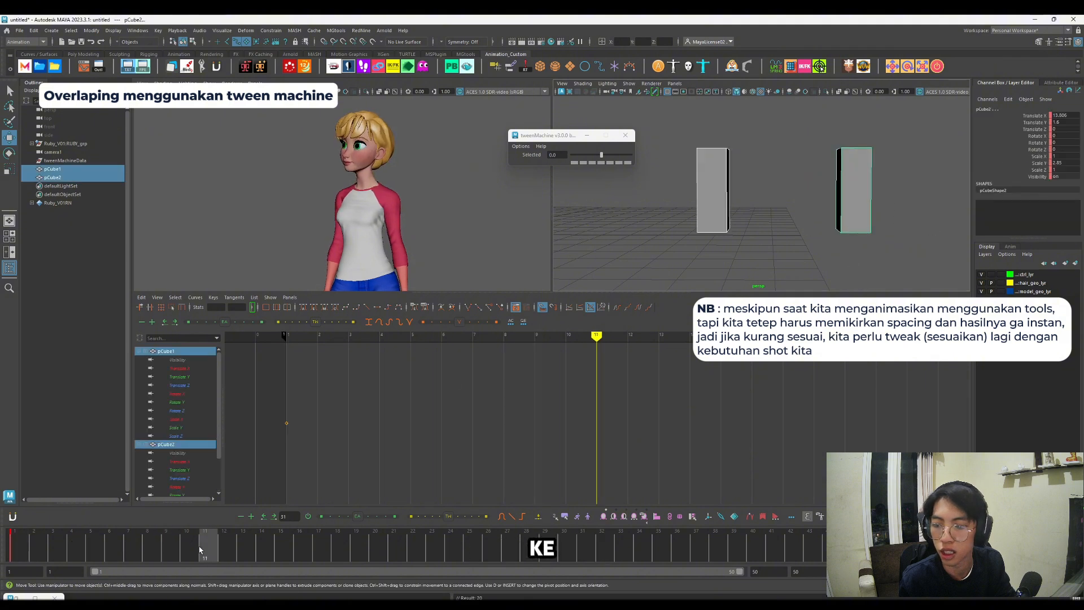
pyautogui.press('s')
pyautogui.press('e')
pyautogui.moveTo(890, 160); pyautogui.dragTo(980, 288)
# Step: At frame 6, insert a halfway breakdown on both boxes with the tween value at 0 and examine its curve
pyautogui.moveTo(125, 543); pyautogui.dragTo(107, 549)
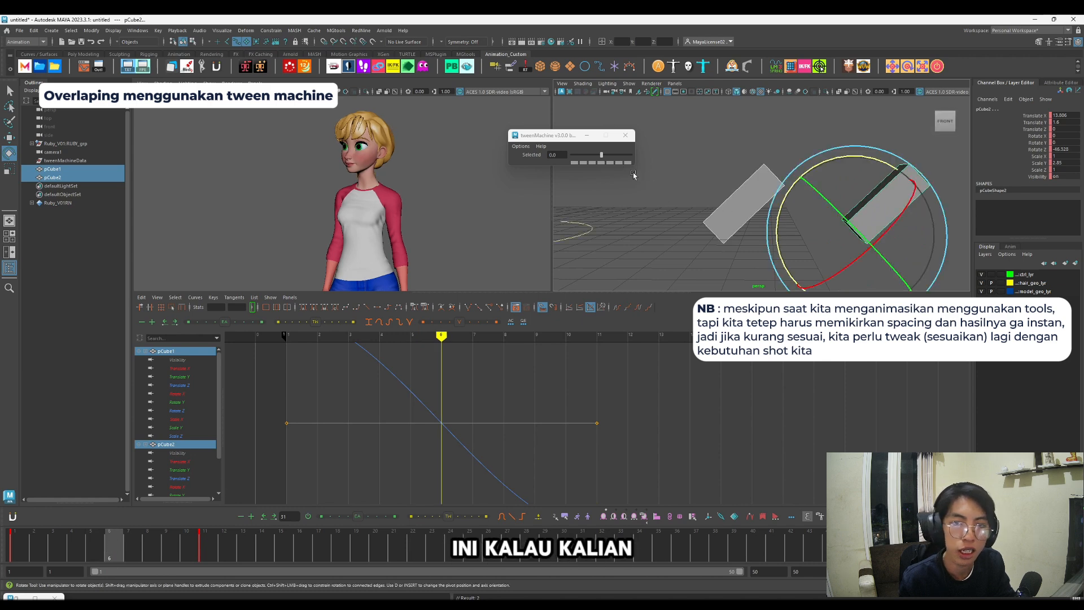
pyautogui.click(602, 162)
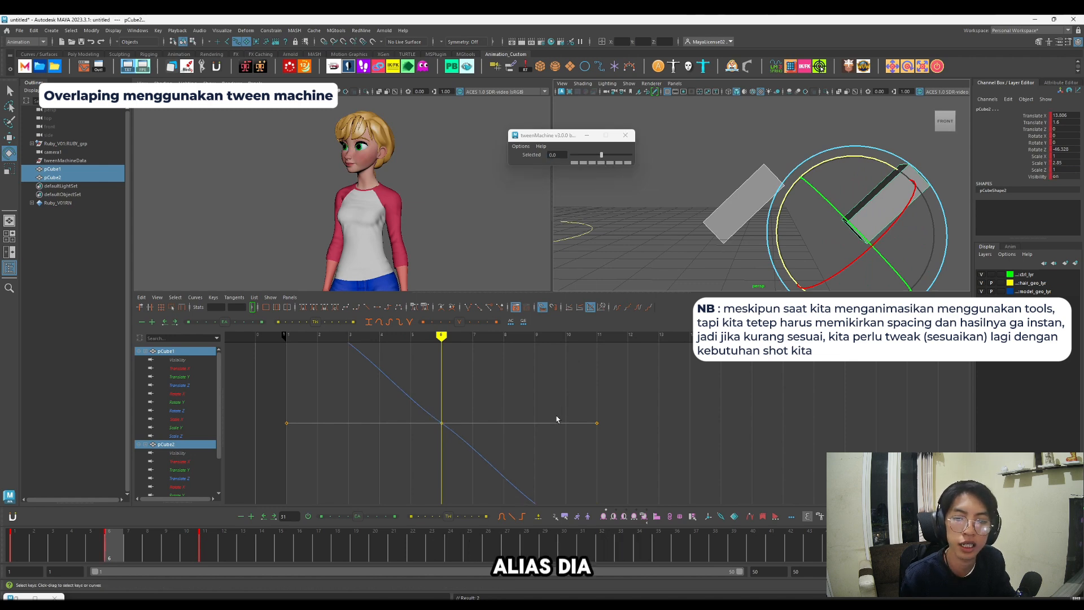
pyautogui.scroll(-6, 556, 419)
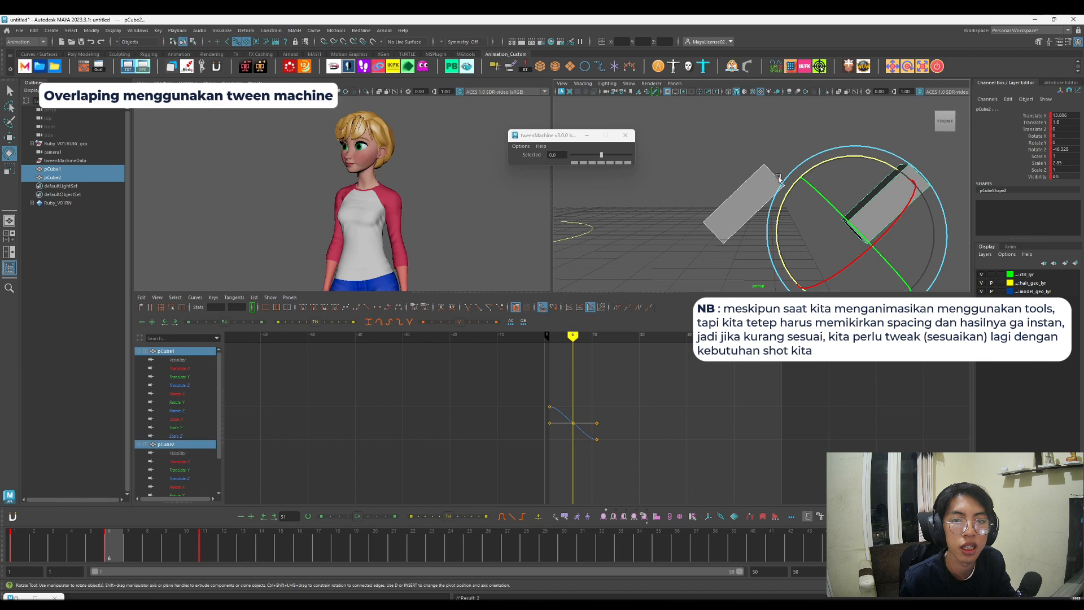
# Step: Try tween values that favour the next pose, including 33, 75 and 60, on the boxes' frame 6 breakdown
pyautogui.click(610, 164)
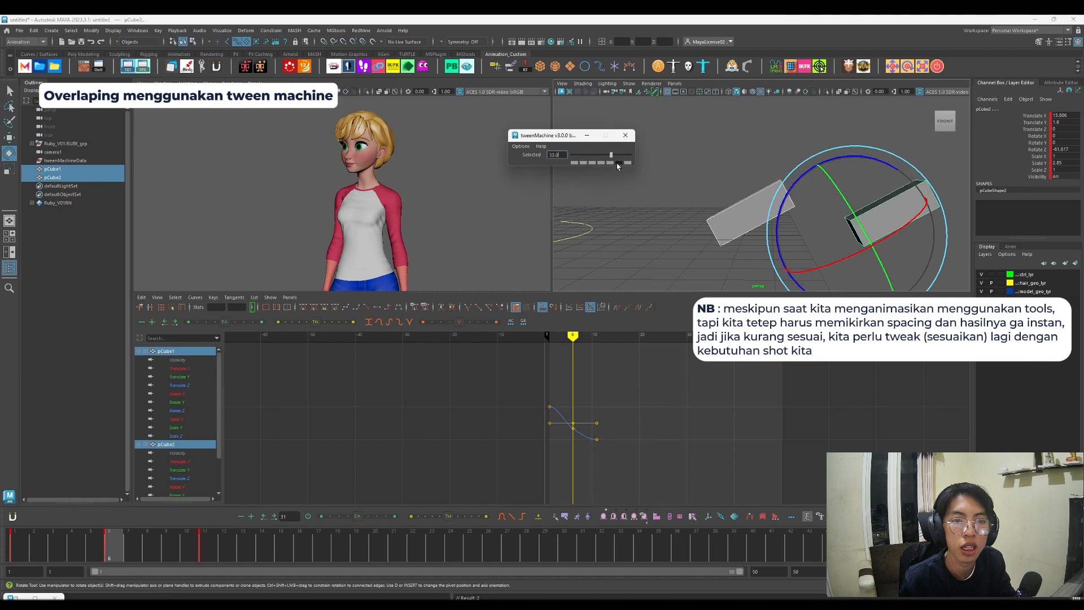
pyautogui.click(618, 163)
pyautogui.click(627, 163)
pyautogui.click(619, 163)
pyautogui.click(627, 163)
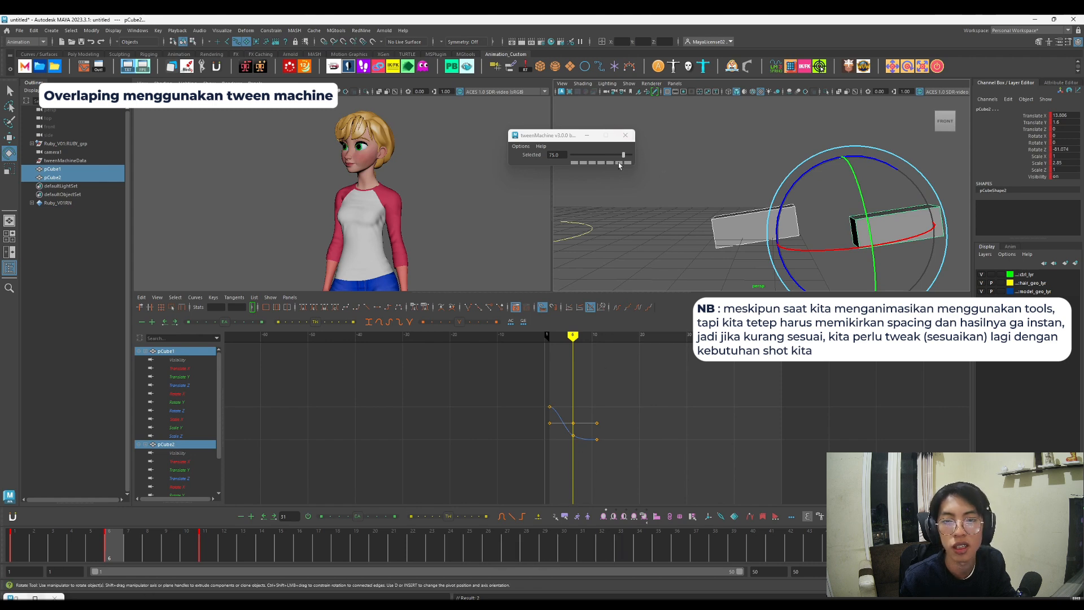
pyautogui.click(618, 162)
pyautogui.click(614, 161)
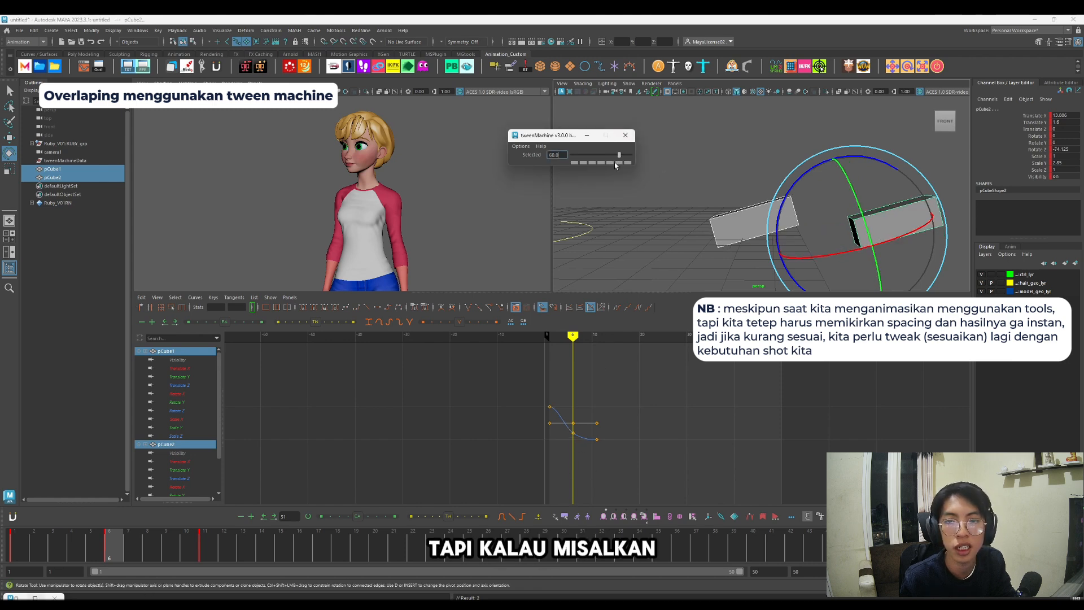
# Step: Try tween values that favour the previous pose, including -60 and -75, on the boxes' frame 6 breakdown, then deselect the boxes
pyautogui.click(577, 163)
pyautogui.click(583, 164)
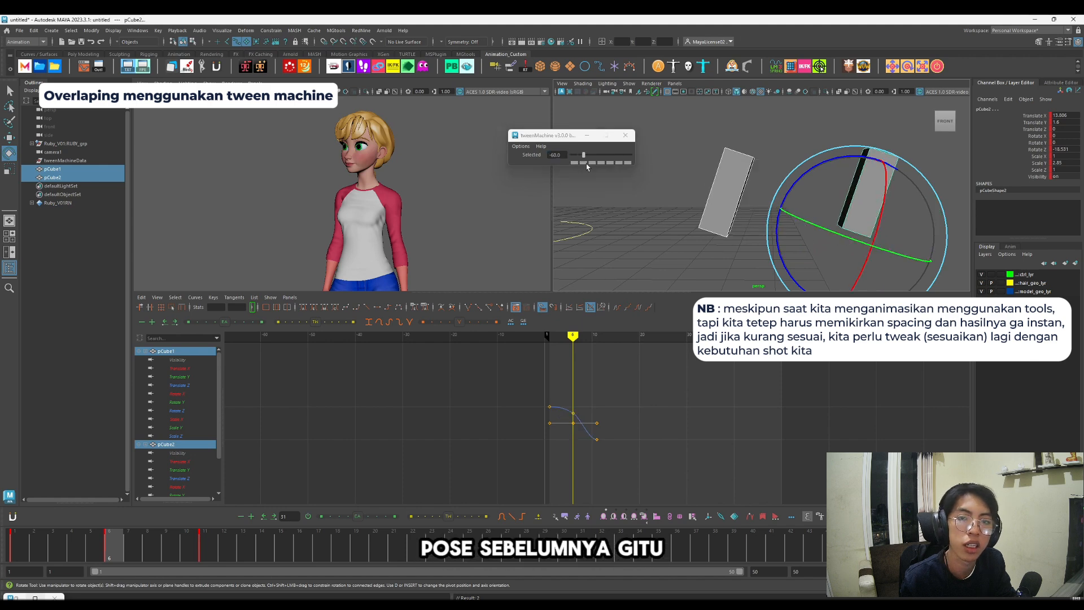
pyautogui.click(591, 164)
pyautogui.click(583, 164)
pyautogui.click(576, 164)
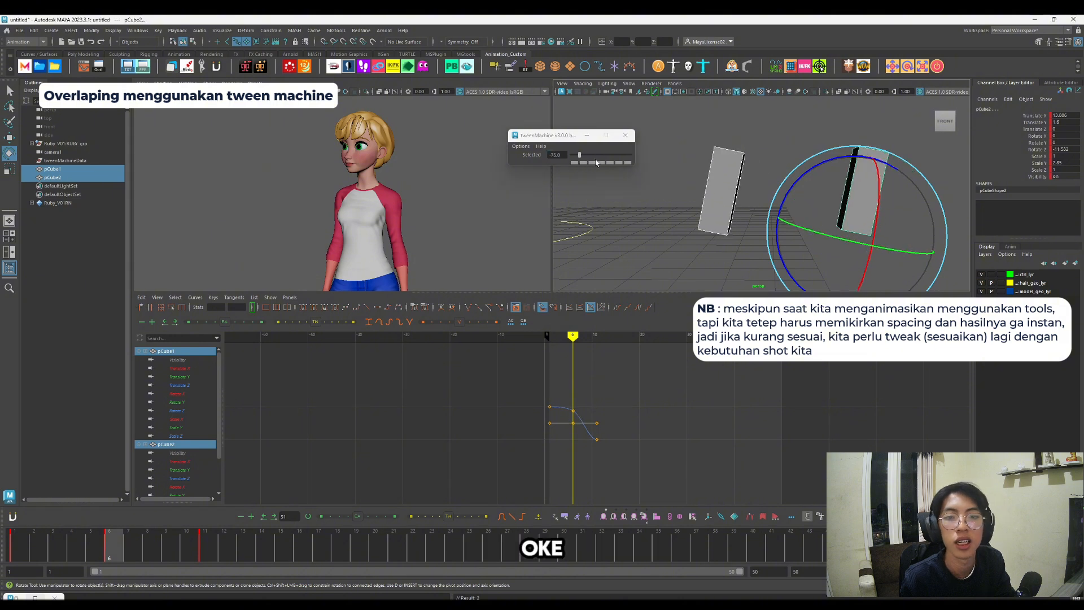
pyautogui.click(657, 205)
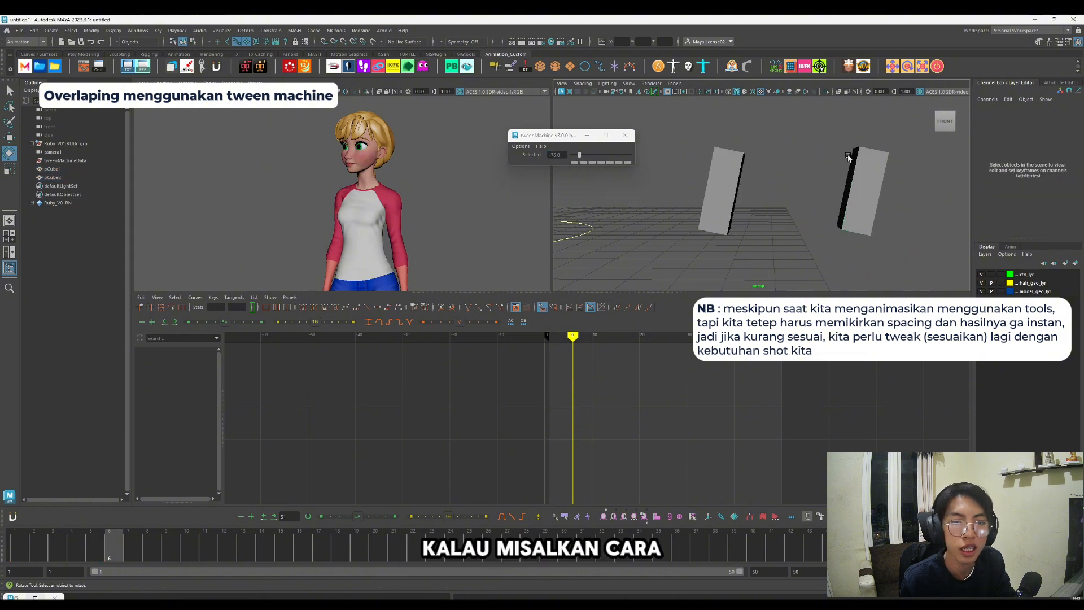
# Step: Delete both boxes' breakdown key at frame 6 and create a new halfway breakdown with the tween value at 0
pyautogui.moveTo(699, 142); pyautogui.dragTo(912, 262)
pyautogui.rightClick(146, 553)
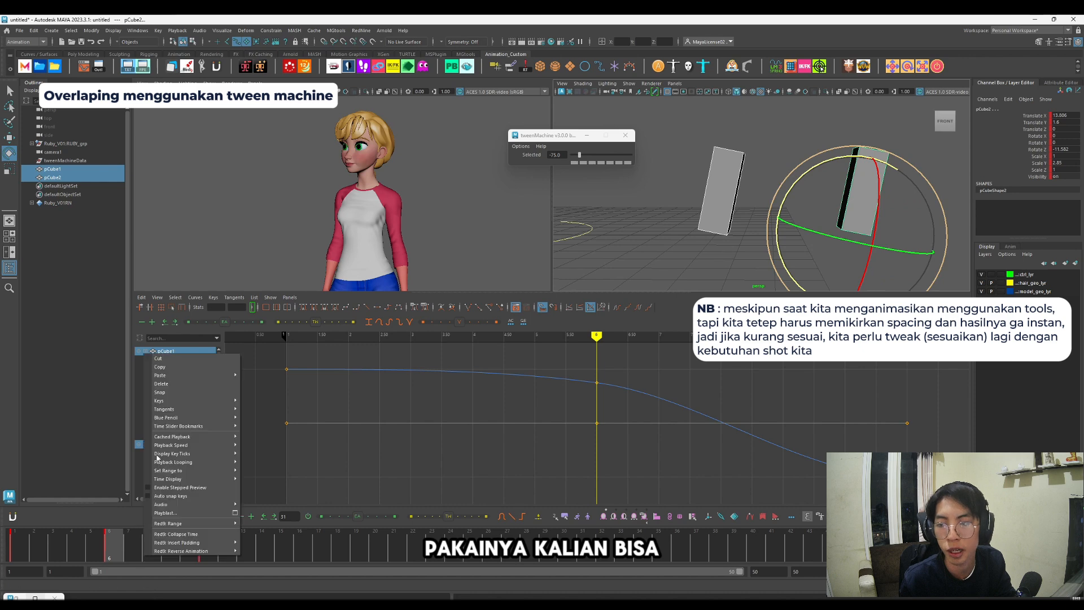
pyautogui.click(178, 383)
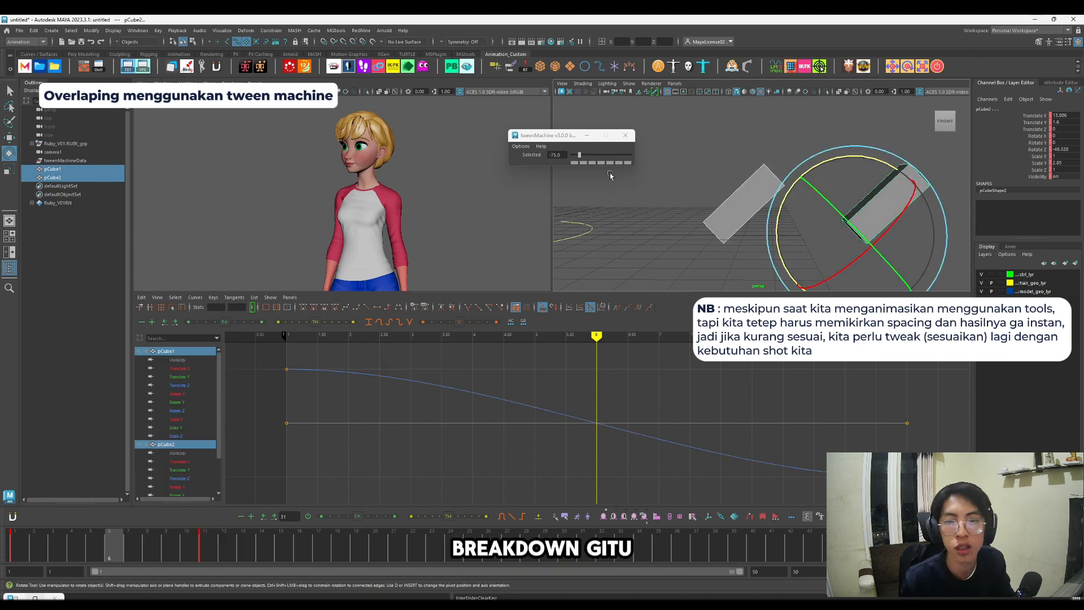
pyautogui.click(602, 163)
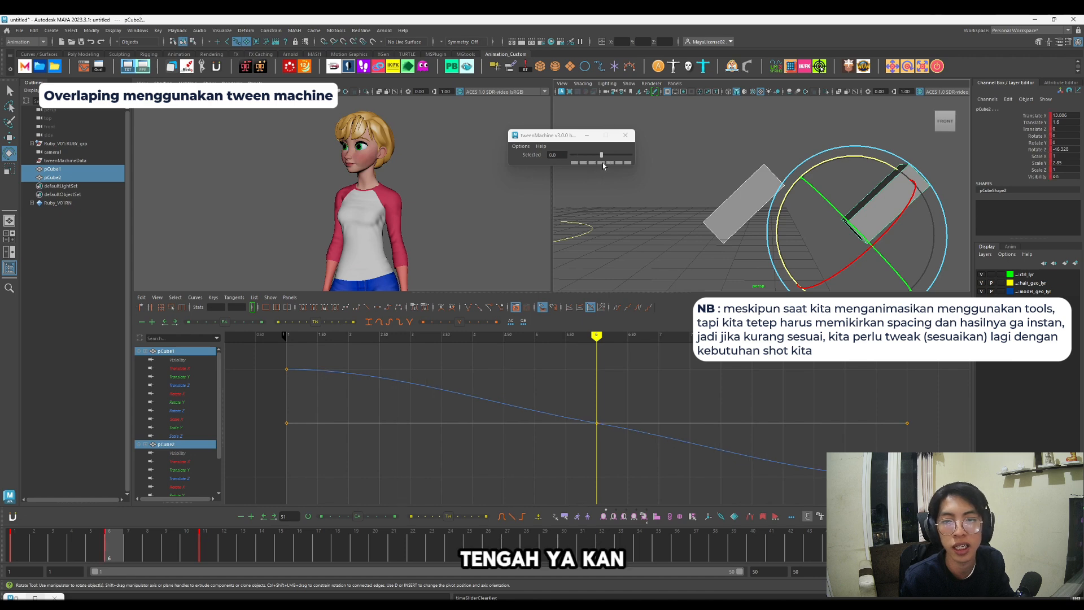
# Step: Apply a tween value of 60 to only the right-hand box's breakdown at frame 6
pyautogui.click(662, 223)
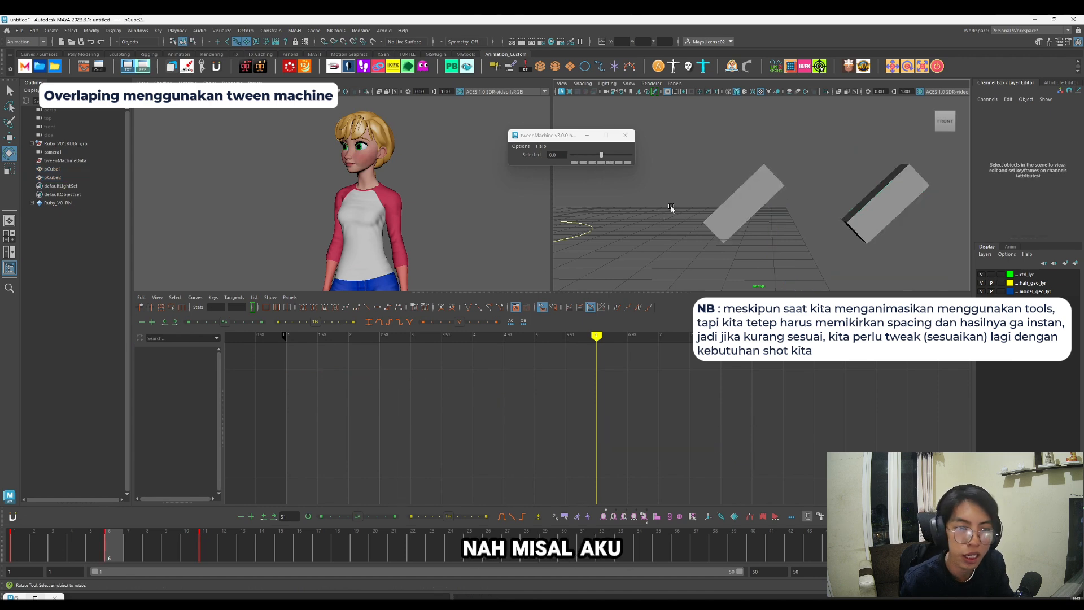
pyautogui.moveTo(876, 146); pyautogui.dragTo(909, 182)
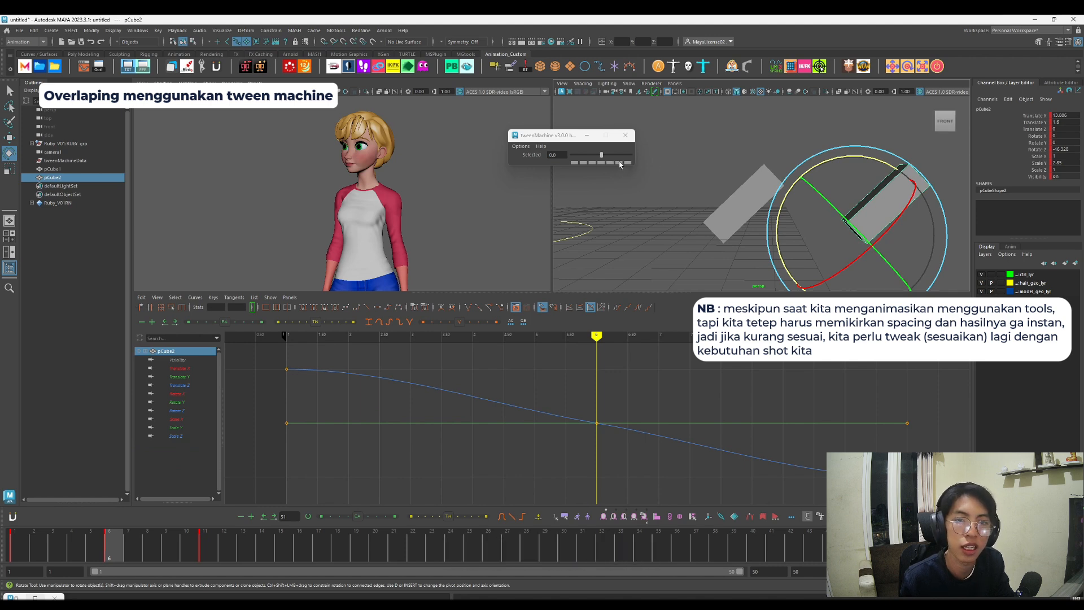
pyautogui.click(619, 163)
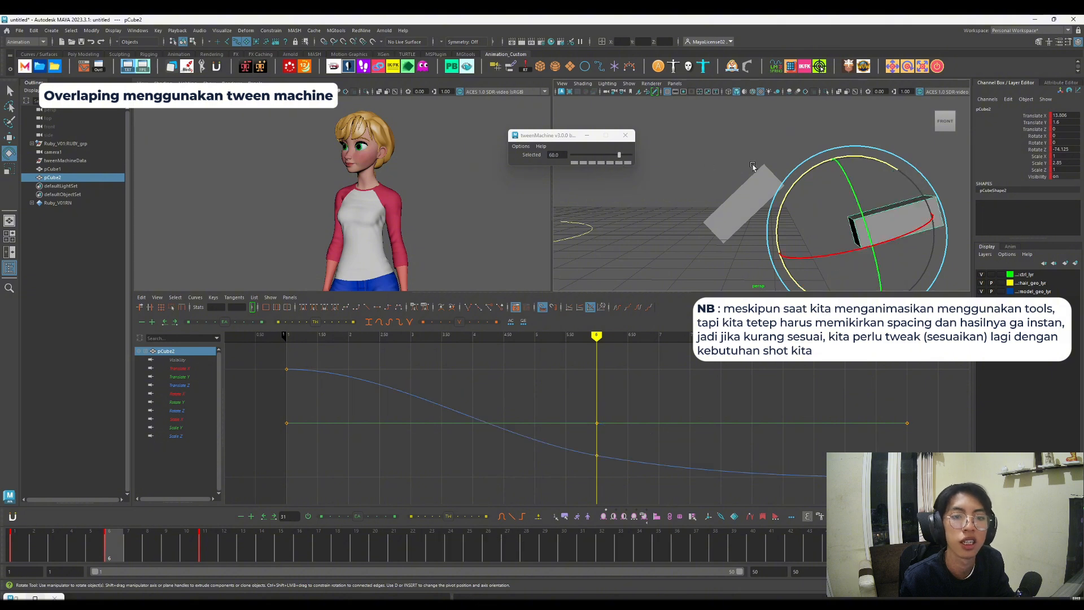
# Step: Try tween values of -33 and -60 on the left-hand box's frame 6 breakdown and play back the overlap
pyautogui.moveTo(746, 163); pyautogui.dragTo(773, 211)
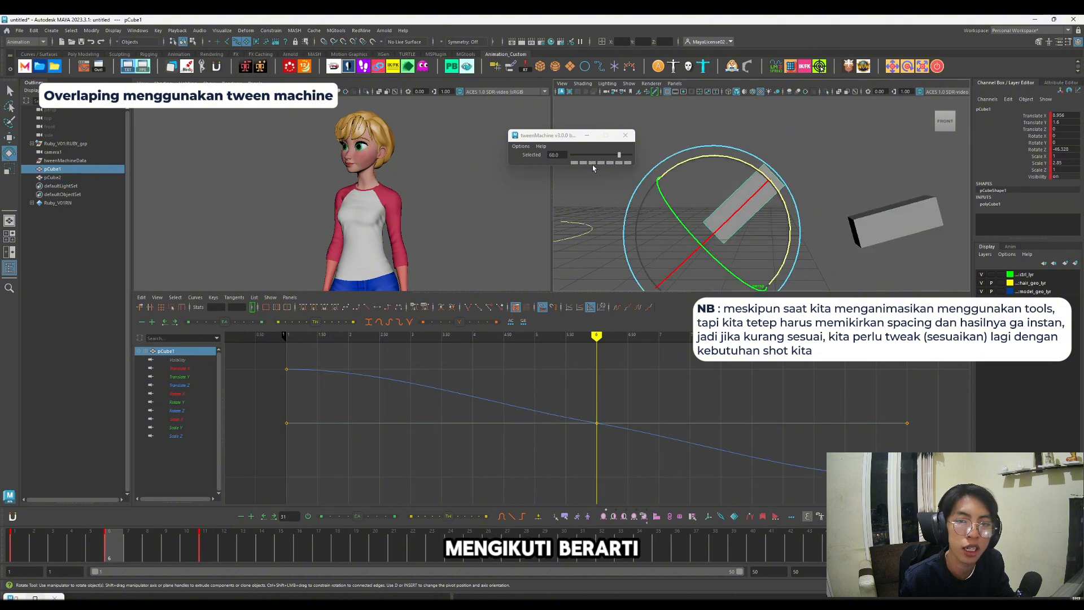
pyautogui.click(591, 163)
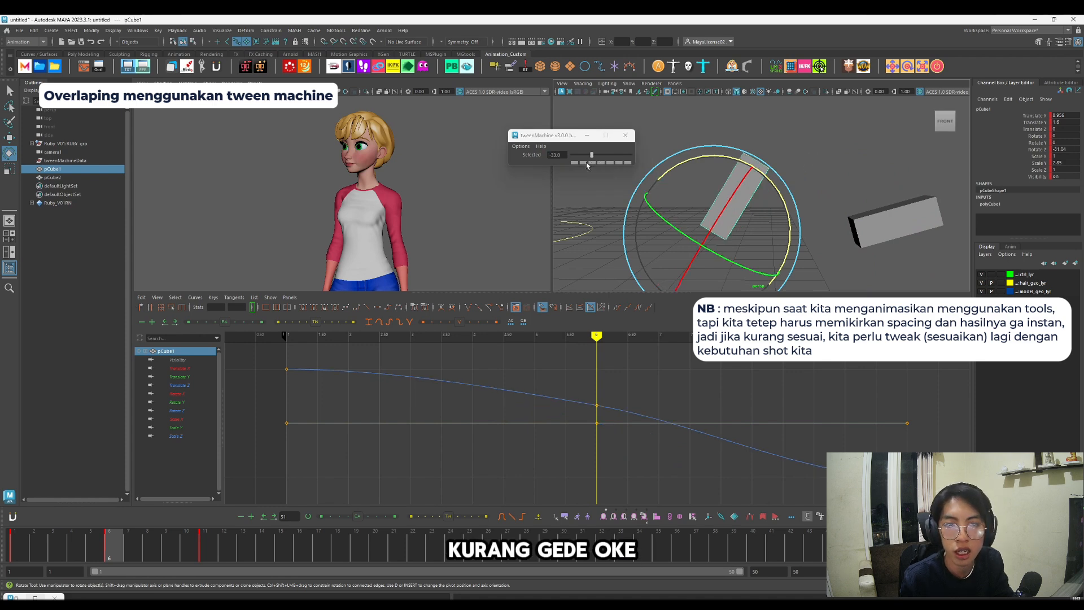
pyautogui.click(586, 162)
pyautogui.click(19, 543)
pyautogui.hotkey('alt', 'v')
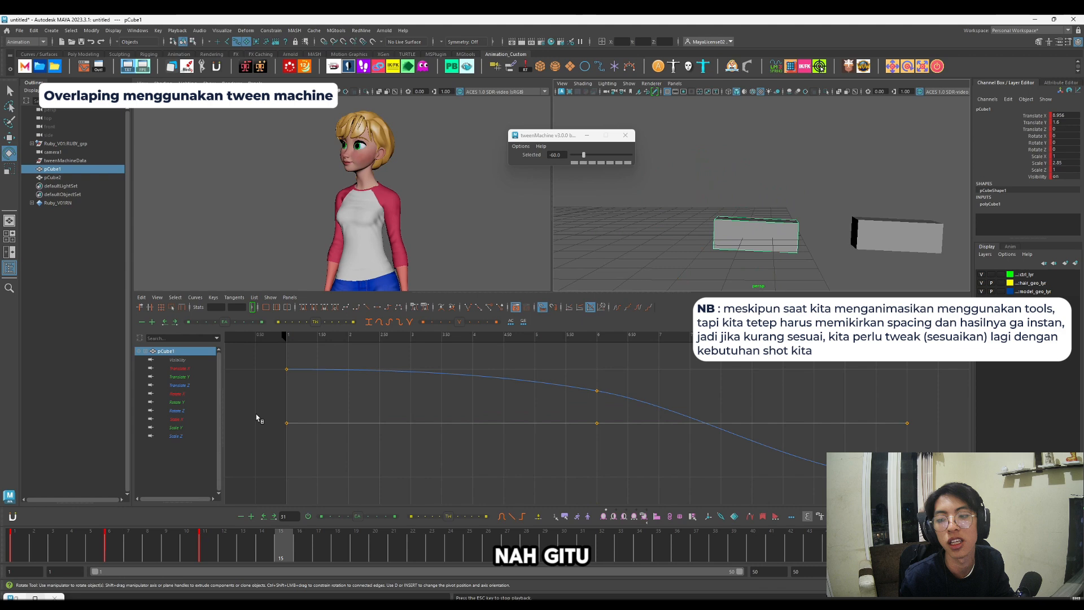
pyautogui.hotkey('alt', 'v')
# Step: Swap the frame 6 breakdowns to 60 on the left-hand box and -60 on the right-hand box, and play back the result
pyautogui.click(109, 543)
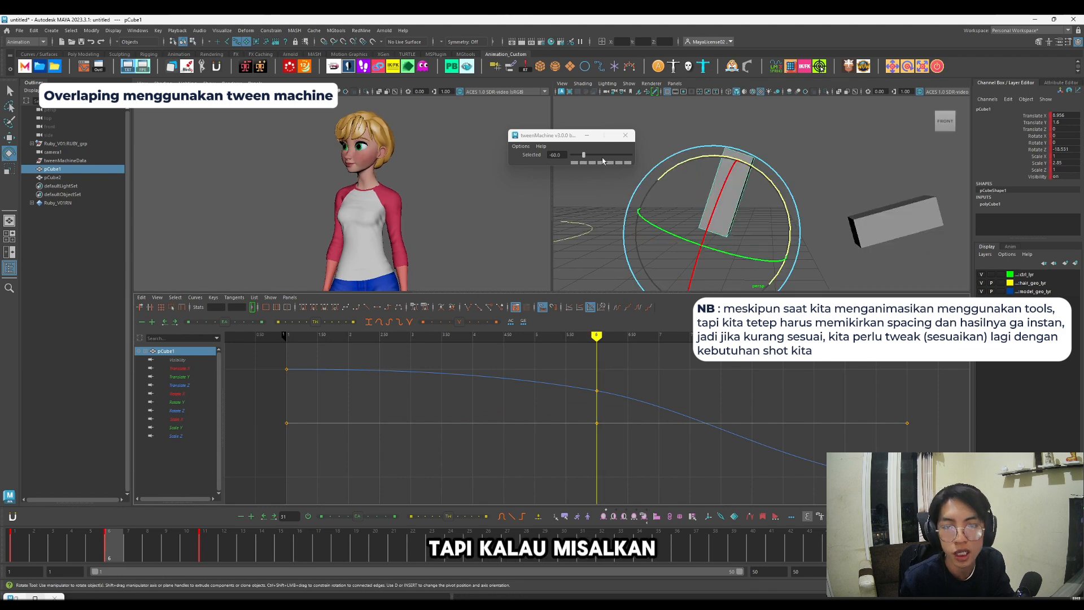
pyautogui.click(619, 163)
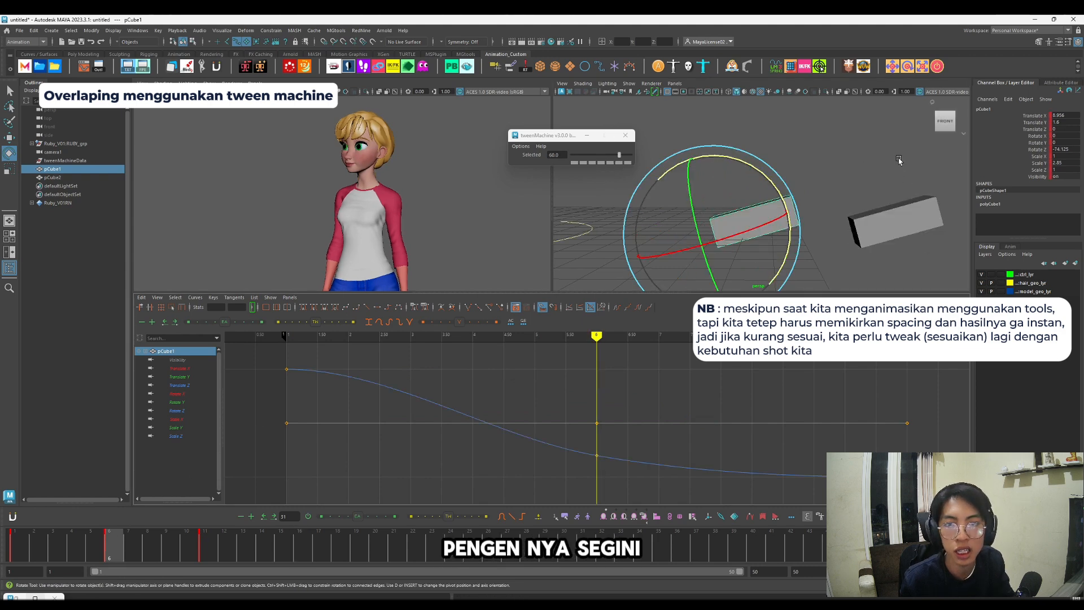
pyautogui.click(898, 216)
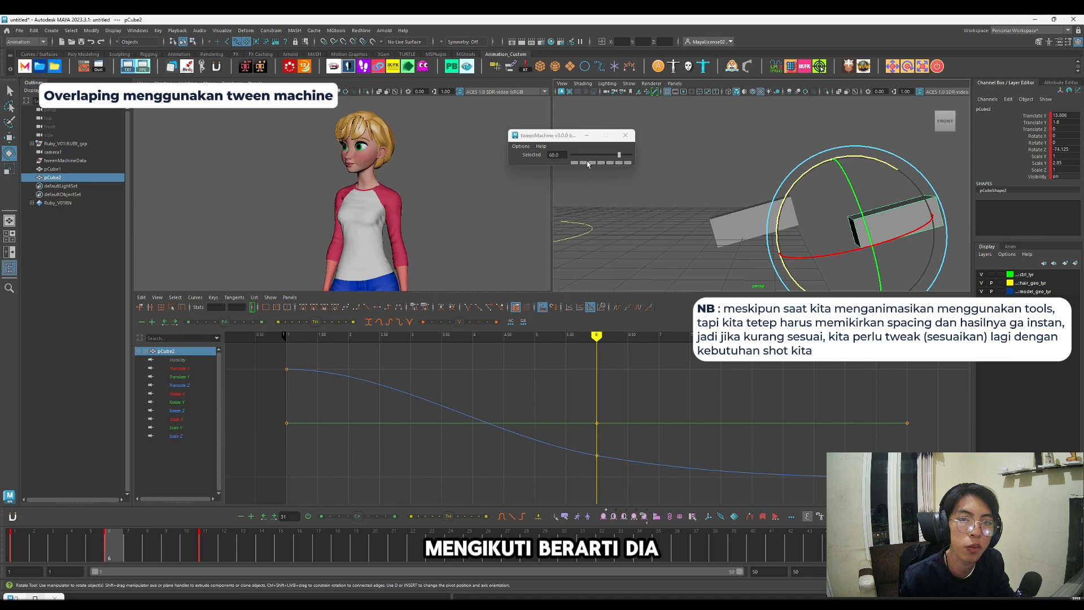
pyautogui.click(585, 162)
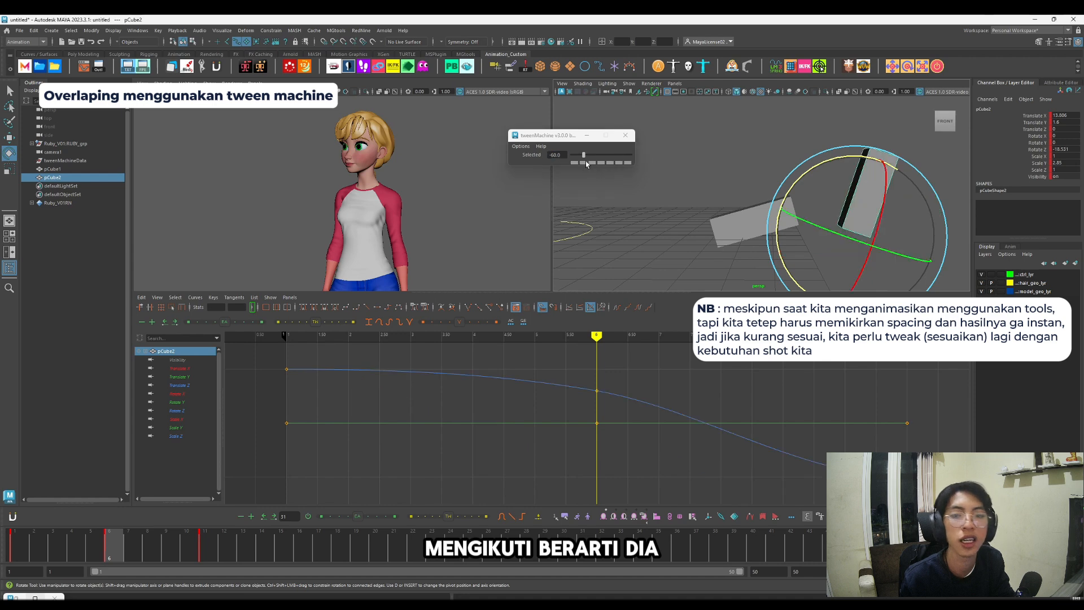
pyautogui.click(16, 537)
pyautogui.hotkey('alt', 'v')
pyautogui.hotkey('alt', 'v')
pyautogui.hotkey('alt', 'v')
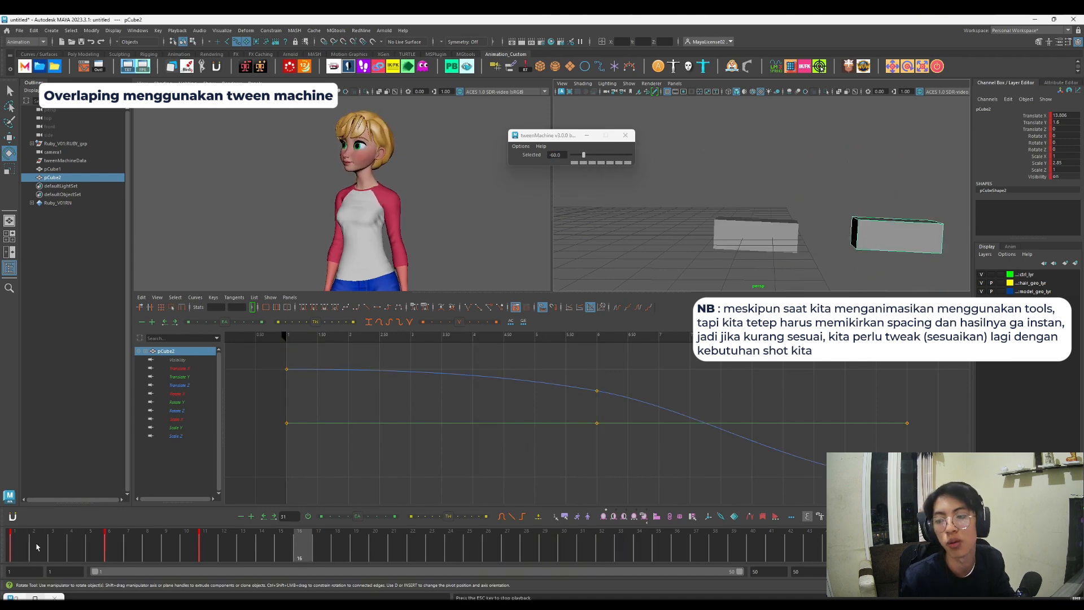
pyautogui.hotkey('alt', 'v')
pyautogui.click(20, 543)
# Step: Close tweenMachine and use animBot's Tweener to push the right-hand box's frame 6 breakdown toward the next pose
pyautogui.moveTo(665, 183); pyautogui.dragTo(994, 241)
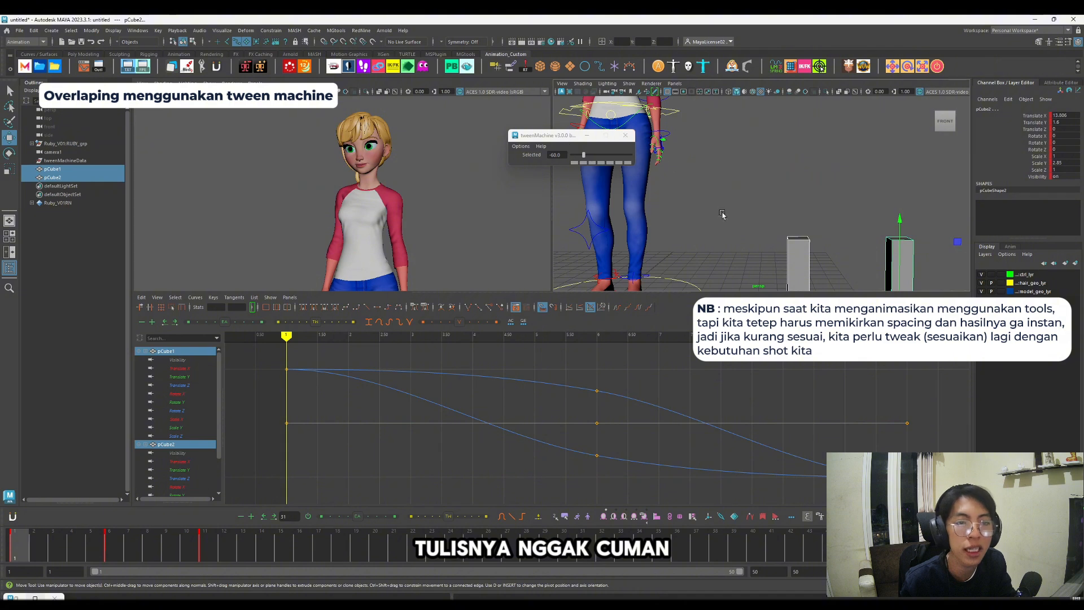
pyautogui.keyDown('alt'); pyautogui.moveTo(909, 231); pyautogui.dragTo(867, 139, button='middle'); pyautogui.keyUp('alt')
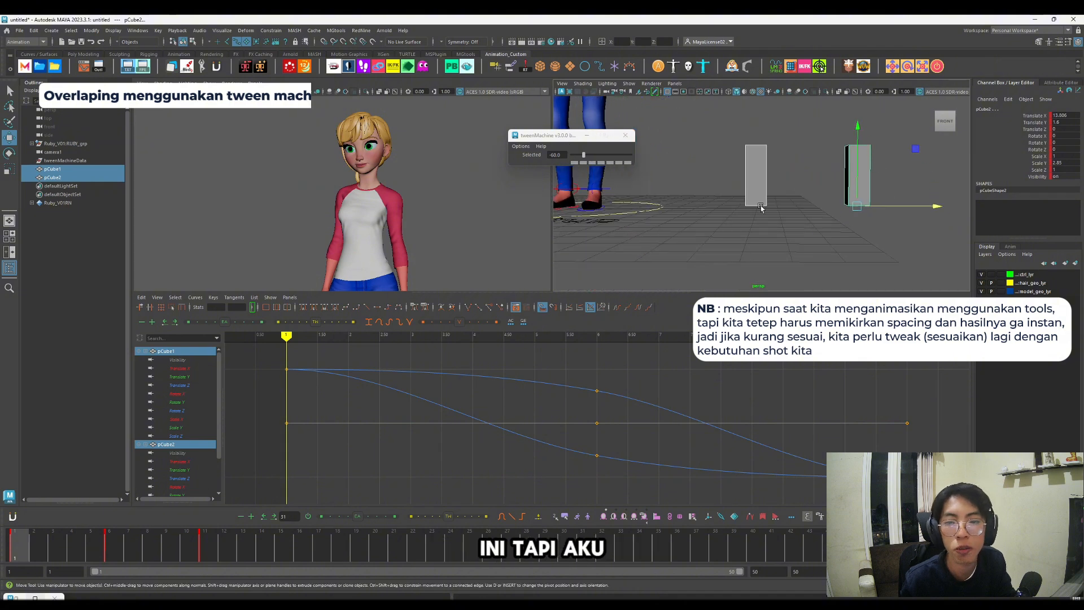
pyautogui.click(625, 135)
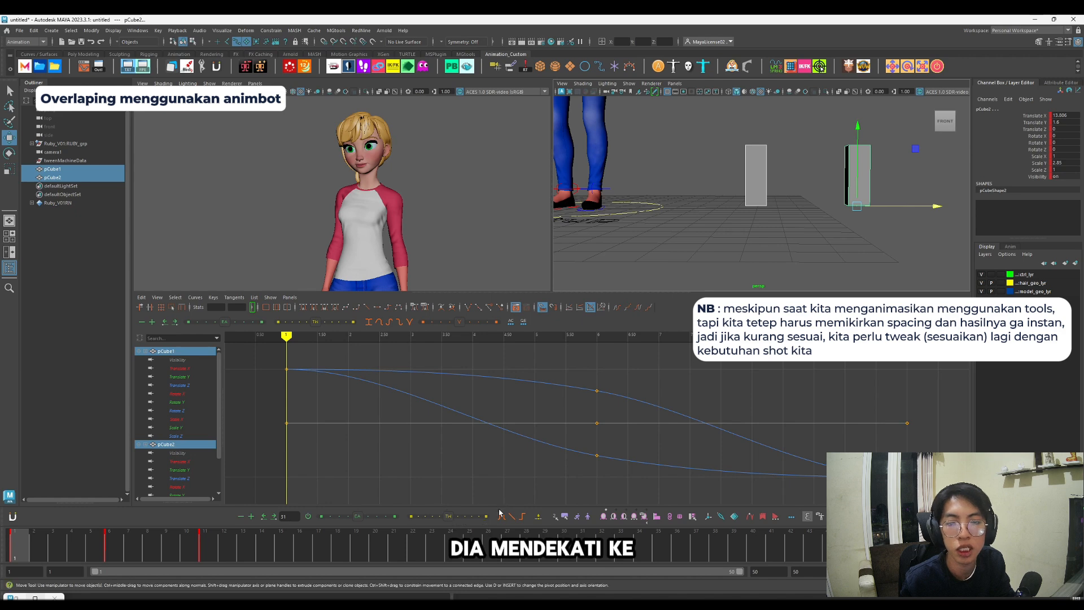
pyautogui.press('.')
pyautogui.click(859, 186)
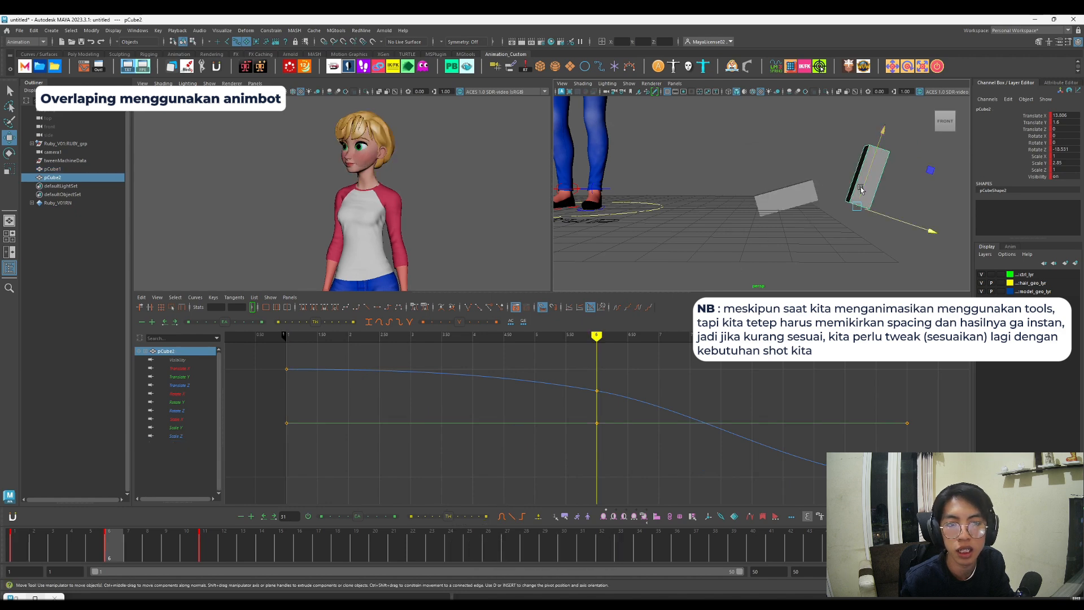
pyautogui.click(467, 519)
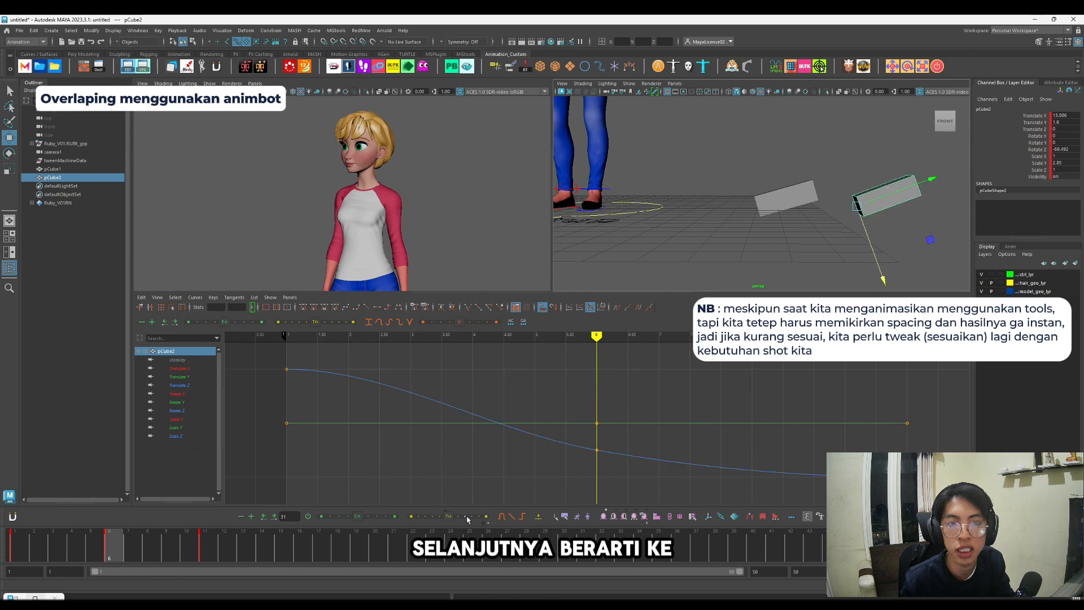
# Step: Use animBot's Tweener to pull the left-hand box's frame 6 breakdown toward the previous pose, and play back the overlap
pyautogui.click(814, 201)
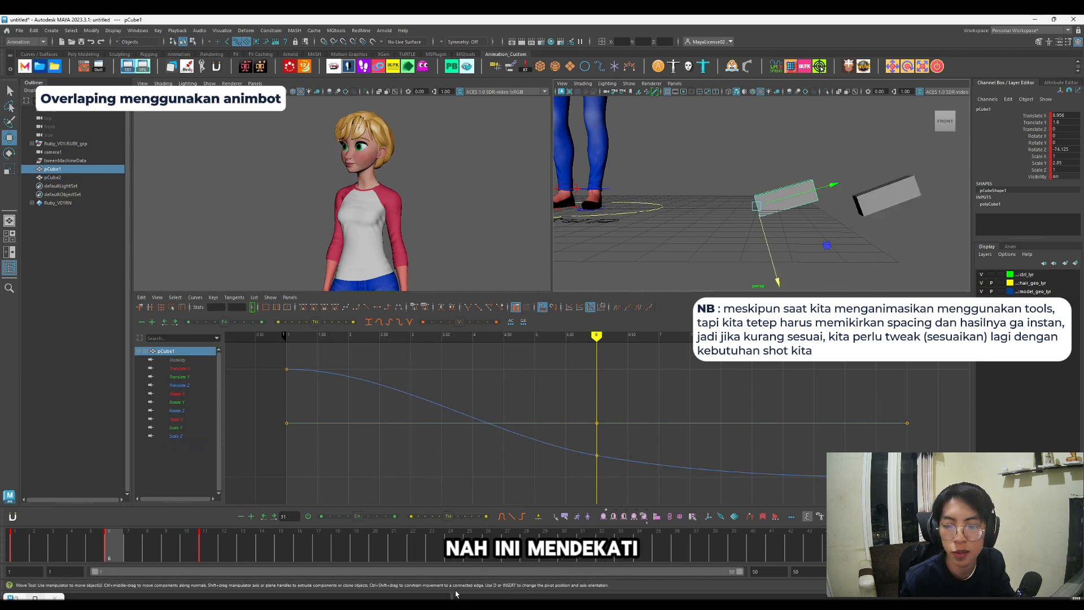
pyautogui.click(433, 519)
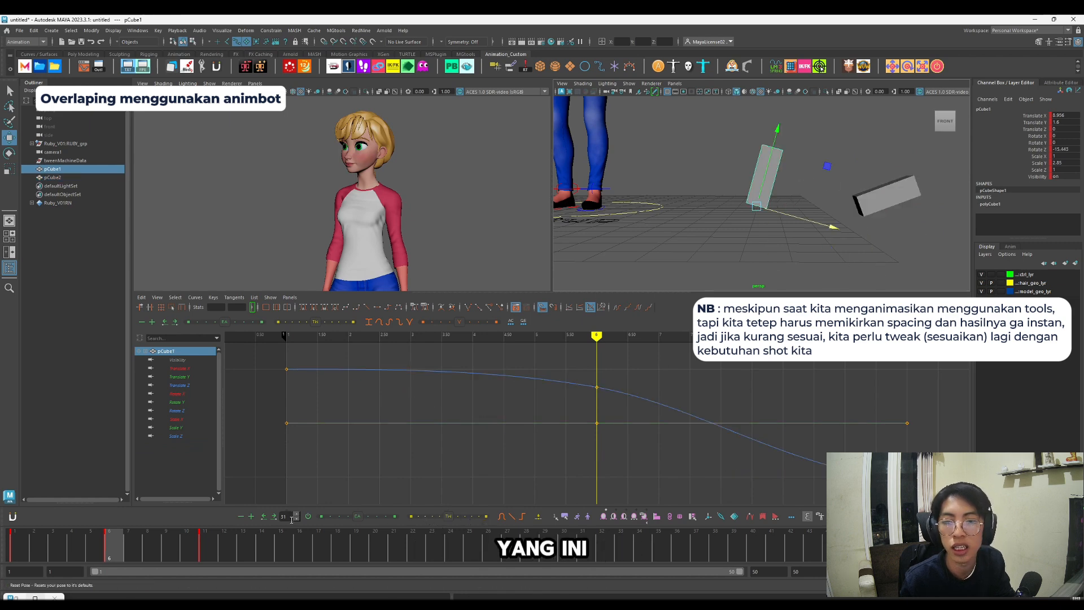
pyautogui.click(17, 545)
pyautogui.hotkey('alt', 'v')
pyautogui.hotkey('alt', 'v')
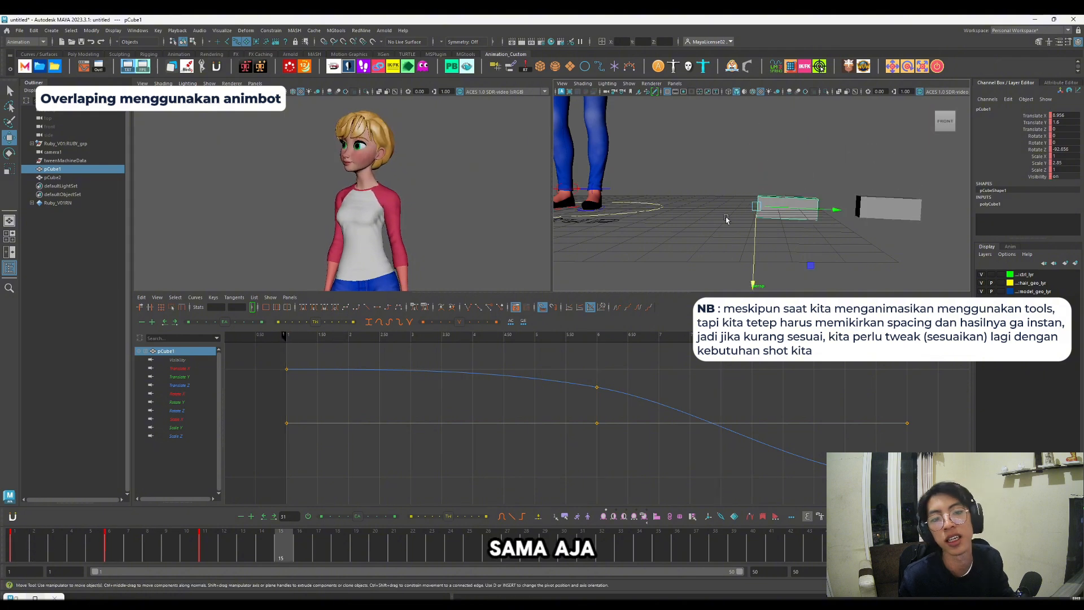
# Step: Remove all animation keys from both boxes and bring the character's upper body into view
pyautogui.moveTo(800, 103); pyautogui.dragTo(829, 146)
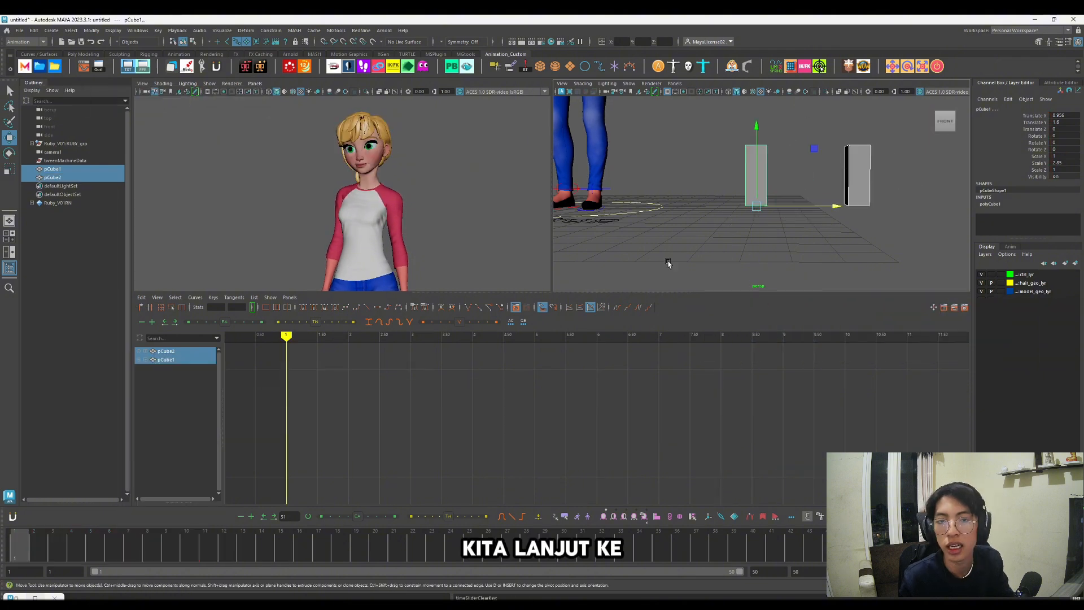
pyautogui.scroll(-5, 668, 264)
pyautogui.keyDown('alt'); pyautogui.moveTo(722, 110); pyautogui.dragTo(723, 232, button='middle'); pyautogui.keyUp('alt')
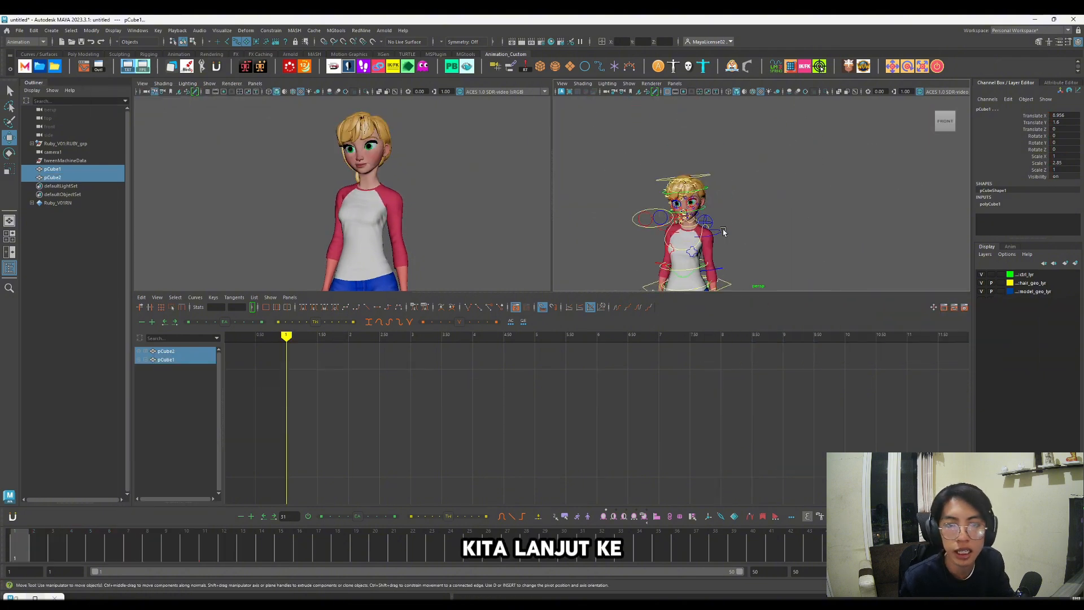
# Step: Select the character's head control and step back and forth through its keys to compare the head-turn poses
pyautogui.click(710, 181)
pyautogui.press('.')
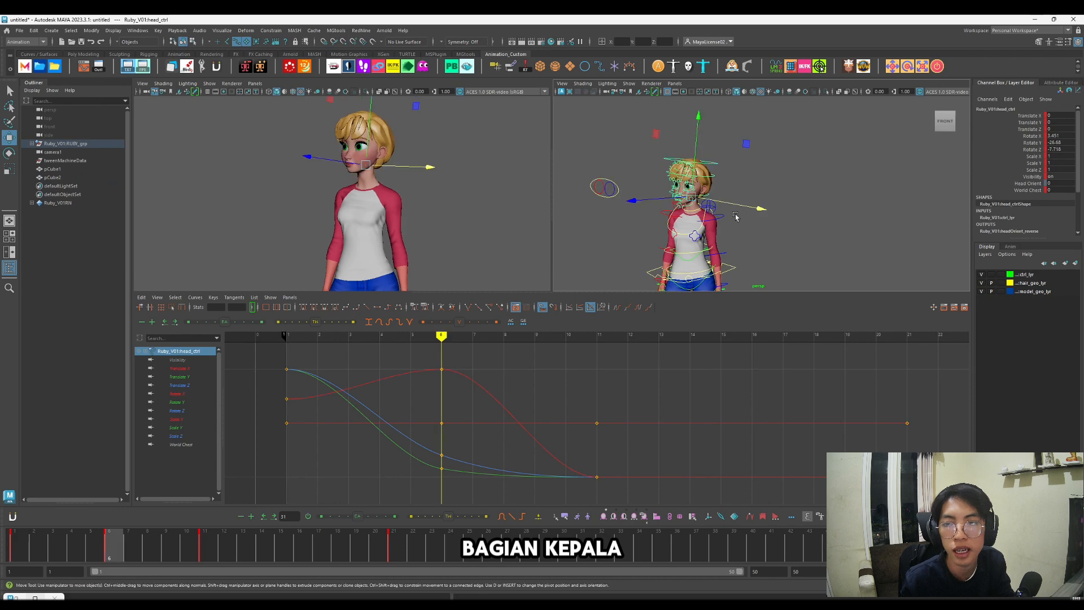
pyautogui.press('.')
pyautogui.press(',')
pyautogui.press(',')
pyautogui.press('.')
pyautogui.press('.')
pyautogui.press(',')
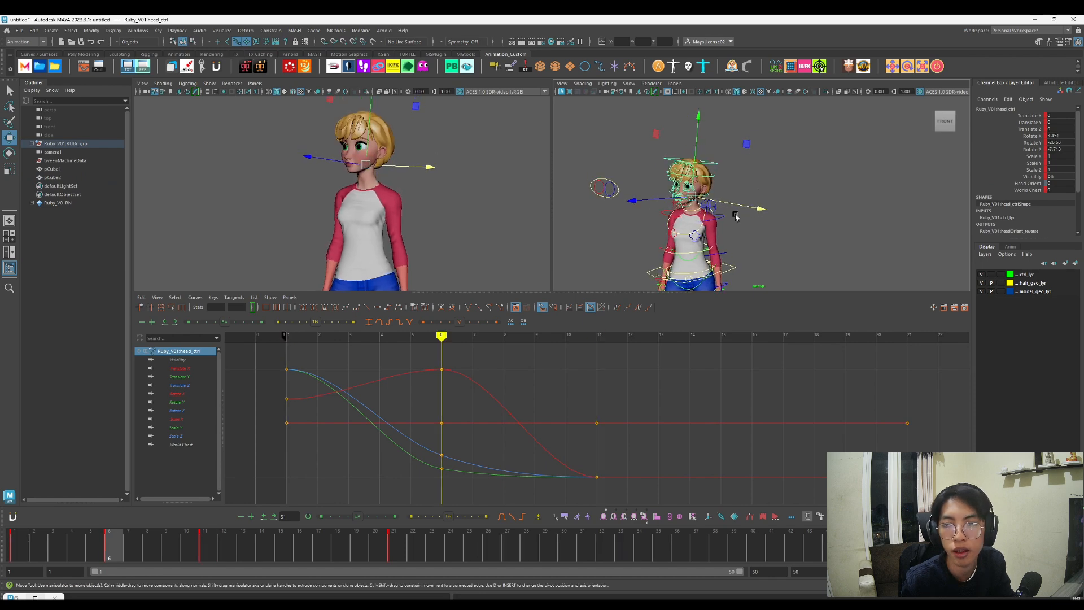
pyautogui.press('.')
pyautogui.press(',')
pyautogui.press('.')
pyautogui.press(',')
pyautogui.press('.')
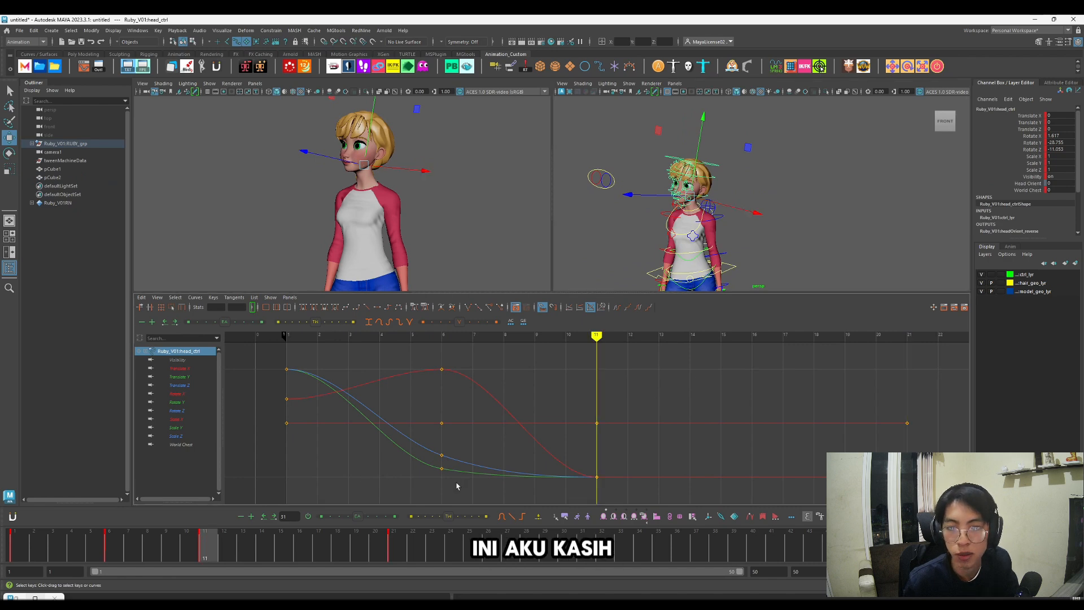
# Step: Select everything in the scene and apply animBot's 7/8 Tweener at frame 11 to create a moving hold
pyautogui.click(753, 212)
pyautogui.scroll(-5, 743, 207)
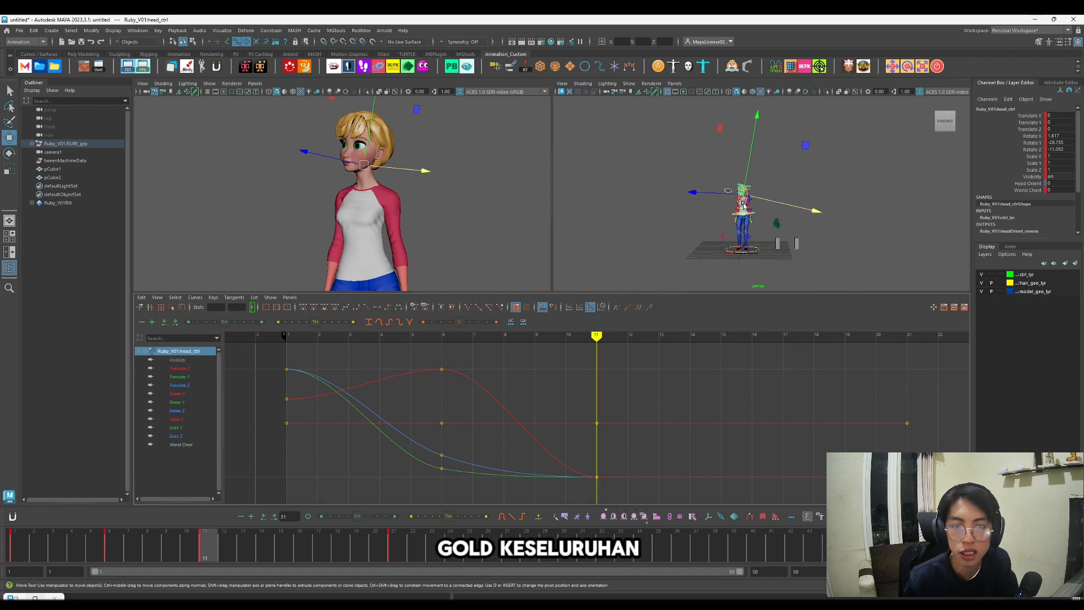
pyautogui.click(820, 239)
pyautogui.moveTo(829, 263); pyautogui.dragTo(648, 141)
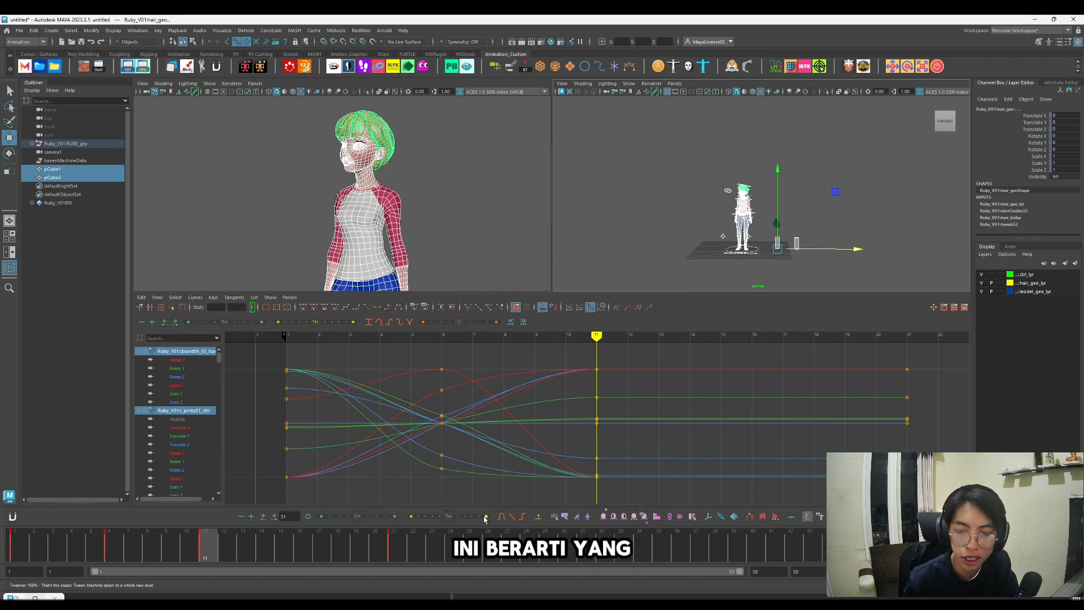
pyautogui.moveTo(484, 519)
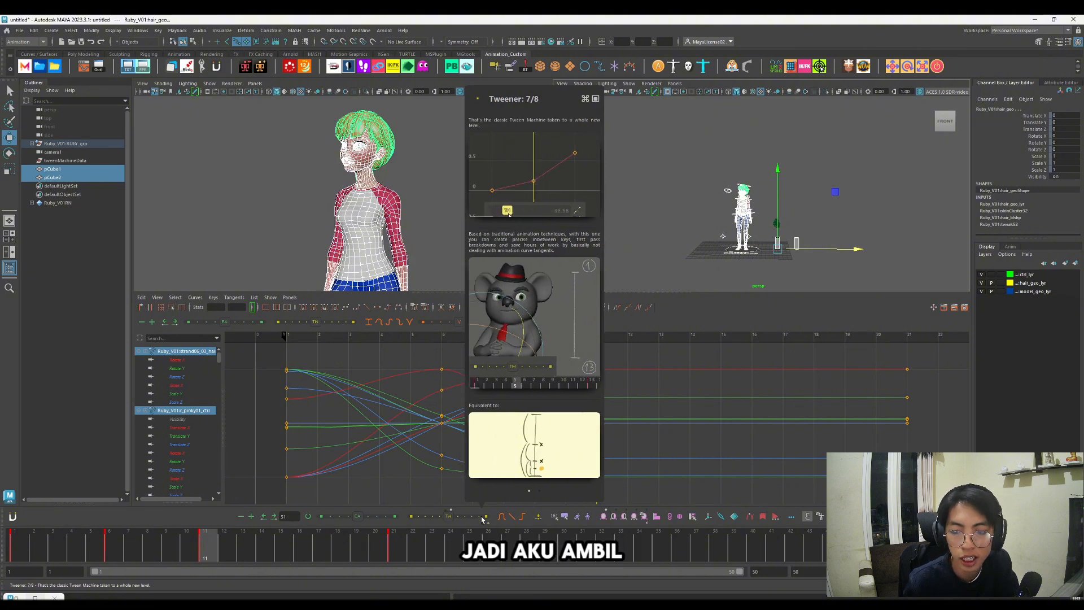
pyautogui.click(480, 516)
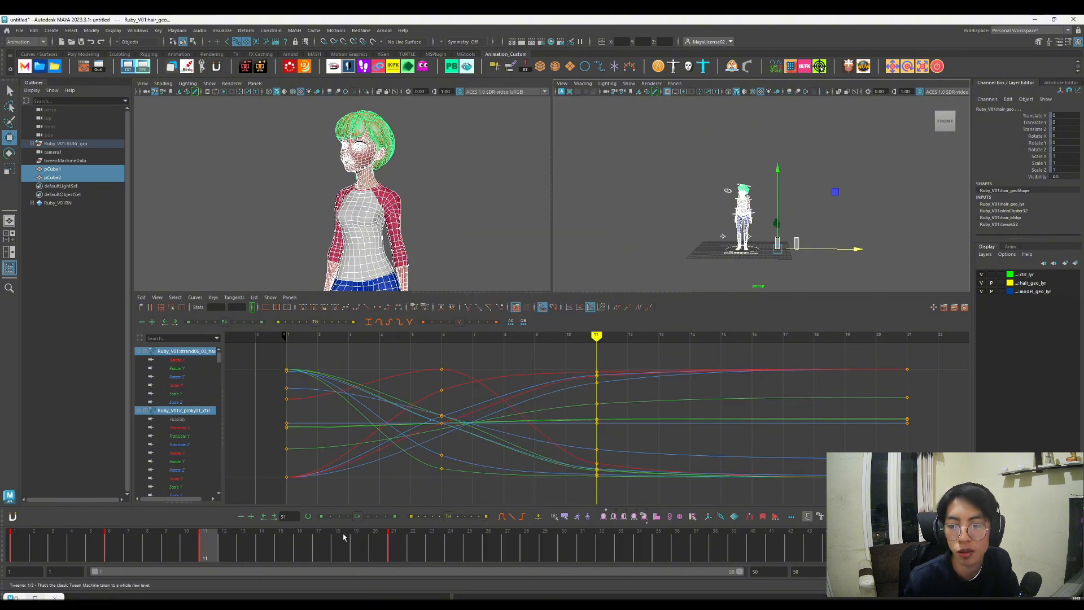
# Step: Play back and scrub the character's head turn to review the moving hold
pyautogui.click(301, 549)
pyautogui.hotkey('alt', 'v')
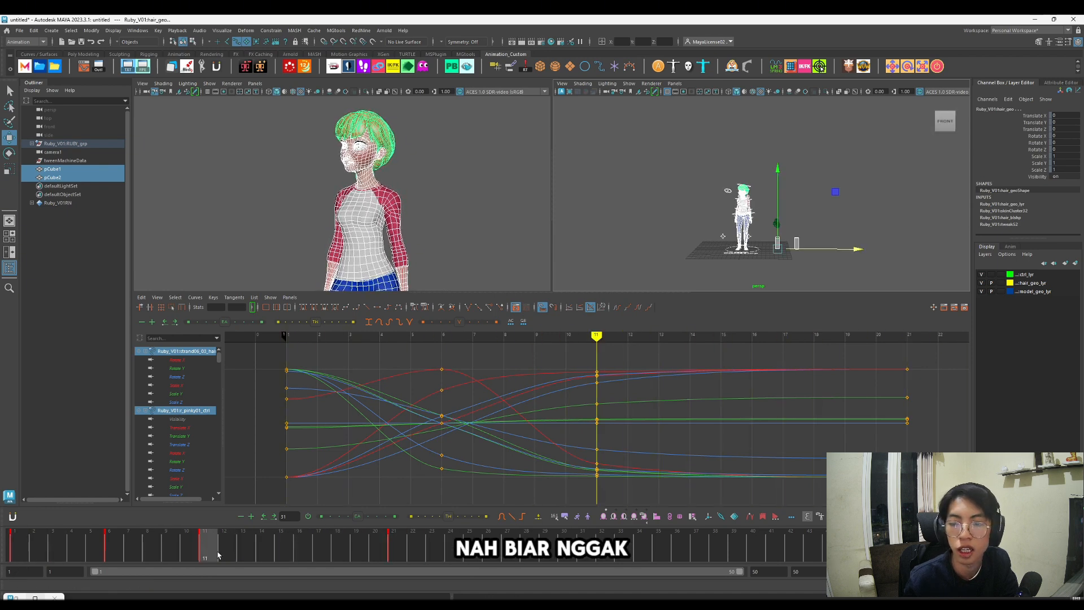
pyautogui.click(395, 552)
pyautogui.moveTo(399, 551); pyautogui.dragTo(508, 556)
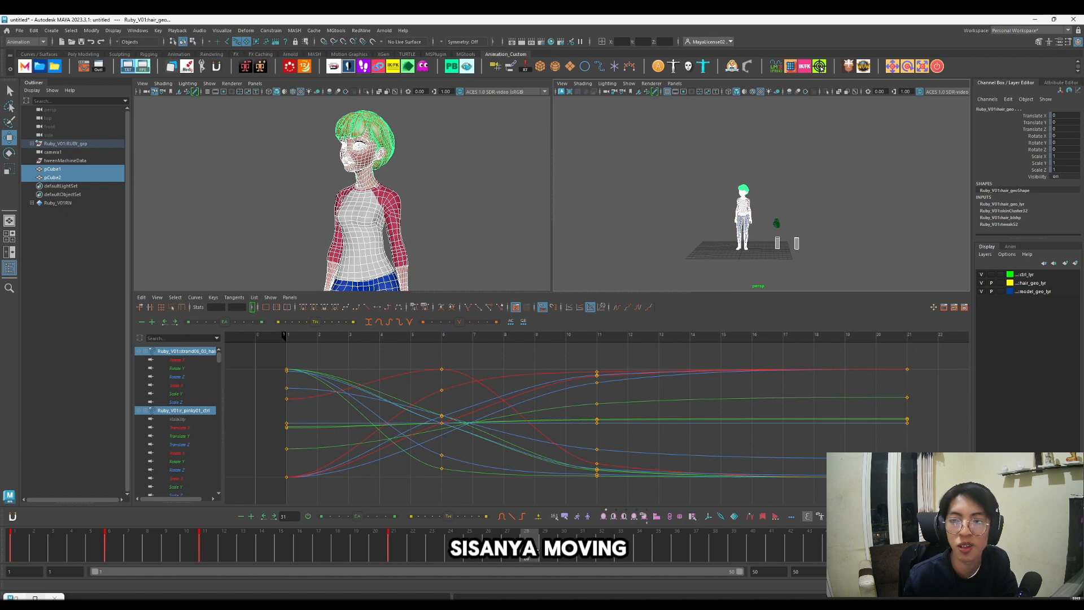
# Step: Rotate the character's head control at frame 25 to about -0.566, -21.531 and -9.698 on X, Y and Z
pyautogui.click(826, 226)
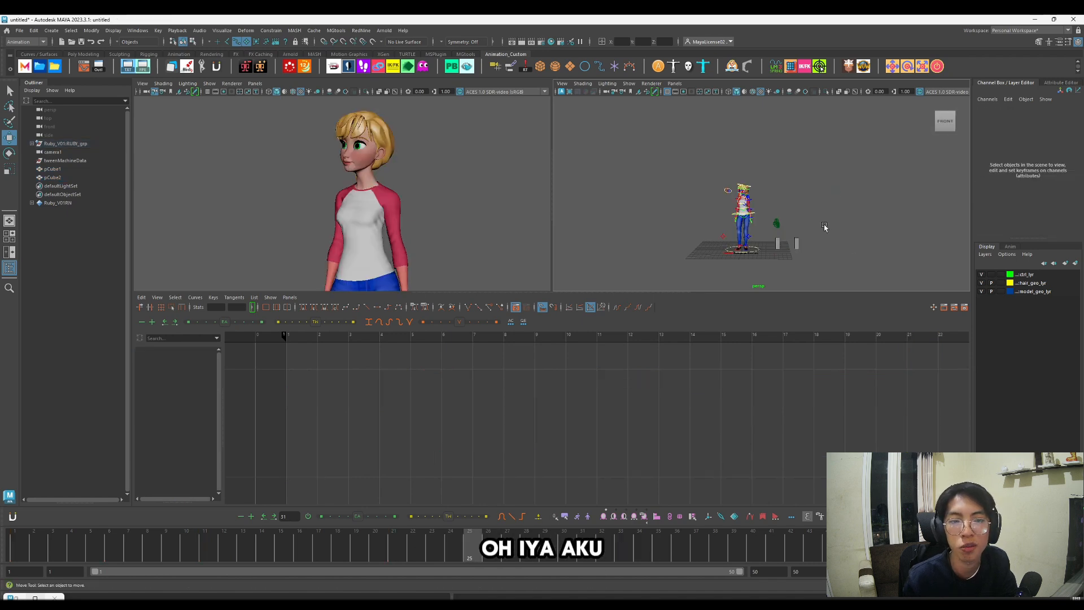
pyautogui.scroll(8, 823, 225)
pyautogui.click(695, 152)
pyautogui.press('e')
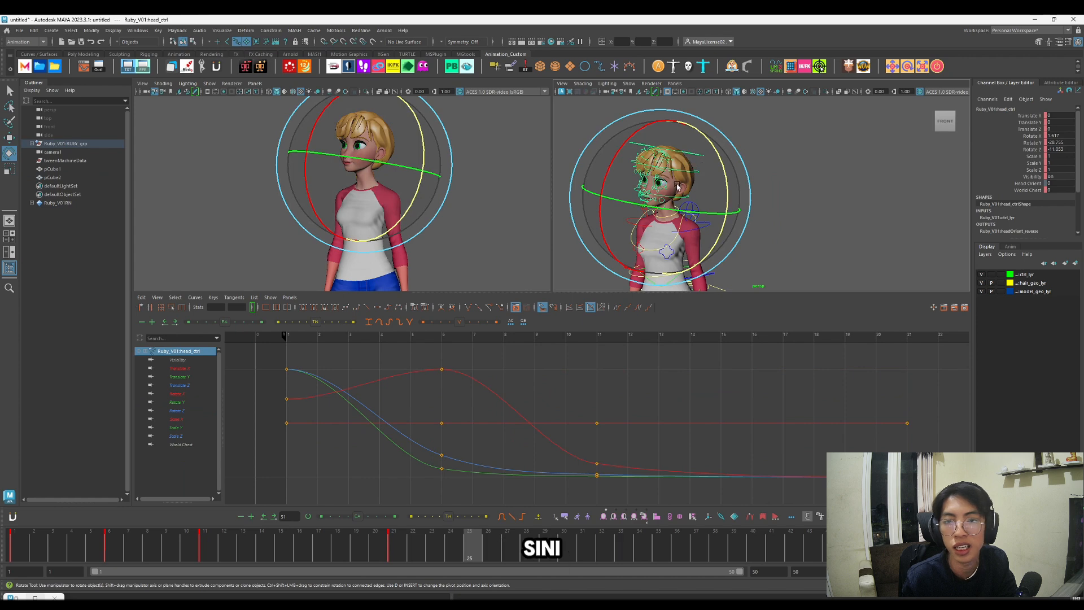
pyautogui.moveTo(684, 193); pyautogui.dragTo(669, 227)
pyautogui.press('w')
pyautogui.scroll(-5, 705, 226)
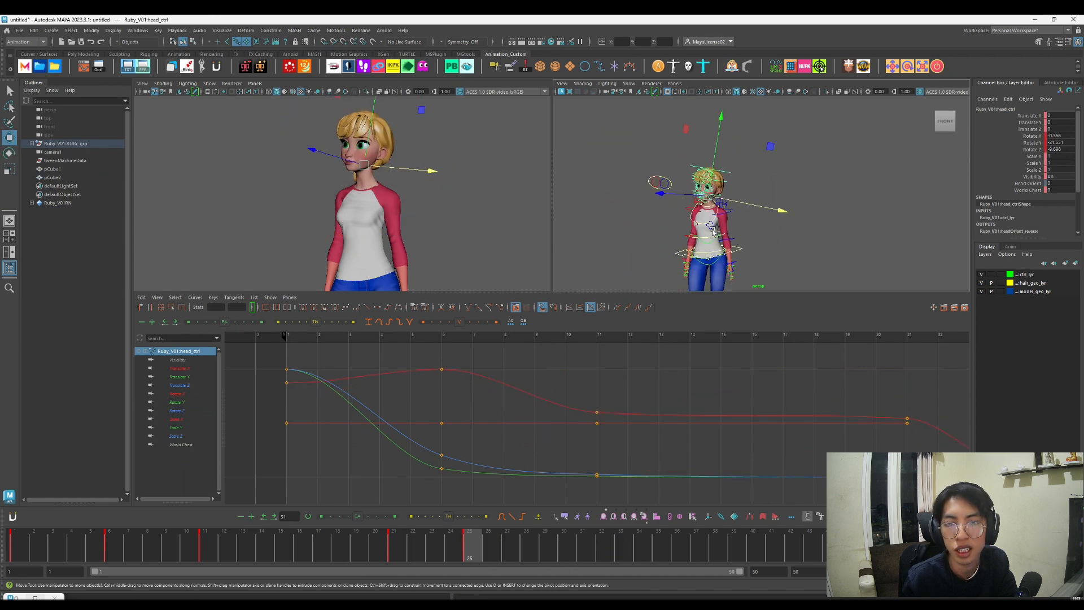
# Step: Select everything in the scene and set a key at frame 25
pyautogui.scroll(-5, 708, 224)
pyautogui.moveTo(816, 272); pyautogui.dragTo(698, 141)
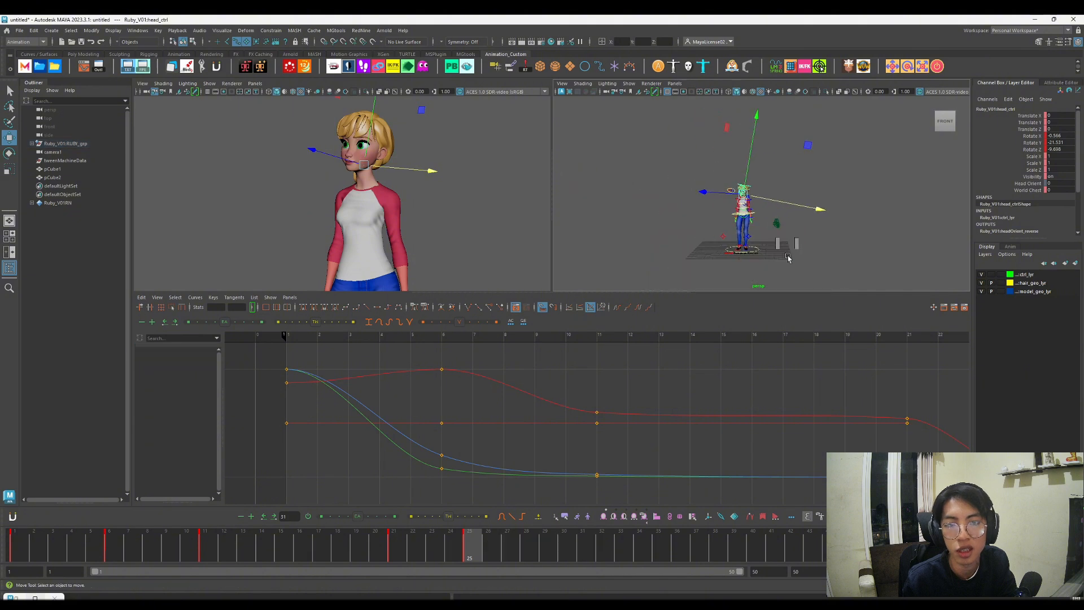
pyautogui.press('s')
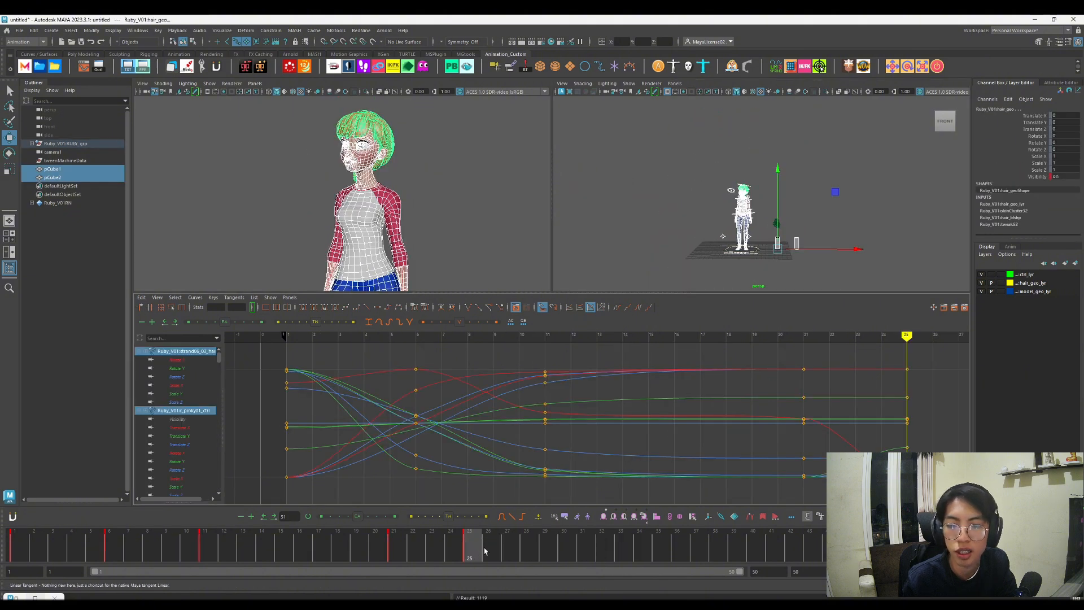
# Step: Copy the frame 25 pose to a key at frame 32, then return to the first frame
pyautogui.moveTo(468, 540); pyautogui.dragTo(601, 541)
pyautogui.press(',')
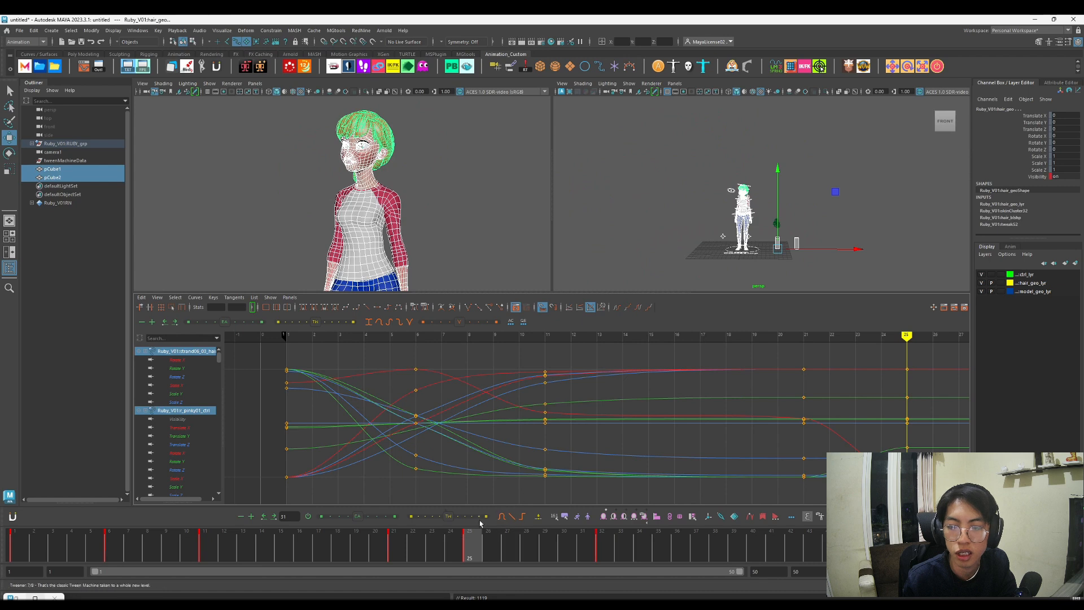
pyautogui.hotkey('alt', 'shift', 'v')
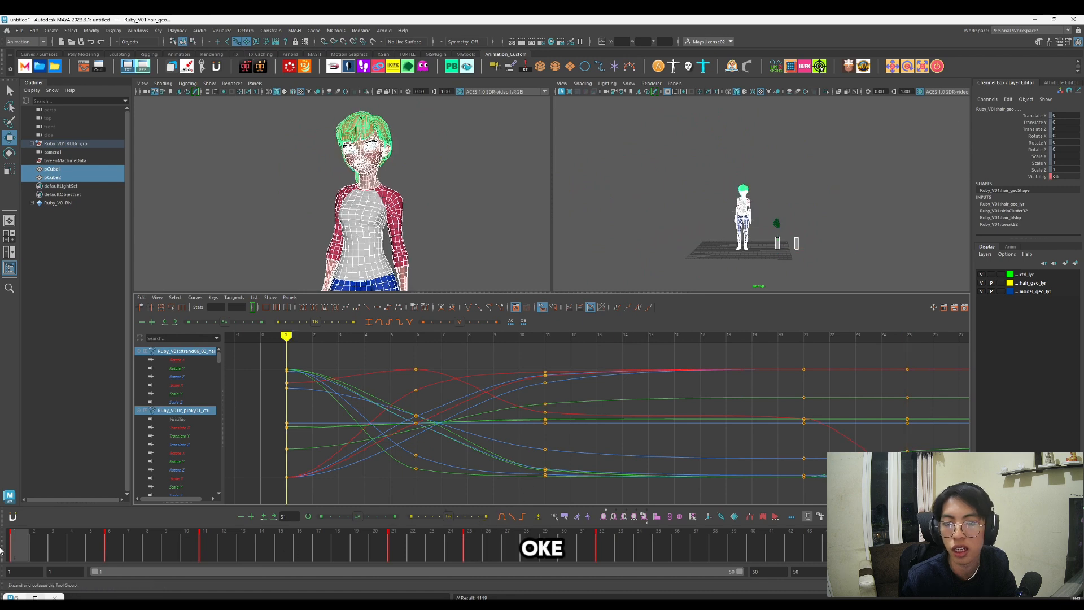
# Step: Clear the selection and play back the character's head turn to review the settle
pyautogui.click(612, 178)
pyautogui.hotkey('alt', 'v')
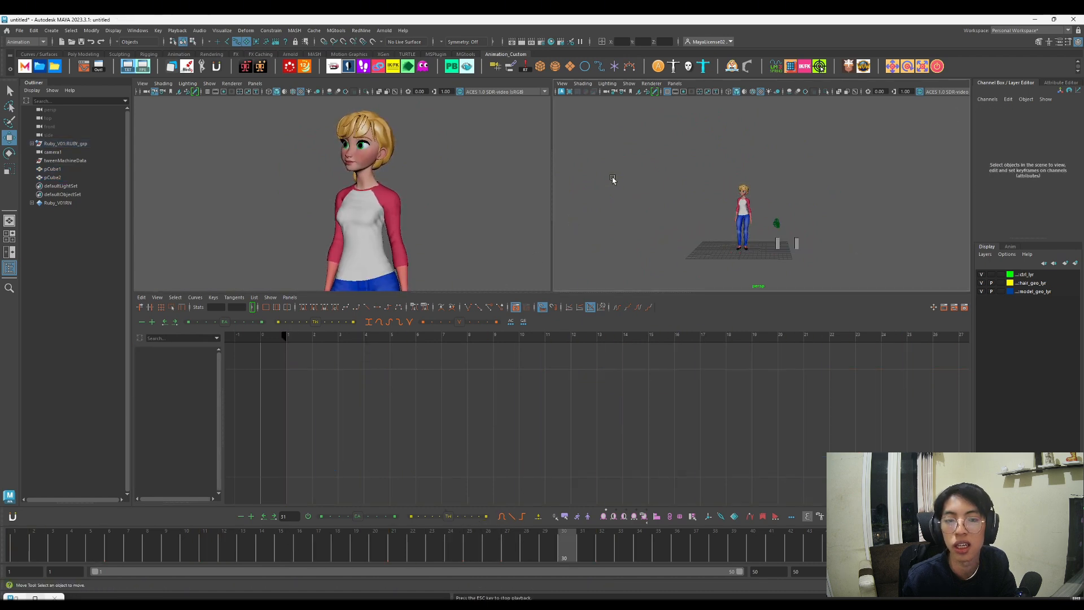
pyautogui.hotkey('alt', 'v')
# Step: Select the COG control at the character's hips and scrub through its keys to examine the body's motion
pyautogui.keyDown('alt'); pyautogui.moveTo(771, 175); pyautogui.dragTo(786, 227, button='right'); pyautogui.keyUp('alt')
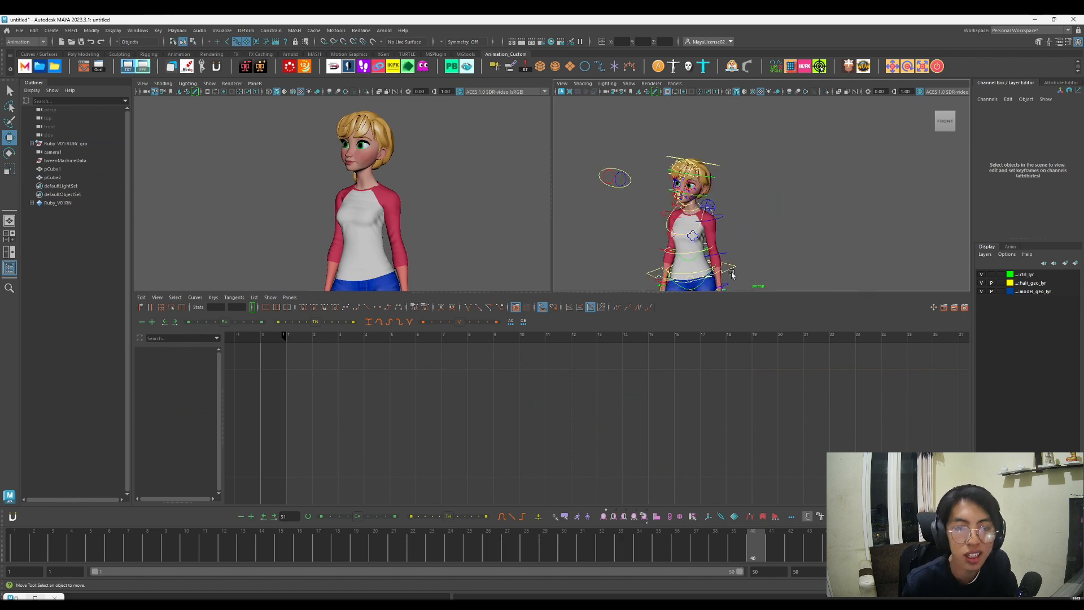
pyautogui.keyDown('alt'); pyautogui.moveTo(731, 274); pyautogui.dragTo(728, 286, button='right'); pyautogui.keyUp('alt')
pyautogui.keyDown('alt'); pyautogui.moveTo(728, 285); pyautogui.dragTo(749, 229, button='middle'); pyautogui.keyUp('alt')
pyautogui.click(745, 248)
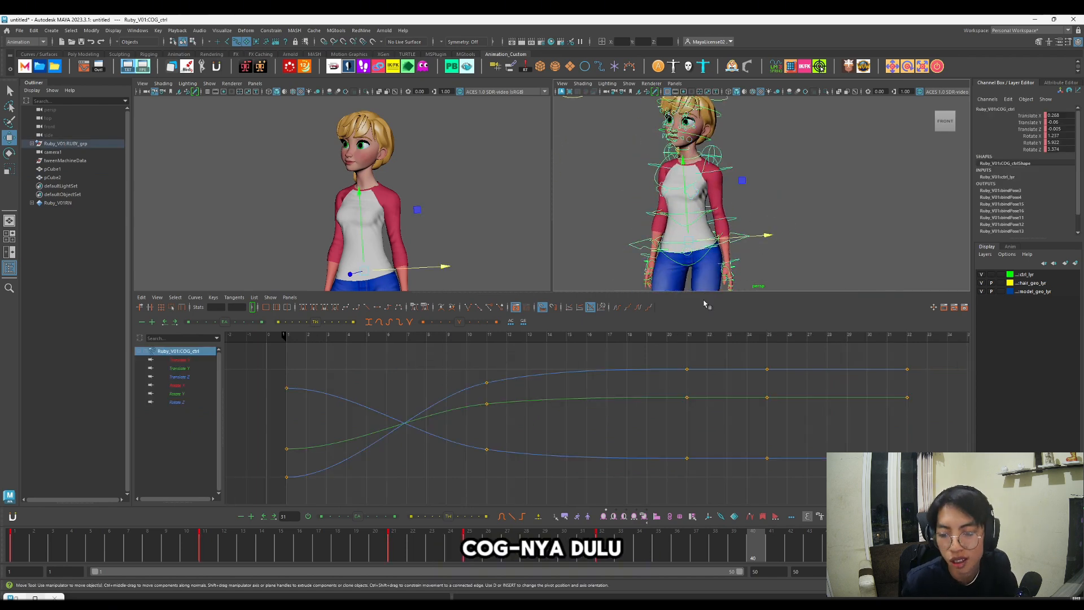
pyautogui.press(',')
pyautogui.press(',')
pyautogui.press(',')
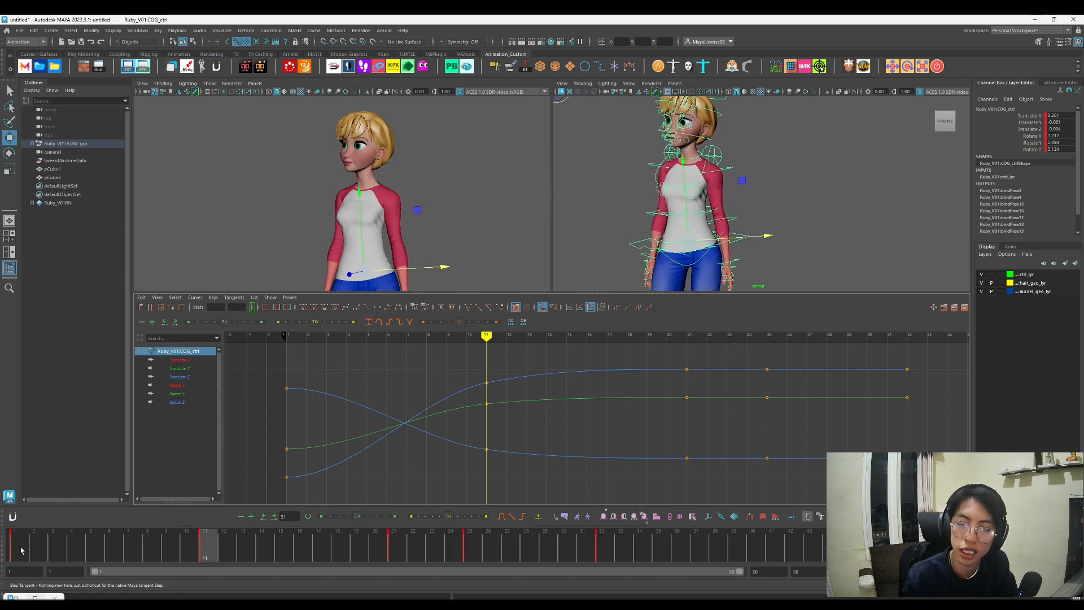
pyautogui.hotkey('alt', 'v')
pyautogui.moveTo(299, 547); pyautogui.dragTo(316, 547)
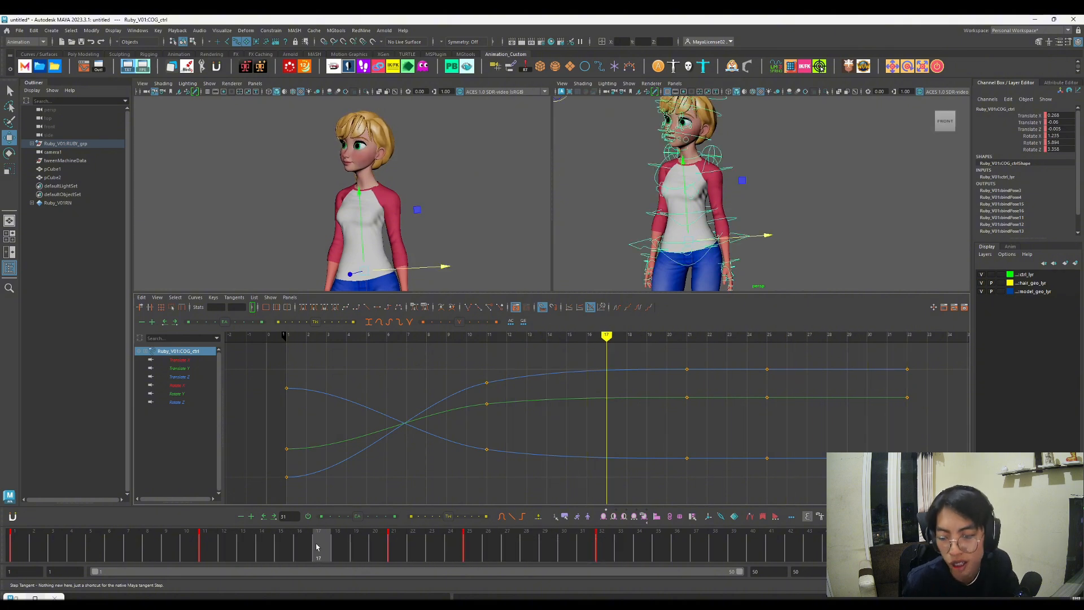
pyautogui.moveTo(206, 549); pyautogui.dragTo(18, 543)
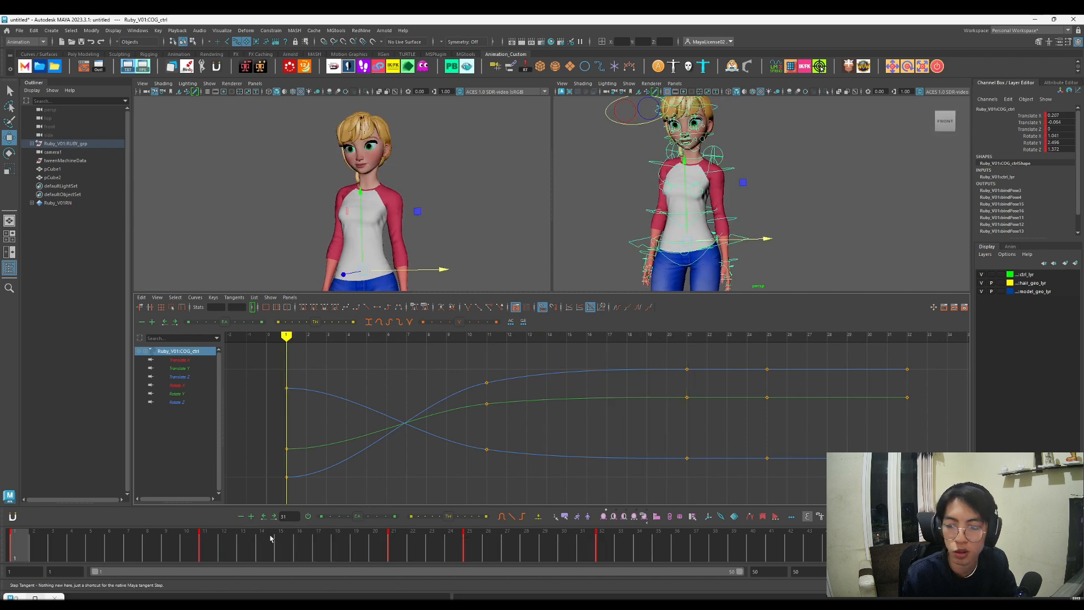
# Step: At frame 21, shift the COG control sideways to a Translate X of about 0.388
pyautogui.click(393, 543)
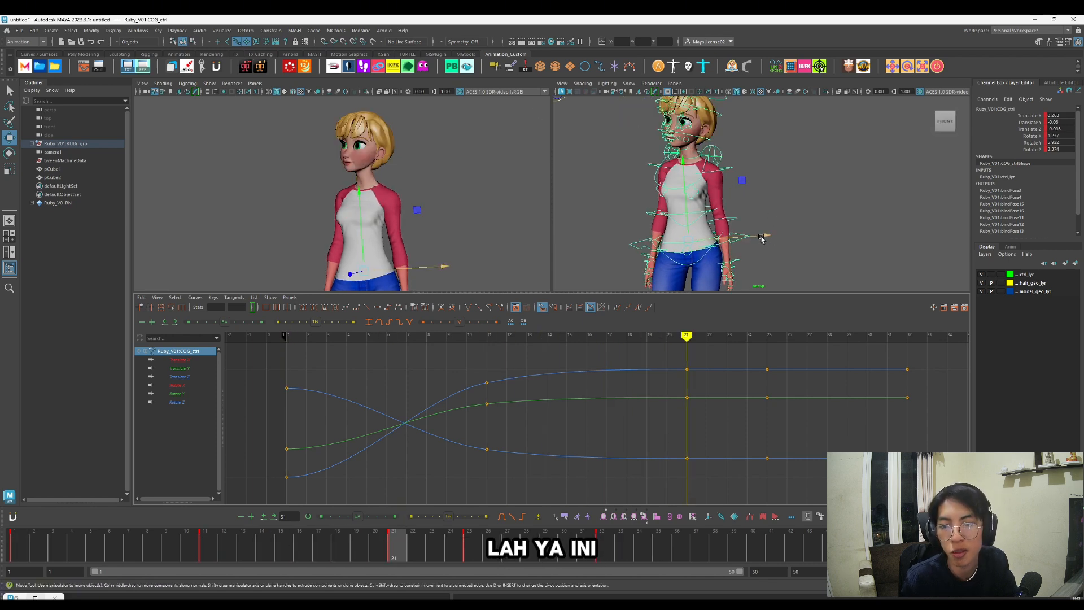
pyautogui.moveTo(761, 238); pyautogui.dragTo(763, 239)
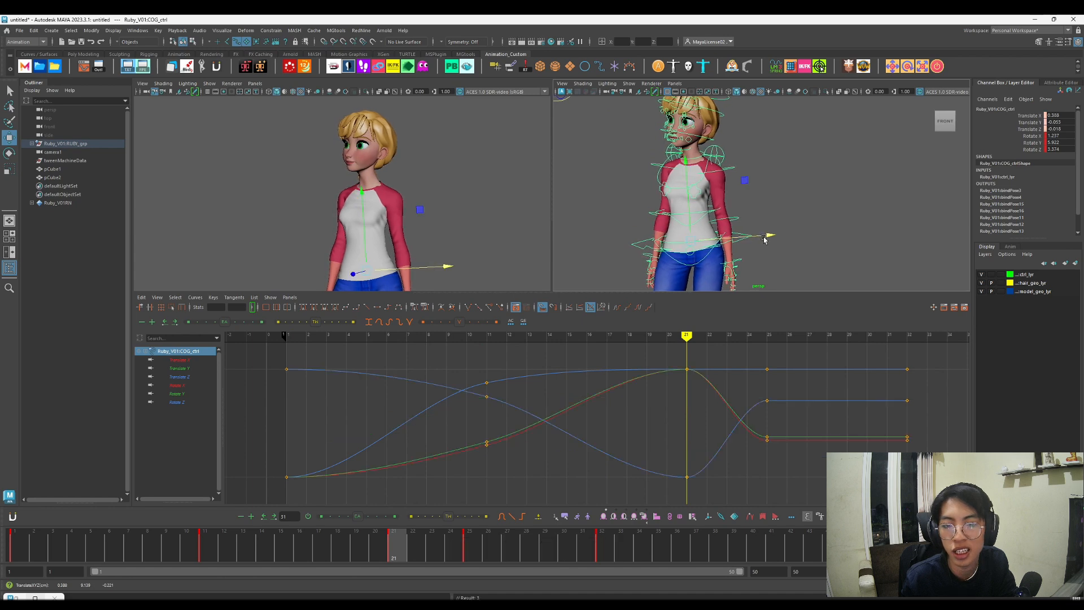
# Step: Delete the COG control's keys at frames 11 and 25, and play back the smoother weight shift
pyautogui.click(203, 544)
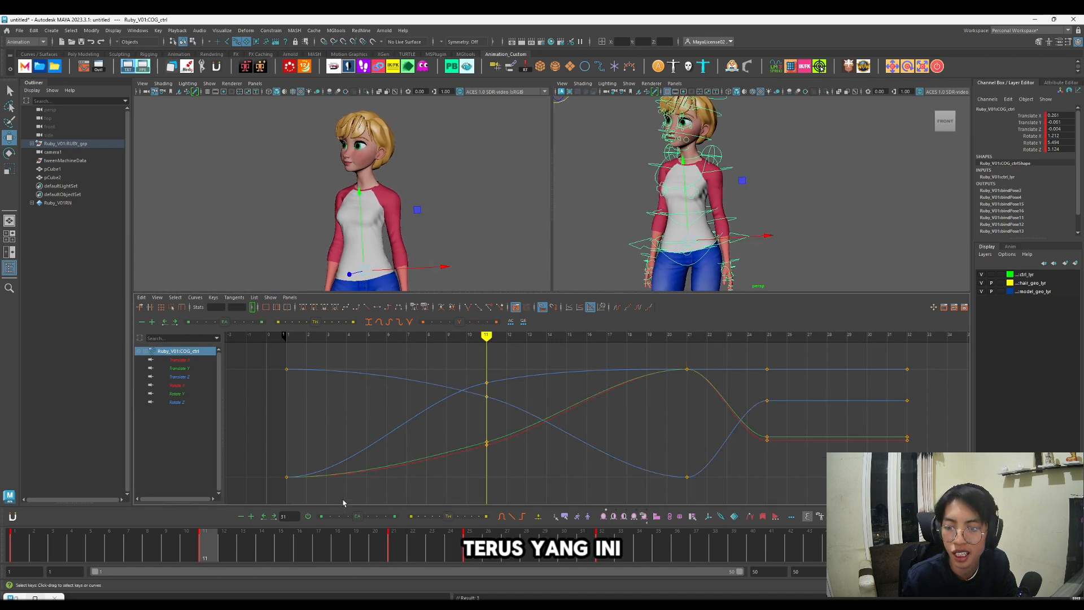
pyautogui.rightClick(208, 544)
pyautogui.click(243, 380)
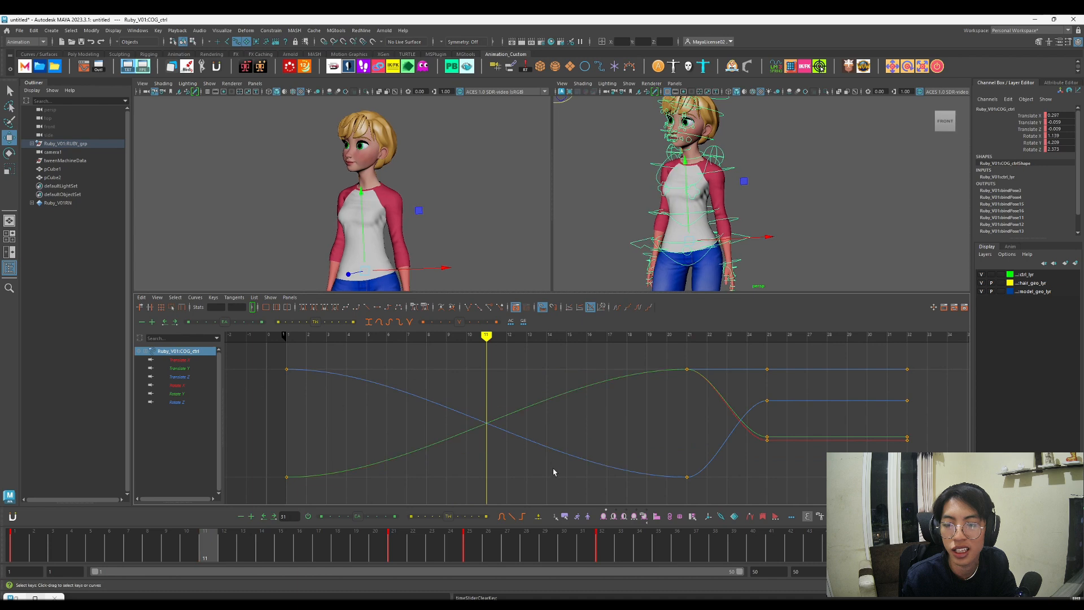
pyautogui.click(469, 545)
pyautogui.rightClick(471, 545)
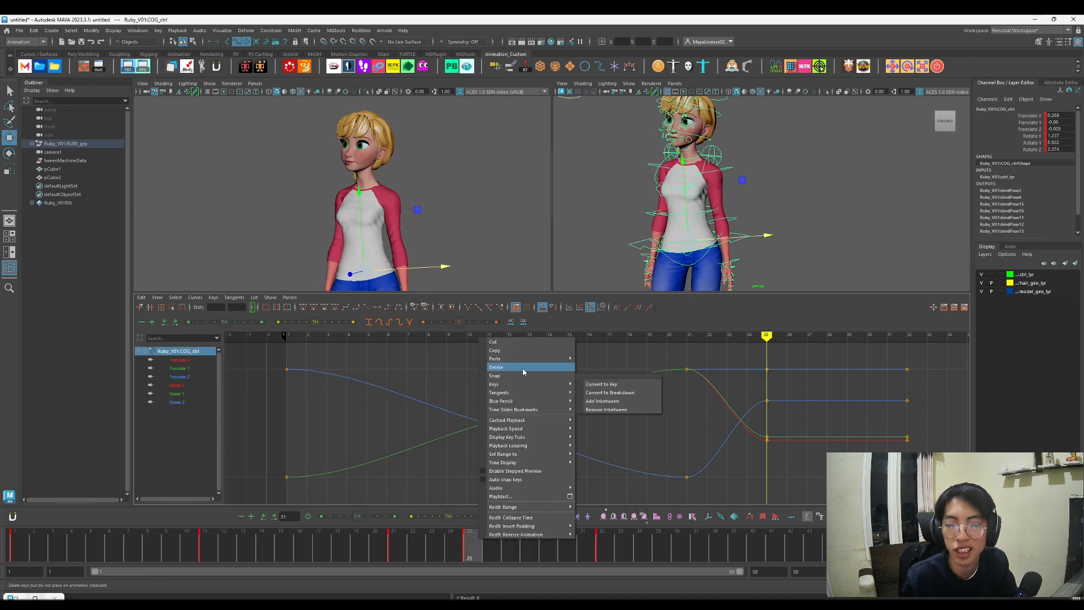
pyautogui.click(520, 384)
pyautogui.hotkey('alt', 'v')
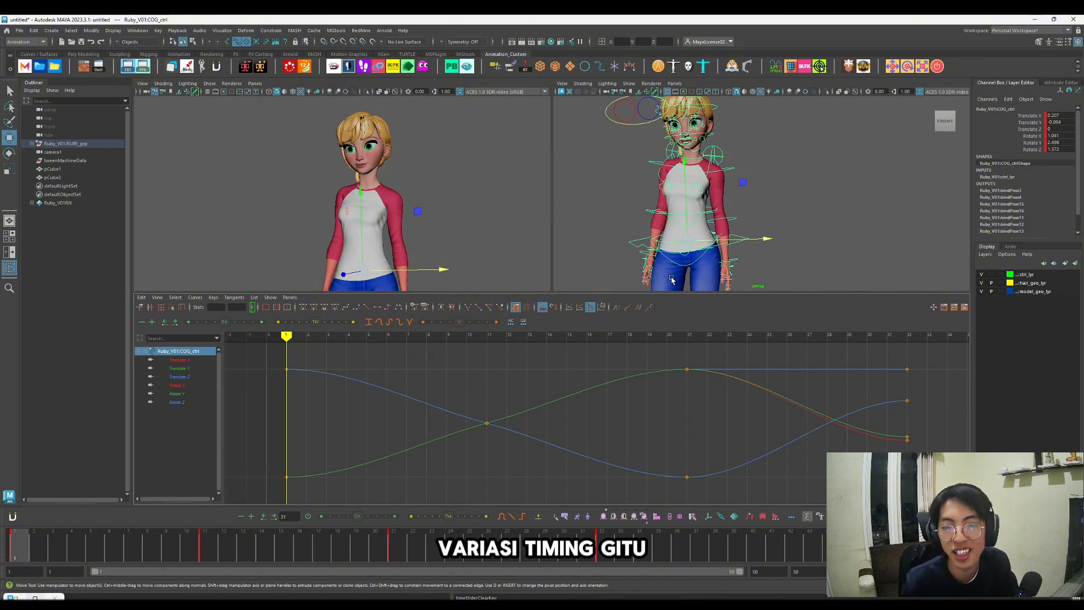
# Step: Shift the COG control at frame 6 to a Translate X of about 0.159 as anticipation, and delete its frame 11 key
pyautogui.moveTo(34, 554); pyautogui.dragTo(109, 554)
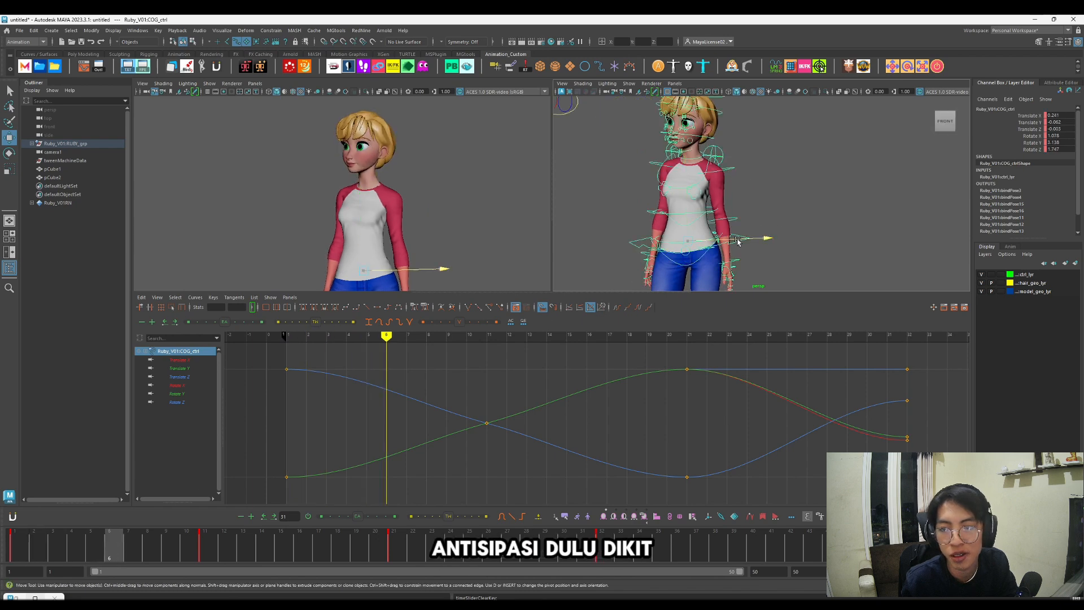
pyautogui.moveTo(738, 244); pyautogui.dragTo(735, 241)
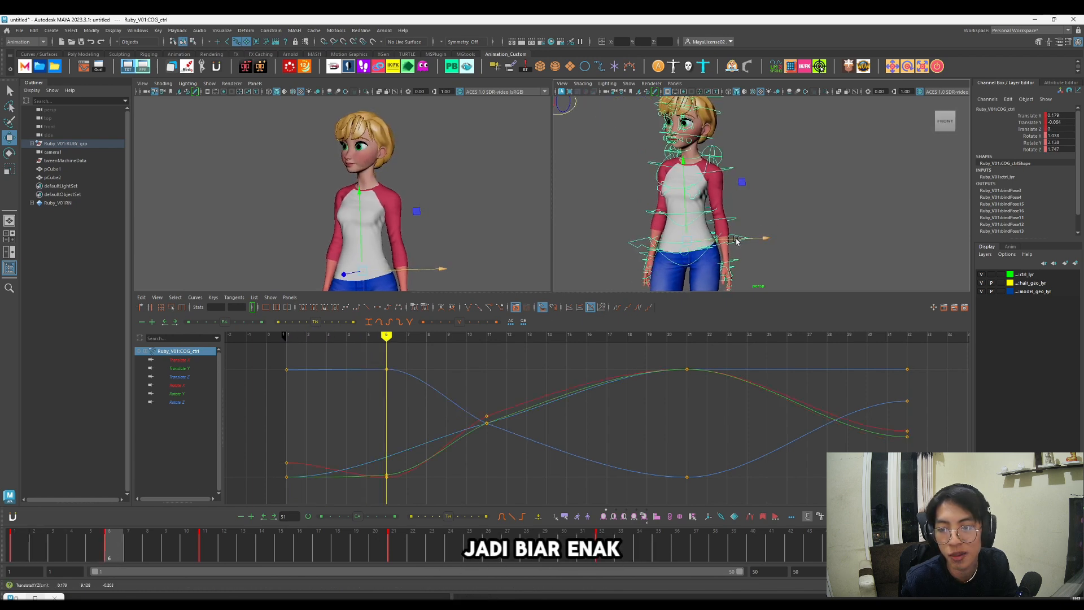
pyautogui.press('.')
pyautogui.rightClick(339, 532)
pyautogui.click(388, 361)
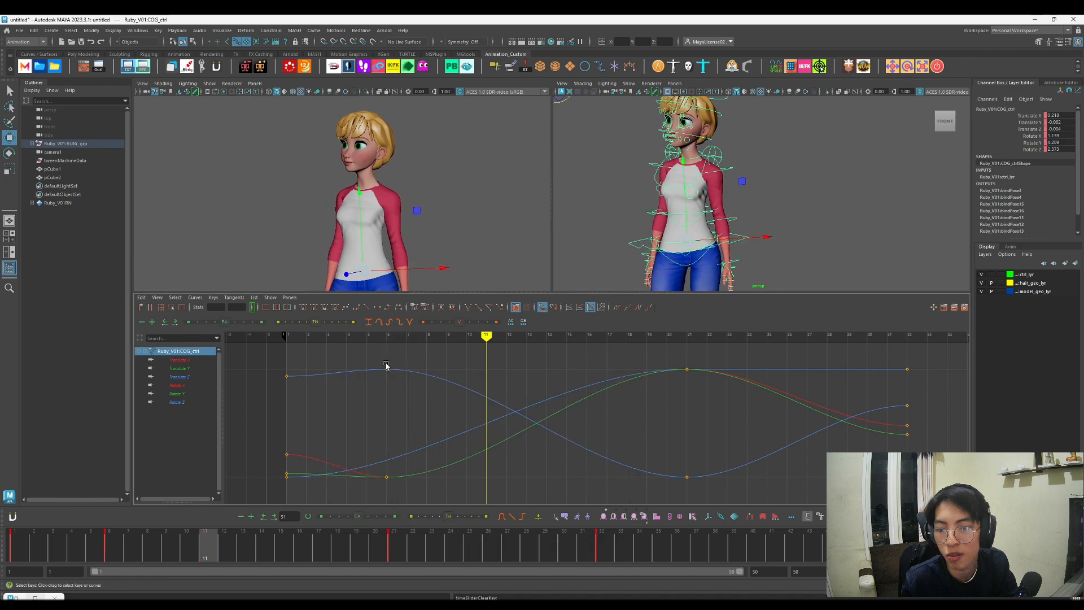
# Step: Play back and scrub the head turn, examining the anticipation and weight shift around the hips
pyautogui.press(',')
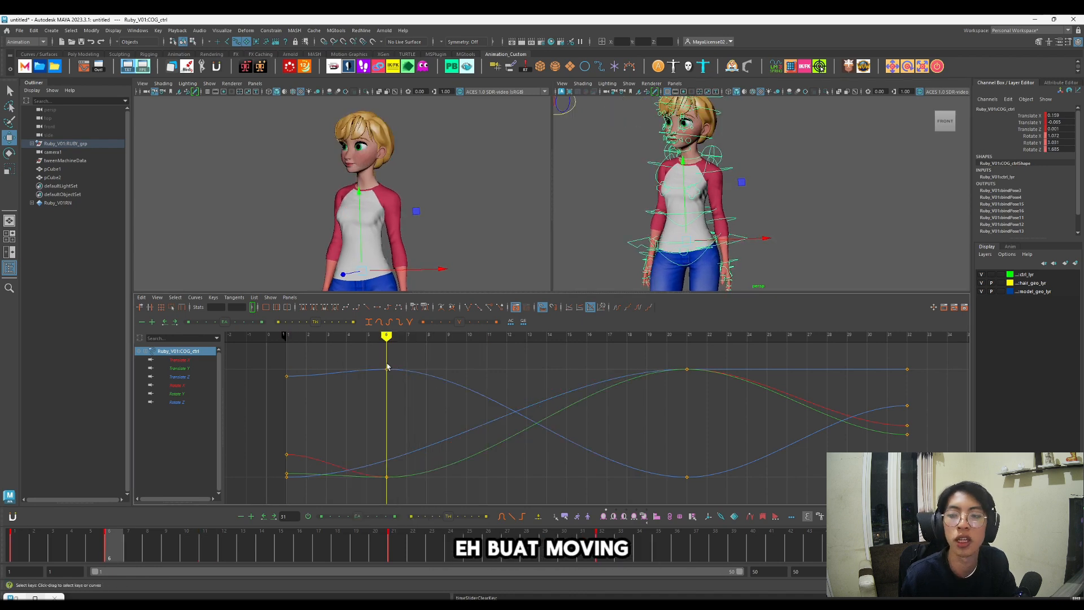
pyautogui.press(',')
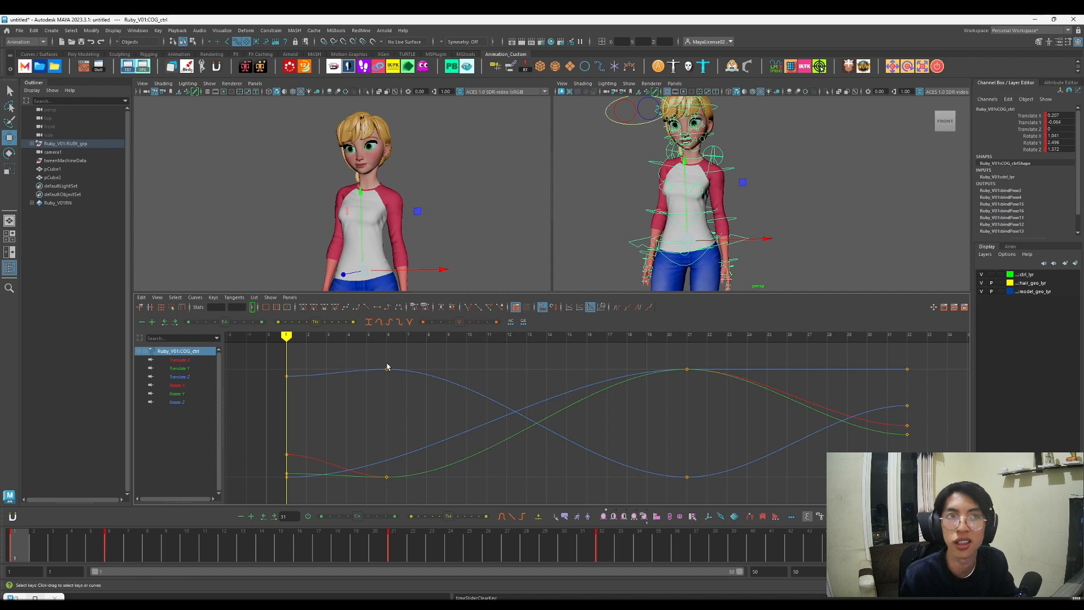
pyautogui.hotkey('alt', 'v')
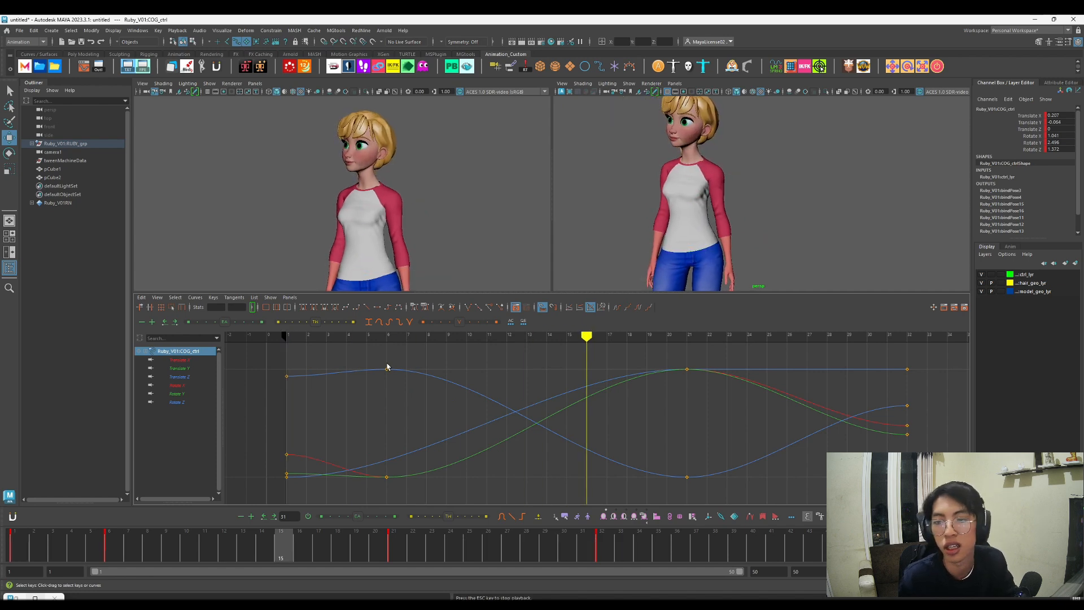
pyautogui.hotkey('alt', 'v')
pyautogui.moveTo(412, 545); pyautogui.dragTo(507, 546)
pyautogui.hotkey('alt', 'v')
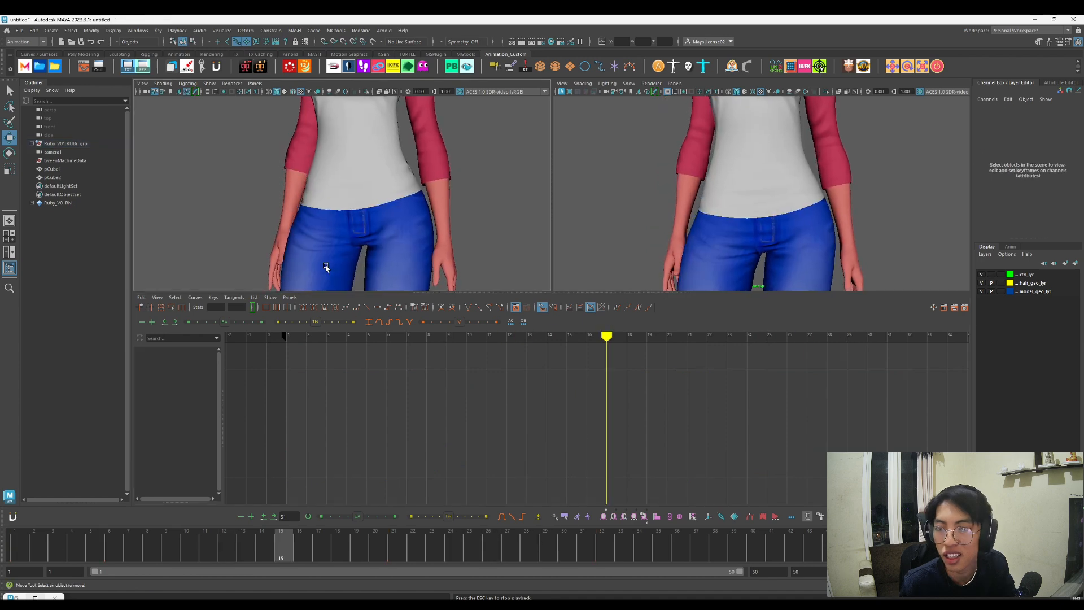
pyautogui.hotkey('alt', 'v')
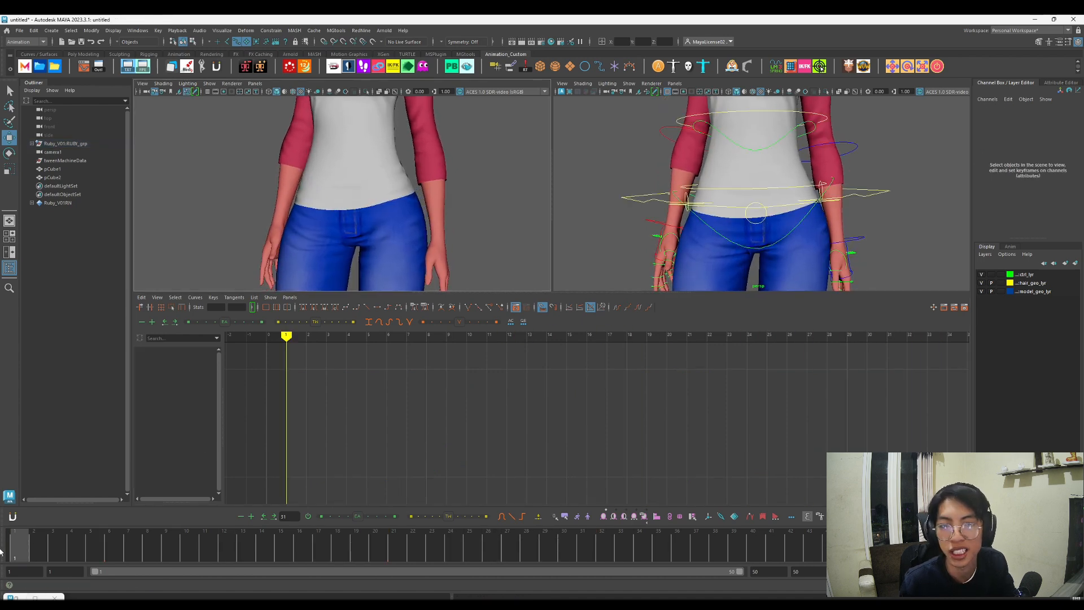
pyautogui.hotkey('alt', 'v')
pyautogui.hotkey('alt', 'v')
# Step: Isolate the COG control's Translate Y curve and raise its frame 6 key above the frame 1 key
pyautogui.click(883, 185)
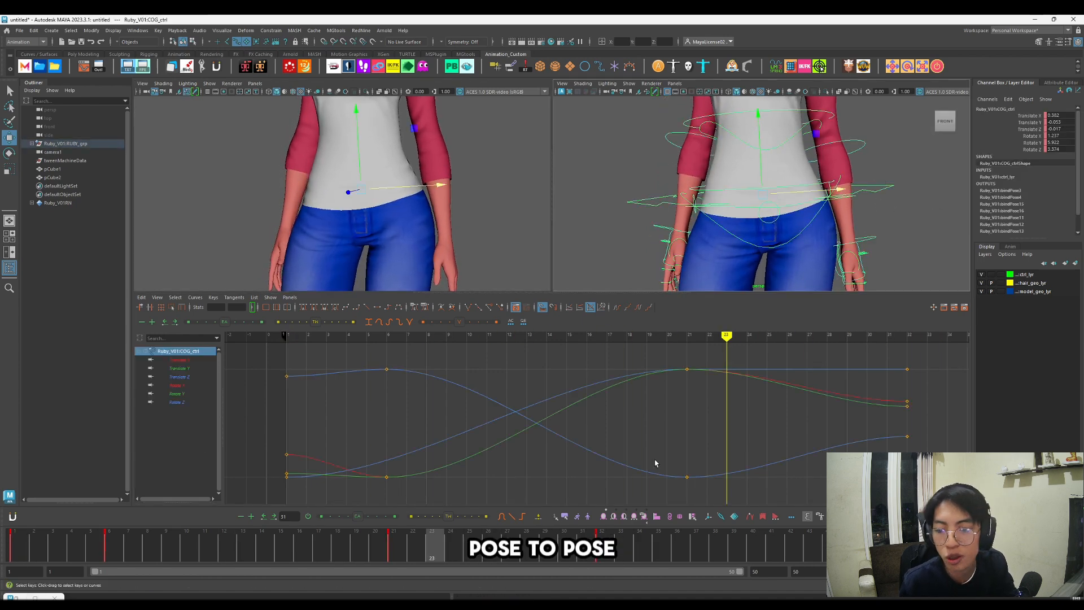
pyautogui.moveTo(24, 555); pyautogui.dragTo(247, 550)
pyautogui.click(202, 369)
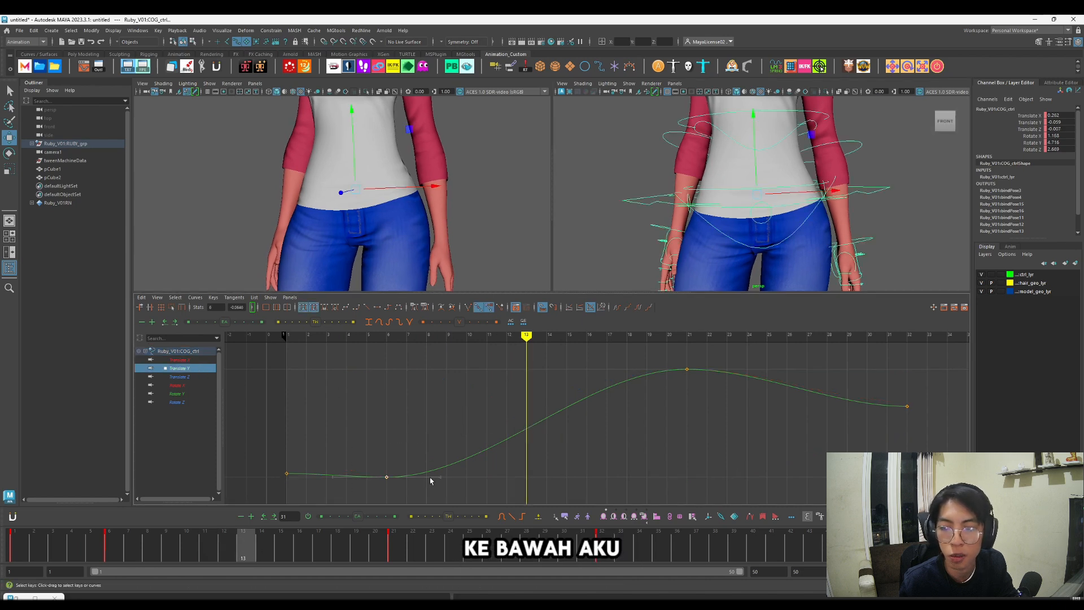
pyautogui.keyDown('shift'); pyautogui.moveTo(429, 476); pyautogui.dragTo(564, 481, button='middle'); pyautogui.keyUp('shift')
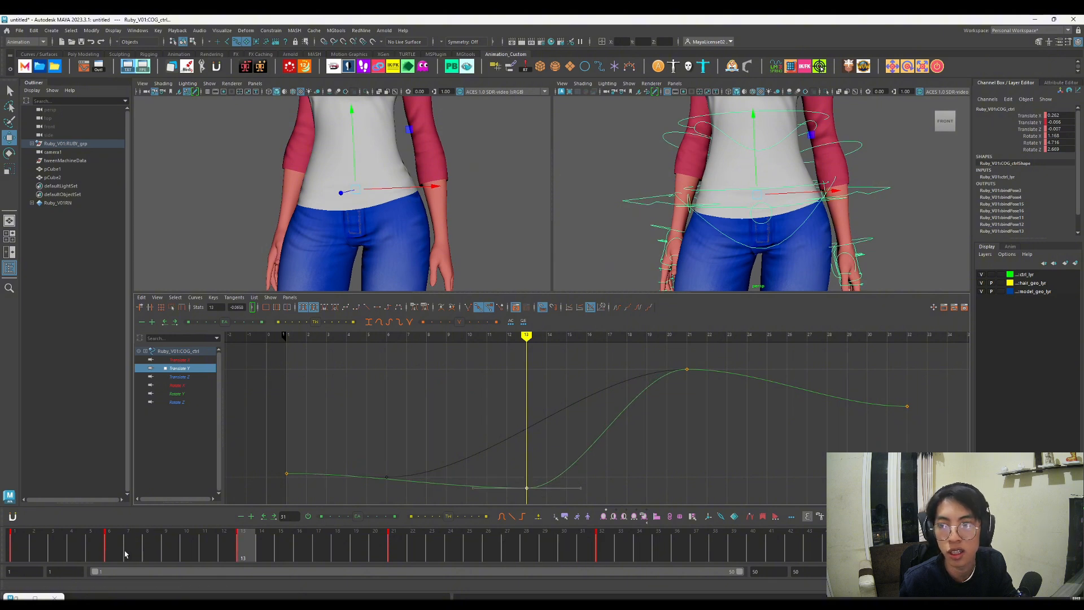
pyautogui.moveTo(96, 548)
pyautogui.mouseDown()
pyautogui.moveTo(1, 549)
pyautogui.moveTo(107, 548)
pyautogui.mouseUp()
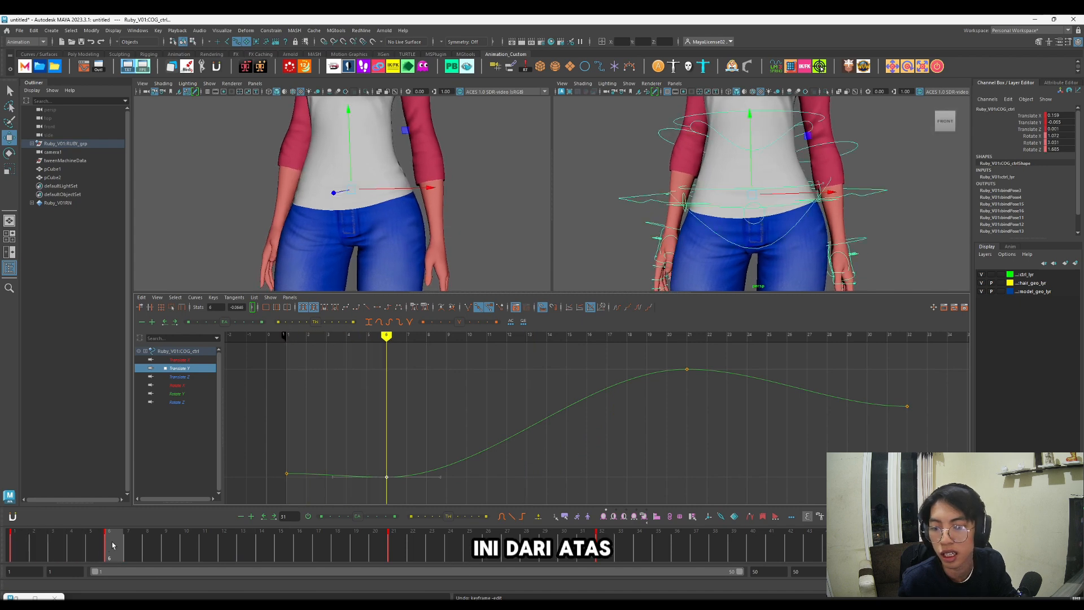
pyautogui.keyDown('shift'); pyautogui.moveTo(412, 484); pyautogui.dragTo(418, 433, button='middle'); pyautogui.keyUp('shift')
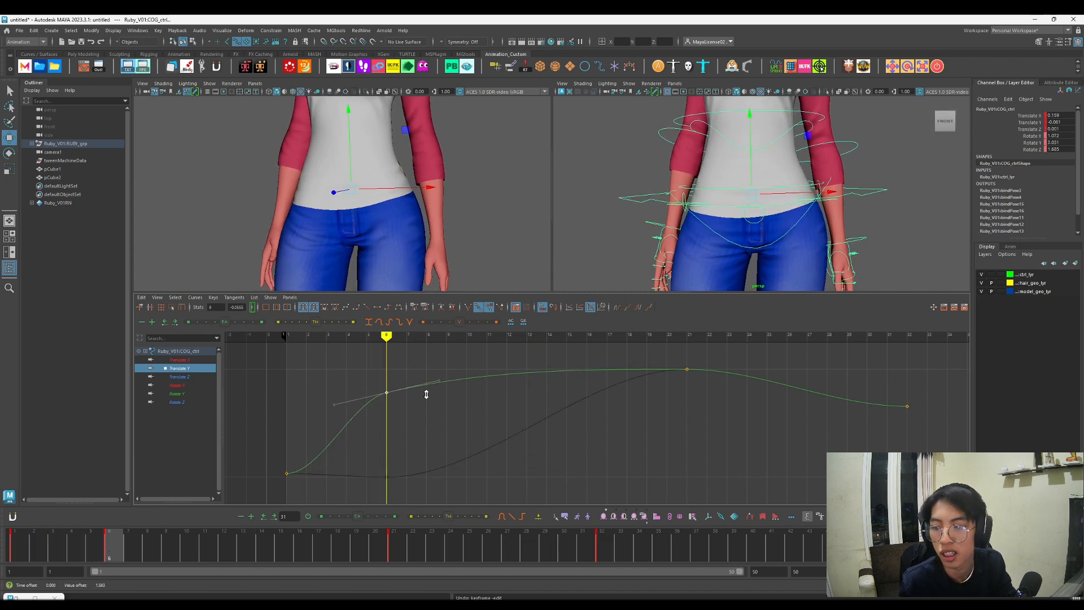
# Step: Lower the COG's Translate Y key from frame 21 below the starting value, move it to frame 13, and play back the dip
pyautogui.moveTo(46, 547)
pyautogui.mouseDown()
pyautogui.moveTo(11, 548)
pyautogui.moveTo(128, 549)
pyautogui.moveTo(170, 580)
pyautogui.moveTo(400, 564)
pyautogui.mouseUp()
pyautogui.keyDown('shift'); pyautogui.moveTo(704, 400); pyautogui.dragTo(707, 506, button='middle'); pyautogui.keyUp('shift')
pyautogui.moveTo(156, 545)
pyautogui.mouseDown()
pyautogui.moveTo(12, 547)
pyautogui.moveTo(491, 548)
pyautogui.moveTo(70, 547)
pyautogui.moveTo(232, 561)
pyautogui.moveTo(469, 556)
pyautogui.moveTo(255, 554)
pyautogui.mouseUp()
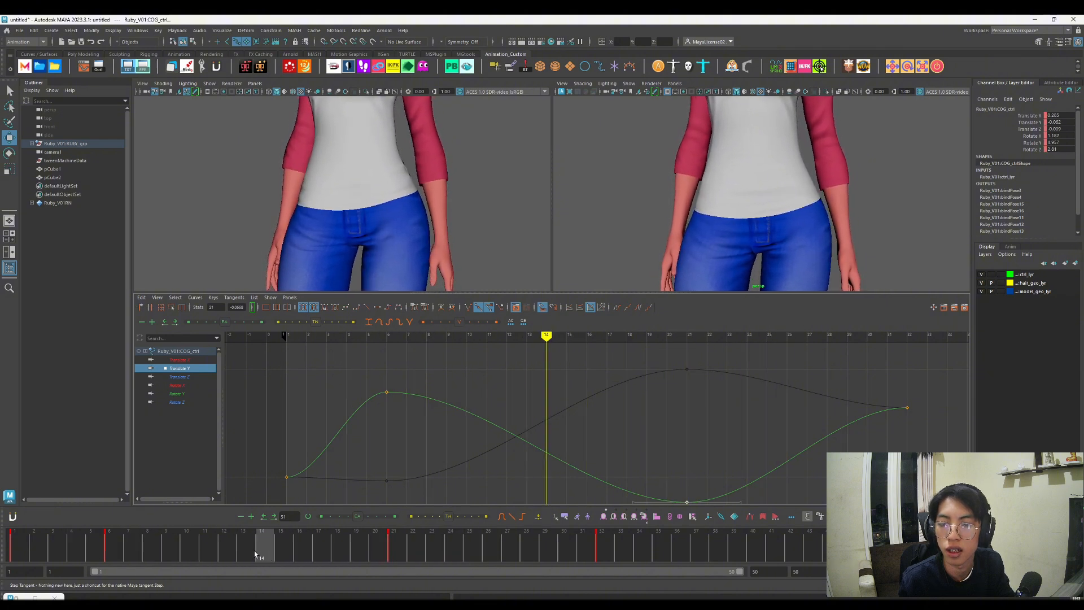
pyautogui.moveTo(709, 460); pyautogui.dragTo(536, 474, button='middle')
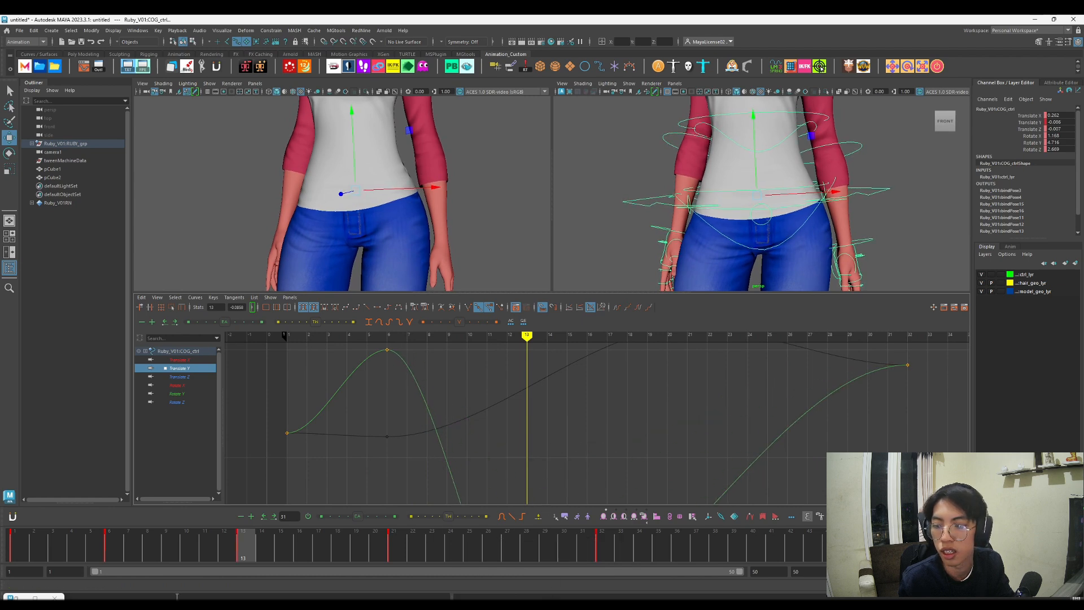
pyautogui.hotkey('alt', 'v')
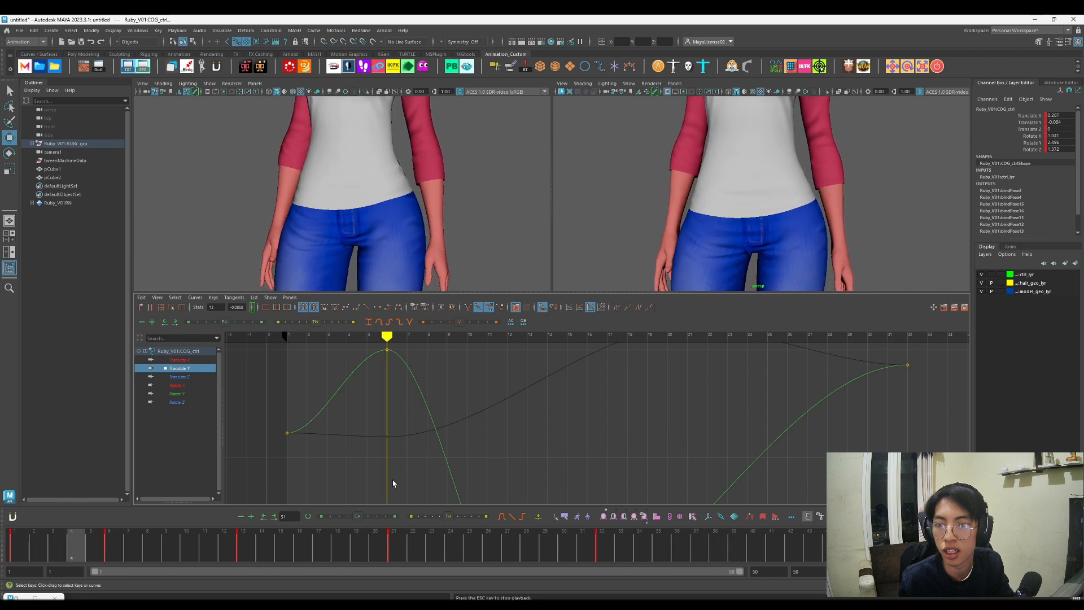
pyautogui.hotkey('alt', 'v')
# Step: Add a key to the COG's Translate Y curve at frame 26 and raise it to about -0.051
pyautogui.moveTo(500, 554); pyautogui.dragTo(508, 546)
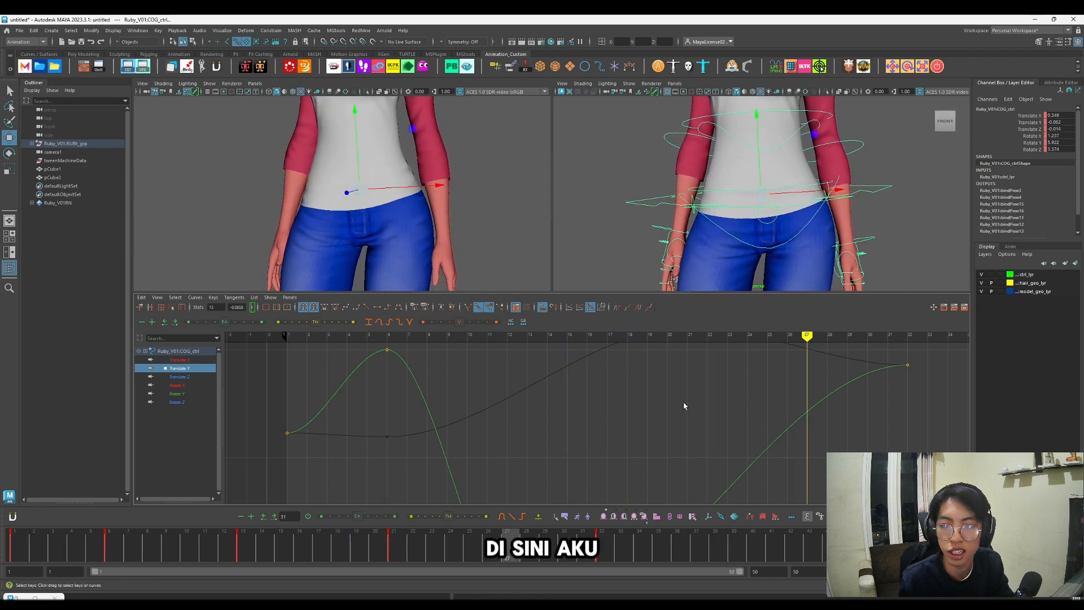
pyautogui.scroll(-5, 692, 404)
pyautogui.keyDown('alt'); pyautogui.moveTo(703, 403); pyautogui.dragTo(703, 386, button='middle'); pyautogui.keyUp('alt')
pyautogui.moveTo(658, 377); pyautogui.dragTo(688, 412)
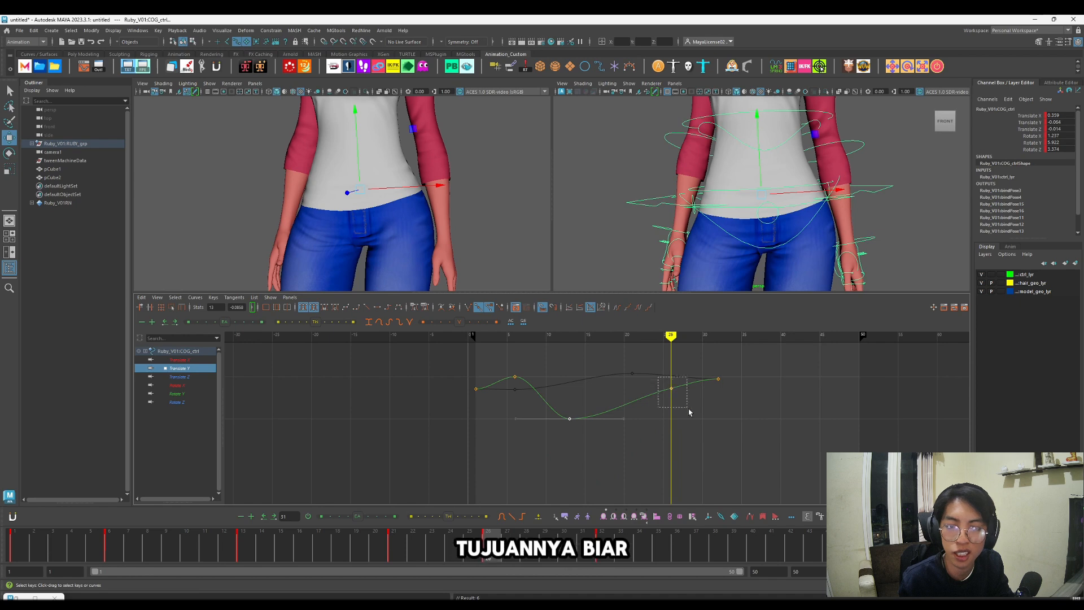
pyautogui.moveTo(693, 387); pyautogui.dragTo(693, 383, button='middle')
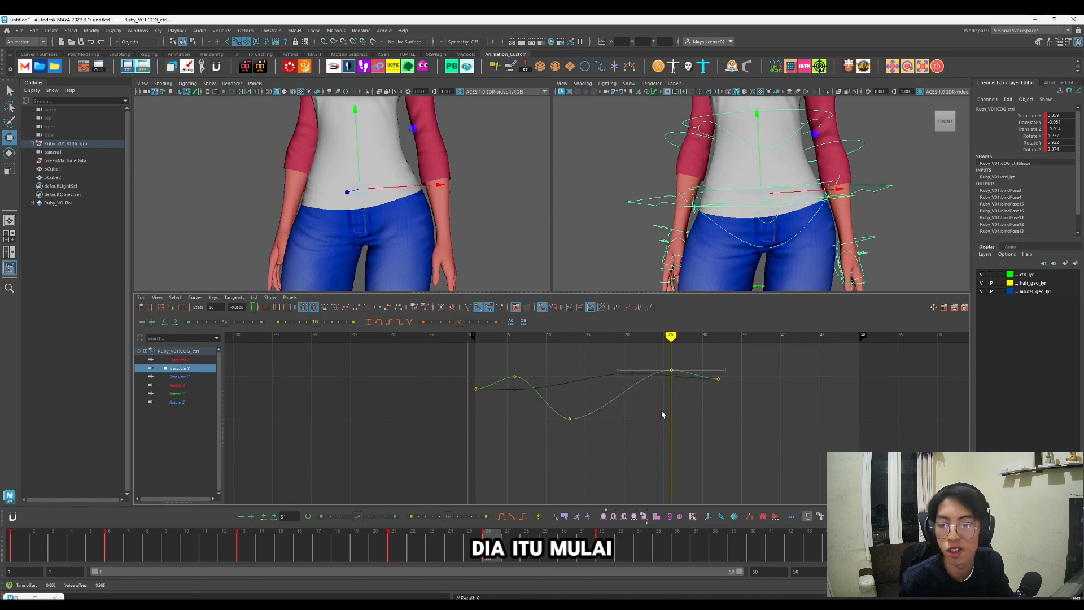
# Step: Scrub the COG control's revised arc and stop at frame 6 to inspect its motion trail
pyautogui.moveTo(390, 539); pyautogui.dragTo(538, 593)
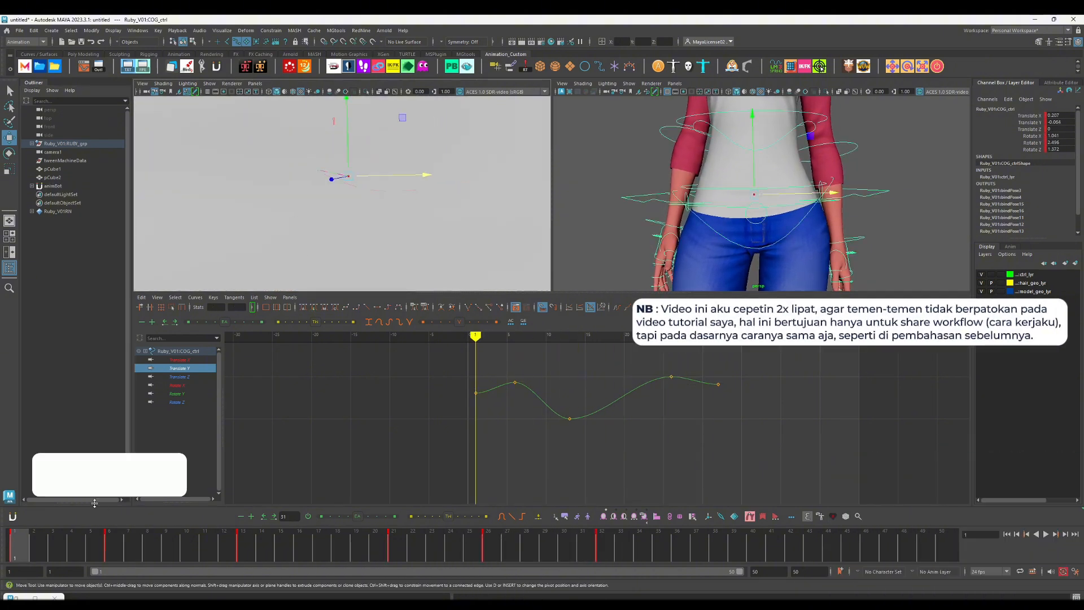
pyautogui.moveTo(23, 544); pyautogui.dragTo(91, 561)
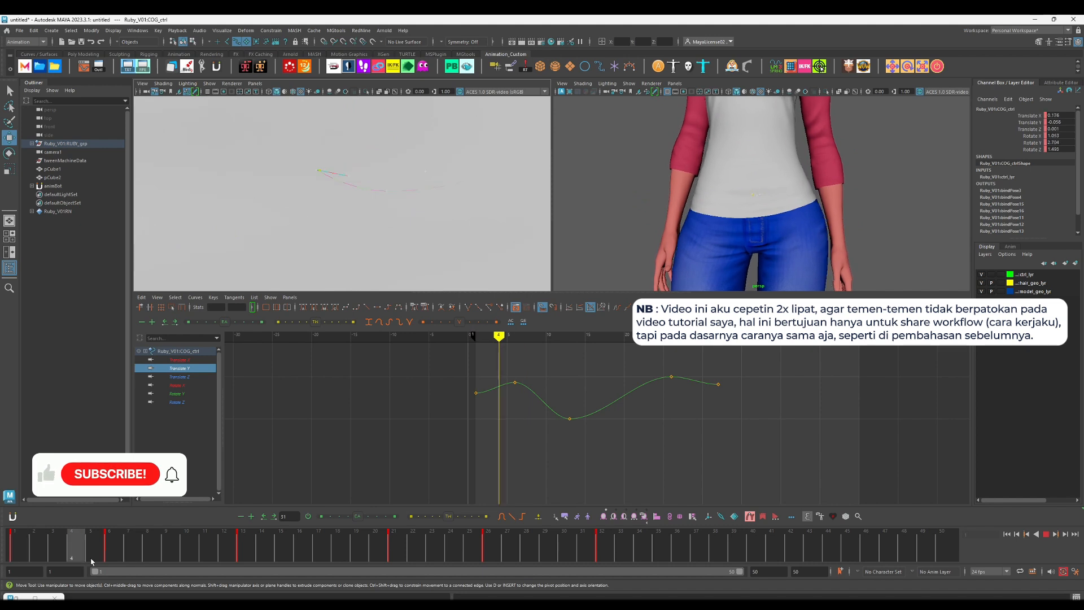
pyautogui.press('Escape')
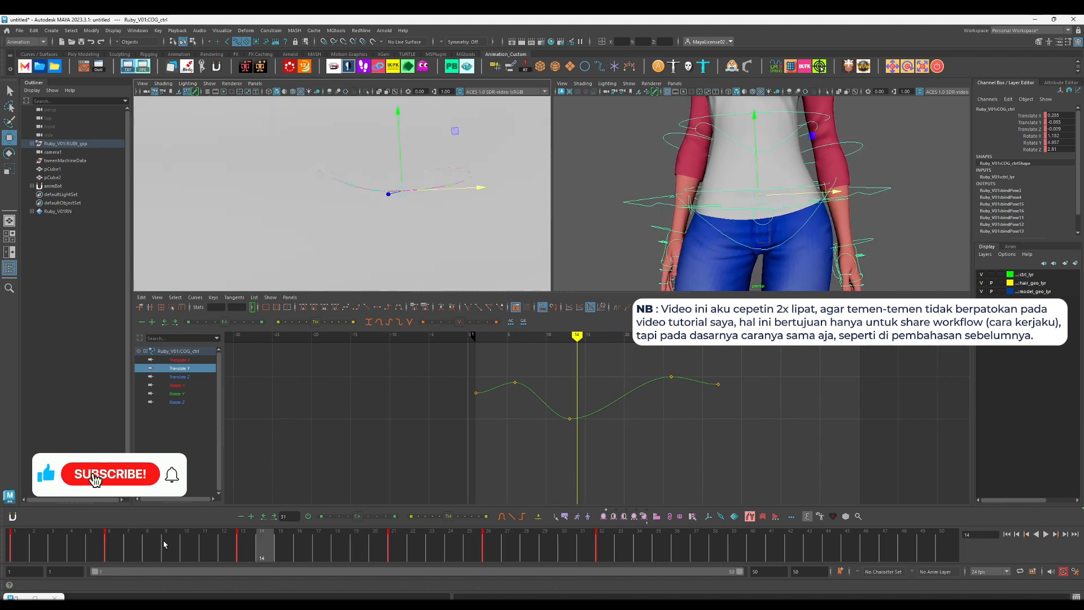
pyautogui.click(127, 547)
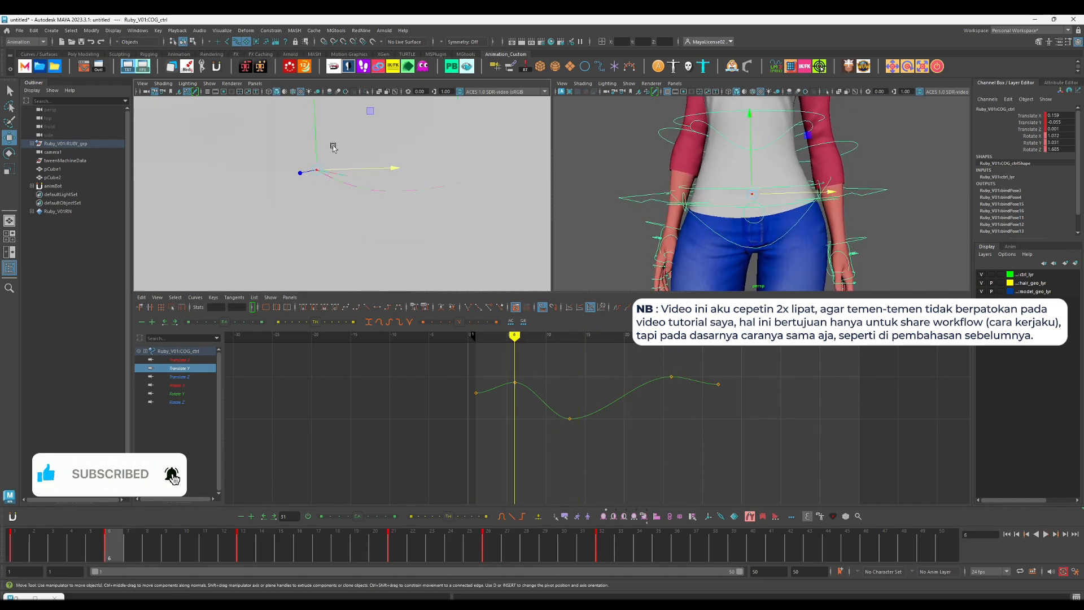
# Step: Raise the COG control slightly at frame 6 and step through the neighbouring frames to check its motion trail
pyautogui.moveTo(316, 149); pyautogui.dragTo(316, 140)
pyautogui.press(',')
pyautogui.hotkey('alt', '.')
pyautogui.hotkey('alt', '.')
pyautogui.hotkey('alt', '.')
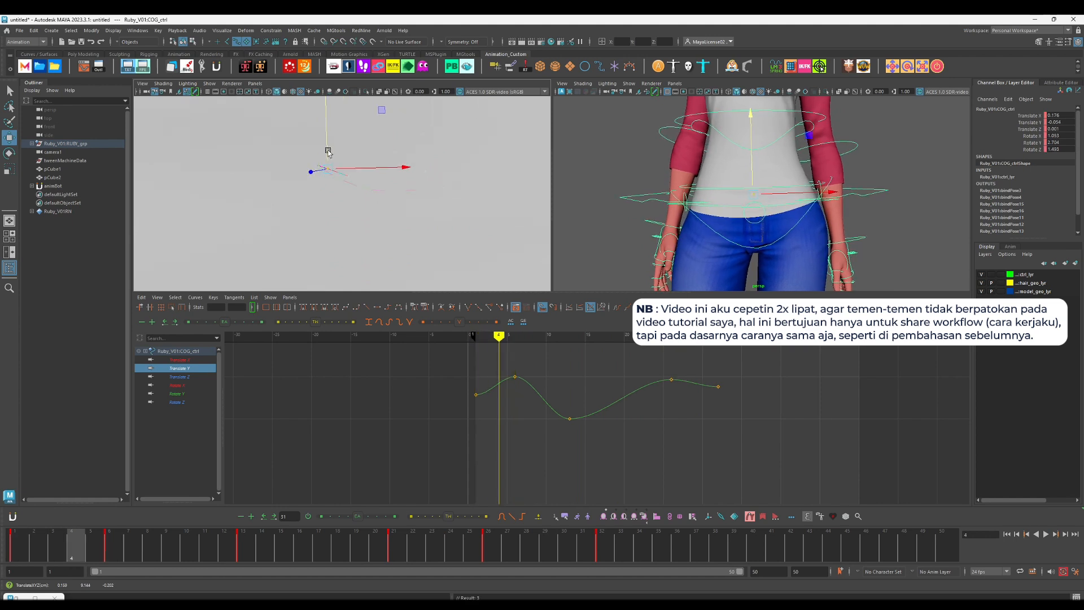
# Step: Try adding an extra key to the COG control at frame 3 on the rise into the anticipation
pyautogui.hotkey('alt', ',')
pyautogui.press('s')
pyautogui.hotkey('alt', '.')
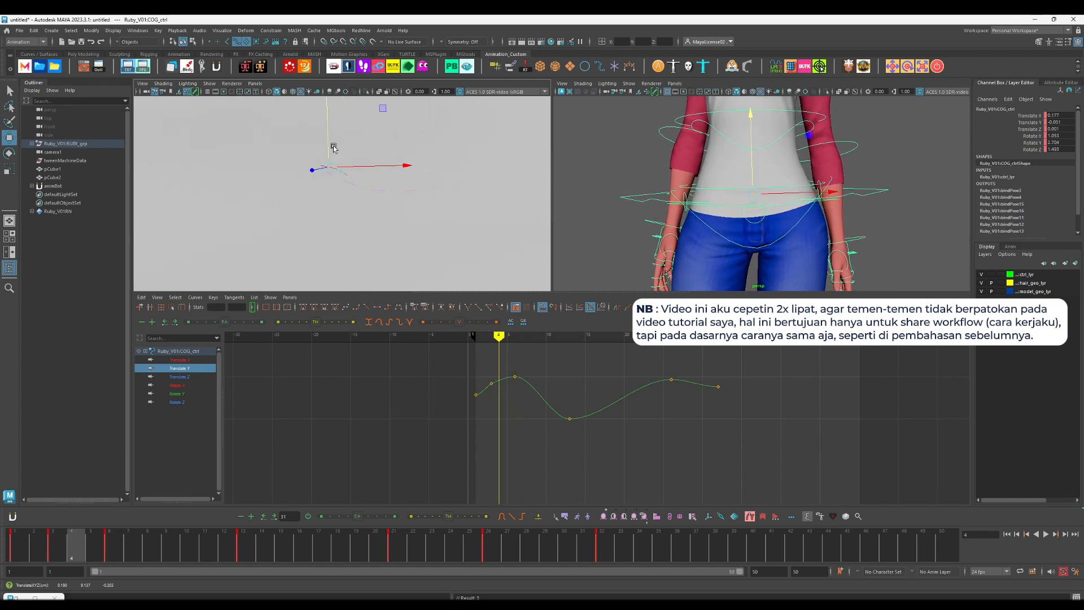
pyautogui.hotkey('ctrl', 'z')
pyautogui.hotkey('ctrl', 'z')
# Step: Step through the following frames and play back the COG's arc with its motion trail
pyautogui.hotkey('alt', '.')
pyautogui.hotkey('alt', '.')
pyautogui.hotkey('alt', '.')
pyautogui.hotkey('alt', '.')
pyautogui.hotkey('alt', 'v')
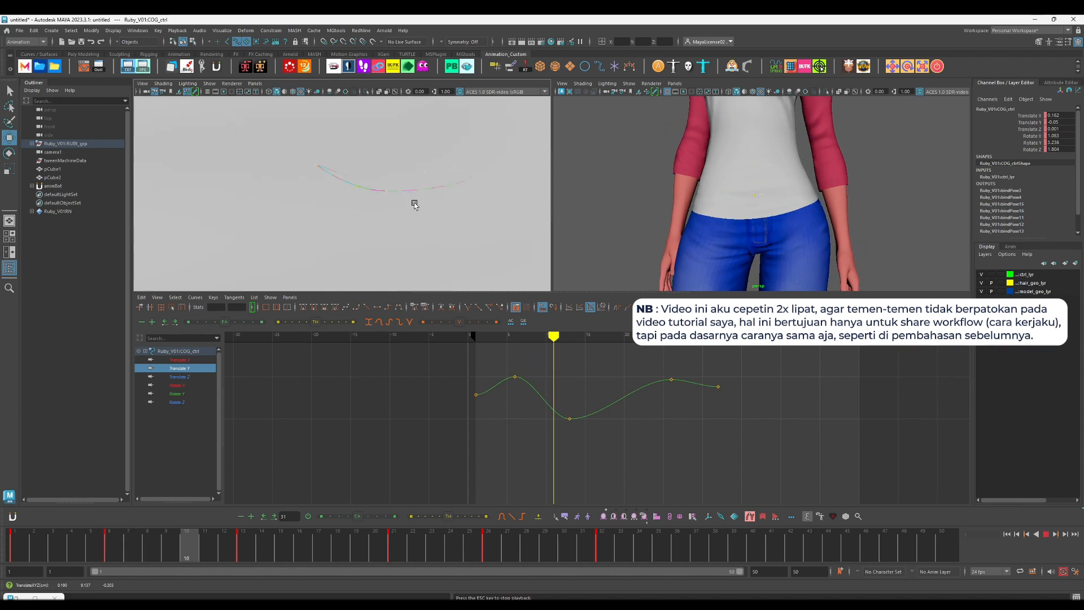
pyautogui.hotkey('alt', 'v')
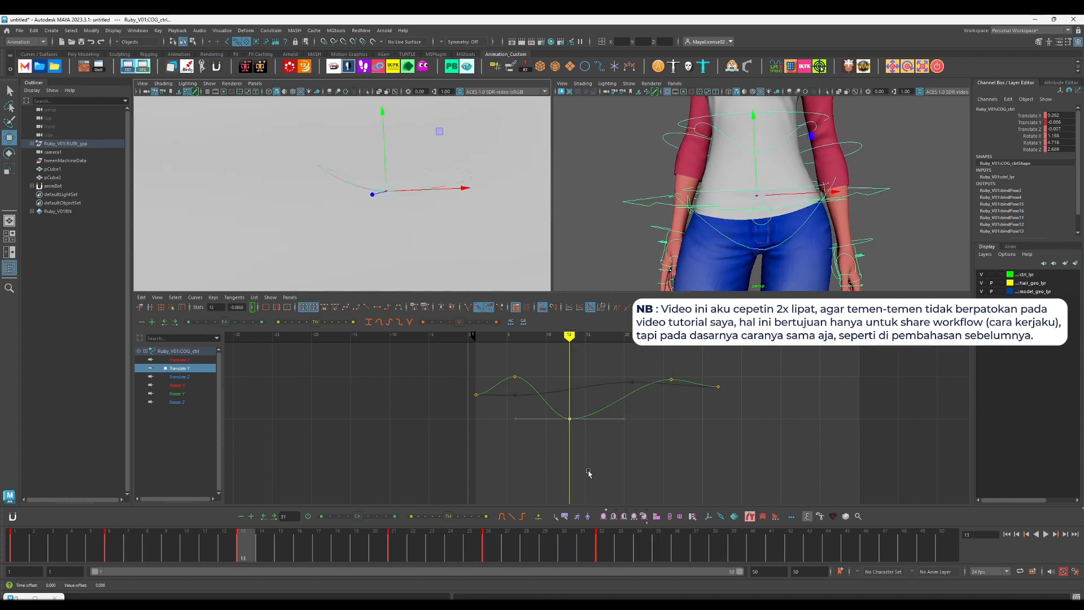
# Step: Fine-tune the heights of the COG's Translate Y keys at frames 13 and 6
pyautogui.keyDown('shift'); pyautogui.moveTo(588, 473); pyautogui.dragTo(588, 439, button='middle'); pyautogui.keyUp('shift')
pyautogui.hotkey('alt', ',')
pyautogui.hotkey('alt', ',')
pyautogui.hotkey('alt', ',')
pyautogui.hotkey('alt', ',')
pyautogui.hotkey('alt', ',')
pyautogui.hotkey('alt', ',')
pyautogui.hotkey('alt', ',')
pyautogui.hotkey('alt', ',')
pyautogui.hotkey('alt', ',')
pyautogui.hotkey('alt', ',')
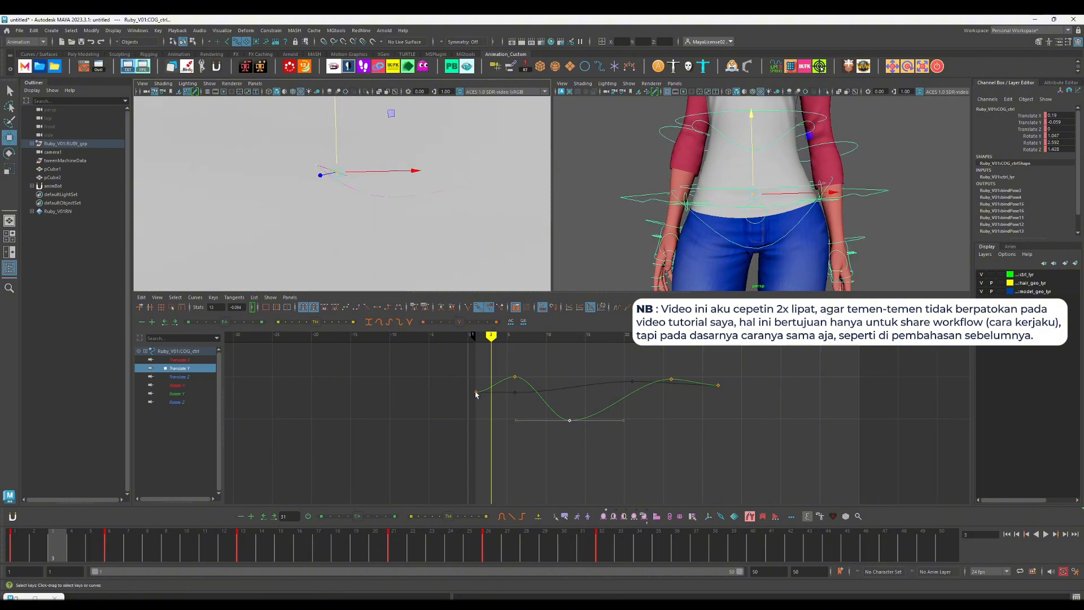
pyautogui.click(504, 414)
pyautogui.moveTo(500, 363); pyautogui.dragTo(541, 384)
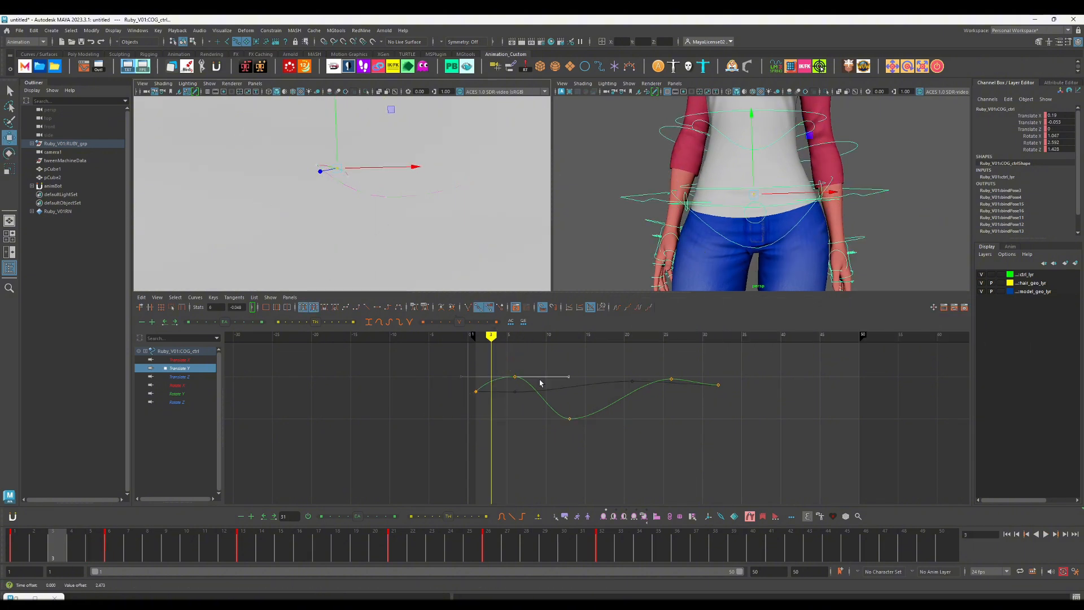
# Step: Inspect the COG's Translate X and Translate Z curves and try adjusting the Translate Z keys around frames 1 and 6
pyautogui.click(189, 377)
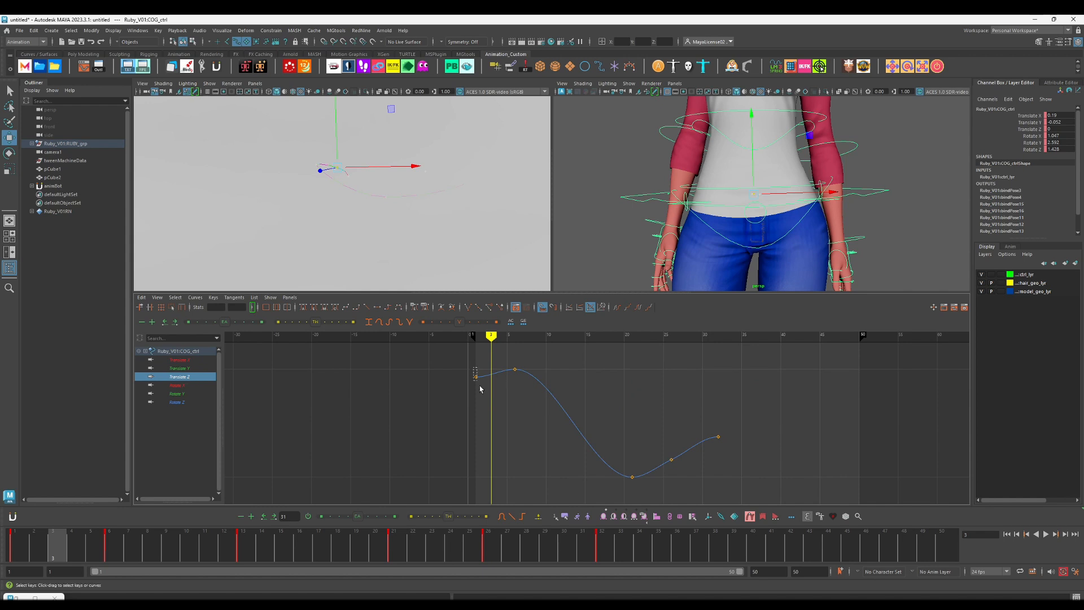
pyautogui.click(180, 360)
pyautogui.moveTo(510, 410); pyautogui.dragTo(538, 396)
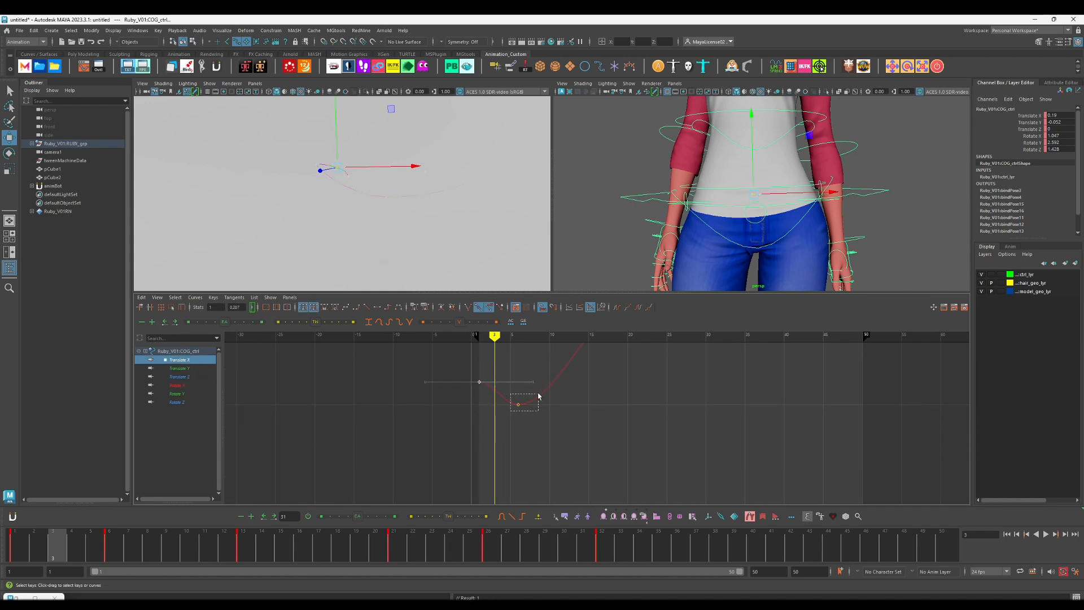
pyautogui.click(184, 371)
pyautogui.click(185, 379)
pyautogui.moveTo(455, 370); pyautogui.dragTo(502, 413)
pyautogui.keyDown('alt'); pyautogui.moveTo(503, 413); pyautogui.dragTo(501, 325, button='right'); pyautogui.keyUp('alt')
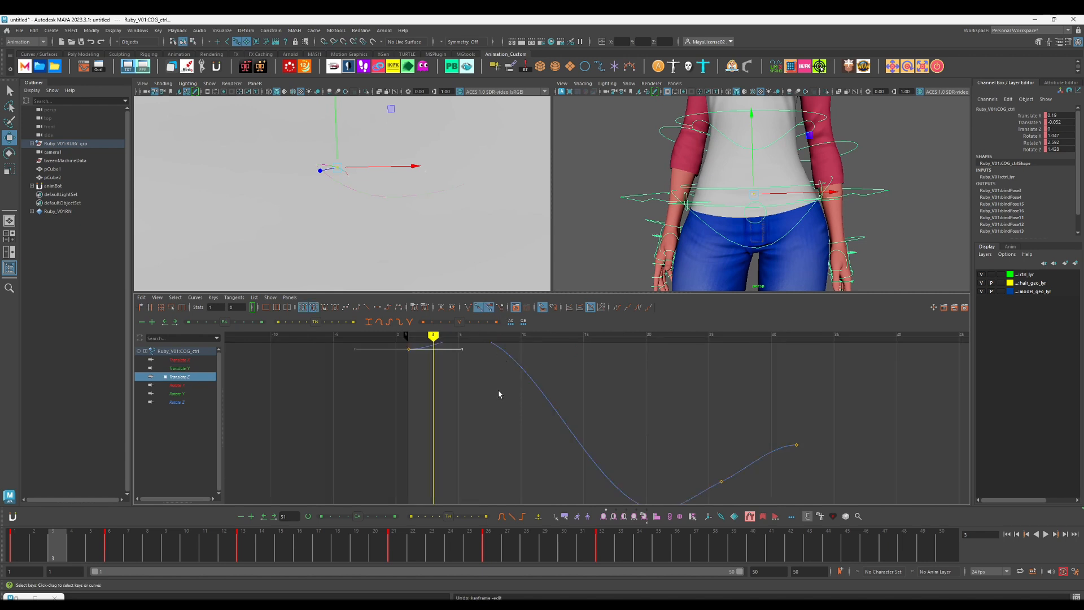
pyautogui.keyDown('alt'); pyautogui.moveTo(498, 391); pyautogui.dragTo(542, 465, button='middle'); pyautogui.keyUp('alt')
pyautogui.moveTo(497, 394); pyautogui.dragTo(542, 412)
pyautogui.hotkey('ctrl', 'z')
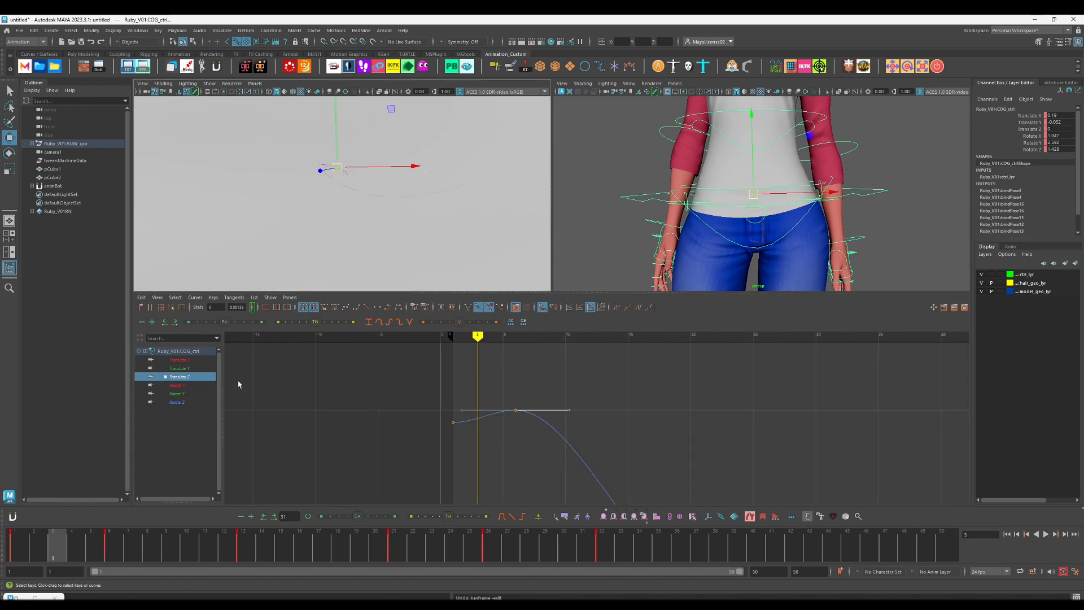
# Step: Tilt the tangent of the COG's Translate Y key at frame 6 and move the COG's frame 6 keys to frame 5
pyautogui.click(186, 370)
pyautogui.moveTo(498, 360); pyautogui.dragTo(531, 396)
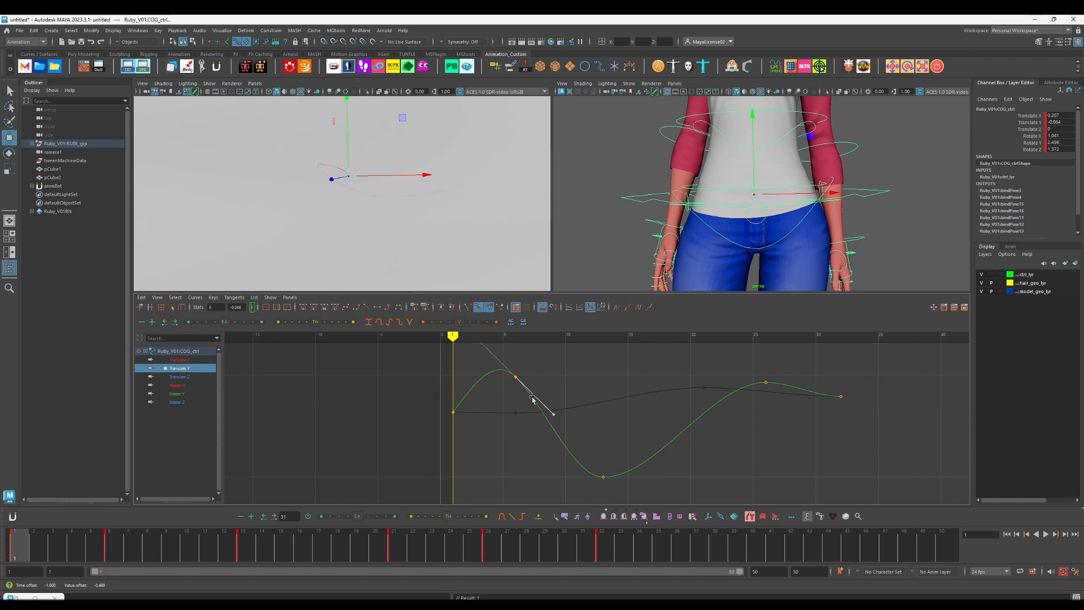
pyautogui.moveTo(100, 552); pyautogui.dragTo(416, 545)
pyautogui.keyDown('shift'); pyautogui.click(112, 554); pyautogui.keyUp('shift')
# Step: Play back the animation from the first frame with the character's hips framed to check the COG's retimed anticipation
pyautogui.press('f')
pyautogui.press('[')
pyautogui.keyDown('alt'); pyautogui.moveTo(416, 282); pyautogui.dragTo(189, 210, button='right'); pyautogui.keyUp('alt')
pyautogui.keyDown('alt'); pyautogui.moveTo(480, 170); pyautogui.dragTo(252, 249, button='right'); pyautogui.keyUp('alt')
pyautogui.click(26, 550)
pyautogui.hotkey('alt', 'v')
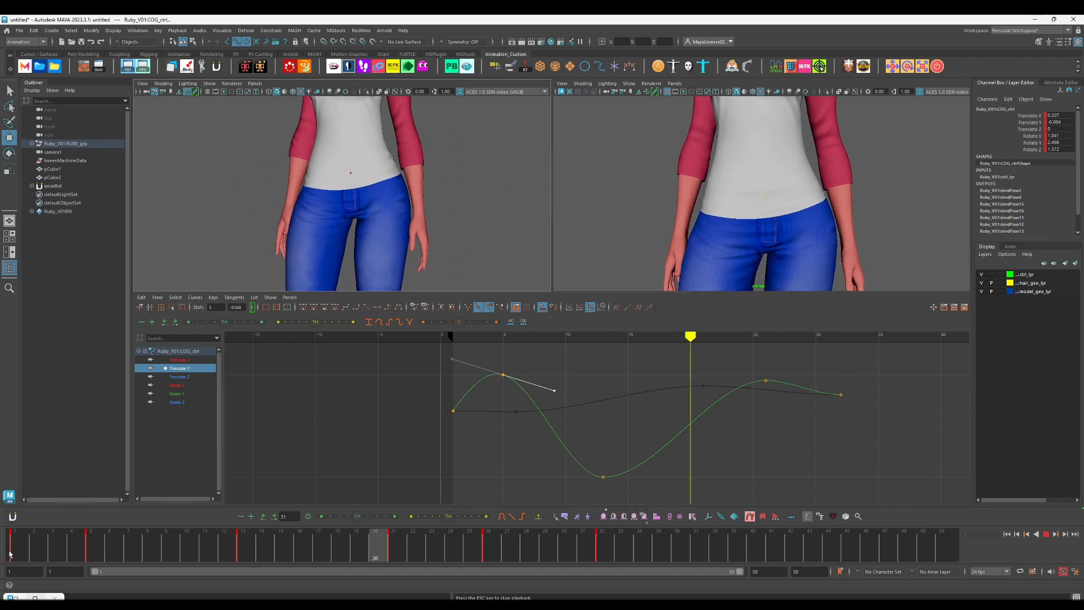
# Step: Raise the COG's Translate X key at frame 32 to about 0.441 so the hips keep travelling sideways
pyautogui.click(608, 551)
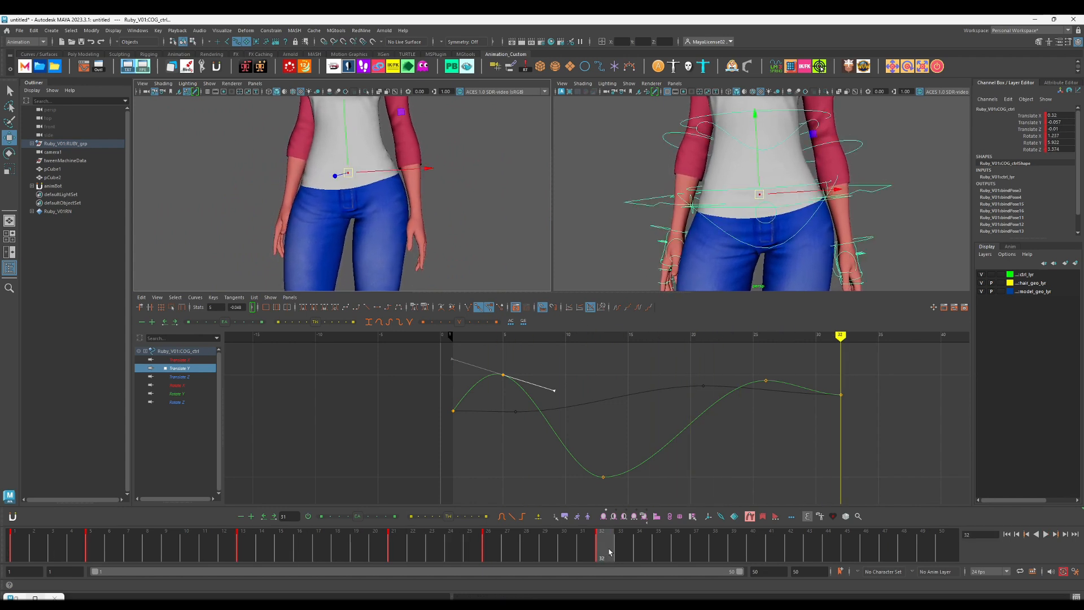
pyautogui.click(180, 359)
pyautogui.press('f')
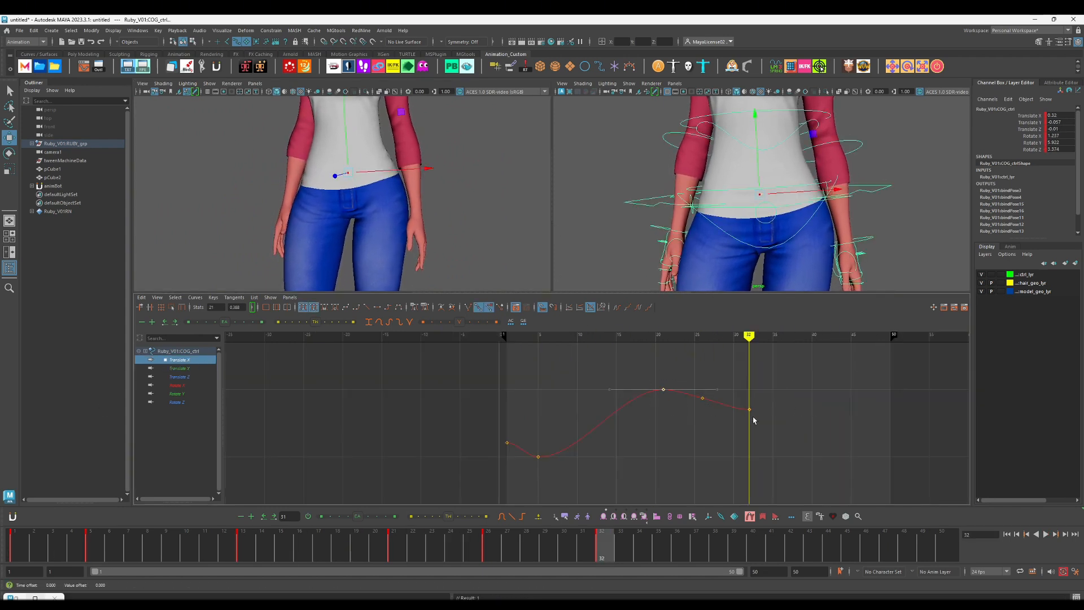
pyautogui.moveTo(753, 421); pyautogui.dragTo(770, 419)
pyautogui.keyDown('shift'); pyautogui.moveTo(770, 419); pyautogui.dragTo(774, 382, button='middle'); pyautogui.keyUp('shift')
# Step: Delete the COG's Translate X key at frame 26 and lower the frame 21 key to about 0.375
pyautogui.moveTo(691, 388); pyautogui.dragTo(716, 428)
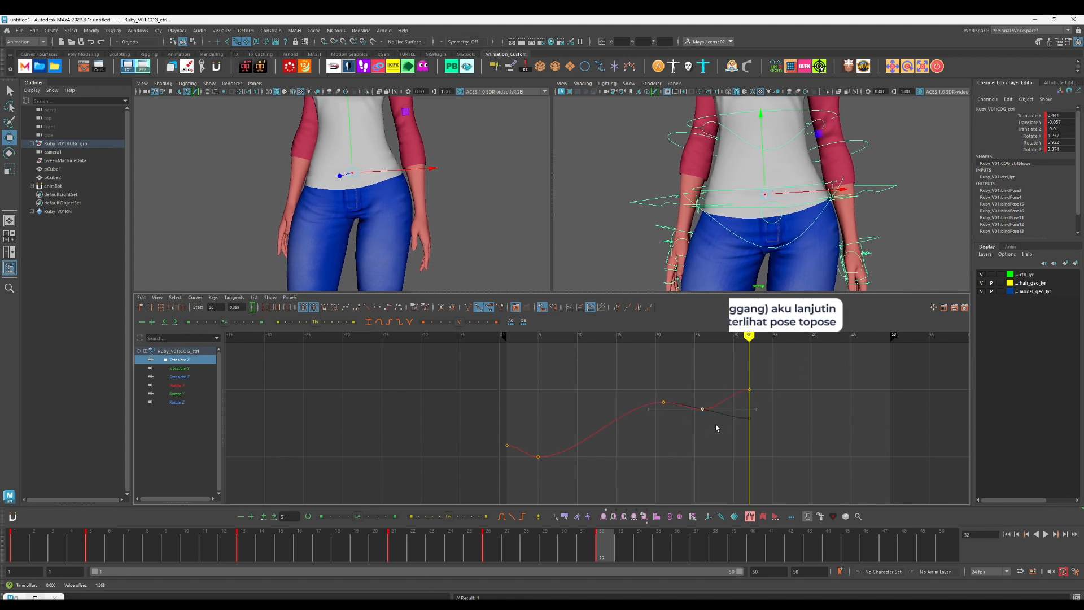
pyautogui.press('Delete')
pyautogui.moveTo(656, 398); pyautogui.dragTo(680, 434)
pyautogui.keyDown('shift'); pyautogui.moveTo(680, 435); pyautogui.dragTo(681, 438, button='middle'); pyautogui.keyUp('shift')
# Step: Play back the animation repeatedly, including a close view of the waist, to examine the COG's continued sideways drift
pyautogui.hotkey('alt', 'v')
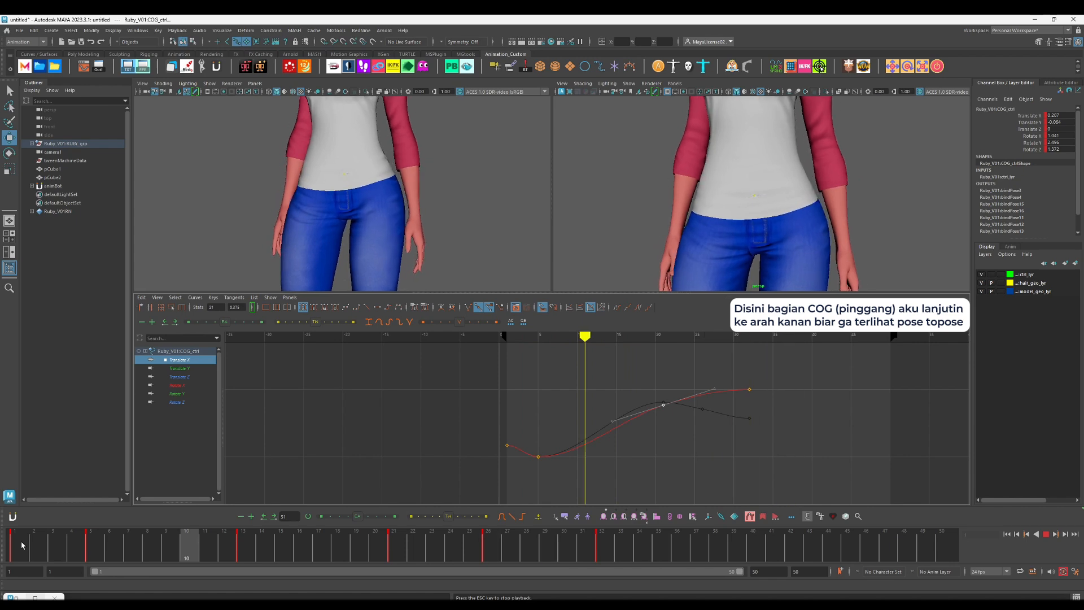
pyautogui.press('Escape')
pyautogui.press('f')
pyautogui.scroll(-3, 773, 219)
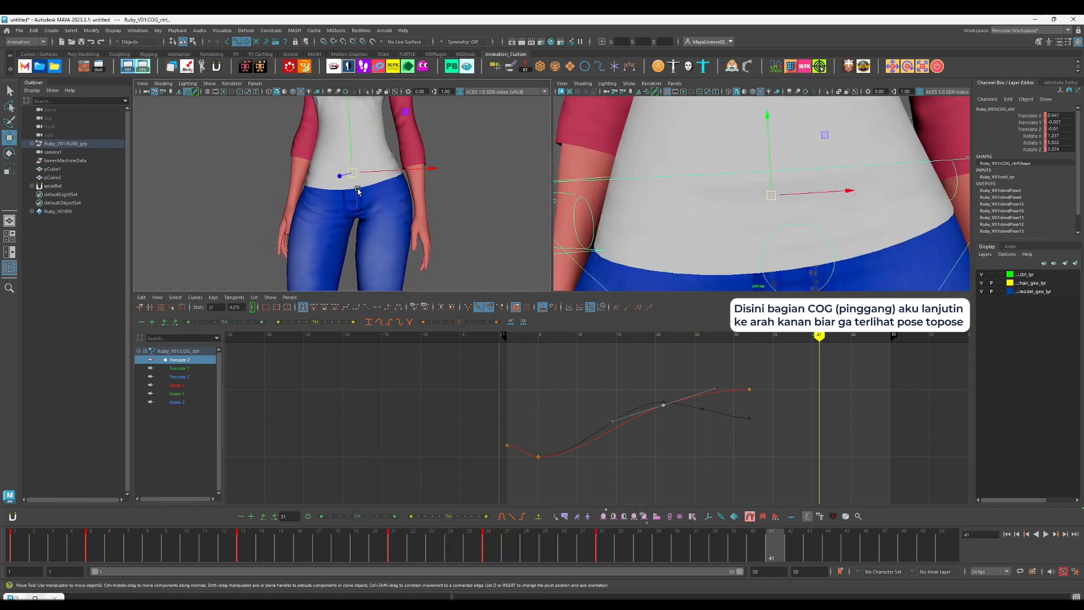
pyautogui.scroll(9, 387, 211)
pyautogui.hotkey('alt', 'v')
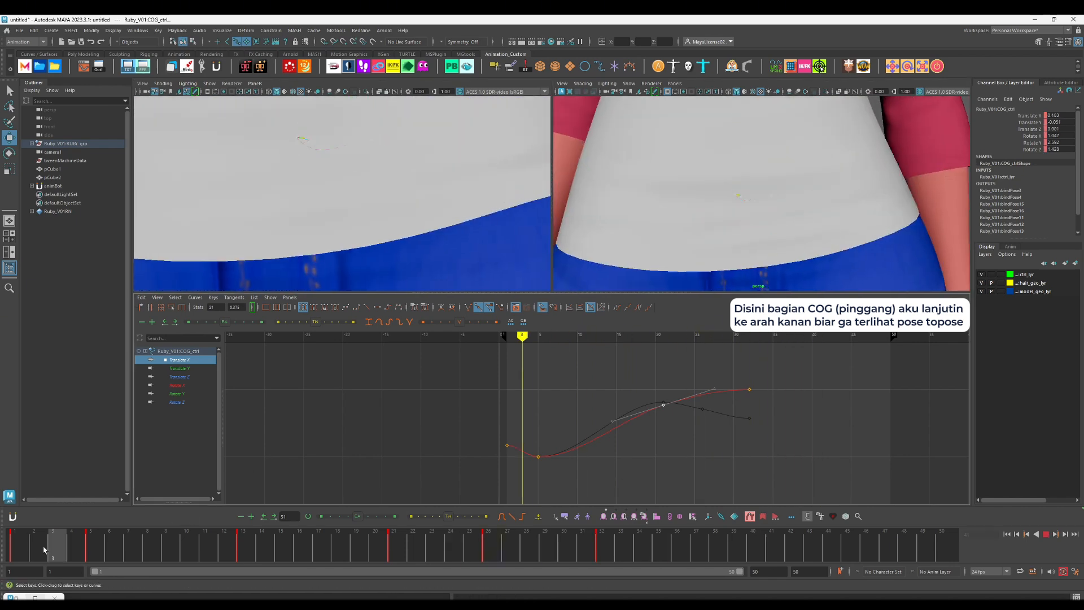
pyautogui.press('Escape')
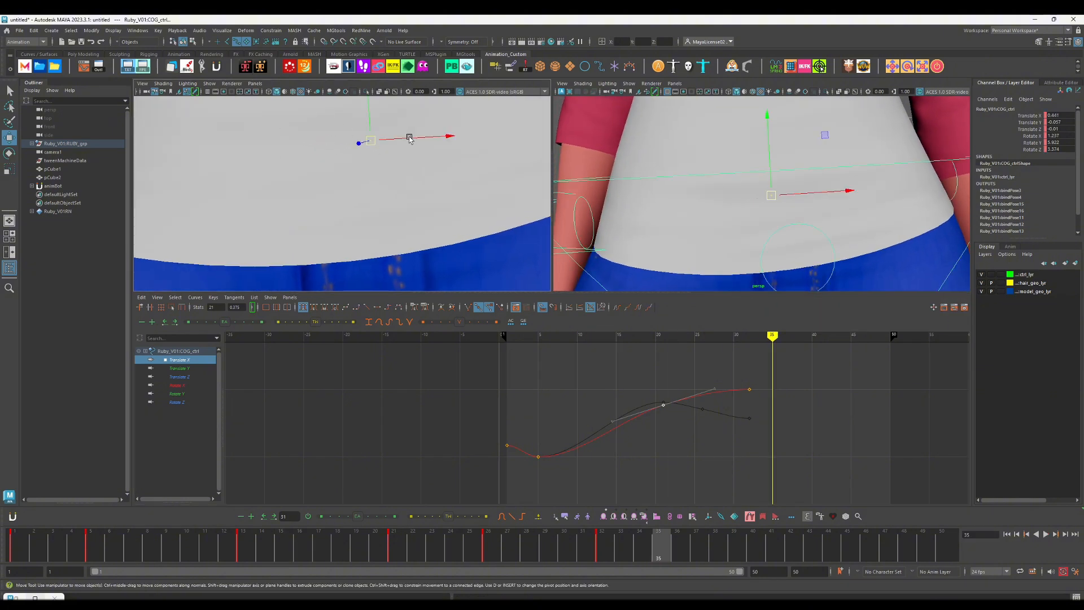
pyautogui.click(71, 541)
pyautogui.hotkey('alt', 'v')
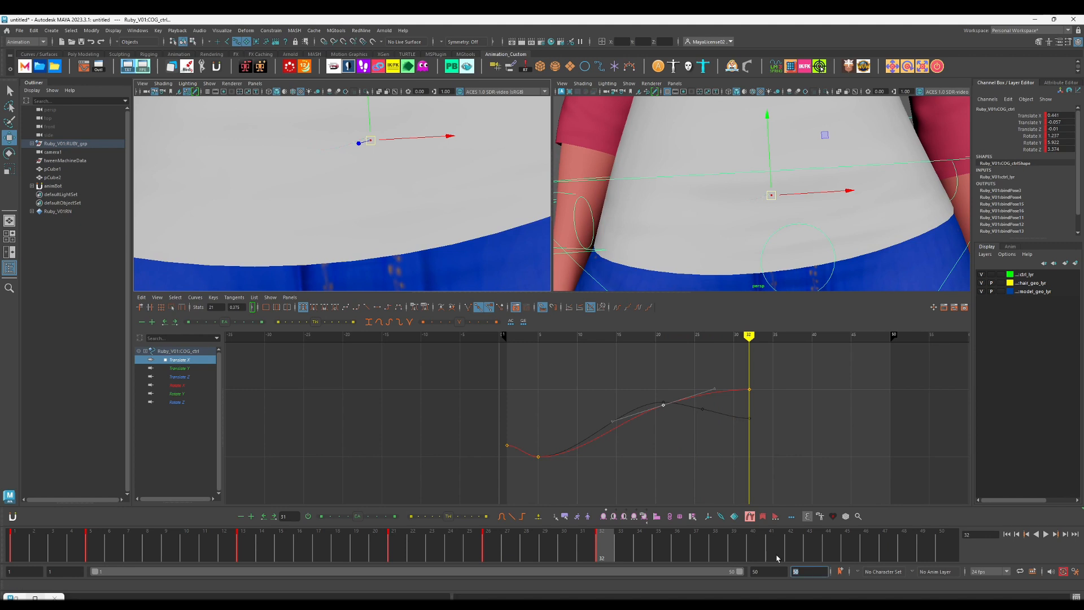
# Step: Set the playback end to frame 35 and play back the shortened range with the upper body in view
pyautogui.write('35')
pyautogui.press('Return')
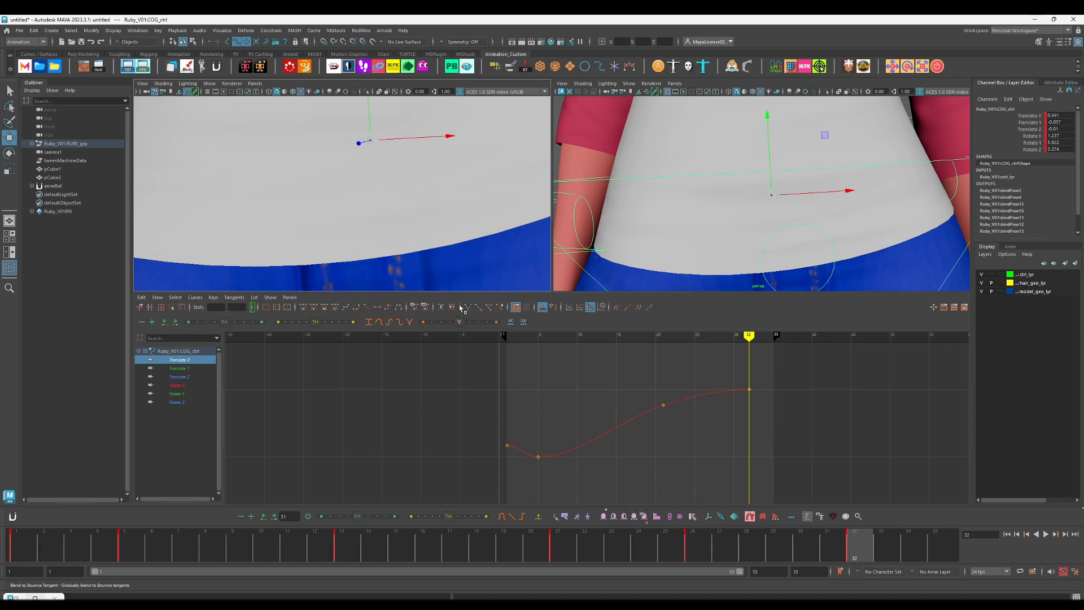
pyautogui.press('[')
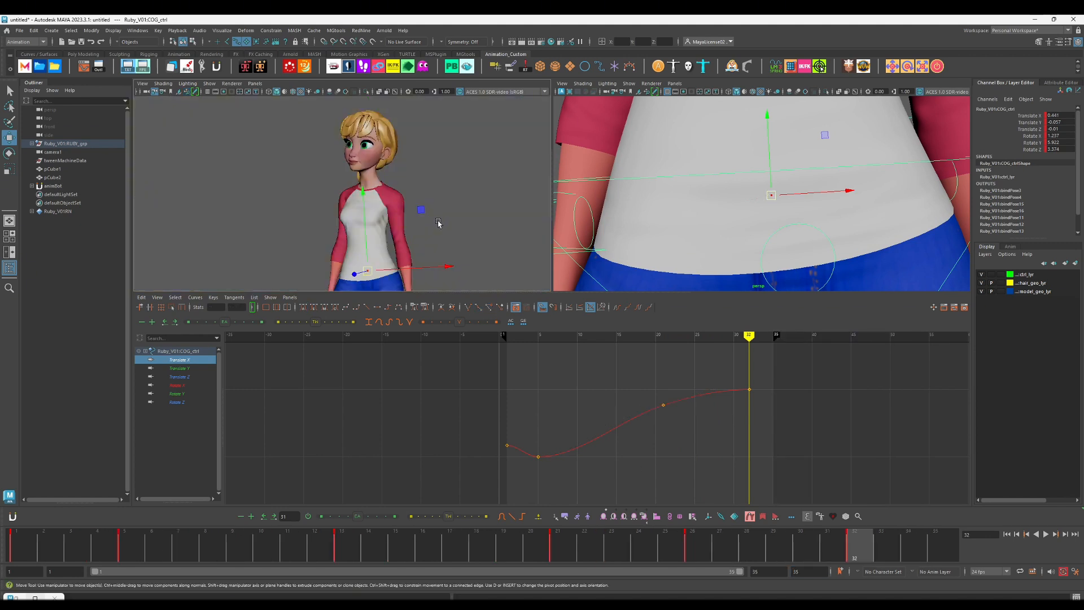
pyautogui.click(14, 558)
pyautogui.hotkey('alt', 'v')
# Step: Raise the COG's Translate Y key at frame 13 to about -0.0727 and play back the softer dip
pyautogui.hotkey('alt', 'v')
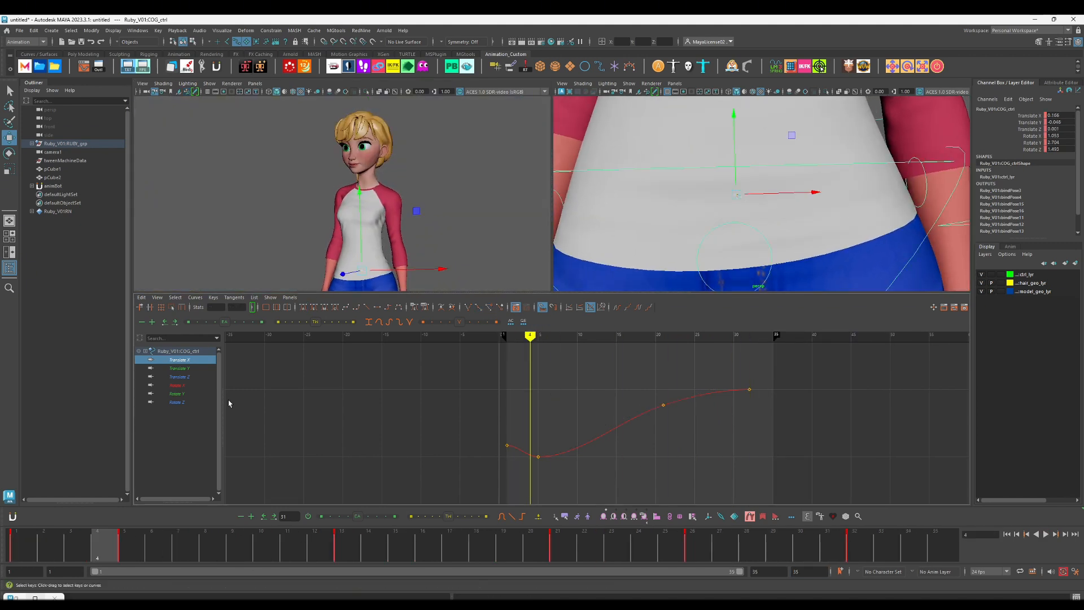
pyautogui.hotkey('alt', 'v')
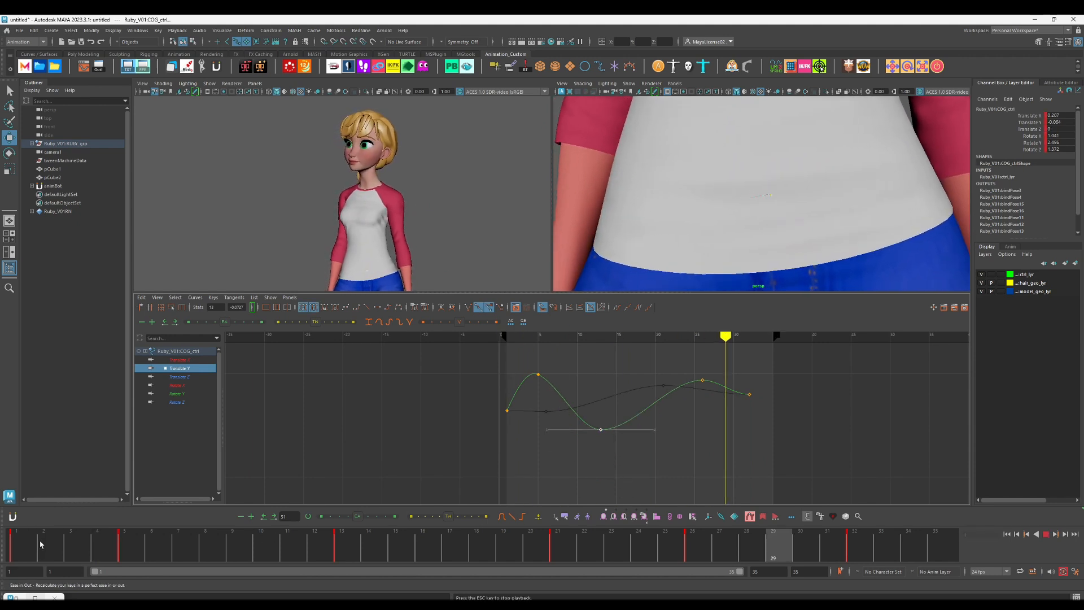
pyautogui.click(260, 559)
pyautogui.moveTo(261, 560); pyautogui.dragTo(342, 546)
# Step: Rotate the COG control around Z to about 3.651 at frame 13 and about 2.227 at frame 32
pyautogui.press('e')
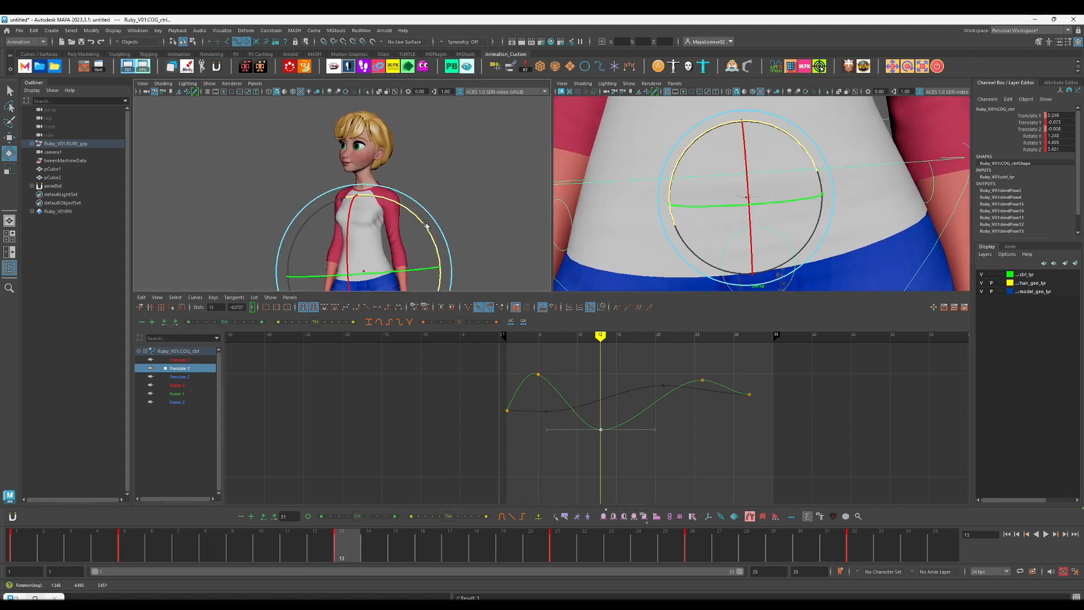
pyautogui.press('.')
pyautogui.press('.')
pyautogui.press('.')
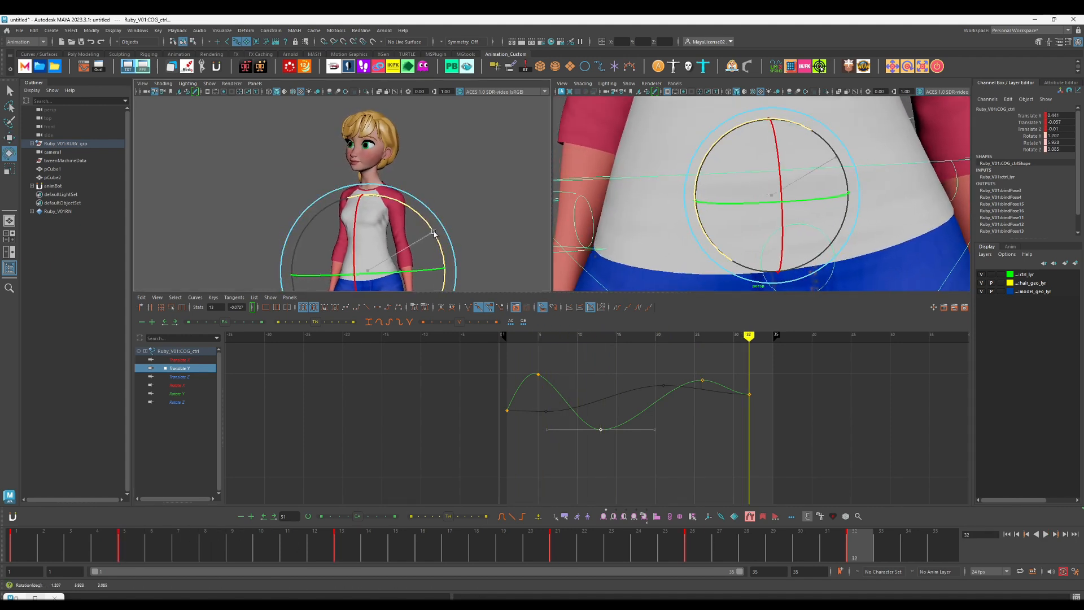
# Step: Delete the COG's Rotate Z key at frame 26 and play back the smoother settle
pyautogui.click(176, 402)
pyautogui.press('f')
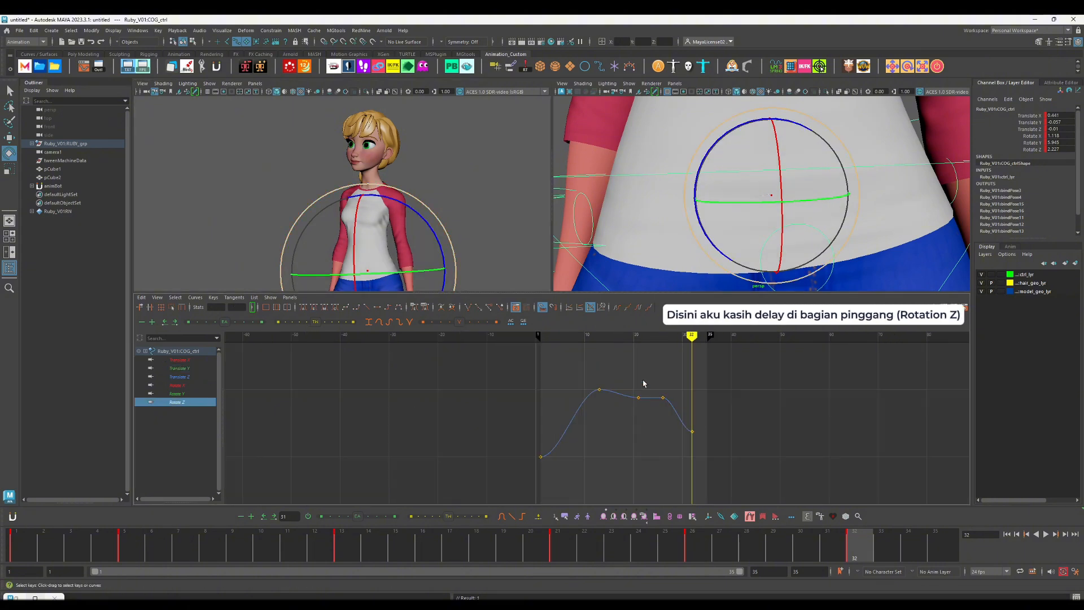
pyautogui.press('Delete')
pyautogui.hotkey('alt', 'v')
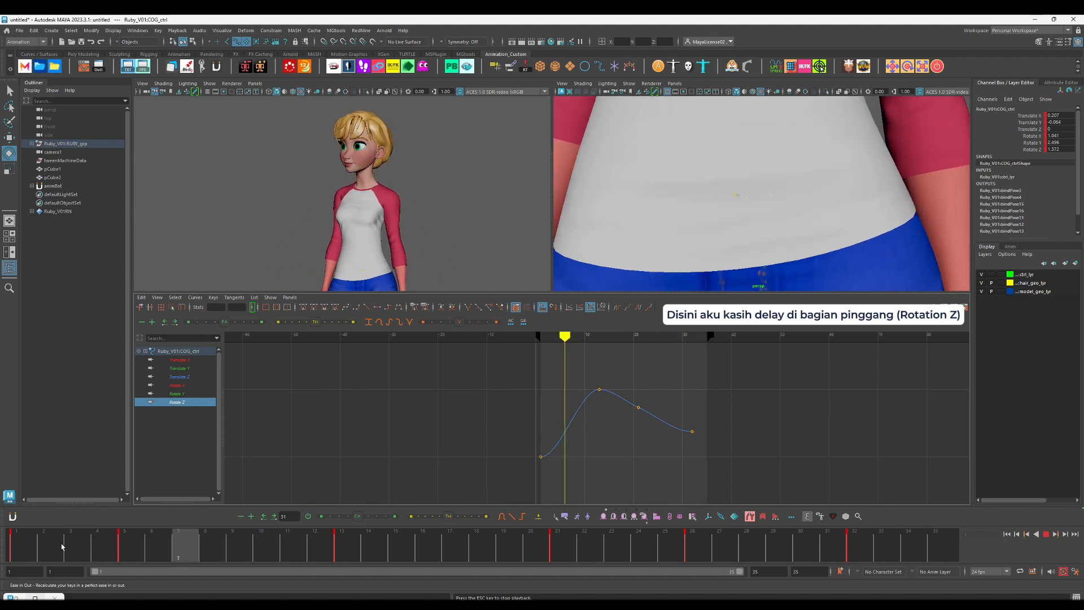
# Step: Add a COG Rotate Z key at frame 5, lower it below the starting value, and play back the anticipation
pyautogui.moveTo(13, 554); pyautogui.dragTo(141, 538)
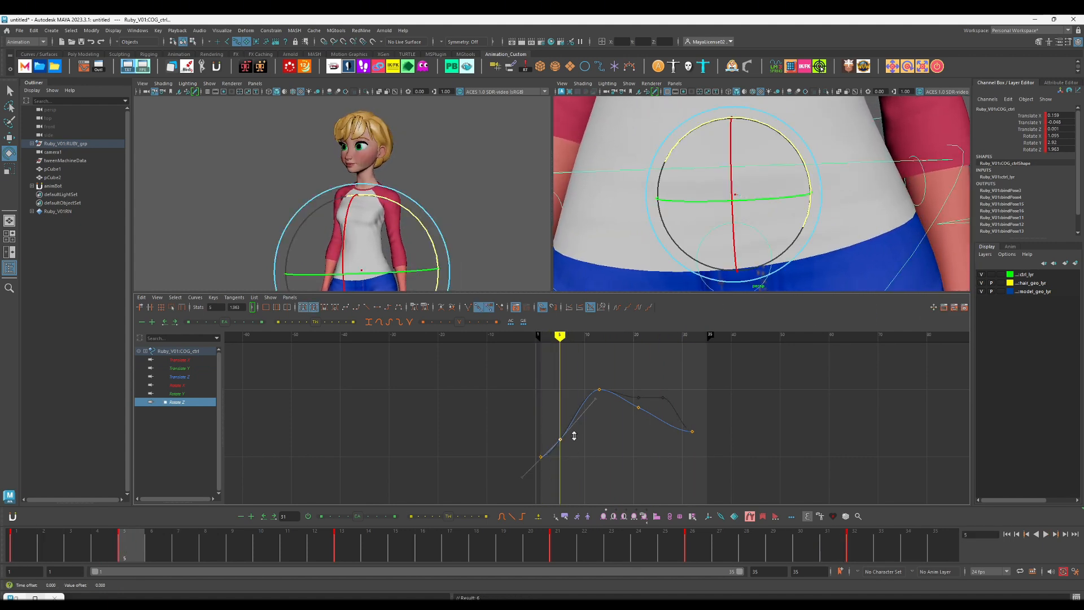
pyautogui.hotkey('alt', 'v')
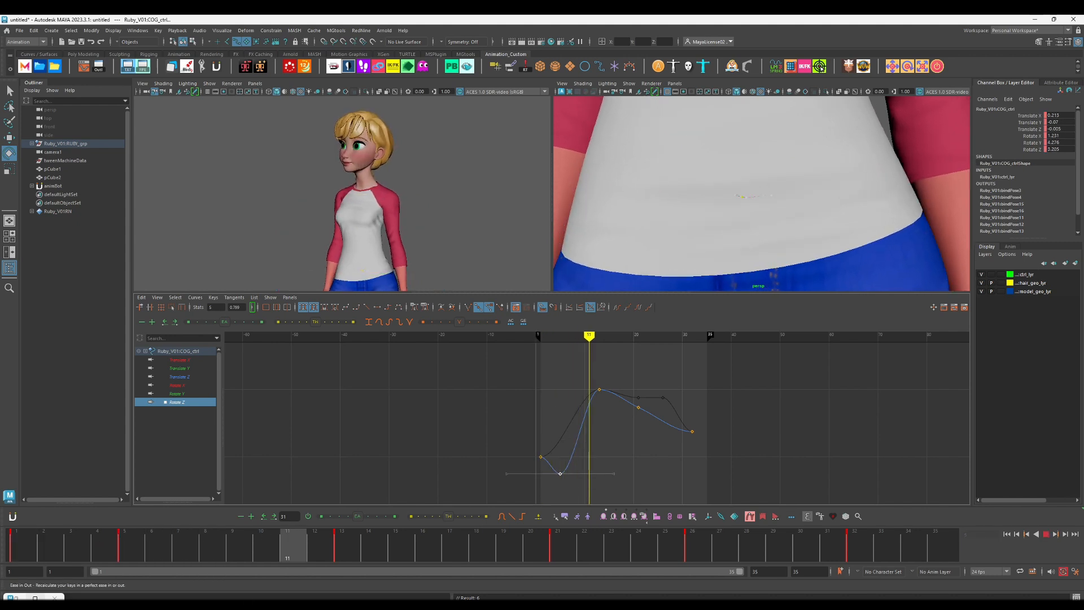
pyautogui.hotkey('alt', 'v')
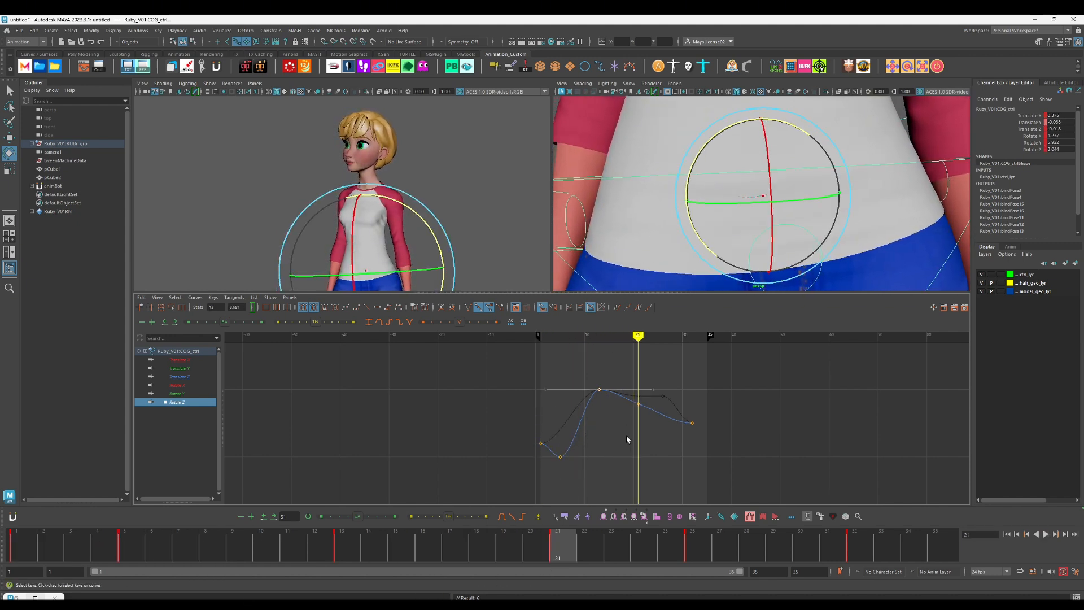
# Step: Delete the COG's Rotate Z key at frame 13, raise the frame 21 key into a delayed peak, and play back
pyautogui.press('Delete')
pyautogui.moveTo(625, 377); pyautogui.dragTo(656, 408)
pyautogui.keyDown('shift'); pyautogui.moveTo(658, 405); pyautogui.dragTo(661, 389, button='middle'); pyautogui.keyUp('shift')
pyautogui.click(12, 551)
pyautogui.hotkey('alt', 'v')
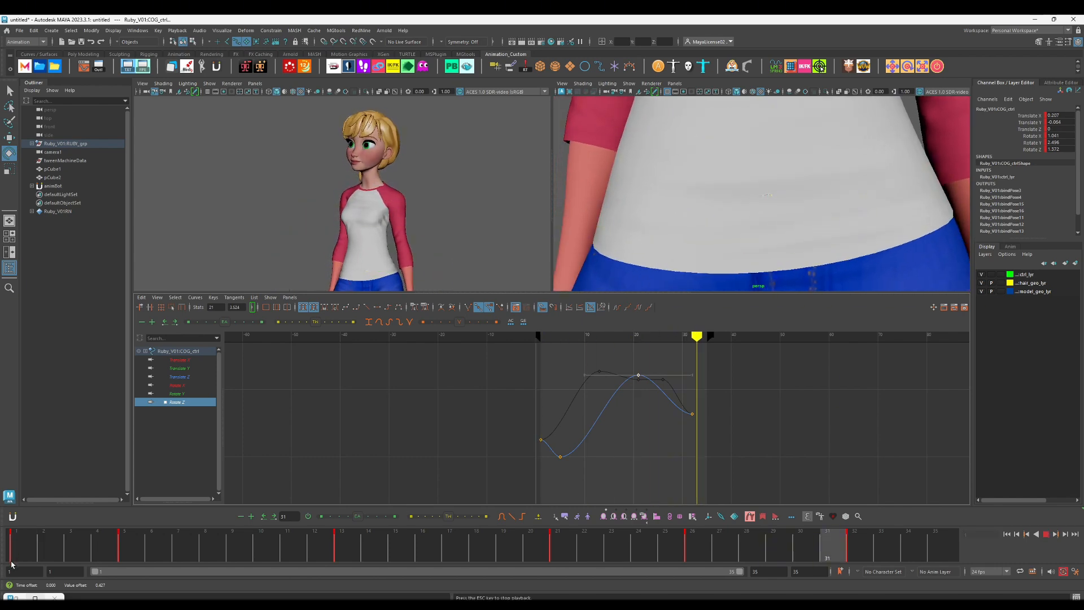
pyautogui.hotkey('alt', 'v')
# Step: Move the COG's Rotate Z peak key from frame 21 to frame 17 and play back the reduced delay
pyautogui.keyDown('shift'); pyautogui.moveTo(695, 375); pyautogui.dragTo(639, 404, button='middle'); pyautogui.keyUp('shift')
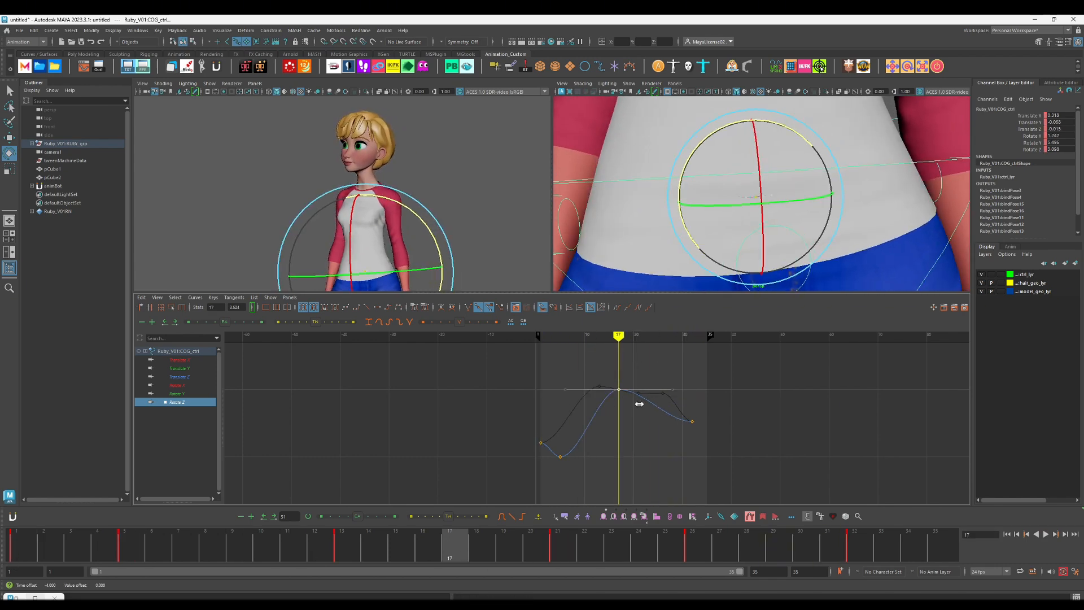
pyautogui.click(130, 546)
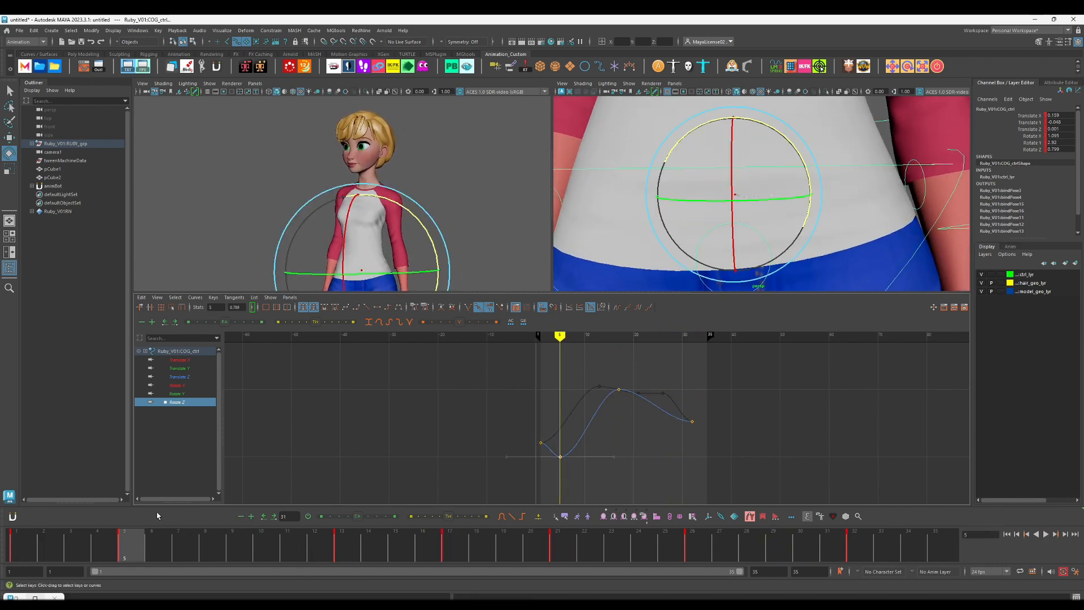
pyautogui.click(13, 556)
pyautogui.hotkey('alt', 'v')
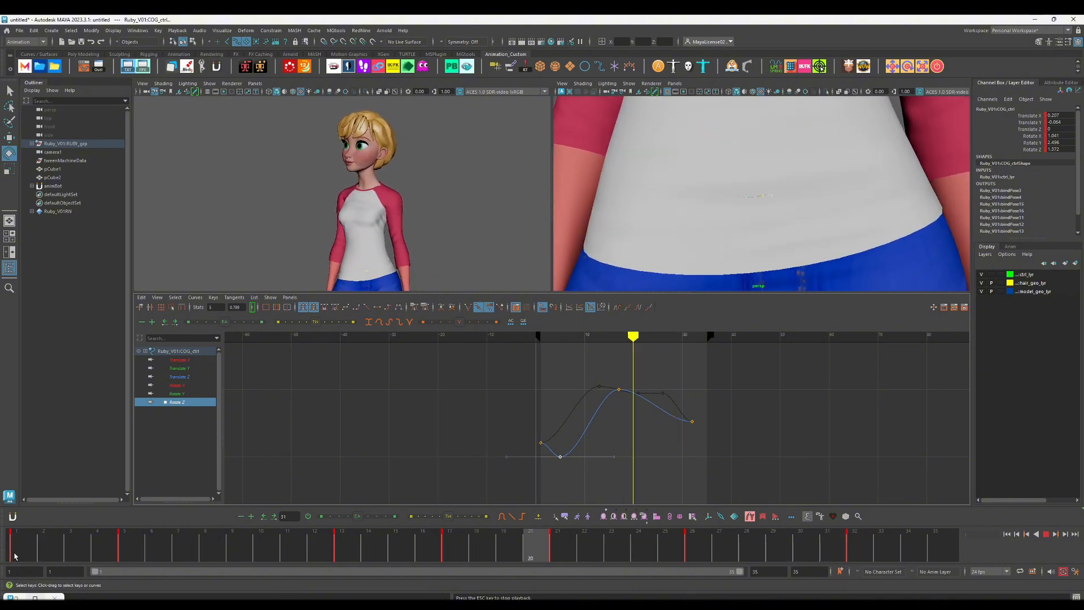
pyautogui.press('Escape')
# Step: Select the chest control and play back the animation with its curves shown
pyautogui.press('w')
pyautogui.click(784, 176)
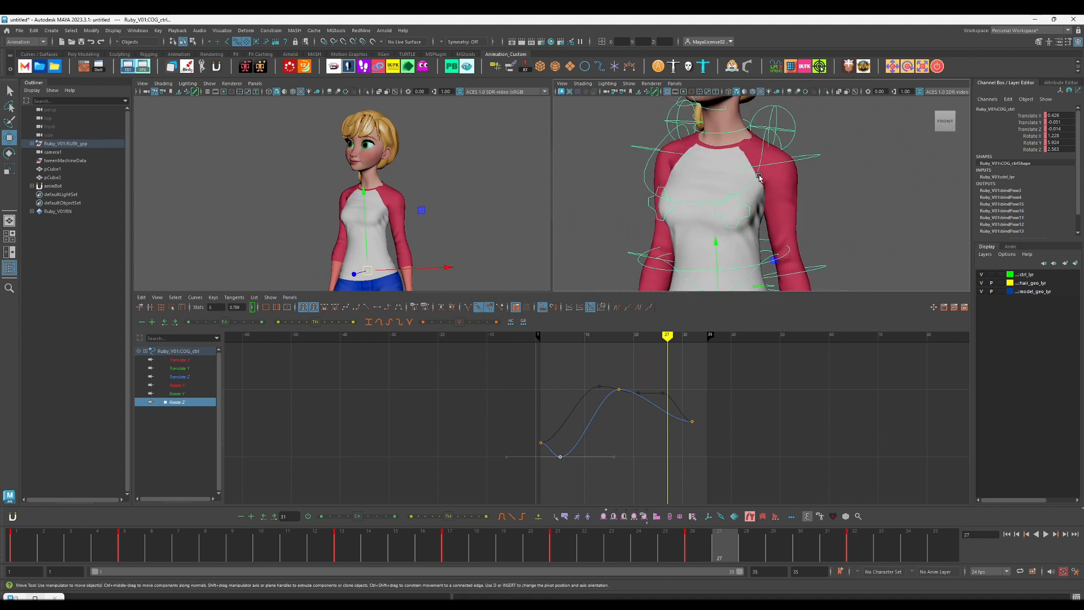
pyautogui.hotkey('alt', 'v')
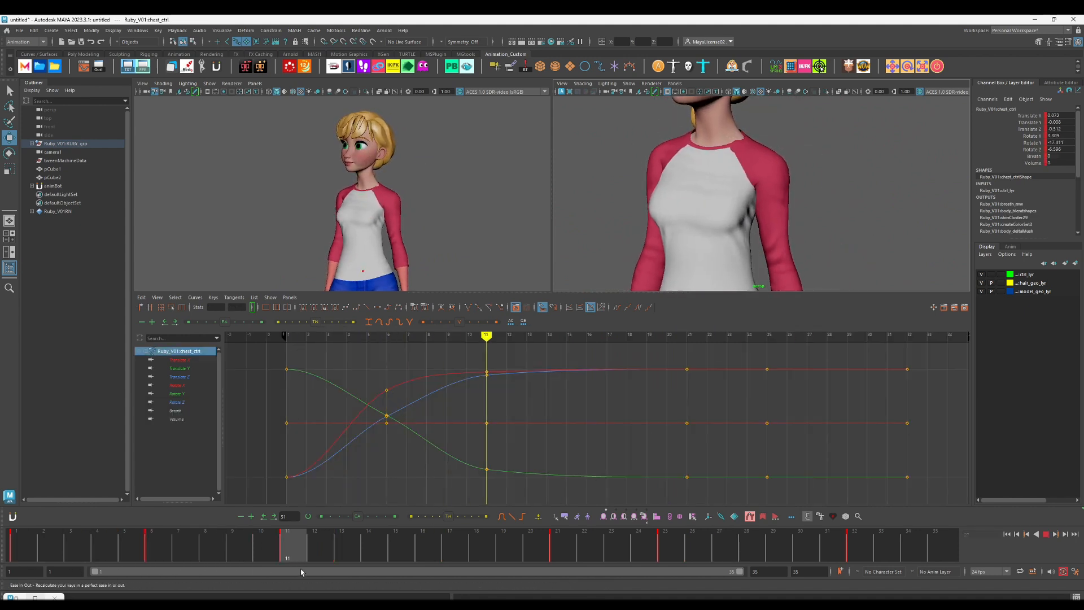
# Step: Rotate the chest control in Z so its Rotate Z curve rises to a peak at frame 21
pyautogui.press('Escape')
pyautogui.press('e')
pyautogui.moveTo(438, 233); pyautogui.dragTo(433, 240)
pyautogui.press(',')
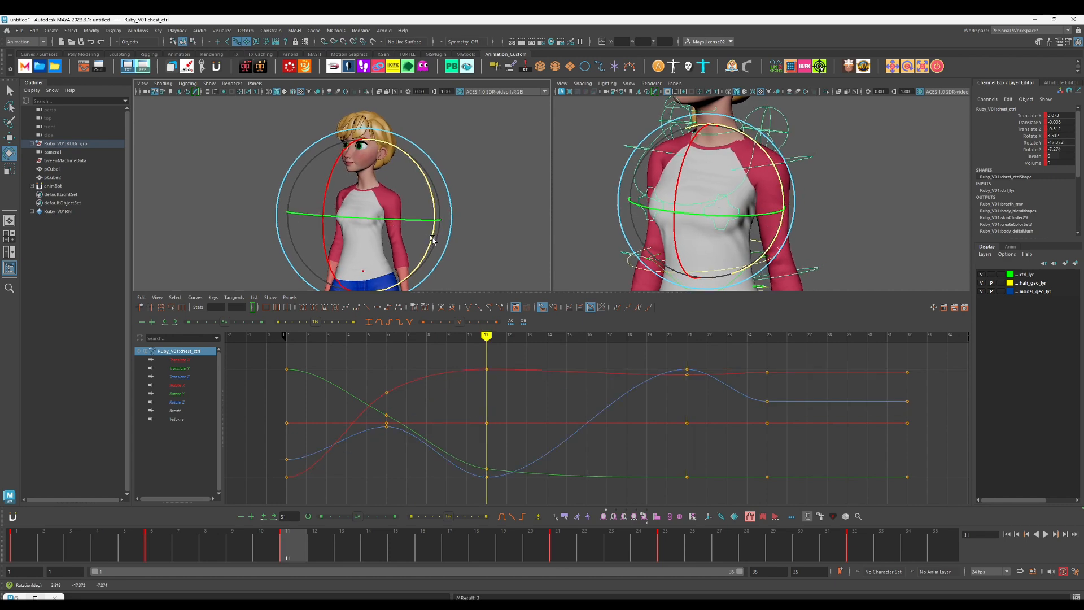
# Step: Play back the chest motion with a lowered Rotate Z at frame 11, then undo that frame 11 rotation
pyautogui.press(',')
pyautogui.press(',')
pyautogui.hotkey('alt', 'v')
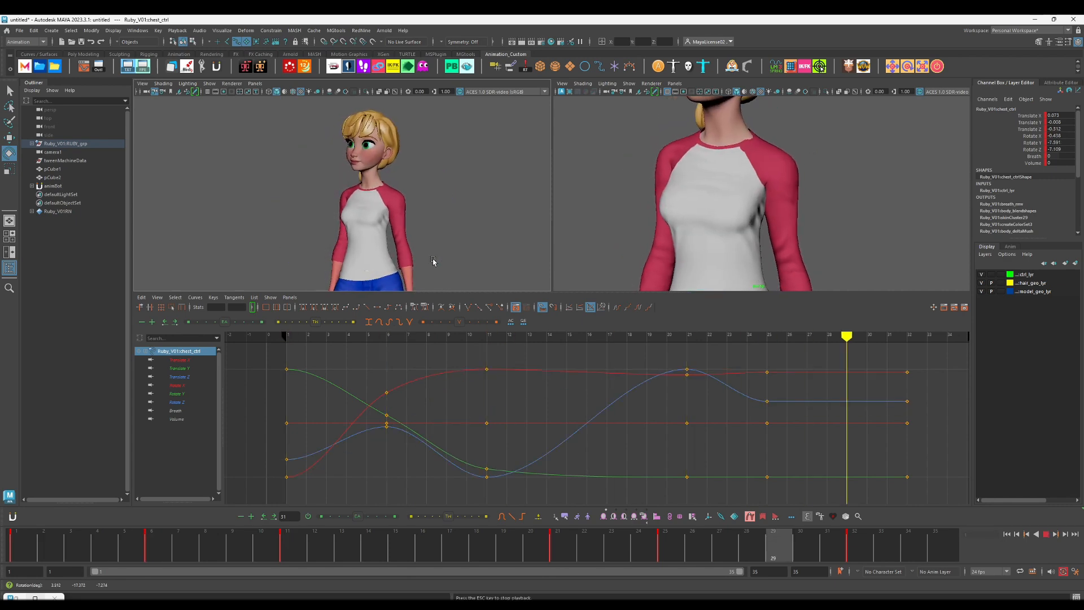
pyautogui.hotkey('alt', 'v')
pyautogui.hotkey('ctrl', 'z')
pyautogui.hotkey('ctrl', 'z')
pyautogui.hotkey('ctrl', 'z')
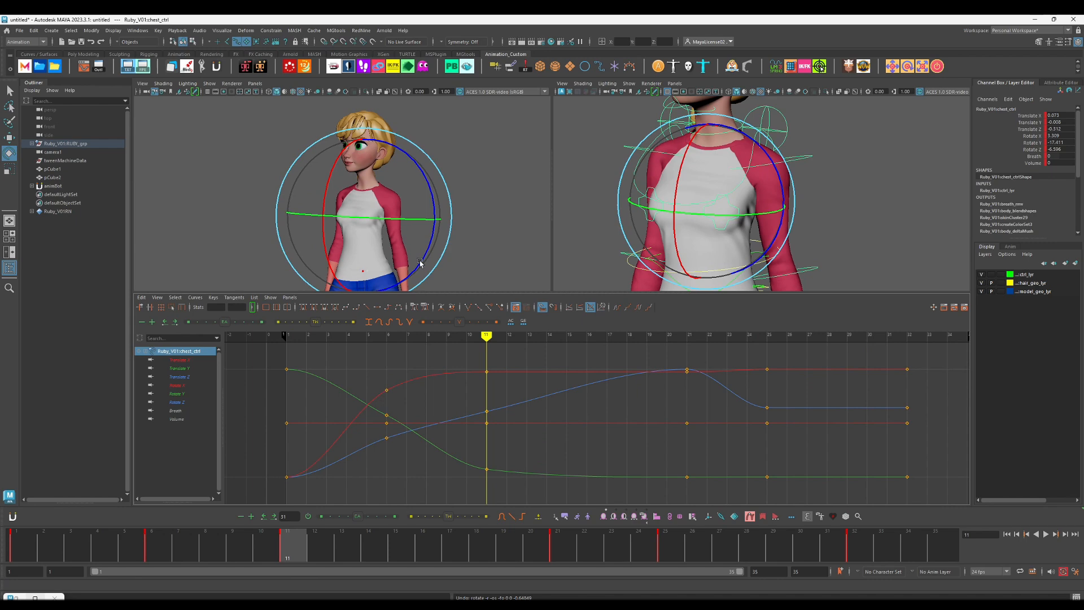
# Step: Play back the chest motion from frame 6 and delete the chest control's keys at frame 25
pyautogui.click(152, 552)
pyautogui.hotkey('alt', 'v')
pyautogui.hotkey('alt', 'v')
pyautogui.click(668, 554)
pyautogui.rightClick(668, 554)
pyautogui.click(711, 379)
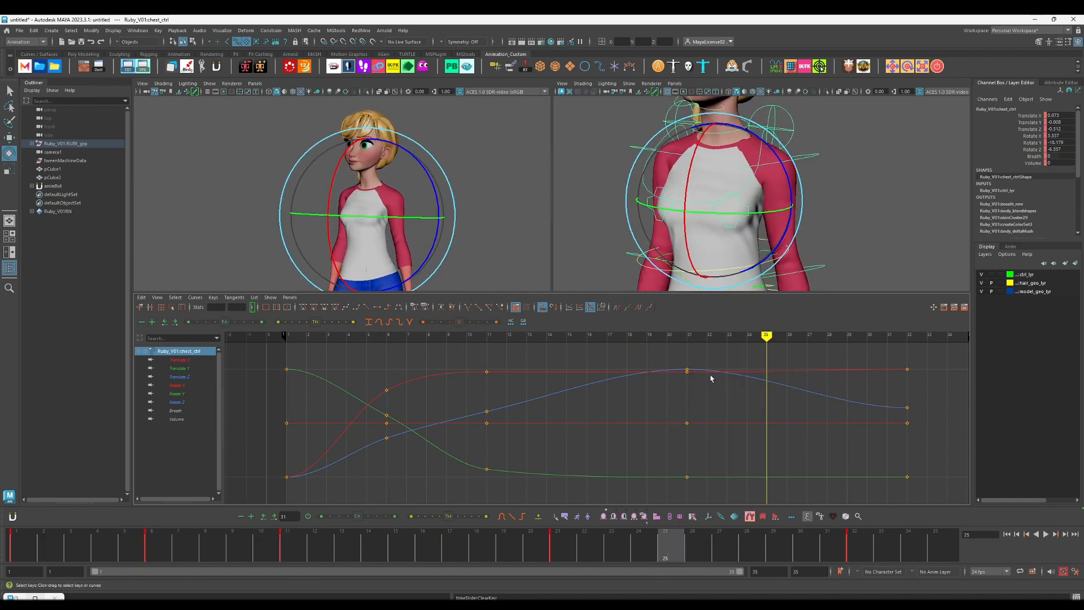
# Step: Raise the chest's Rotate Y key at frame 11 and slightly lower its Rotate Z key at frame 6
pyautogui.press(',')
pyautogui.press(',')
pyautogui.press(',')
pyautogui.press('f')
pyautogui.keyDown('alt'); pyautogui.moveTo(358, 192); pyautogui.dragTo(188, 143, button='right'); pyautogui.keyUp('alt')
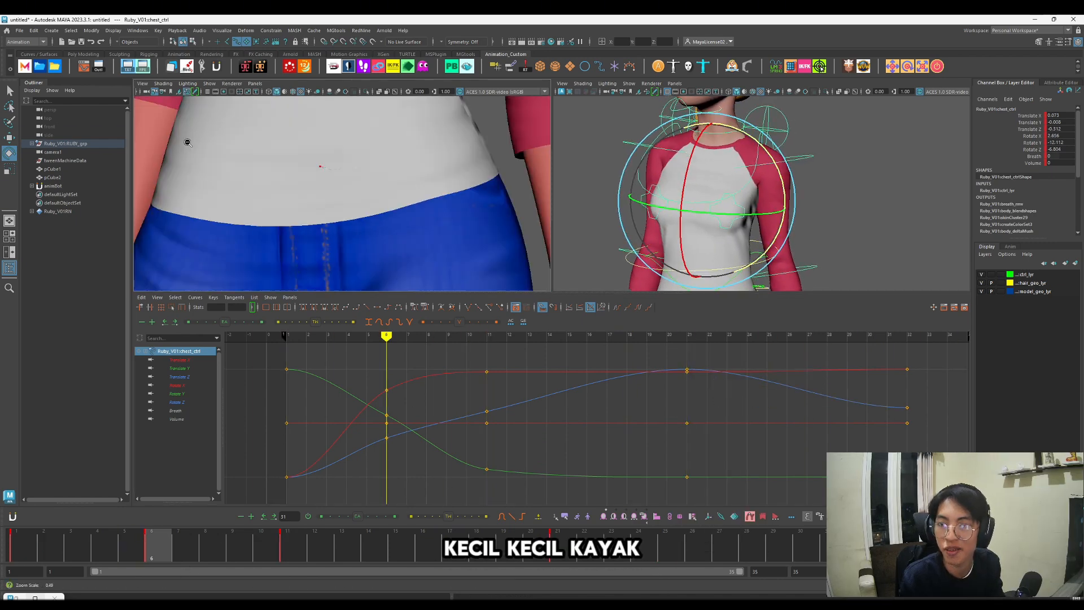
pyautogui.scroll(-4, 187, 143)
pyautogui.keyDown('alt'); pyautogui.moveTo(381, 202); pyautogui.dragTo(378, 243, button='middle'); pyautogui.keyUp('alt')
pyautogui.keyDown('alt'); pyautogui.moveTo(356, 123); pyautogui.dragTo(374, 243, button='middle'); pyautogui.keyUp('alt')
pyautogui.scroll(-4, 388, 168)
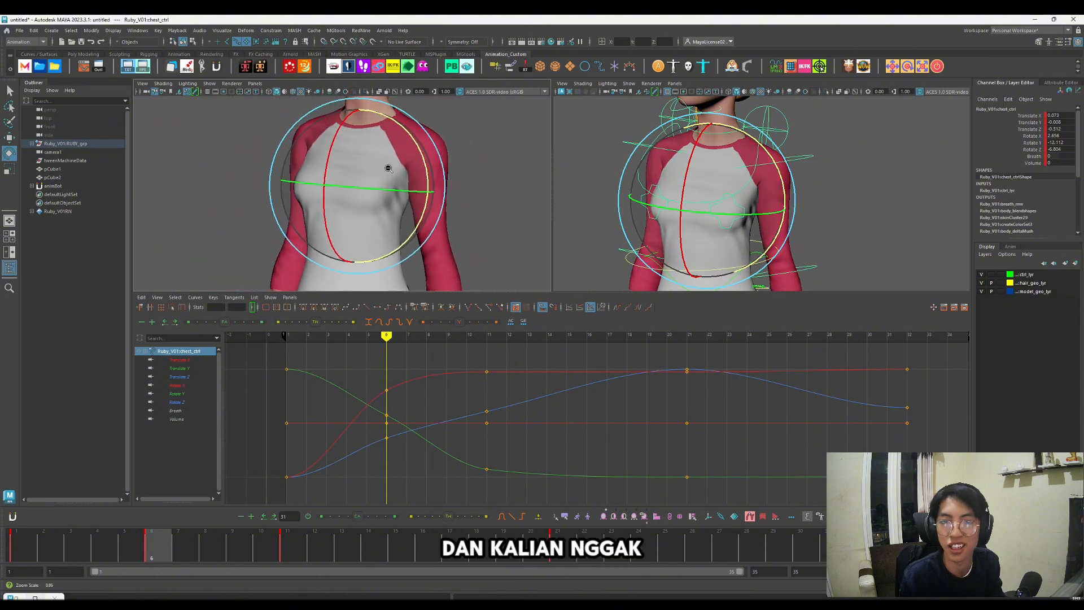
pyautogui.scroll(-2, 389, 169)
pyautogui.click(492, 486)
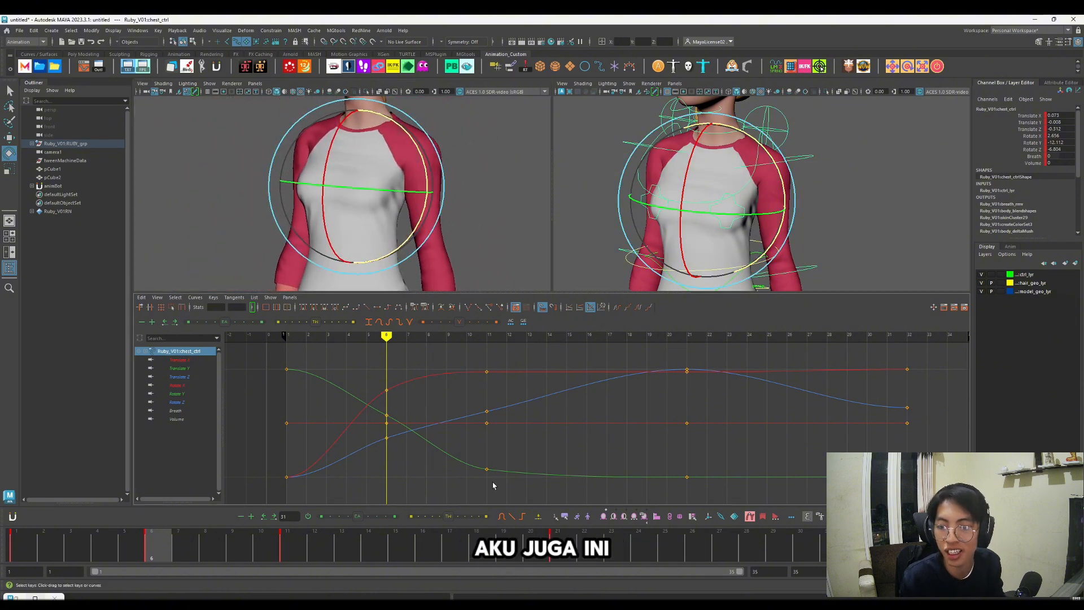
pyautogui.press('w')
pyautogui.moveTo(386, 438); pyautogui.dragTo(389, 442)
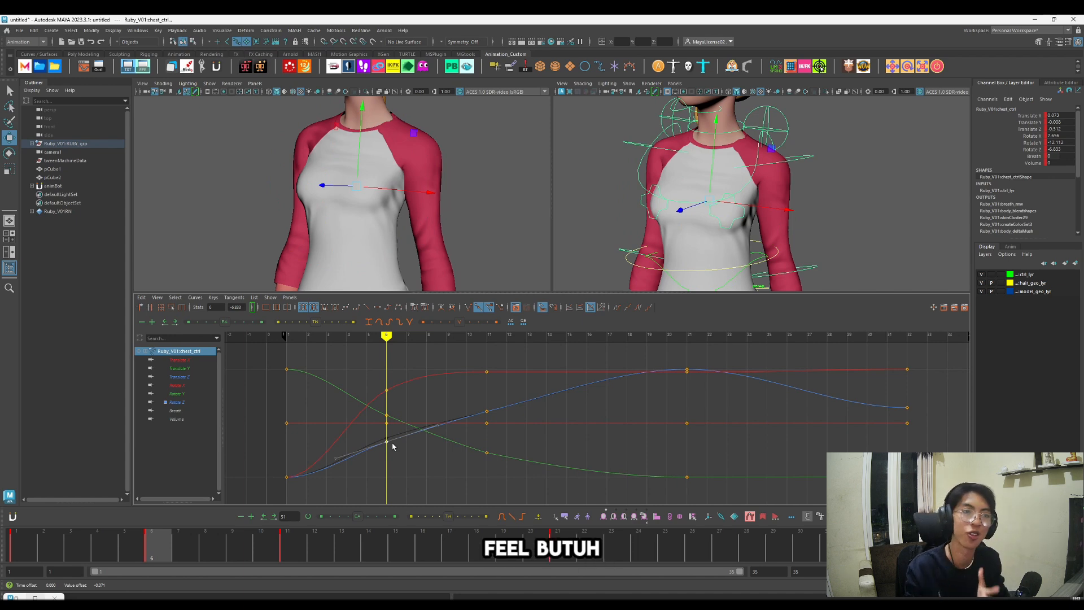
pyautogui.click(438, 404)
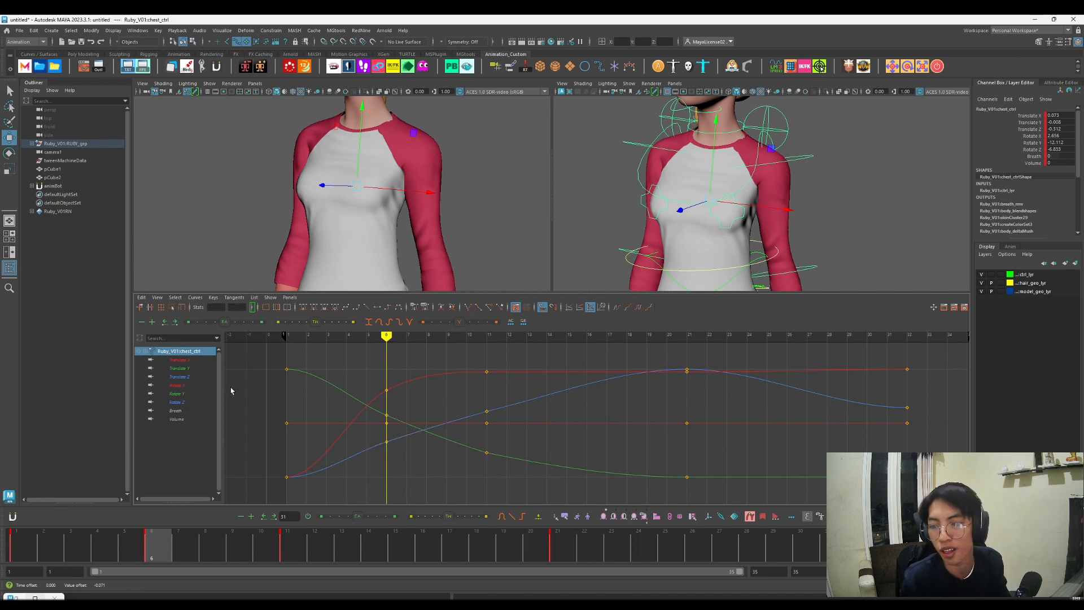
# Step: Examine the chest control's Translate X, Rotate X and Rotate Z curves one at a time
pyautogui.click(189, 367)
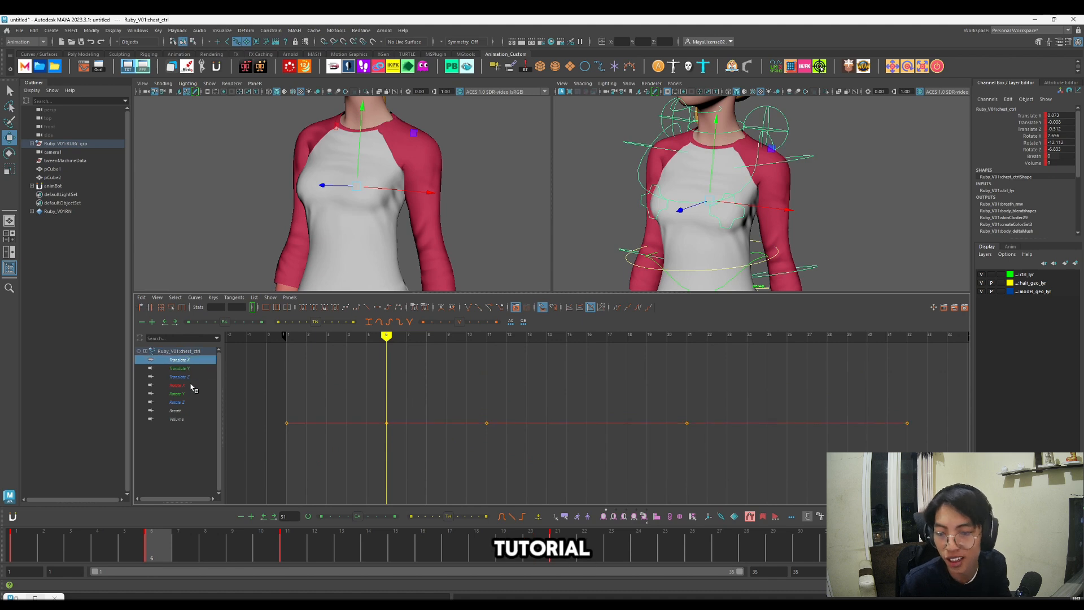
pyautogui.click(190, 385)
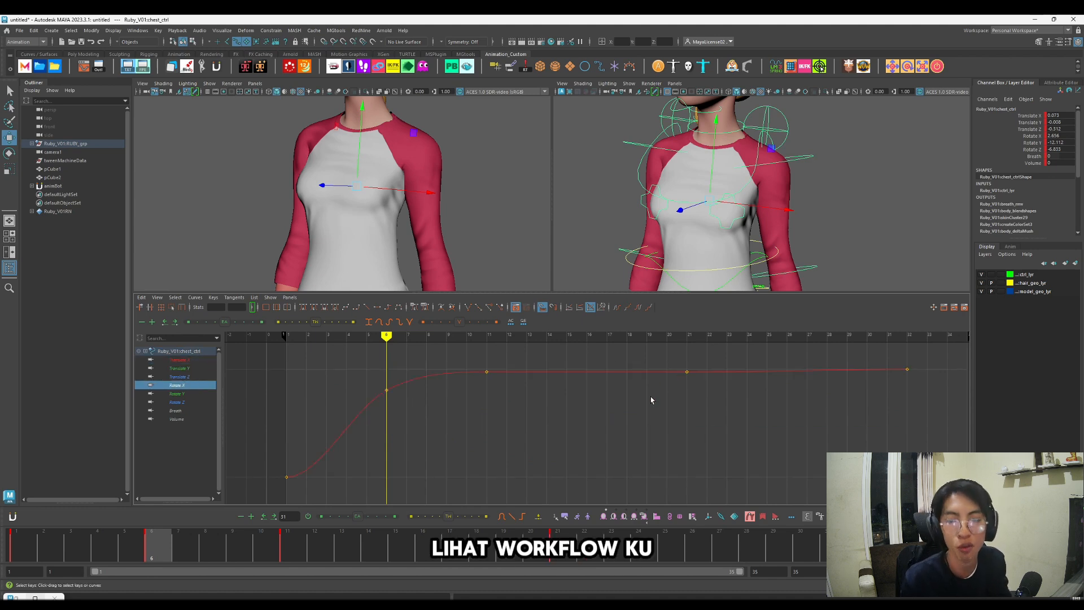
pyautogui.click(687, 371)
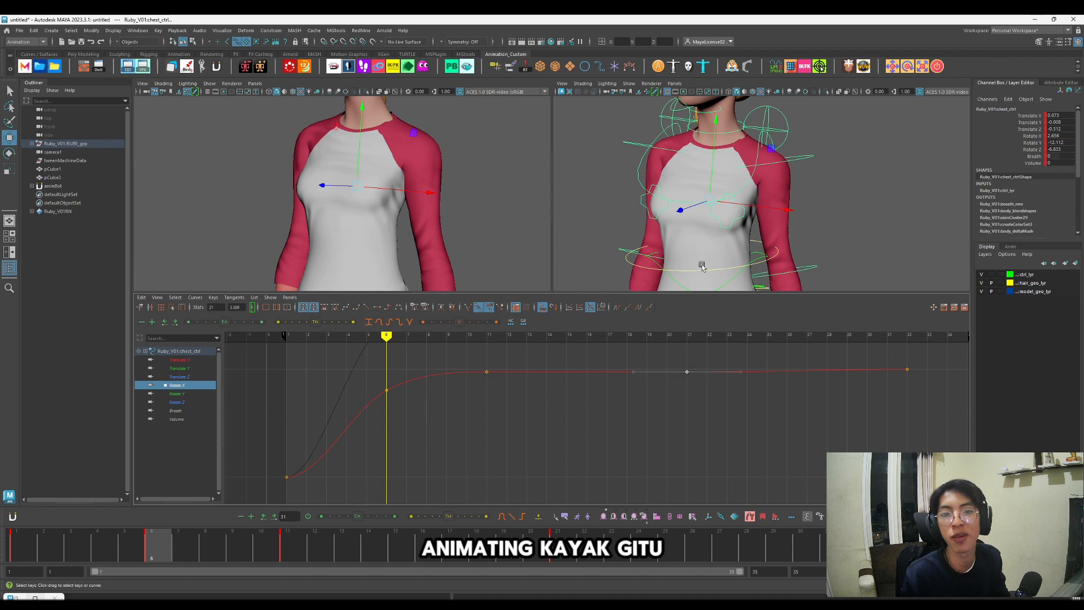
pyautogui.press('e')
pyautogui.click(187, 401)
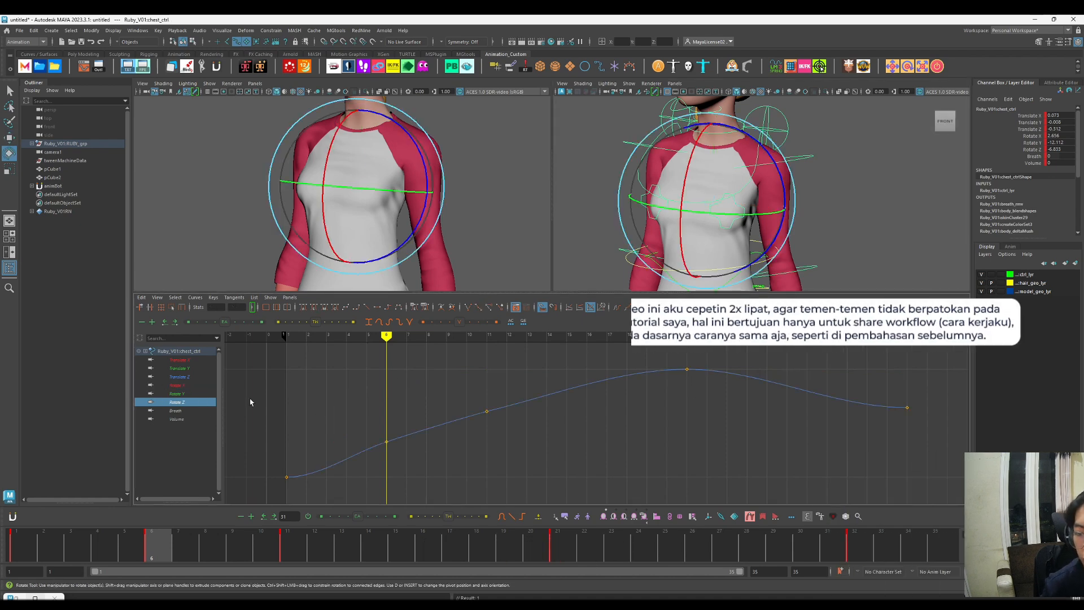
# Step: Slightly raise the chest's Rotate Z key at frame 11 and play back the animation from the start
pyautogui.scroll(1, 491, 418)
pyautogui.keyDown('shift'); pyautogui.moveTo(491, 418); pyautogui.dragTo(493, 395, button='middle'); pyautogui.keyUp('shift')
pyautogui.scroll(-1, 490, 404)
pyautogui.scroll(-1, 488, 406)
pyautogui.click(396, 415)
pyautogui.click(24, 544)
pyautogui.hotkey('alt', 'v')
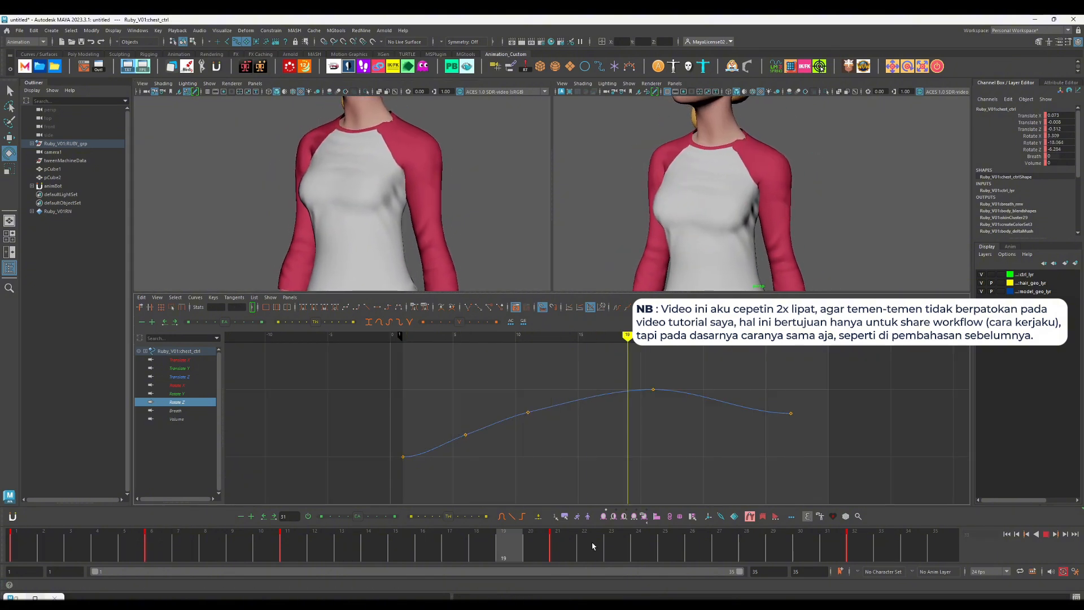
pyautogui.hotkey('alt', 'v')
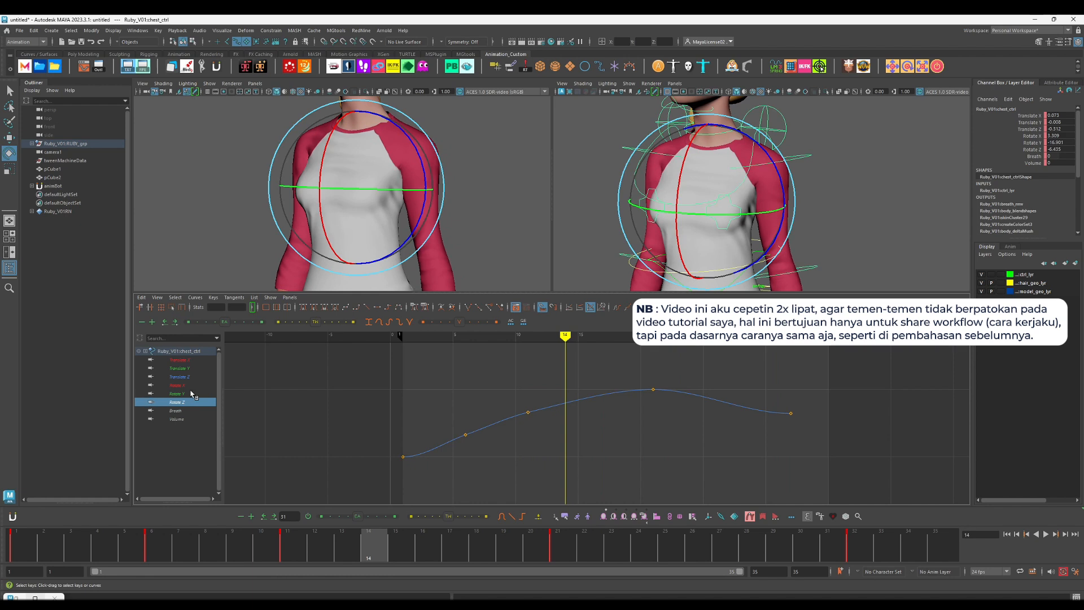
# Step: Isolate the chest's Rotate Y curve, raise its key at frame 32 and play back the animation
pyautogui.click(176, 394)
pyautogui.moveTo(425, 542); pyautogui.dragTo(853, 552)
pyautogui.moveTo(762, 415); pyautogui.dragTo(793, 456)
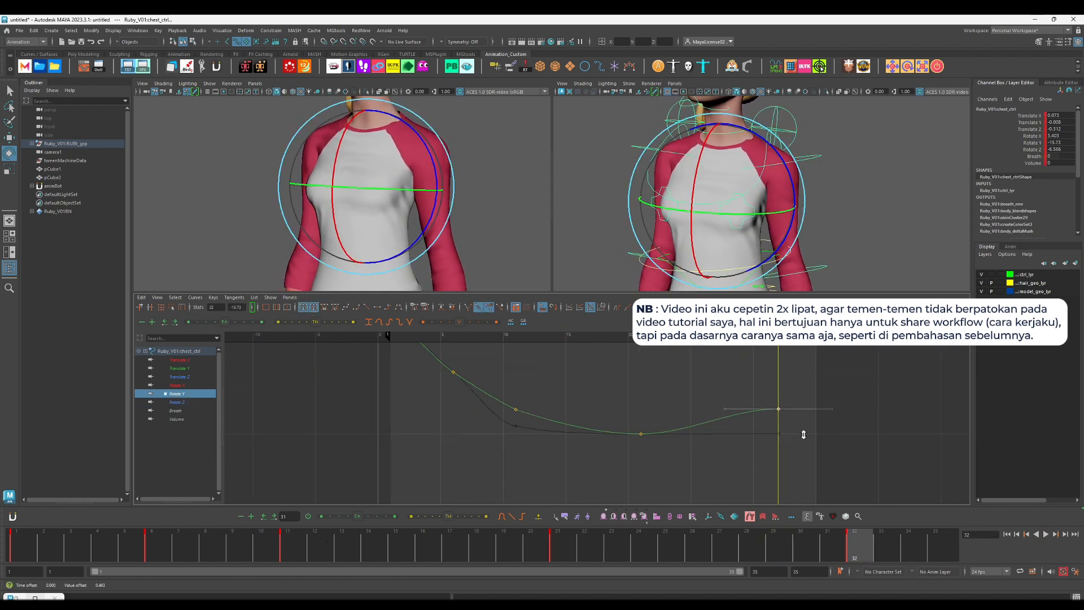
pyautogui.click(805, 442)
pyautogui.hotkey('alt', 'v')
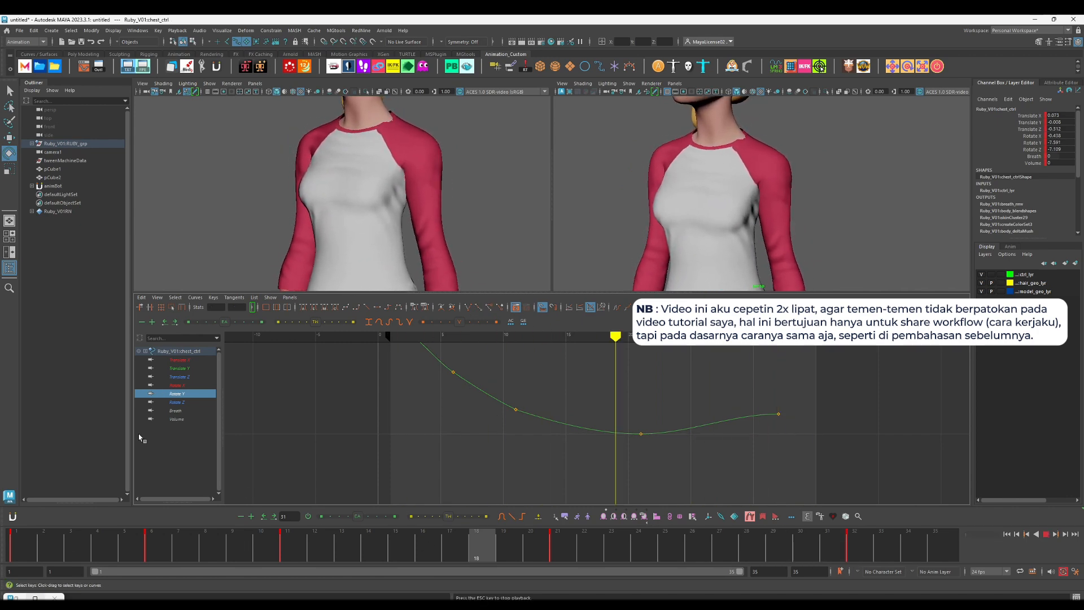
pyautogui.press('Escape')
# Step: Try rotating the chest control in X at frame 9, undo the rotation and play back
pyautogui.click(177, 386)
pyautogui.press('e')
pyautogui.moveTo(290, 545); pyautogui.dragTo(240, 558)
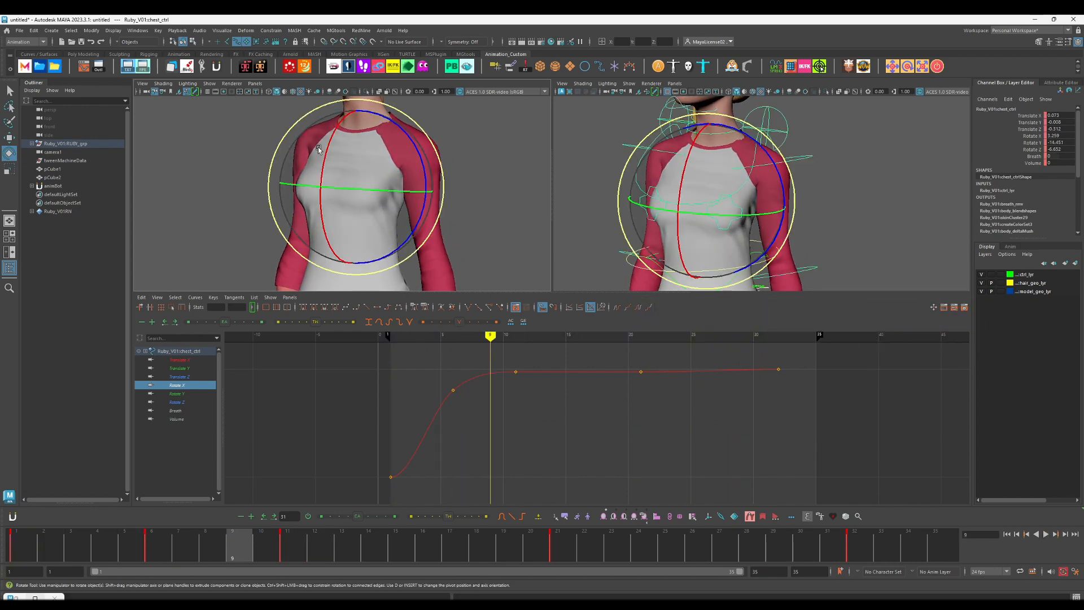
pyautogui.moveTo(319, 150); pyautogui.dragTo(326, 160)
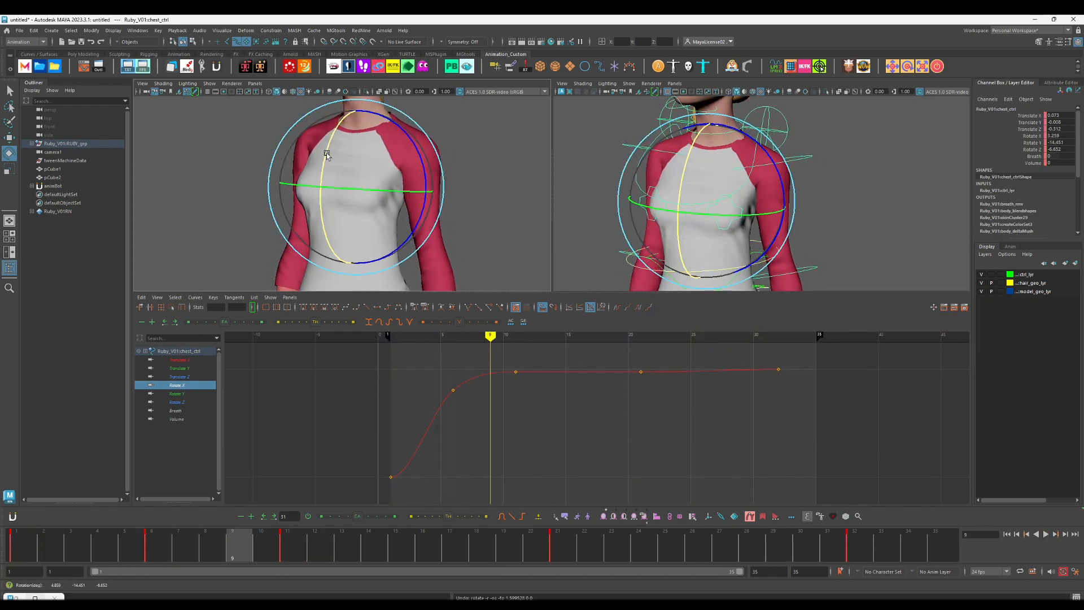
pyautogui.hotkey('alt', 'v')
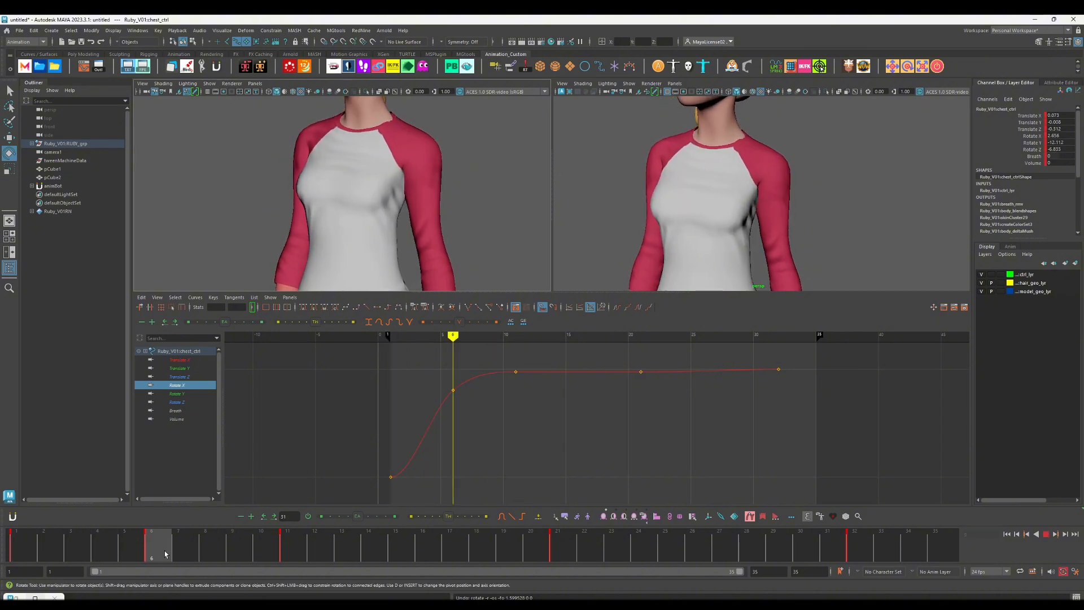
pyautogui.hotkey('alt', 'v')
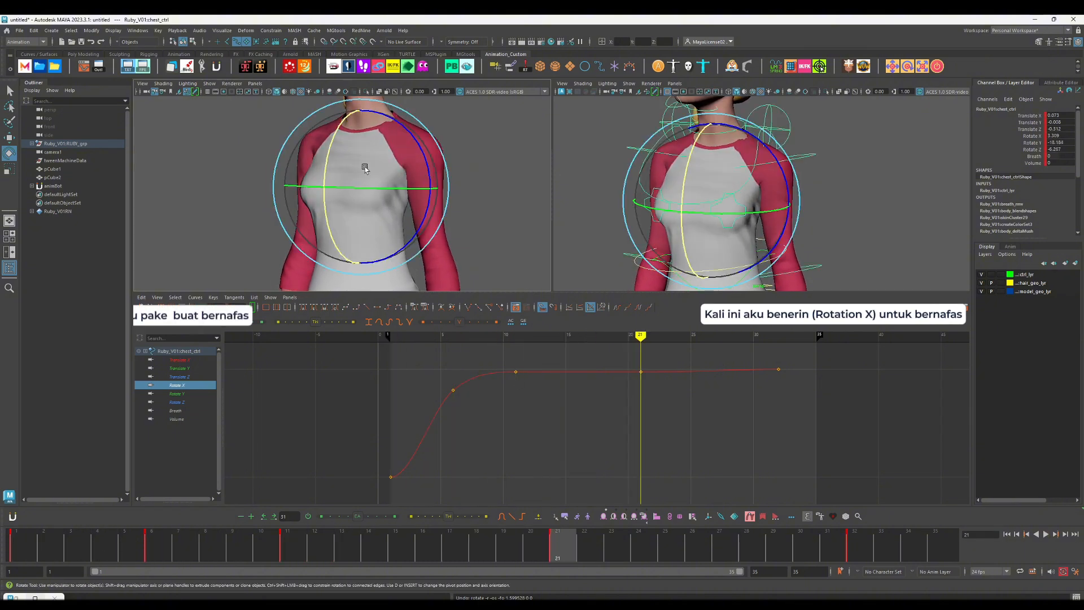
# Step: Raise the chest's Rotate X key at frame 21 for breathing, delete the key before it and play back
pyautogui.moveTo(634, 360); pyautogui.dragTo(651, 397)
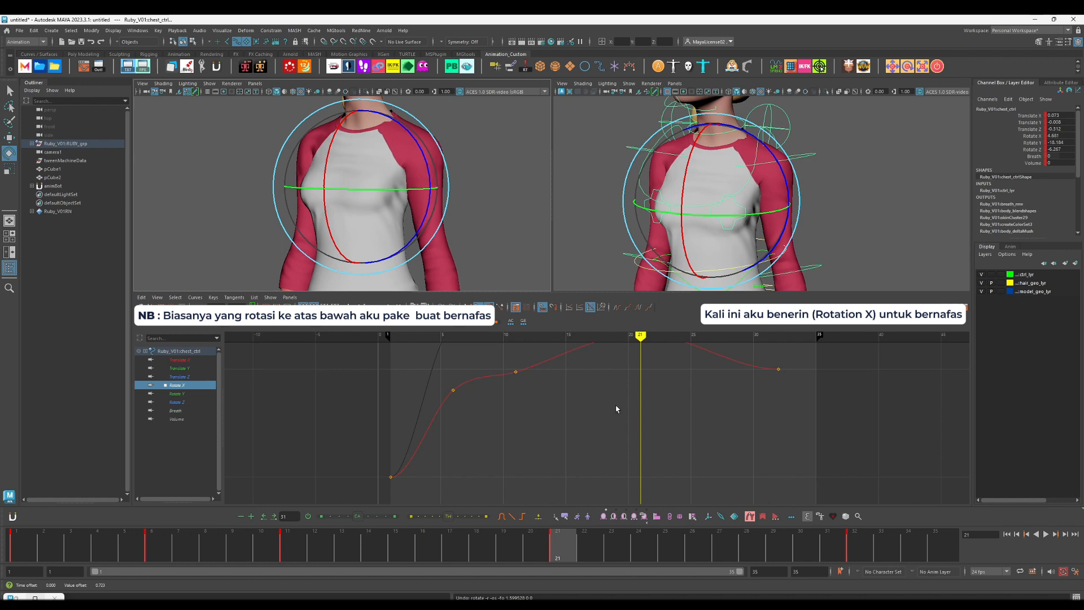
pyautogui.scroll(-3, 616, 409)
pyautogui.moveTo(545, 391); pyautogui.dragTo(565, 434)
pyautogui.press('Delete')
pyautogui.hotkey('alt', 'v')
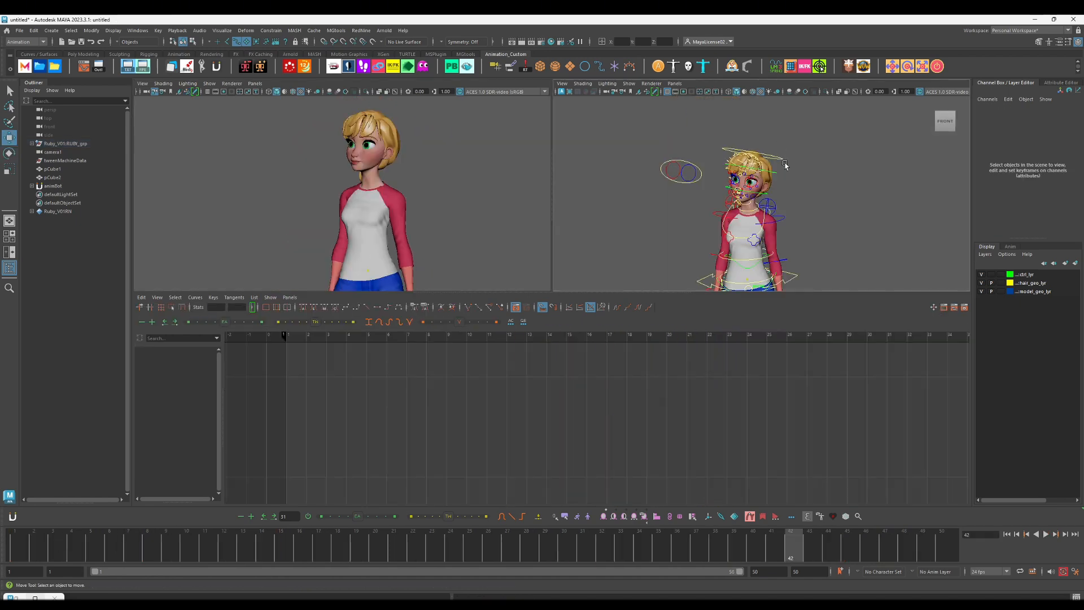
# Step: Try rotating the head control at frame 21 and with an extra key at frame 16, then undo the changes
pyautogui.moveTo(159, 543); pyautogui.dragTo(393, 544)
pyautogui.press('e')
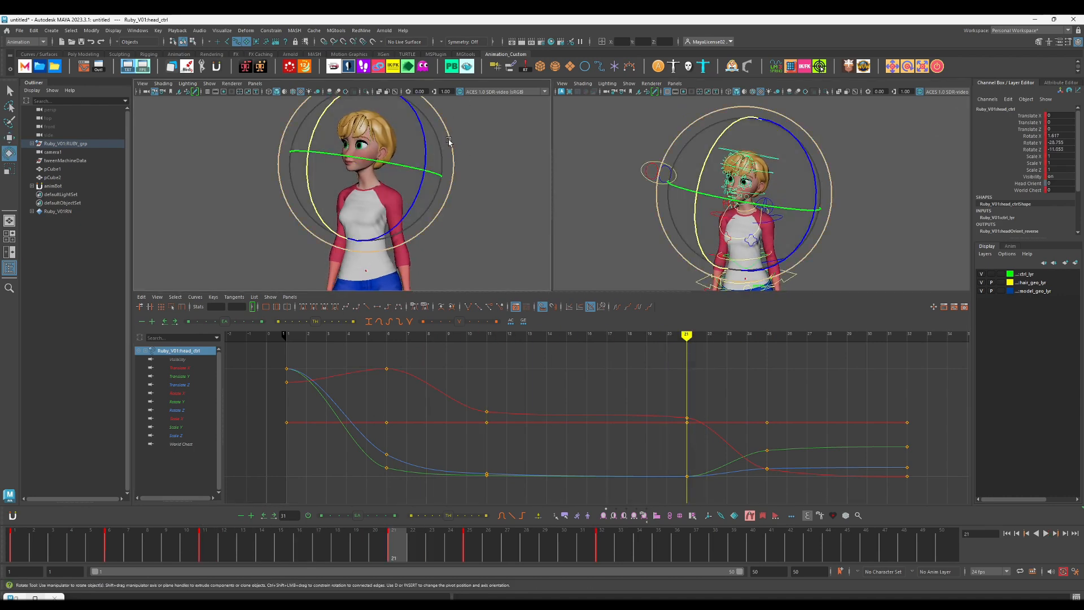
pyautogui.hotkey('ctrl', 'z')
pyautogui.hotkey('ctrl', 'z')
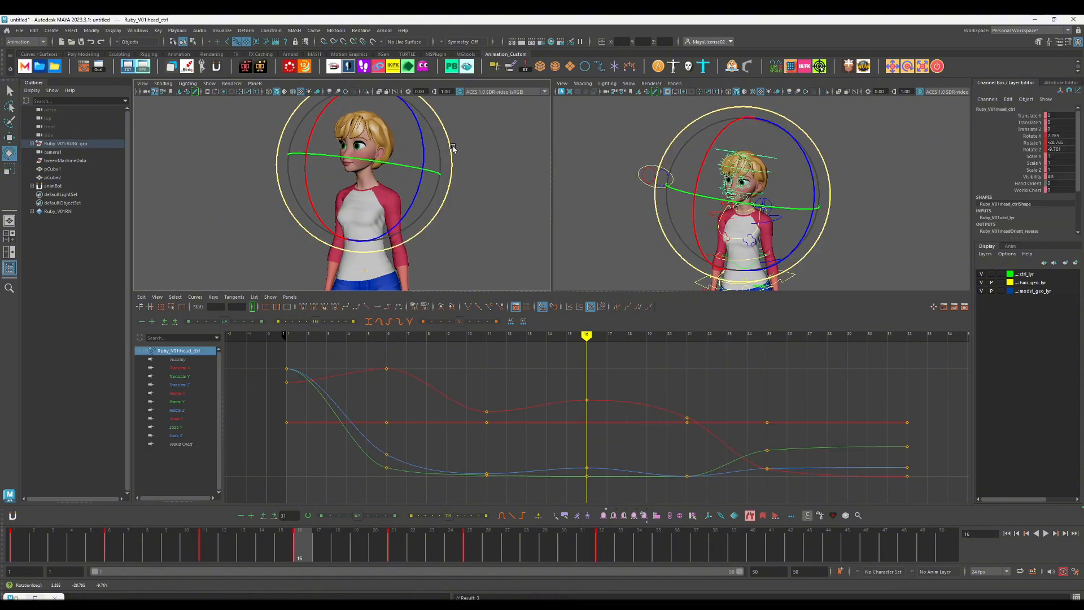
pyautogui.press(',')
pyautogui.hotkey('alt', 'v')
# Step: Rotate the head control's pose at frame 21 slightly and play back the head motion
pyautogui.hotkey('alt', 'v')
pyautogui.hotkey('ctrl', 'z')
pyautogui.hotkey('ctrl', 'z')
pyautogui.press('.')
pyautogui.moveTo(453, 157); pyautogui.dragTo(449, 156)
pyautogui.hotkey('alt', 'v')
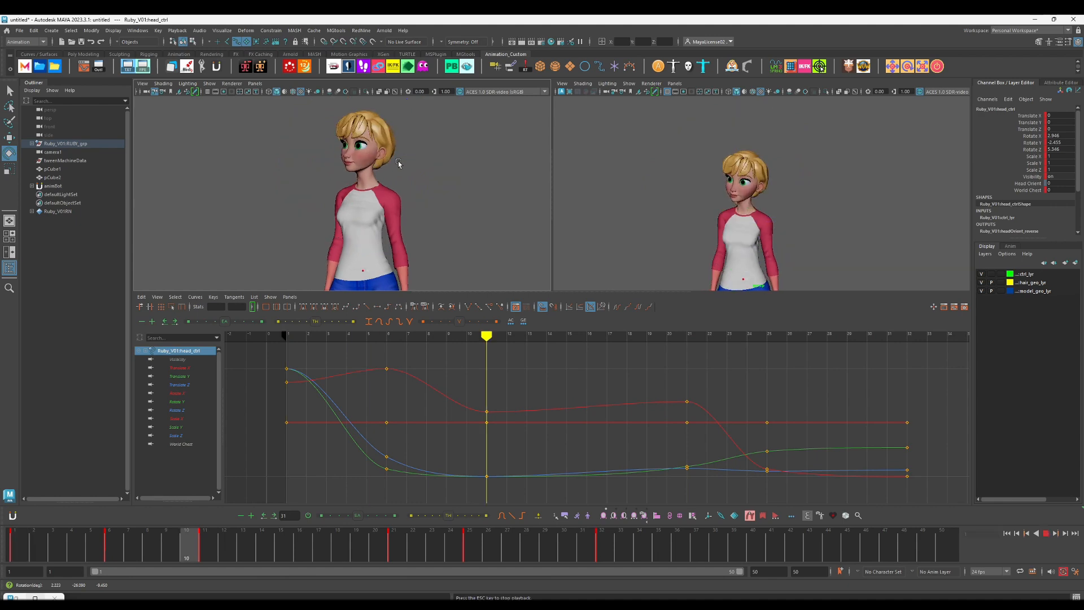
pyautogui.press('Escape')
# Step: Move the head control's keys from frame 21 to frame 20 and play back the new timing
pyautogui.keyDown('shift'); pyautogui.click(397, 548); pyautogui.keyUp('shift')
pyautogui.moveTo(396, 549); pyautogui.dragTo(378, 548)
pyautogui.click(305, 541)
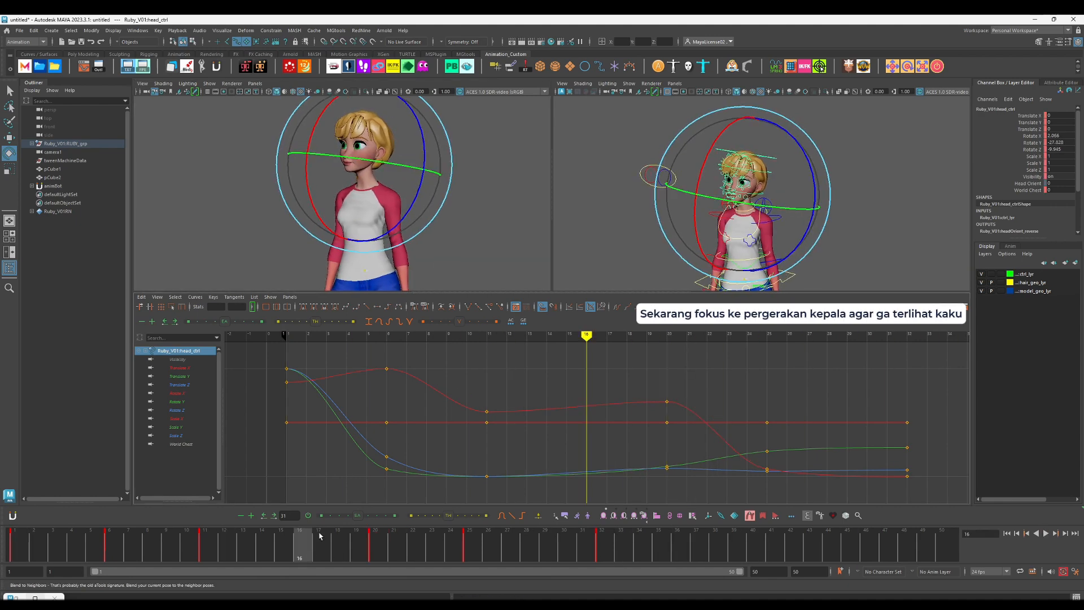
pyautogui.press('.')
pyautogui.hotkey('alt', 'v')
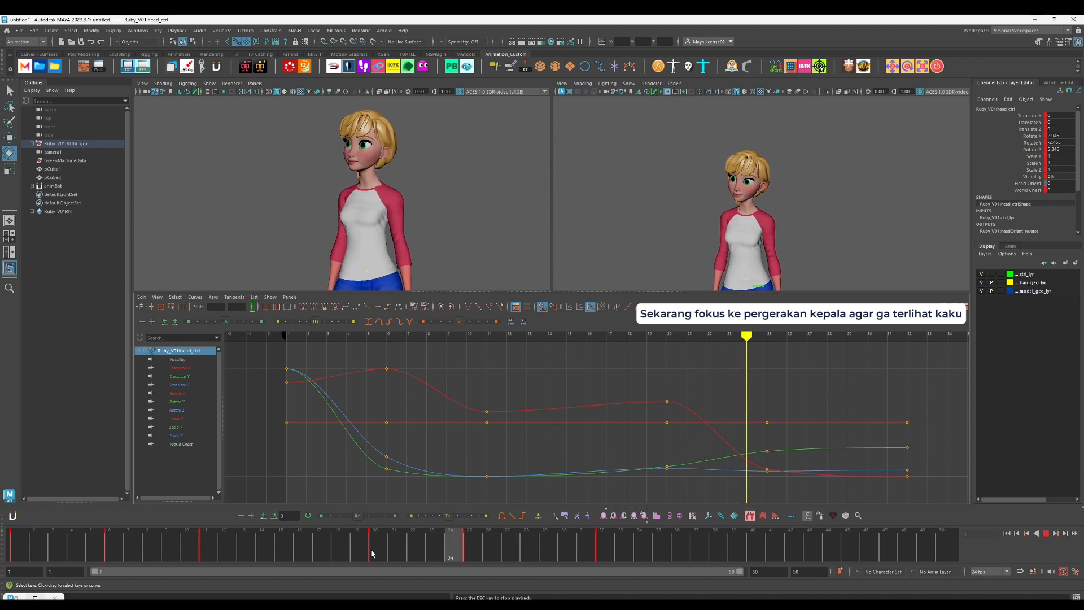
# Step: Rotate the head control in Y and make its pose at frame 25 match frame 32
pyautogui.moveTo(310, 552); pyautogui.dragTo(383, 549)
pyautogui.press('.')
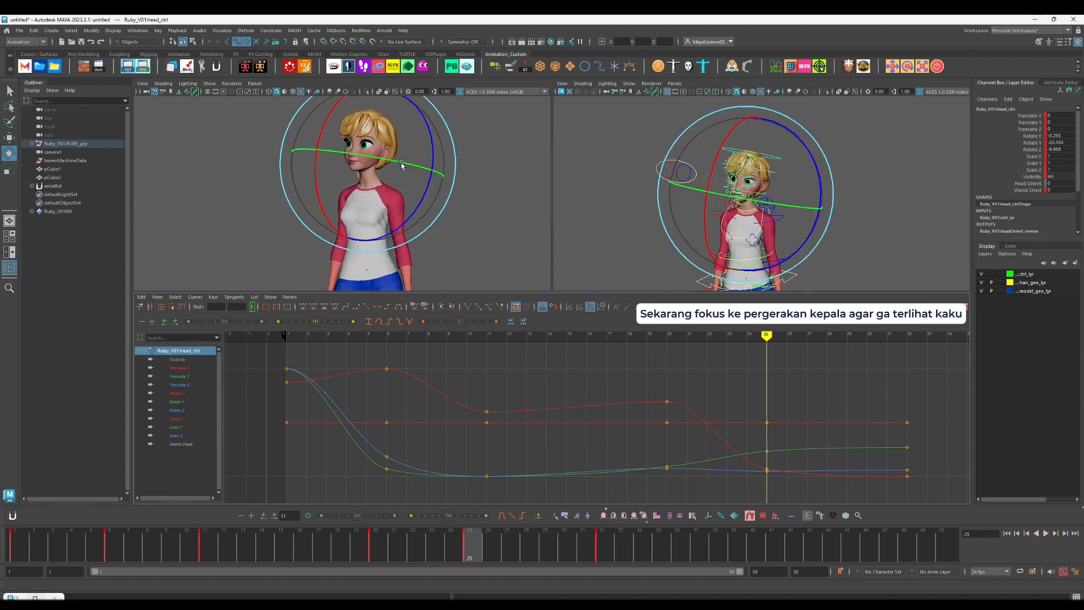
pyautogui.moveTo(400, 163); pyautogui.dragTo(402, 164)
pyautogui.hotkey('ctrl', 'v')
pyautogui.press(',')
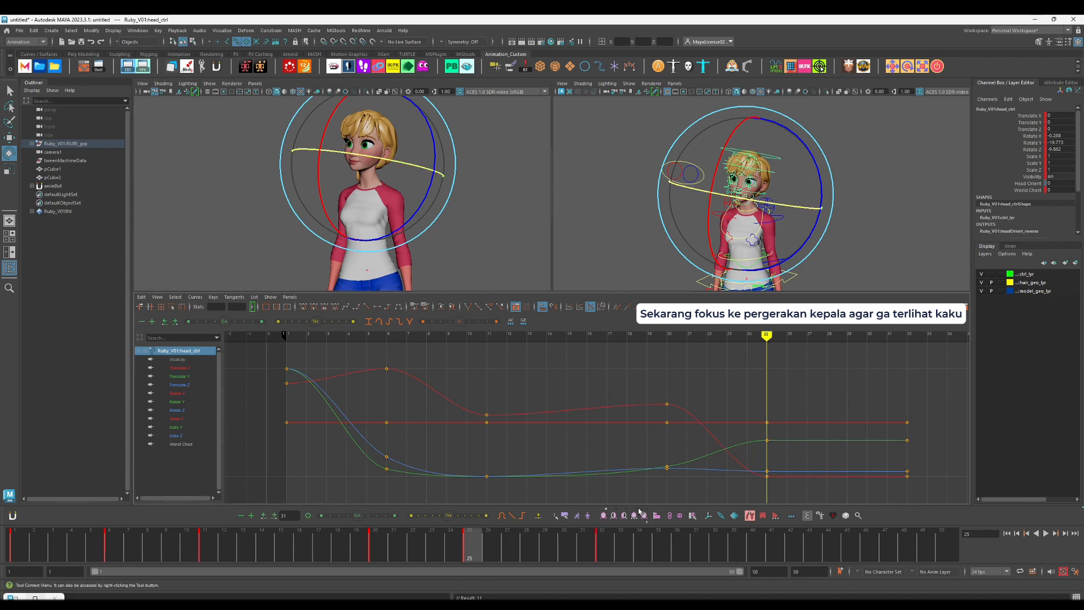
# Step: Blend the head's frame 25 pose back toward the preceding pose with the Tweener and play back
pyautogui.click(467, 516)
pyautogui.press(',')
pyautogui.press(',')
pyautogui.hotkey('alt', 'v')
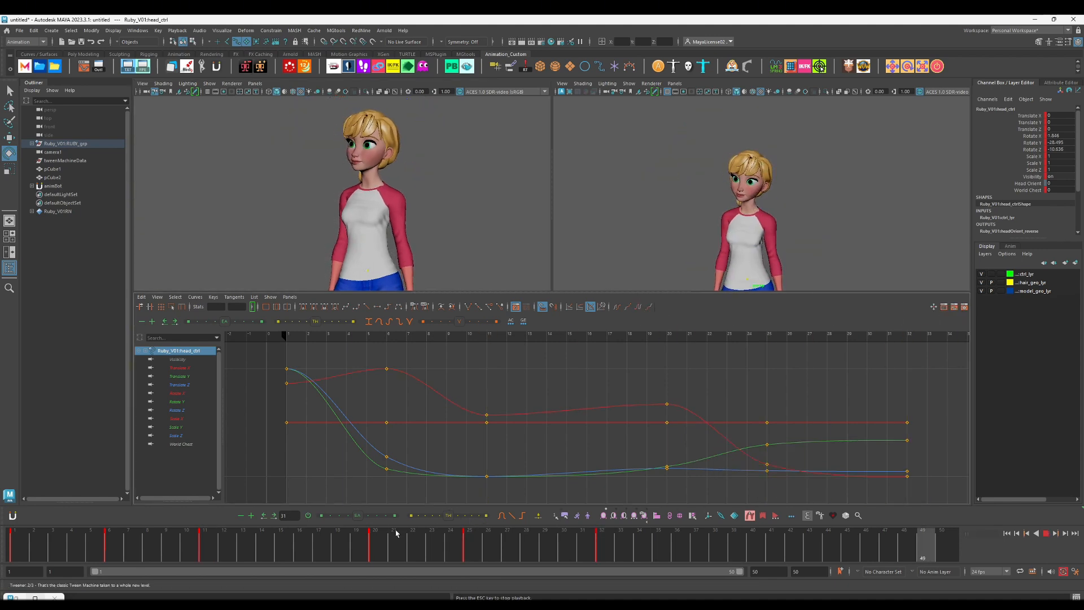
pyautogui.press('Escape')
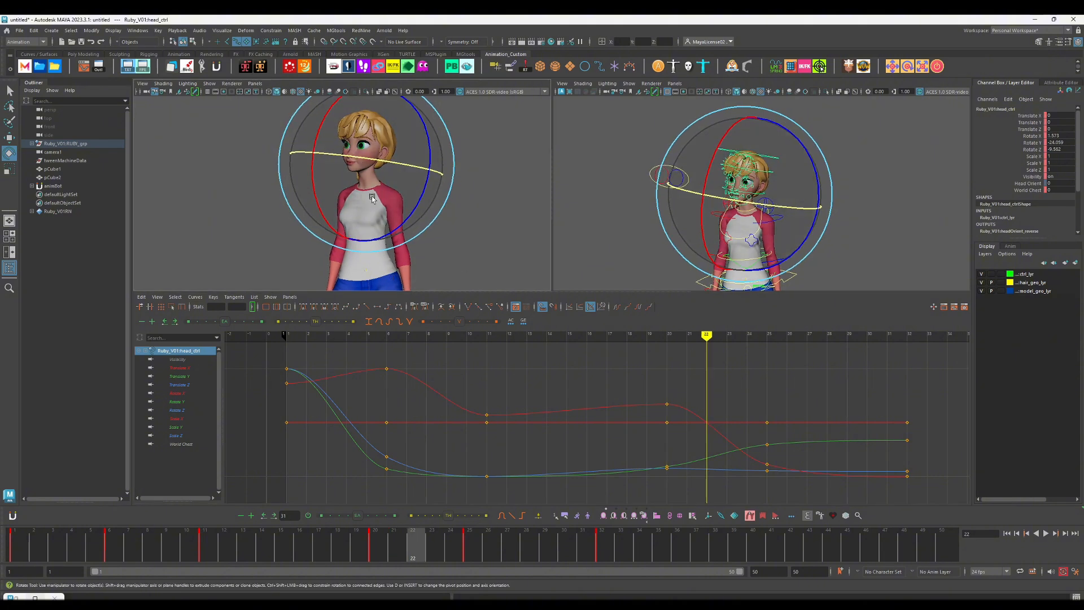
# Step: Key the head control at frame 22, lower its Rotate X key there and play back from the start
pyautogui.moveTo(314, 188); pyautogui.dragTo(316, 194)
pyautogui.hotkey('ctrl', 'z')
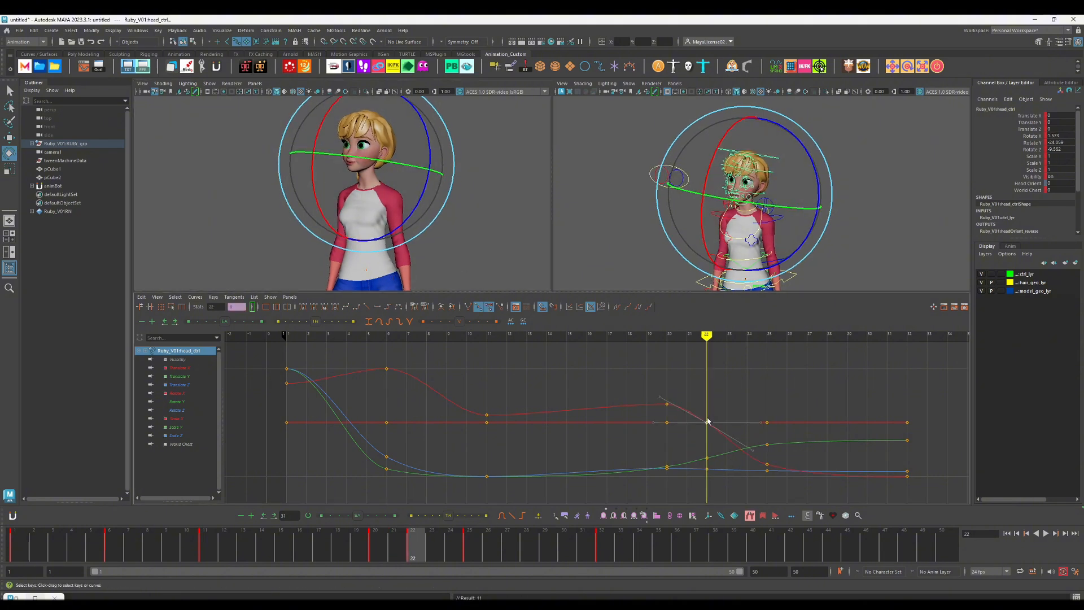
pyautogui.hotkey('ctrl', 'z')
pyautogui.click(183, 385)
pyautogui.click(188, 393)
pyautogui.moveTo(700, 429); pyautogui.dragTo(713, 417)
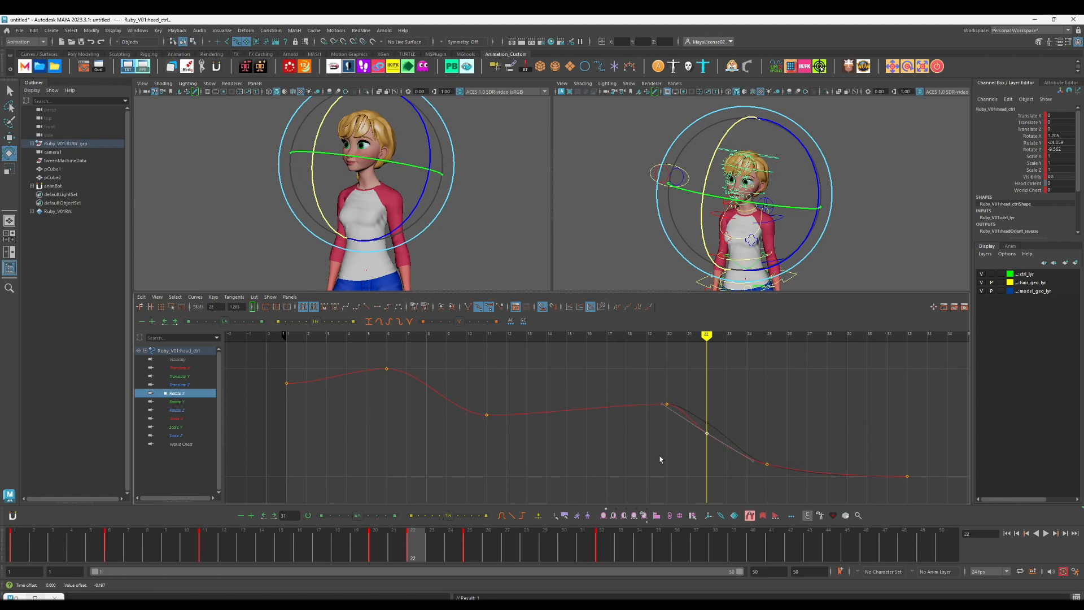
pyautogui.click(298, 550)
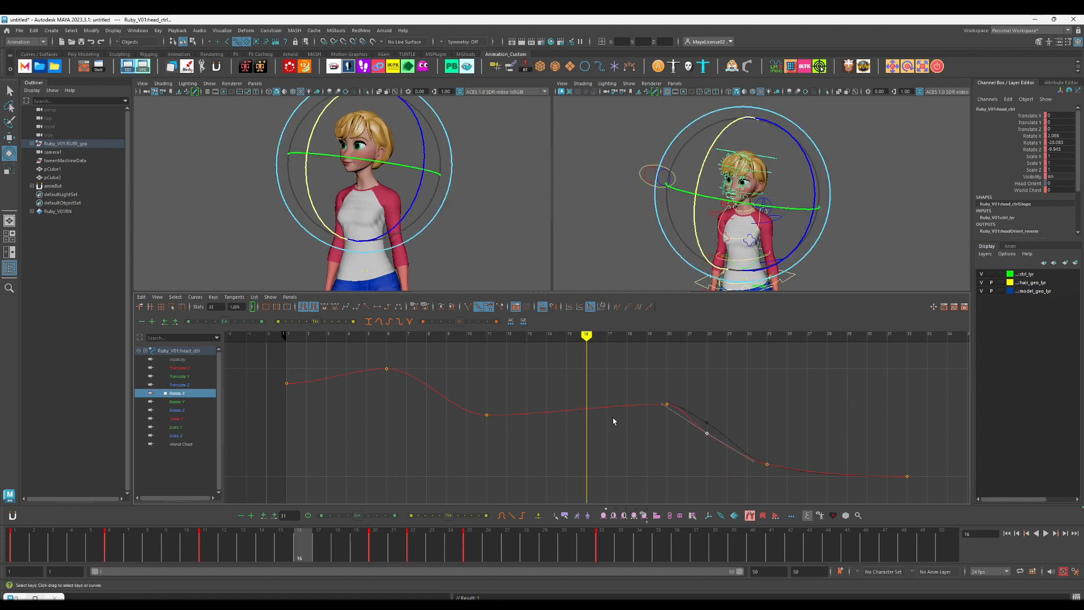
pyautogui.click(614, 421)
pyautogui.click(13, 544)
pyautogui.hotkey('alt', 'v')
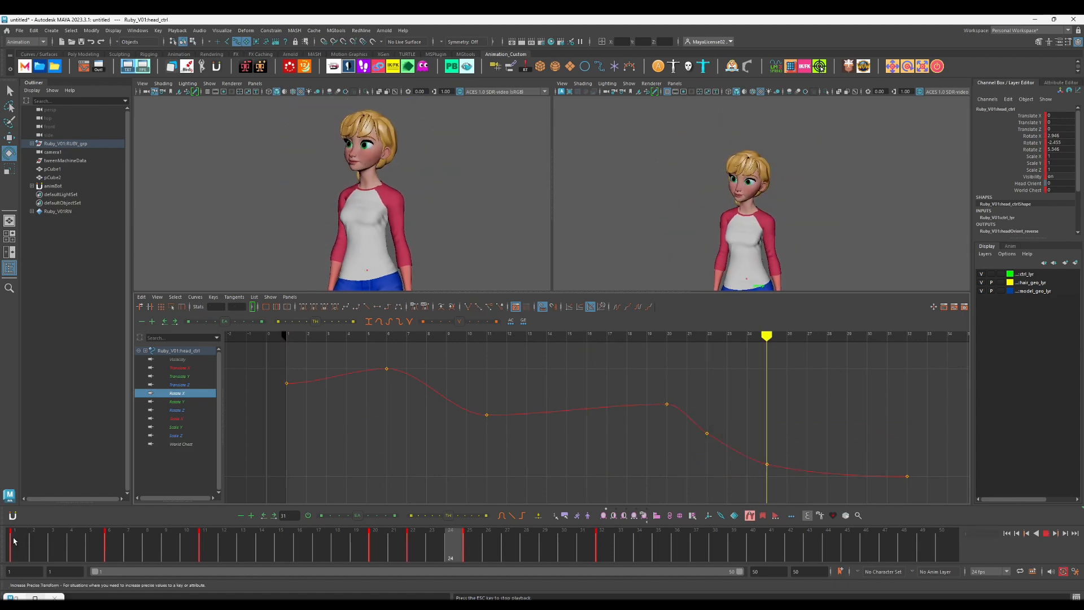
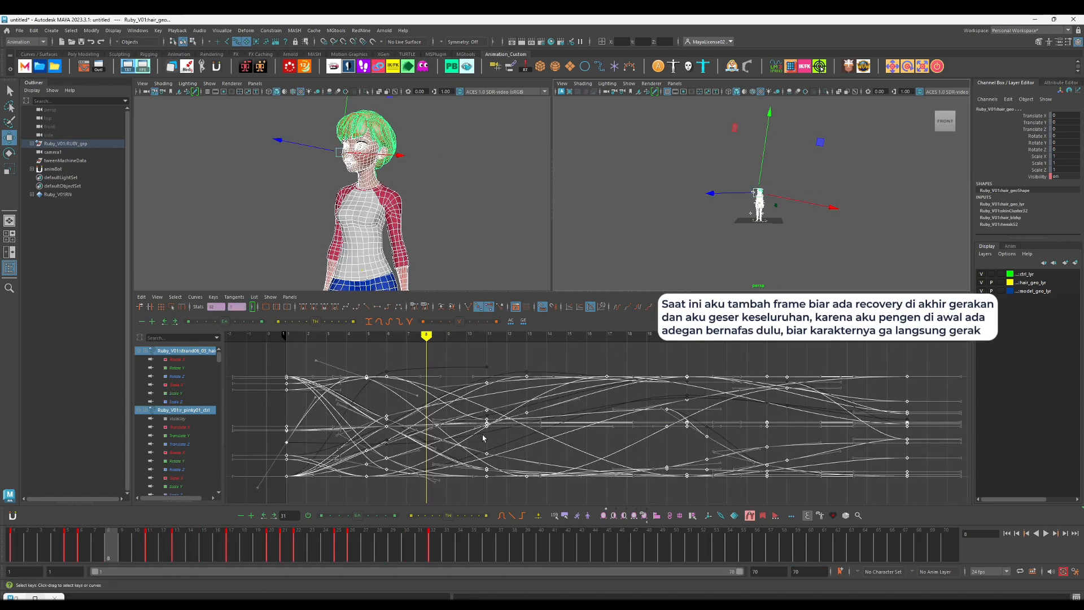
# Step: Shift all of the character's keys six frames later and key the starting pose at frame 1
pyautogui.keyDown('shift'); pyautogui.moveTo(491, 436); pyautogui.dragTo(599, 437, button='middle'); pyautogui.keyUp('shift')
pyautogui.click(462, 409)
pyautogui.click(15, 539)
pyautogui.press('s')
pyautogui.click(96, 539)
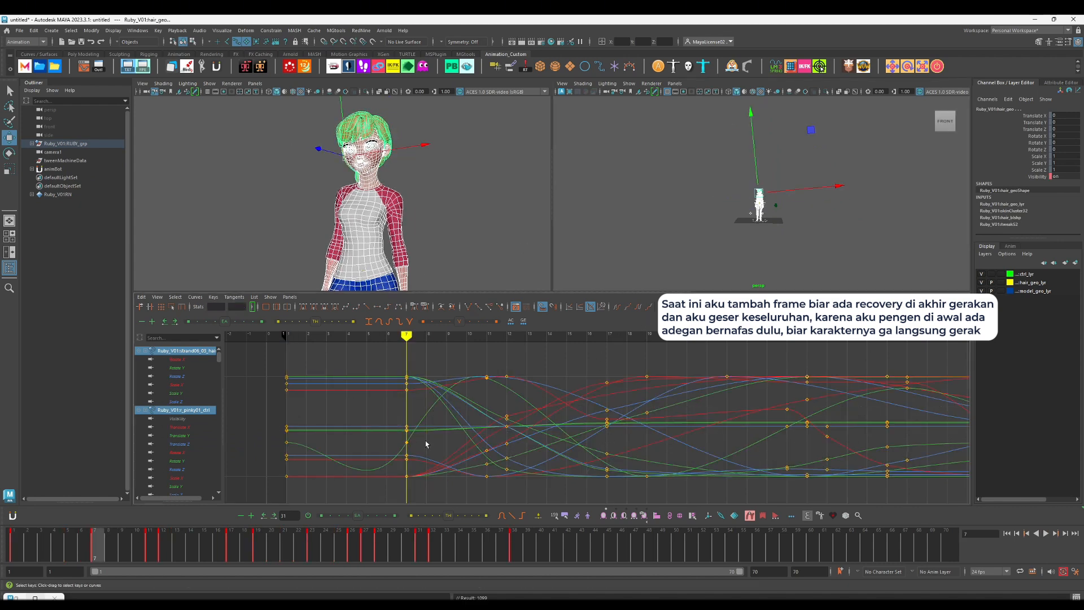
# Step: Blend the keys at frame 7 with the Tweener at 1/8 and play back the animation
pyautogui.press('f')
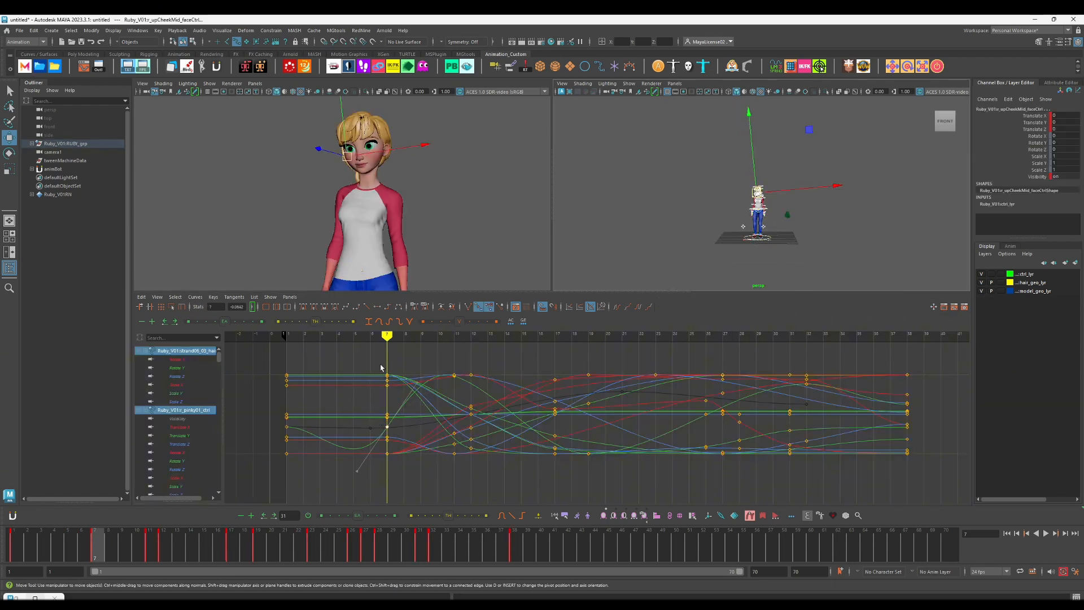
pyautogui.moveTo(380, 368); pyautogui.dragTo(399, 435)
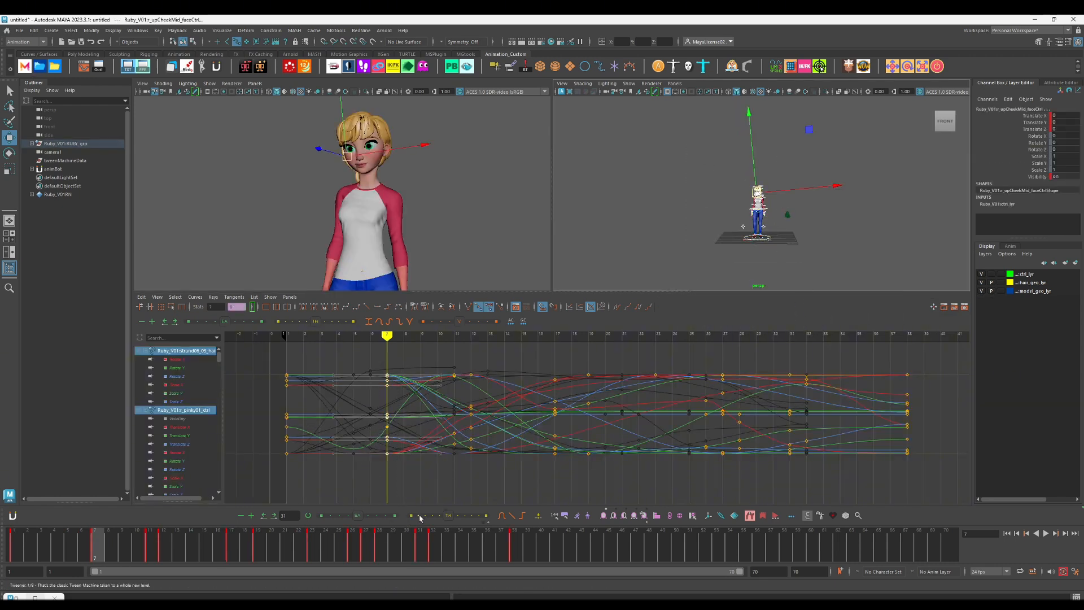
pyautogui.hotkey('alt', 'v')
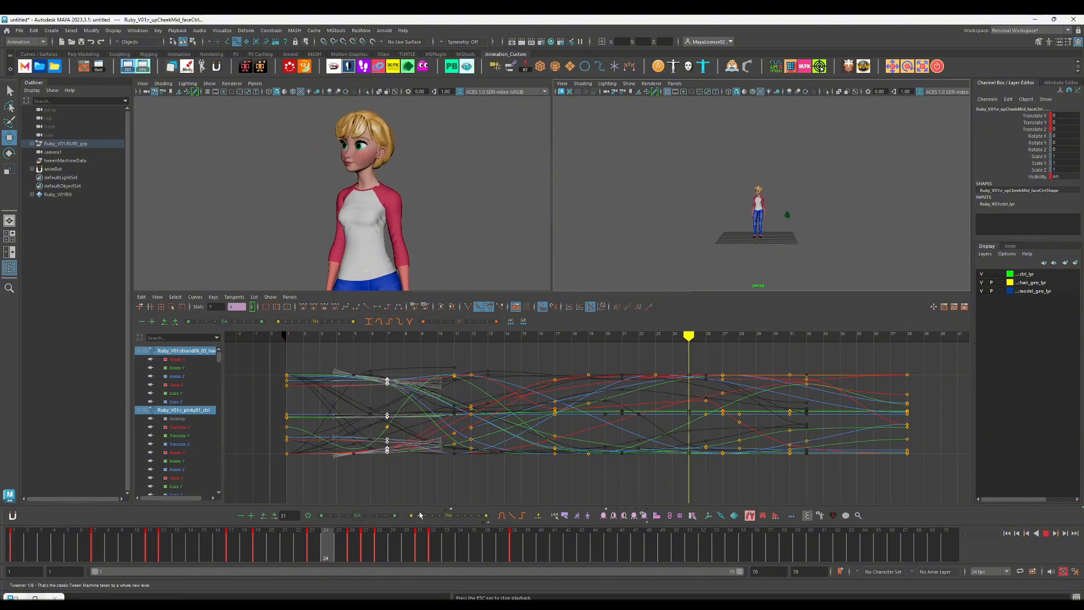
pyautogui.moveTo(463, 543); pyautogui.dragTo(499, 562)
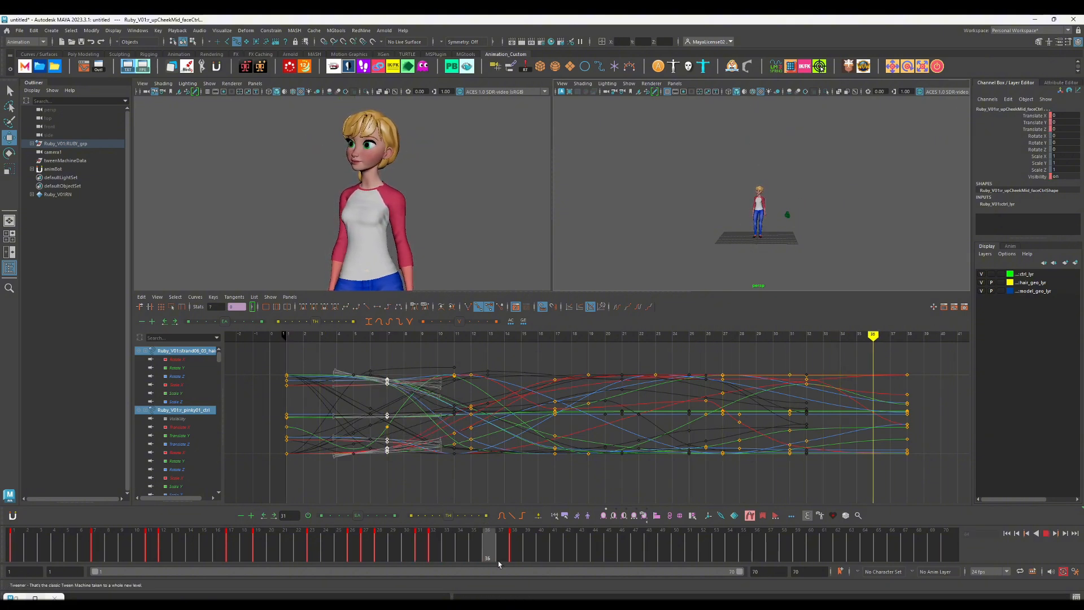
# Step: Rotate the COG control at frame 48 and key its pose there
pyautogui.press('w')
pyautogui.press('f')
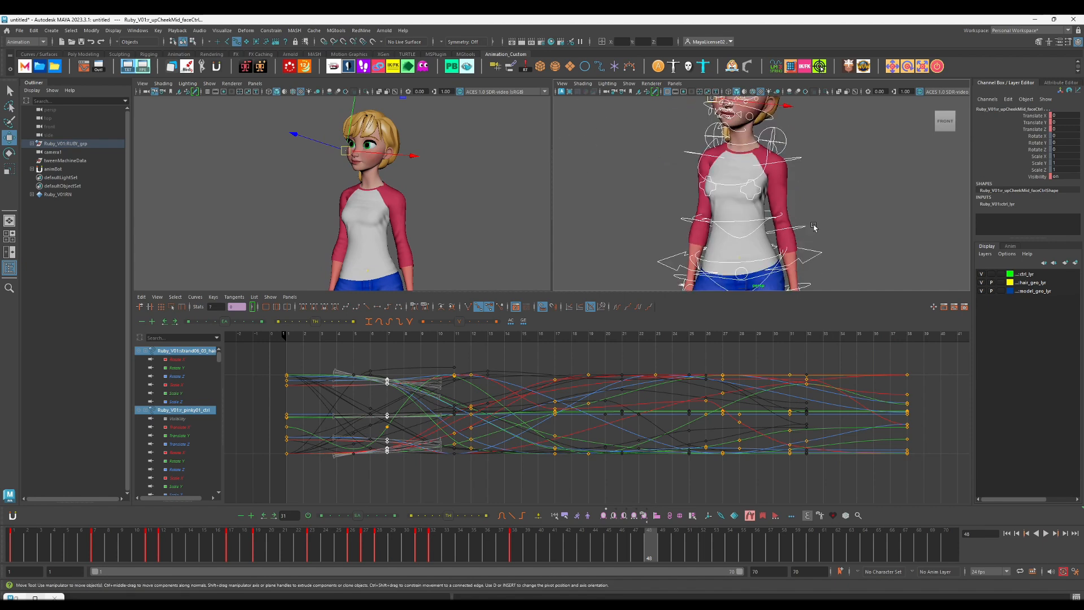
pyautogui.click(817, 253)
pyautogui.press('e')
pyautogui.press('s')
pyautogui.moveTo(800, 216); pyautogui.dragTo(806, 227)
pyautogui.press('f')
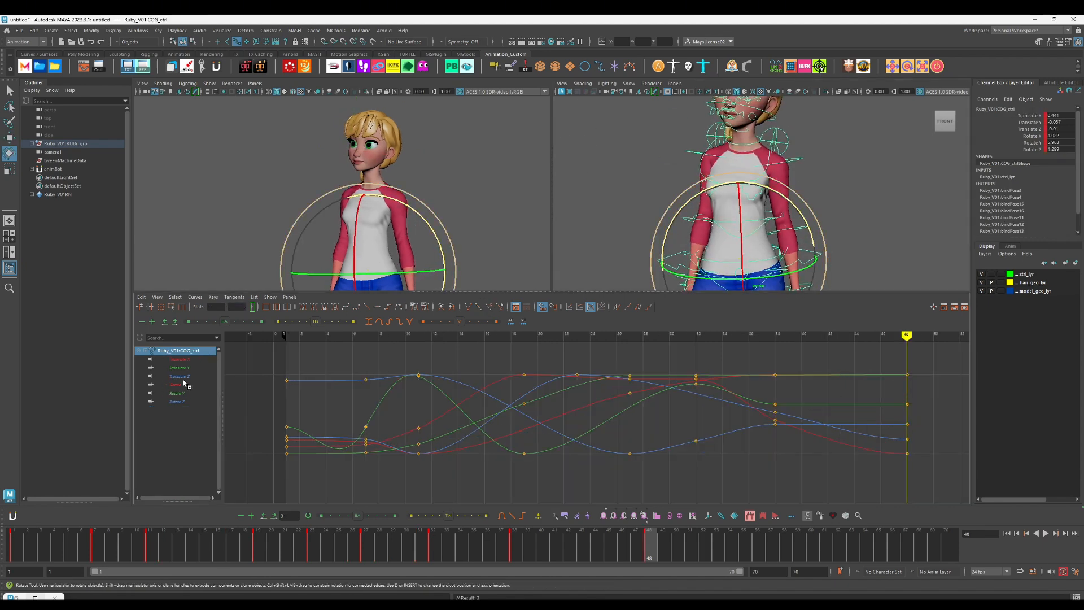
# Step: Key the COG's frame 48 pose at frame 55 too, blend the frame 48 pose with the Tweener and play back
pyautogui.click(177, 402)
pyautogui.moveTo(702, 546); pyautogui.dragTo(738, 526)
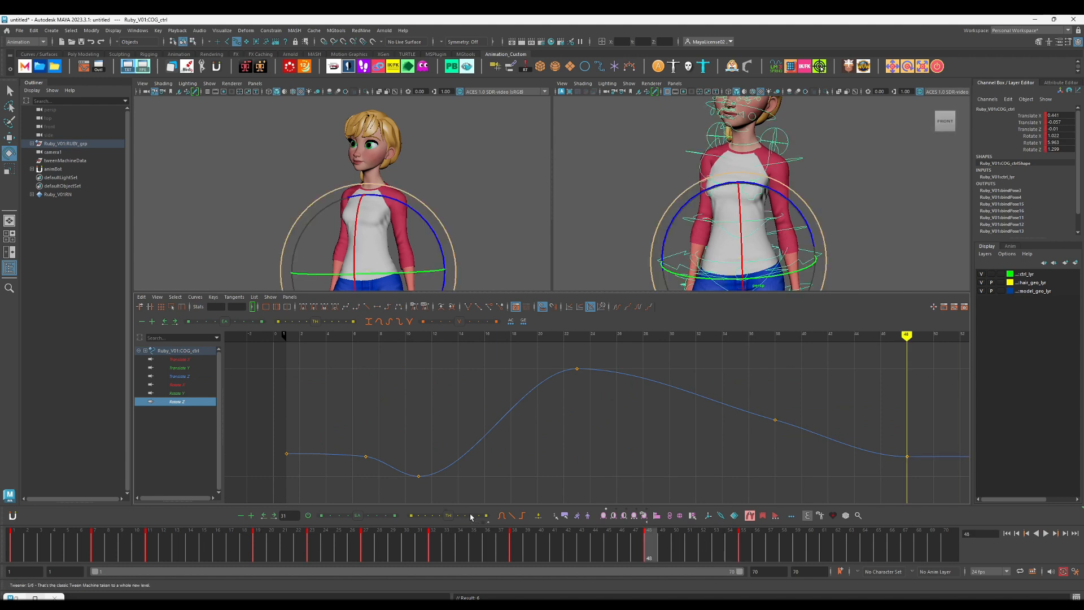
pyautogui.press('s')
pyautogui.hotkey('alt', 'v')
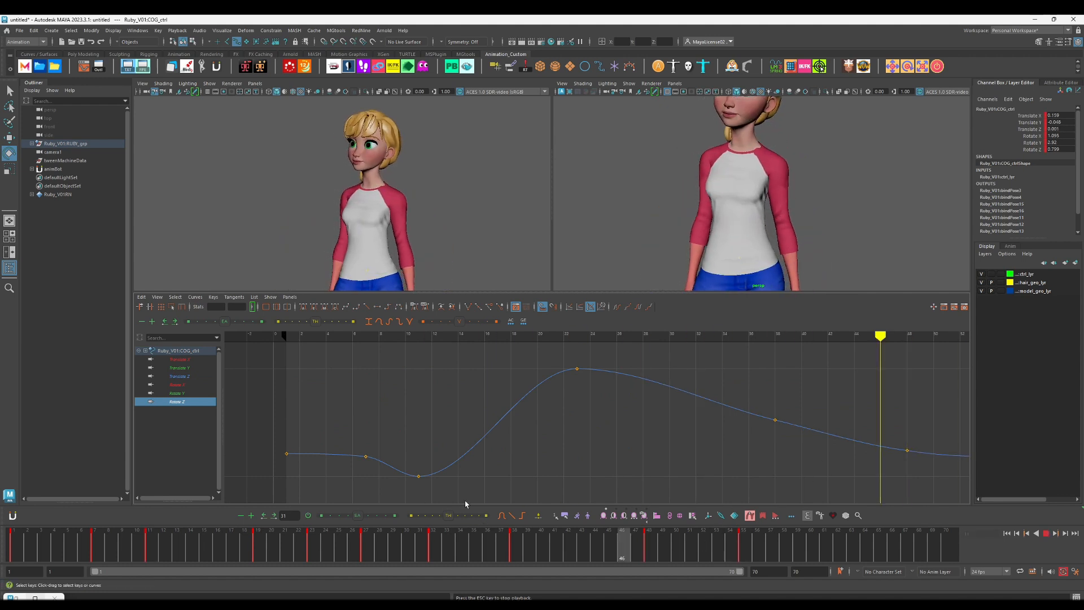
pyautogui.press('Escape')
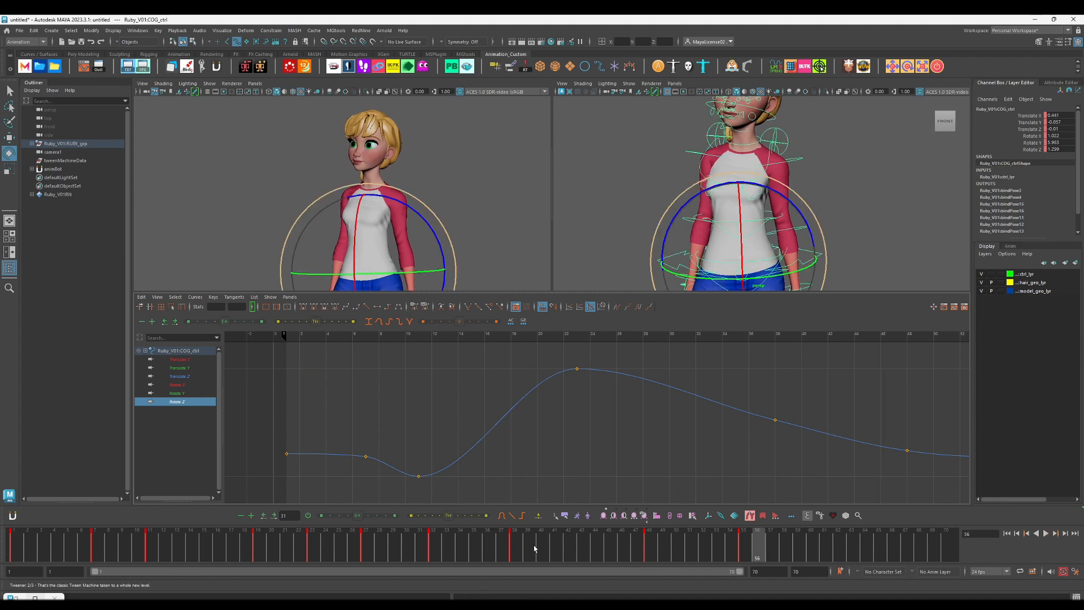
# Step: Lower the COG's Translate Y key at frame 48 and remove its Translate Y key at frame 38
pyautogui.press('.')
pyautogui.press('.')
pyautogui.press(',')
pyautogui.click(180, 367)
pyautogui.press('f')
pyautogui.moveTo(807, 385); pyautogui.dragTo(844, 417)
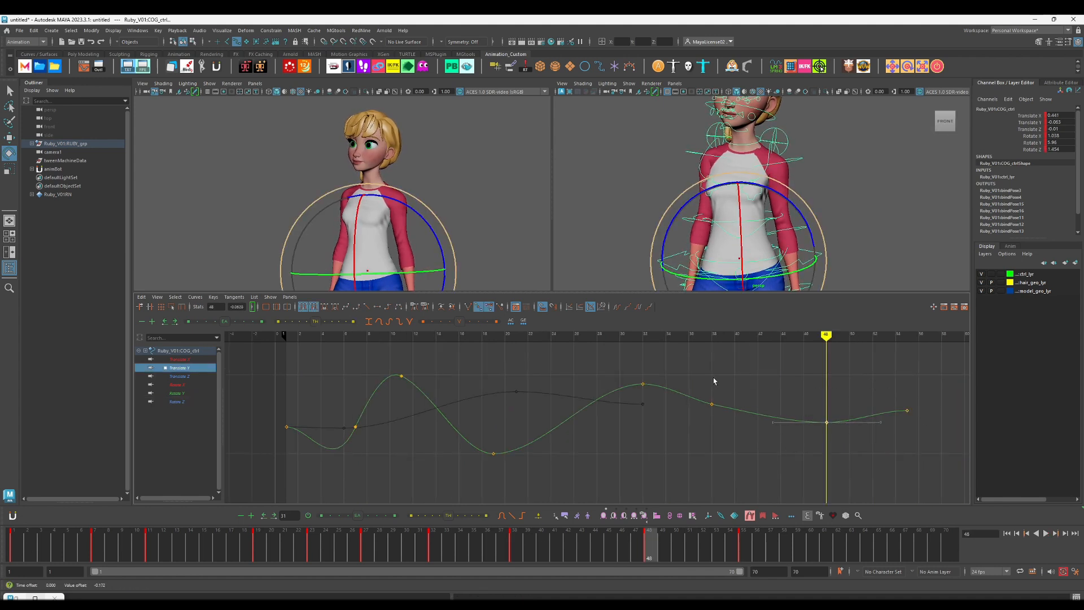
pyautogui.click(685, 419)
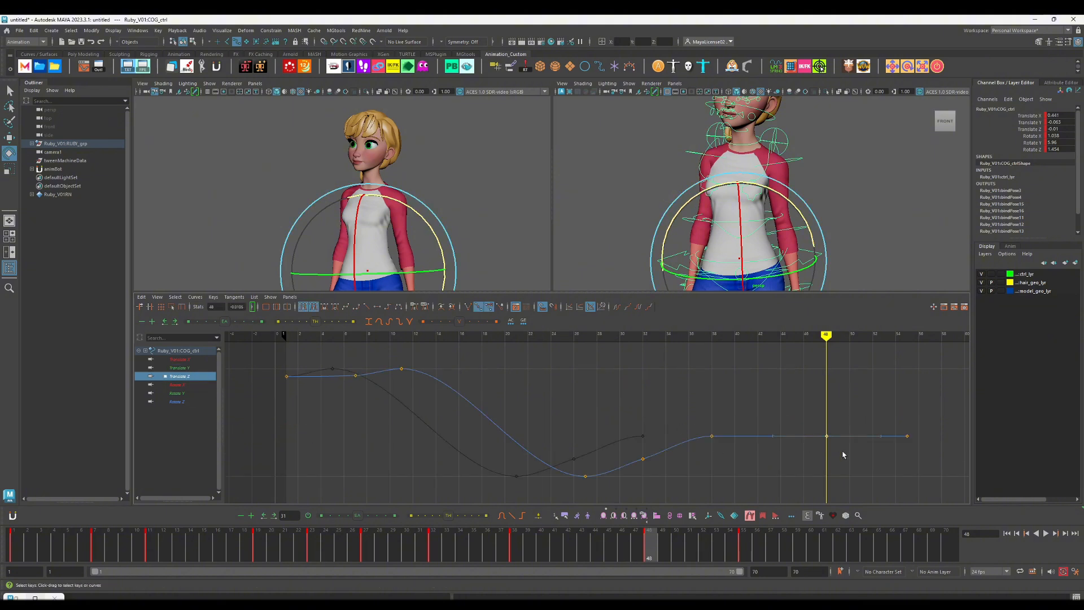
# Step: Delete the COG's Translate Z key at frame 48 and lower its Translate Z key at frame 38
pyautogui.press('Delete')
pyautogui.moveTo(696, 418); pyautogui.dragTo(734, 442)
pyautogui.keyDown('shift'); pyautogui.moveTo(733, 446); pyautogui.dragTo(733, 448, button='middle'); pyautogui.keyUp('shift')
pyautogui.click(688, 449)
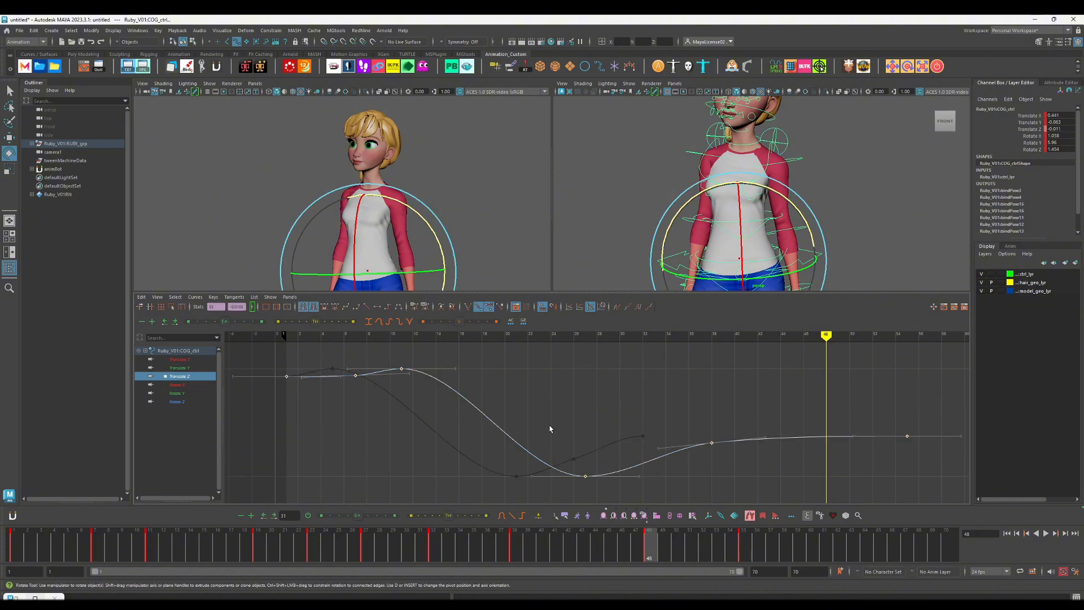
# Step: Delete the COG's Translate X key at frame 48 and lower its Translate X key at frame 38 slightly
pyautogui.click(184, 369)
pyautogui.click(181, 360)
pyautogui.moveTo(788, 353); pyautogui.dragTo(843, 384)
pyautogui.press('Delete')
pyautogui.click(704, 366)
pyautogui.keyDown('shift'); pyautogui.moveTo(704, 366); pyautogui.dragTo(716, 369, button='middle'); pyautogui.keyUp('shift')
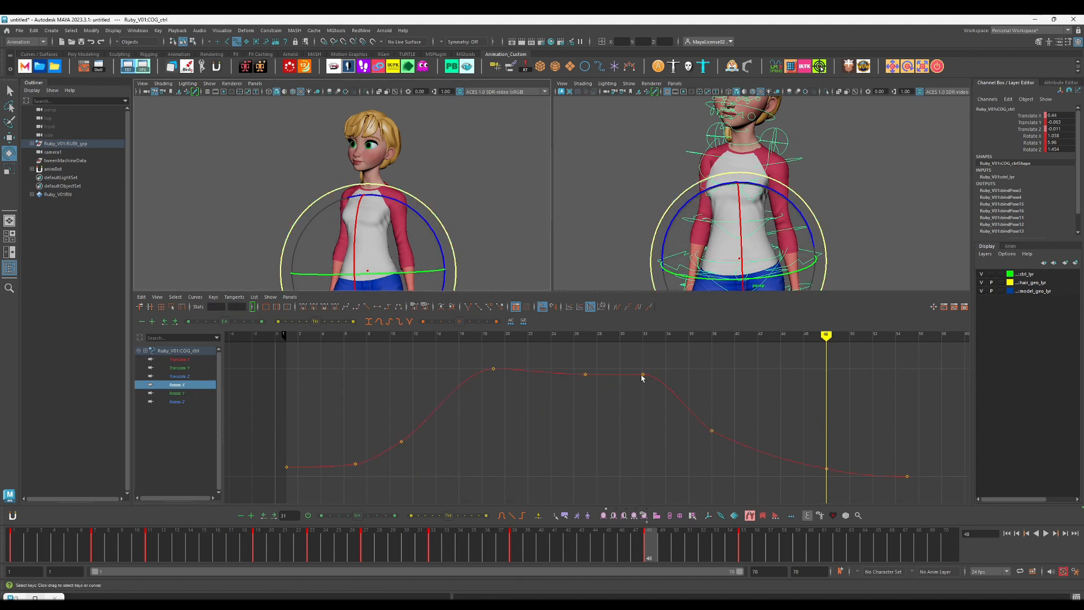
pyautogui.press('Delete')
pyautogui.click(184, 394)
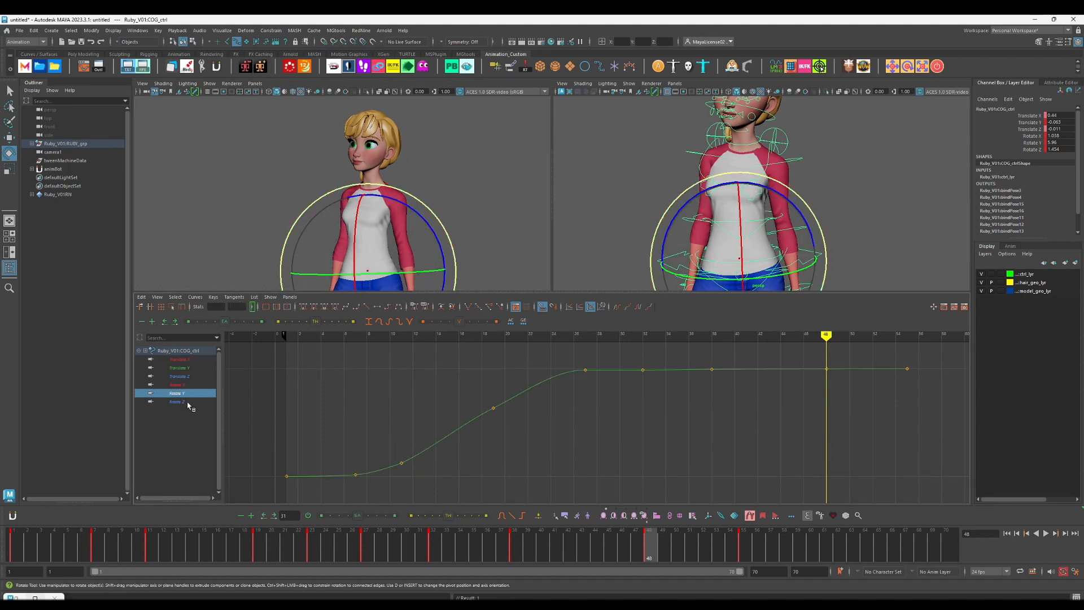
pyautogui.press('Up')
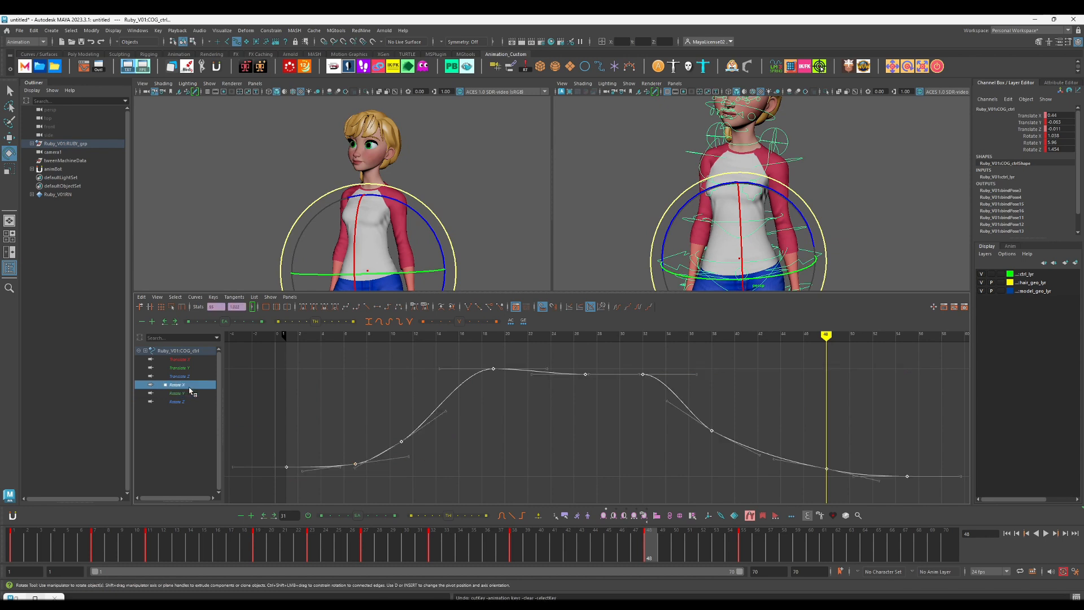
# Step: Delete the COG's Rotate X key at frame 27 to smooth the curve
pyautogui.moveTo(582, 337)
pyautogui.mouseDown()
pyautogui.moveTo(704, 375)
pyautogui.moveTo(558, 355)
pyautogui.moveTo(585, 356)
pyautogui.mouseUp()
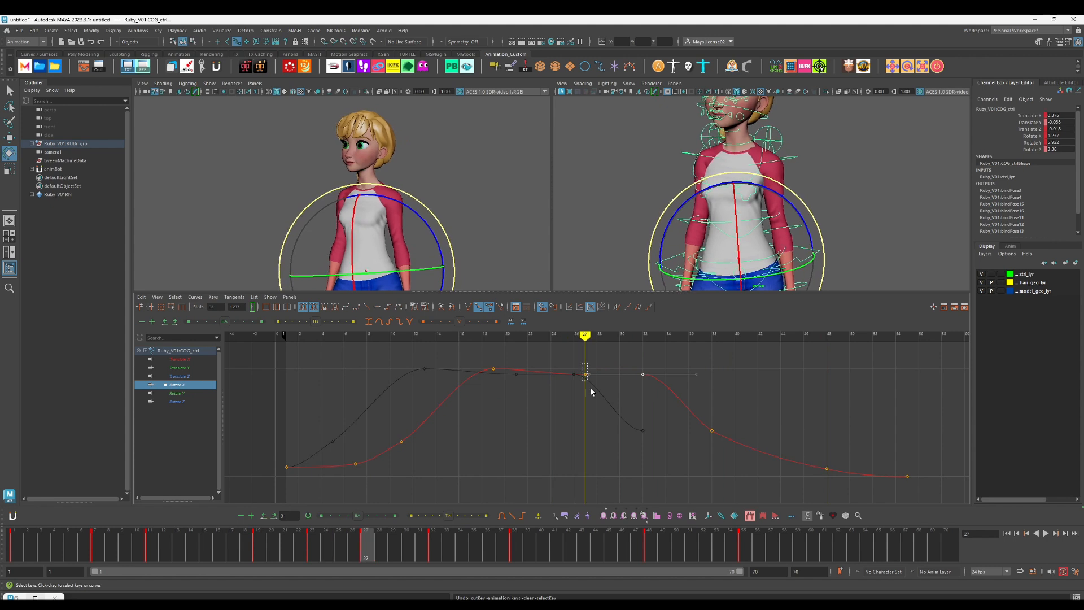
pyautogui.click(179, 393)
pyautogui.press('Down')
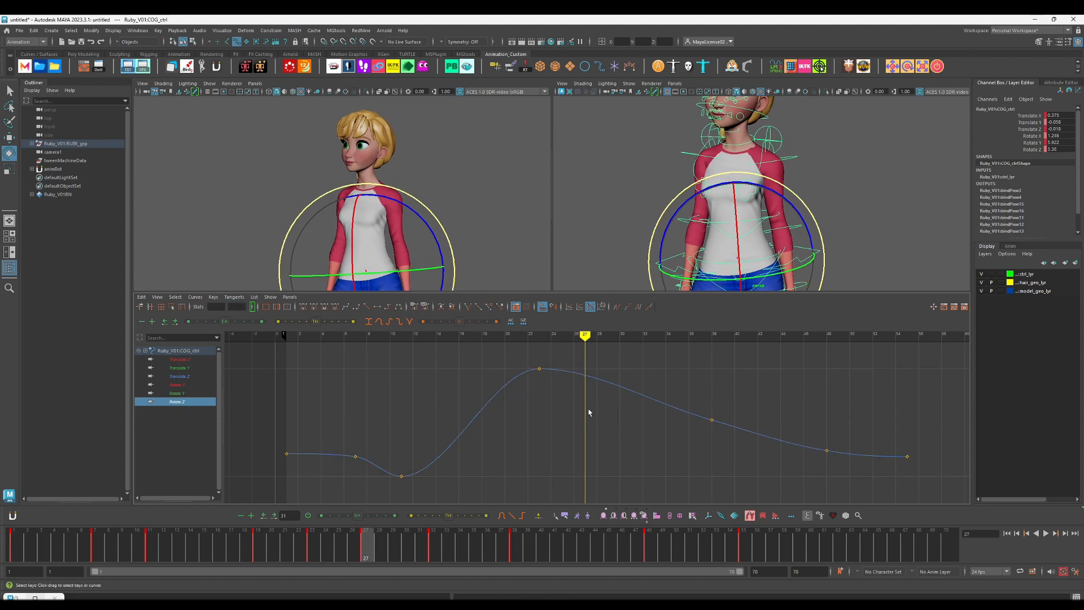
# Step: Delete the COG's Rotate Y key at frame 32, lower its key at frame 27 and play back from the start
pyautogui.moveTo(176, 393); pyautogui.dragTo(208, 386)
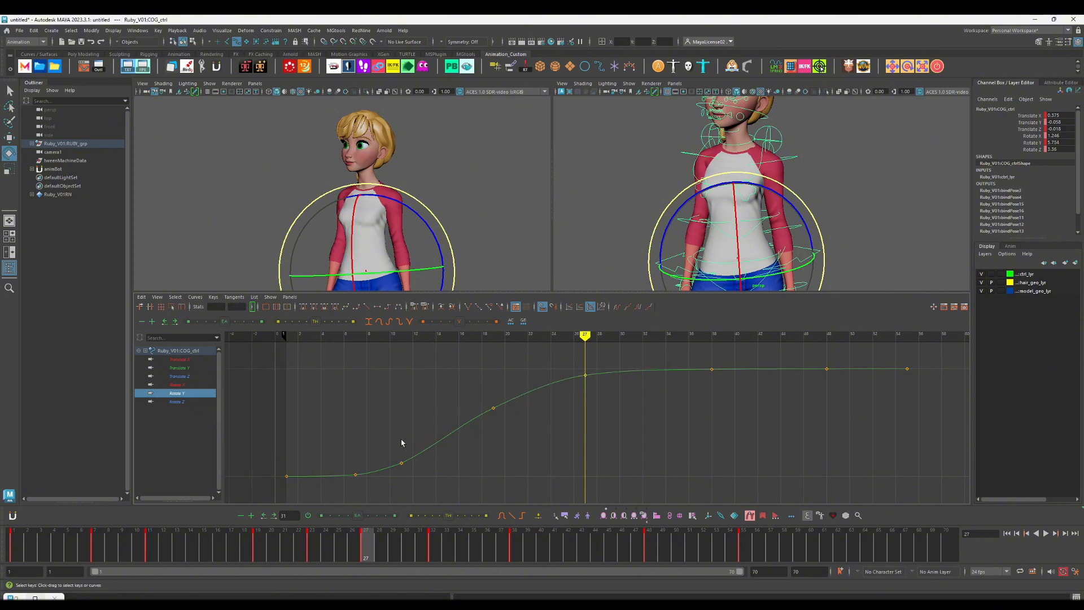
pyautogui.click(18, 541)
pyautogui.hotkey('alt', 'v')
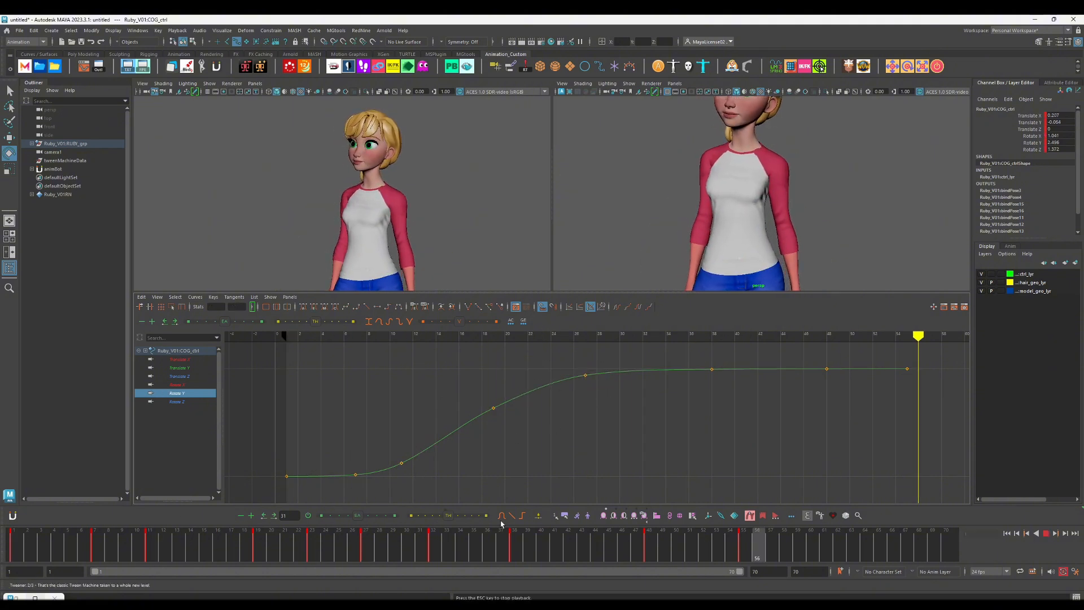
pyautogui.hotkey('alt', 'v')
# Step: Lower the COG's Translate Y key at frame 48 further and play back the result
pyautogui.press(',')
pyautogui.press(',')
pyautogui.press('Up')
pyautogui.press('Up')
pyautogui.press('Up')
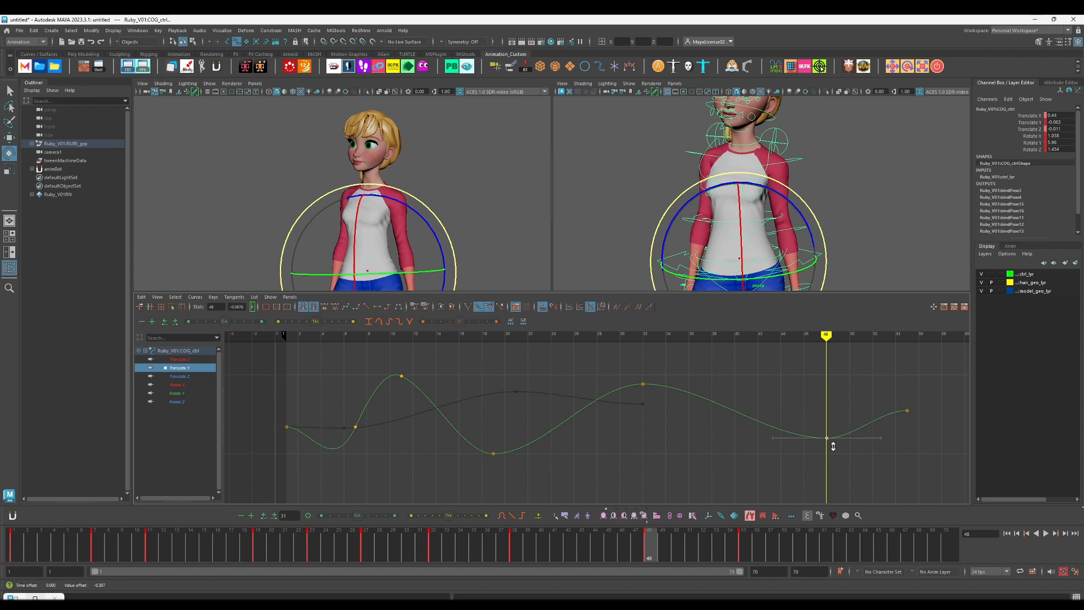
pyautogui.keyDown('shift'); pyautogui.moveTo(833, 440); pyautogui.dragTo(832, 443, button='middle'); pyautogui.keyUp('shift')
pyautogui.press(',')
pyautogui.hotkey('alt', 'v')
pyautogui.hotkey('alt', 'v')
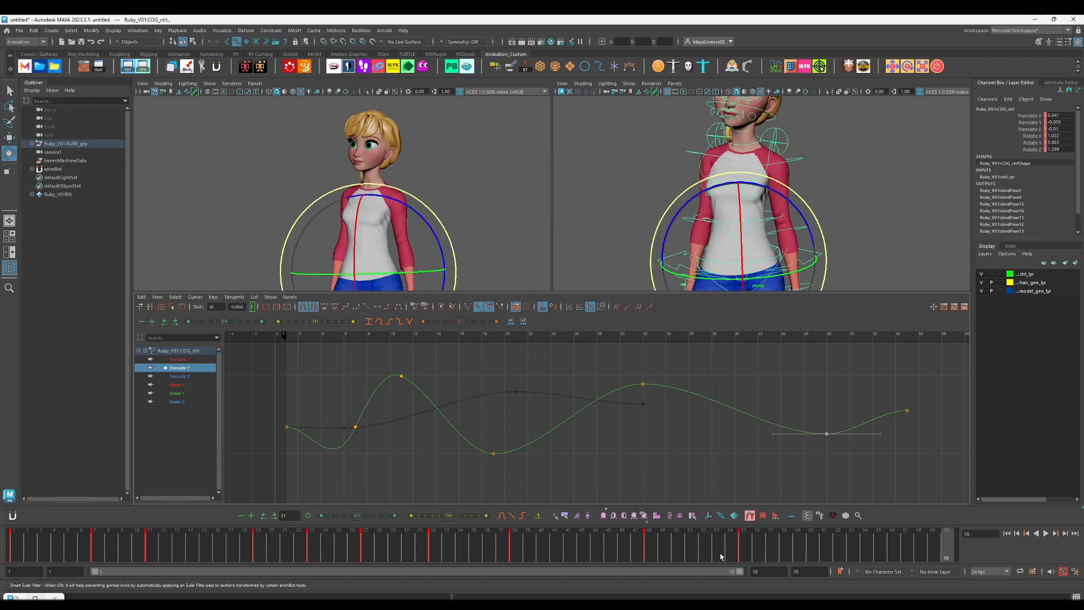
pyautogui.moveTo(720, 555); pyautogui.dragTo(744, 550)
pyautogui.moveTo(898, 425); pyautogui.dragTo(915, 400)
pyautogui.click(871, 249)
pyautogui.hotkey('ctrl', 'z')
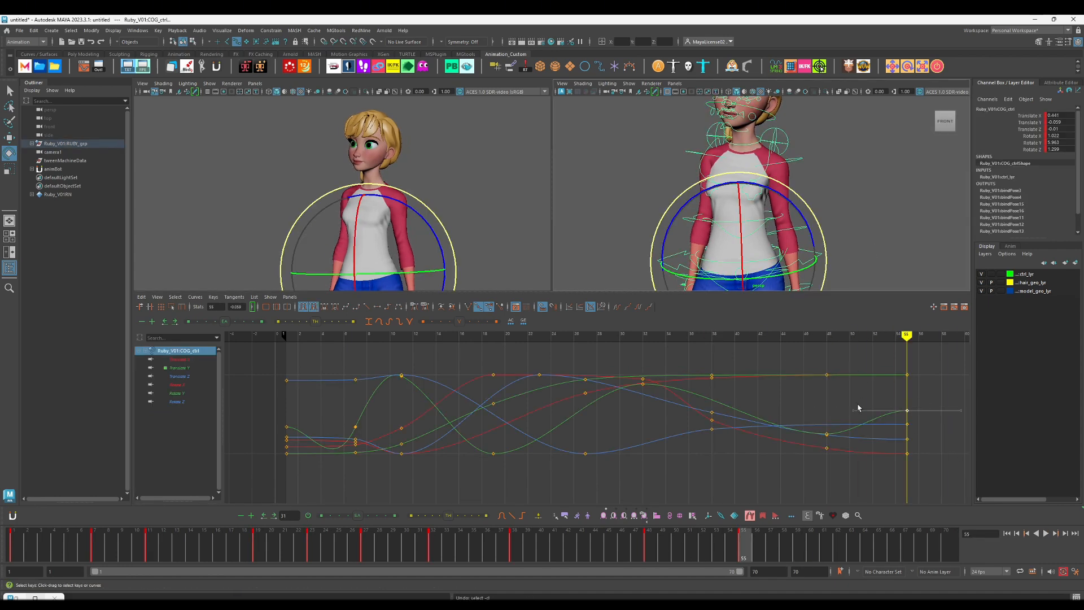
# Step: Move the COG control's keys from frame 48 to frame 46 and play back the new timing
pyautogui.click(643, 550)
pyautogui.doubleClick(650, 552)
pyautogui.keyDown('shift'); pyautogui.click(650, 553); pyautogui.keyUp('shift')
pyautogui.hotkey('alt', 'Left')
pyautogui.hotkey('alt', 'Left')
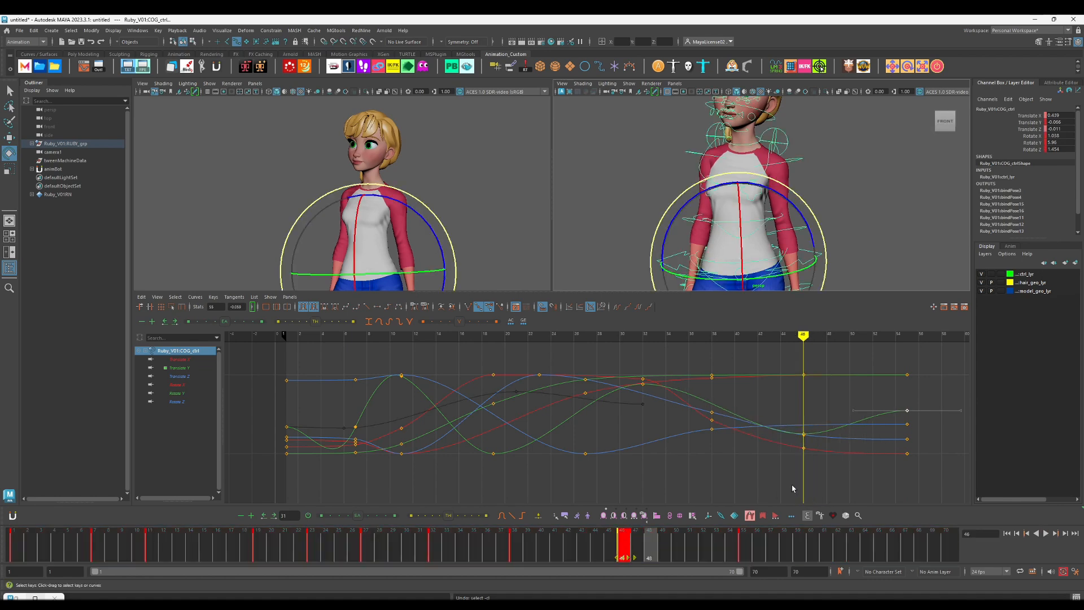
pyautogui.click(793, 489)
pyautogui.click(288, 555)
pyautogui.hotkey('alt', 'v')
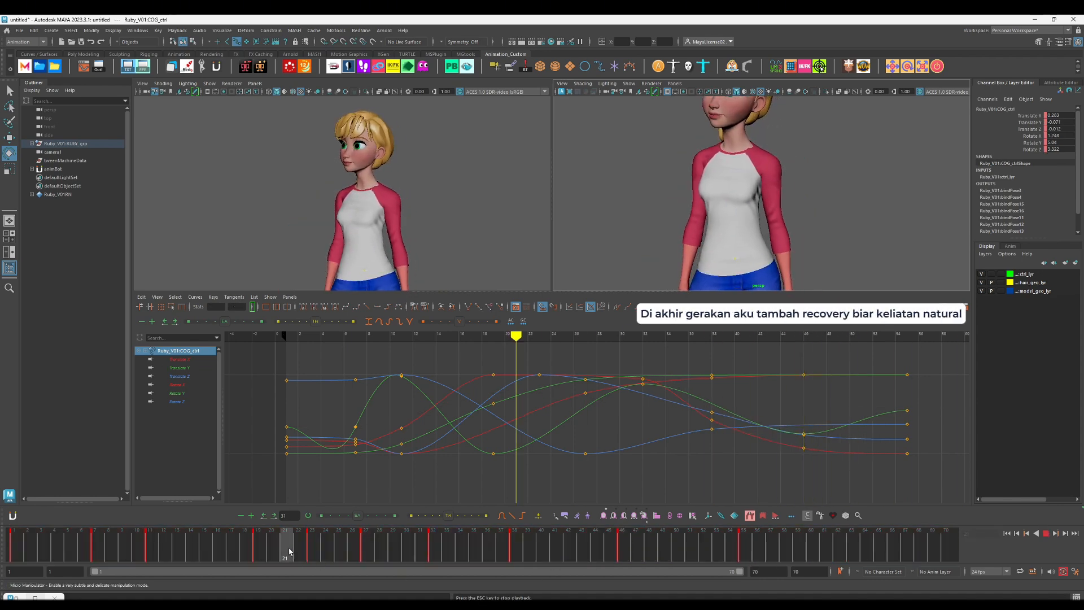
pyautogui.hotkey('alt', 'v')
pyautogui.press('w')
pyautogui.press(',')
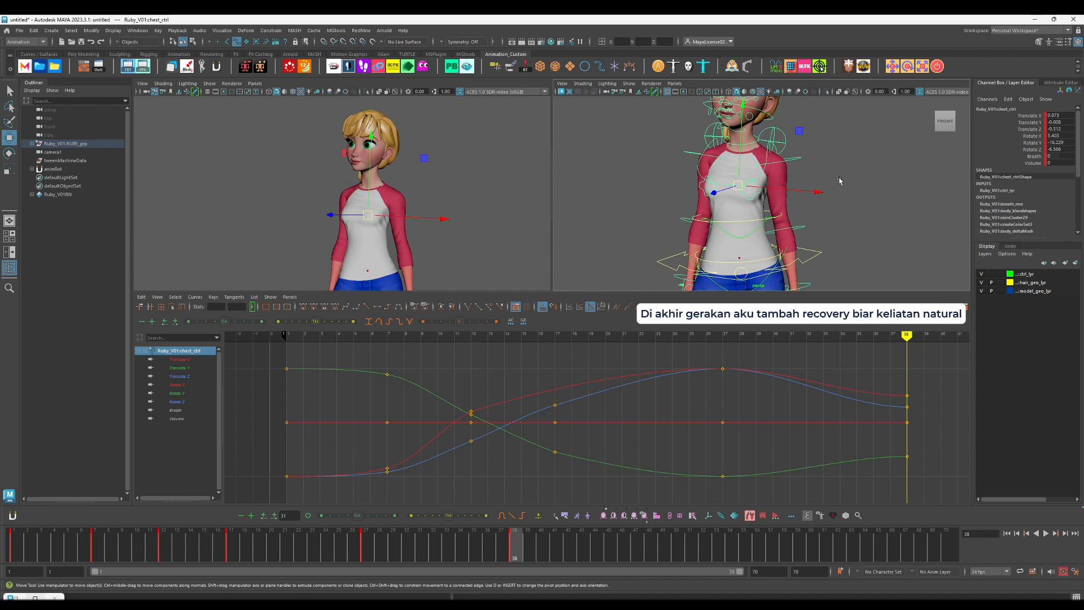
pyautogui.scroll(-10, 840, 182)
pyautogui.click(842, 219)
pyautogui.moveTo(897, 259); pyautogui.dragTo(618, 115)
pyautogui.press('.')
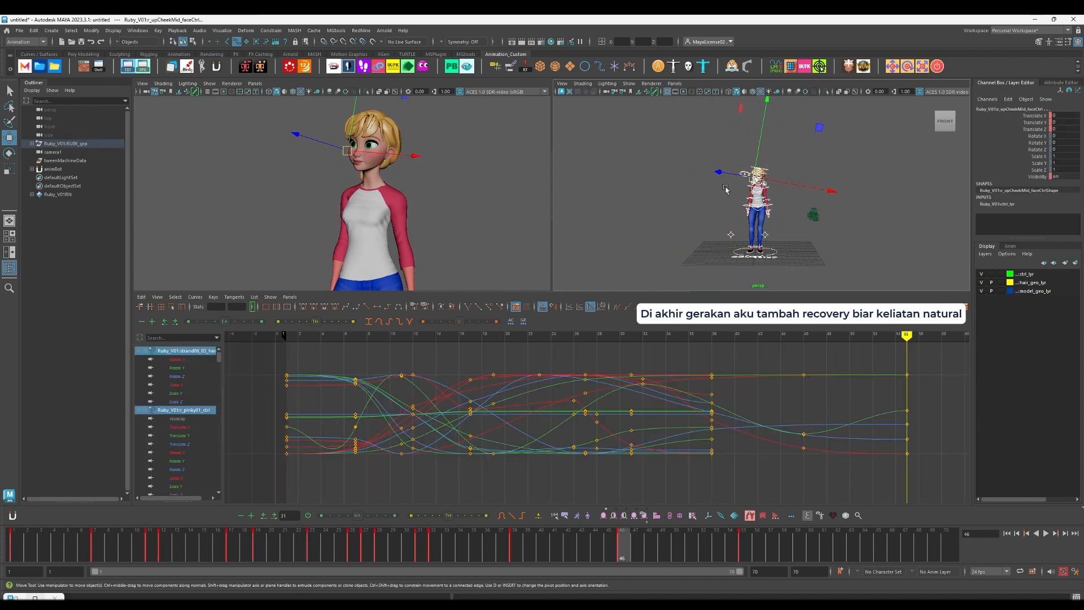
pyautogui.press('.')
pyautogui.click(811, 230)
pyautogui.scroll(10, 811, 229)
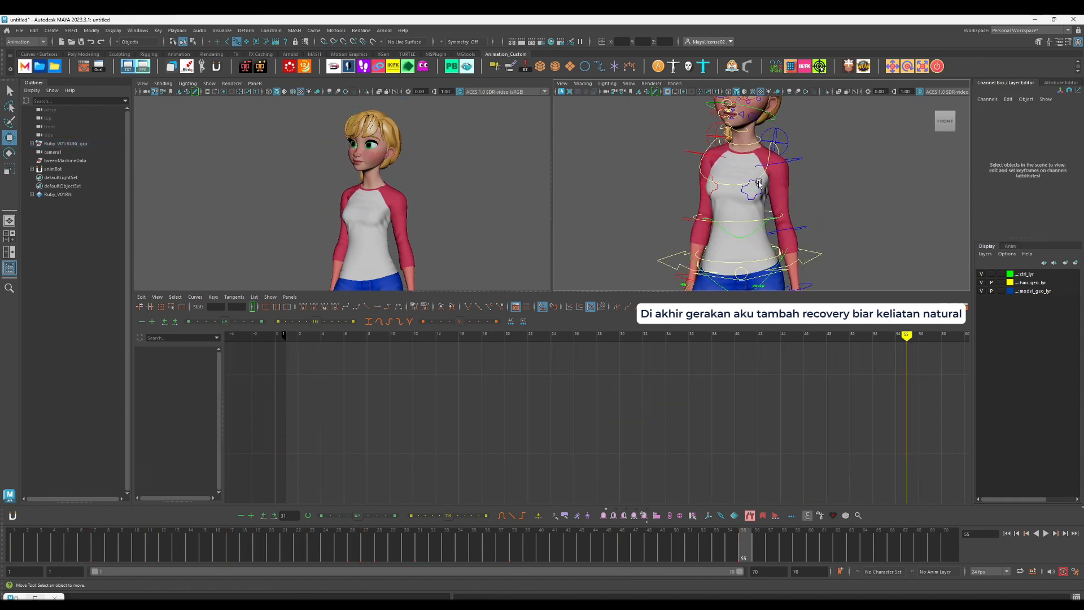
# Step: Rotate the chest control at frame 55 to add a recovery pose and play back from the start
pyautogui.click(757, 197)
pyautogui.press(',')
pyautogui.moveTo(519, 539); pyautogui.dragTo(743, 539)
pyautogui.press('e')
pyautogui.moveTo(413, 186); pyautogui.dragTo(413, 190)
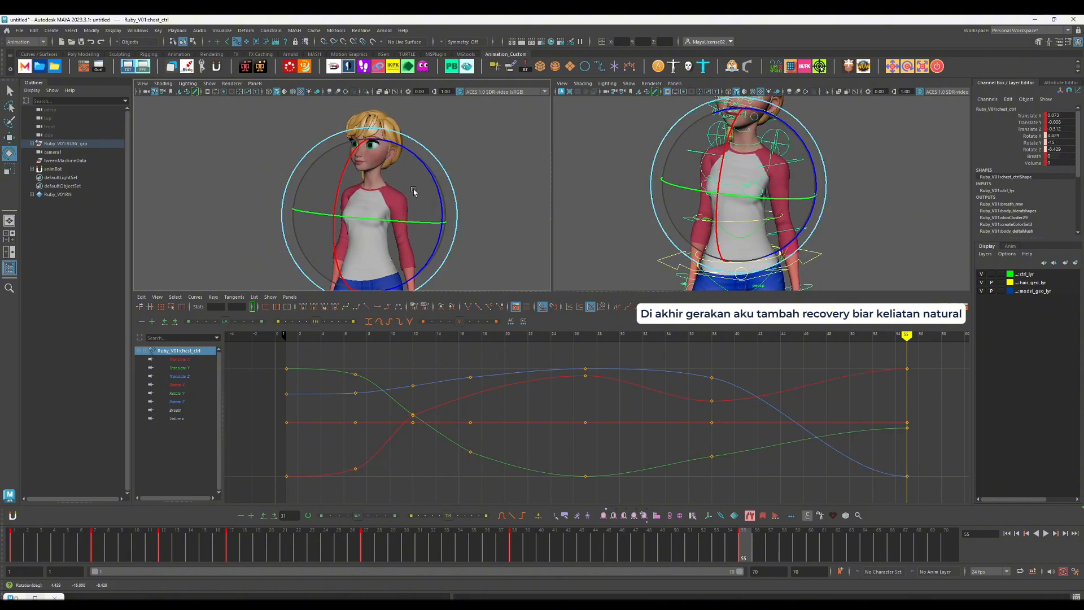
pyautogui.hotkey('alt', 'v')
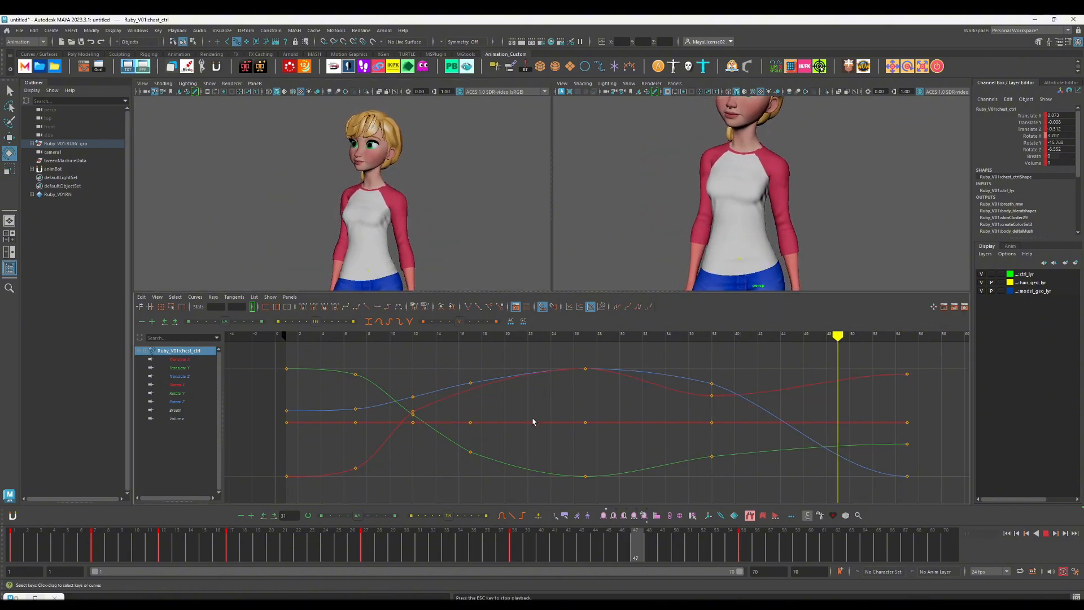
pyautogui.hotkey('alt', 'v')
pyautogui.moveTo(396, 383); pyautogui.dragTo(413, 433)
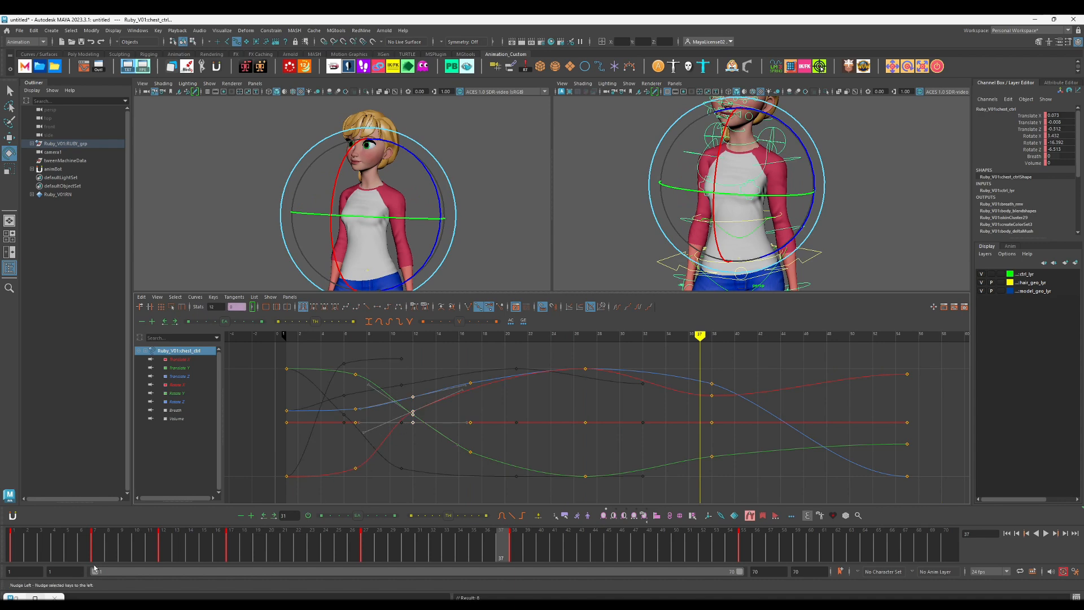
pyautogui.click(19, 544)
pyautogui.hotkey('alt', 'v')
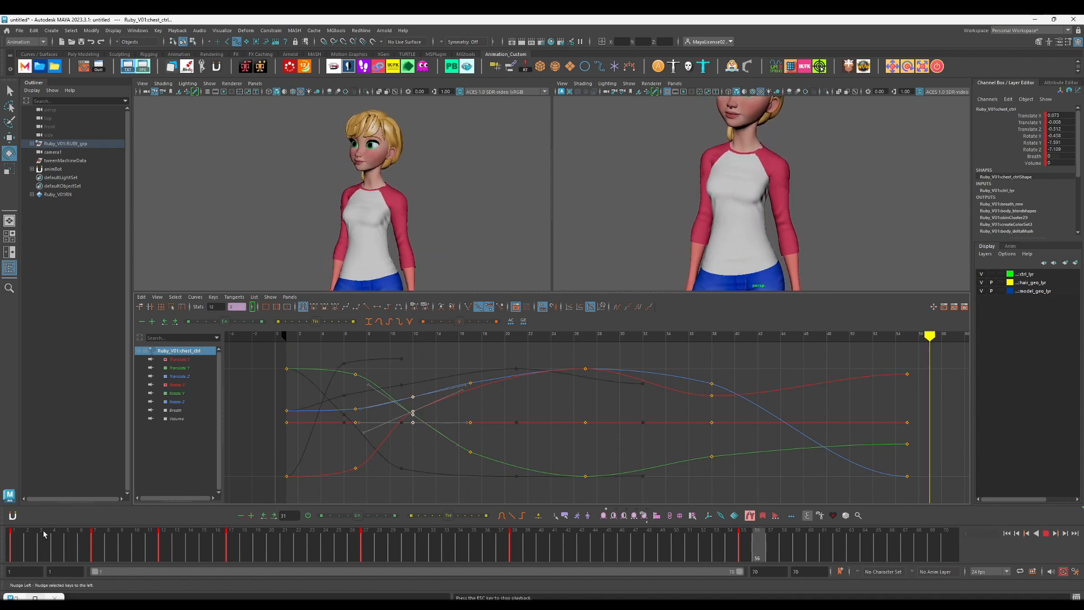
# Step: Select the head control and play back the animation from the start to check the head motion
pyautogui.hotkey('alt', 'v')
pyautogui.press('w')
pyautogui.keyDown('alt'); pyautogui.moveTo(776, 174); pyautogui.dragTo(769, 250, button='middle'); pyautogui.keyUp('alt')
pyautogui.click(776, 119)
pyautogui.moveTo(648, 544); pyautogui.dragTo(5, 549)
pyautogui.hotkey('alt', 'v')
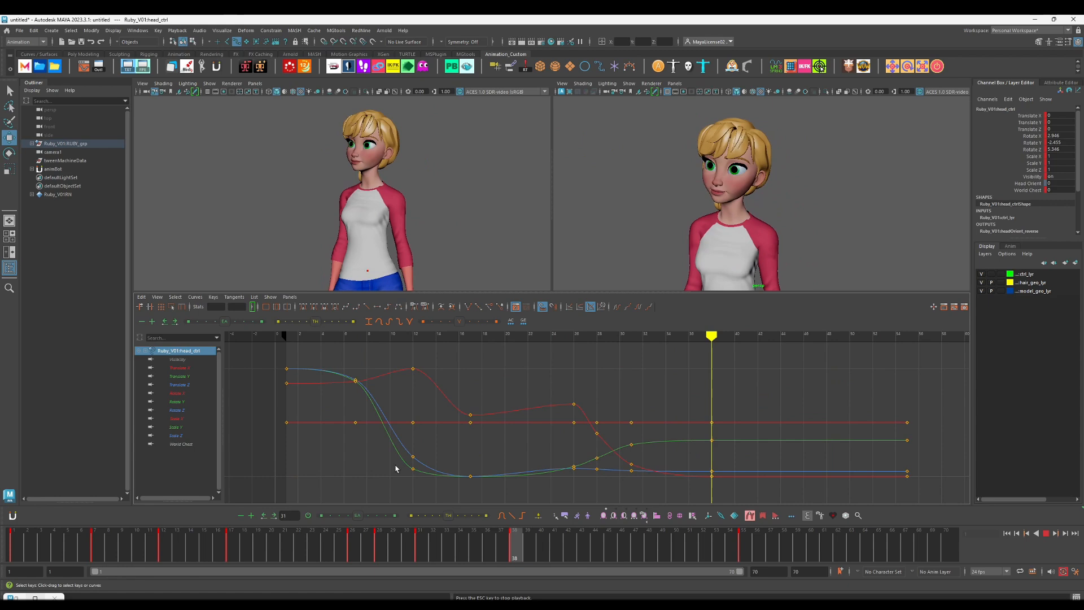
pyautogui.hotkey('alt', 'v')
# Step: Key the head control at frame 36 and move its frame 38 keys to frame 40
pyautogui.click(485, 551)
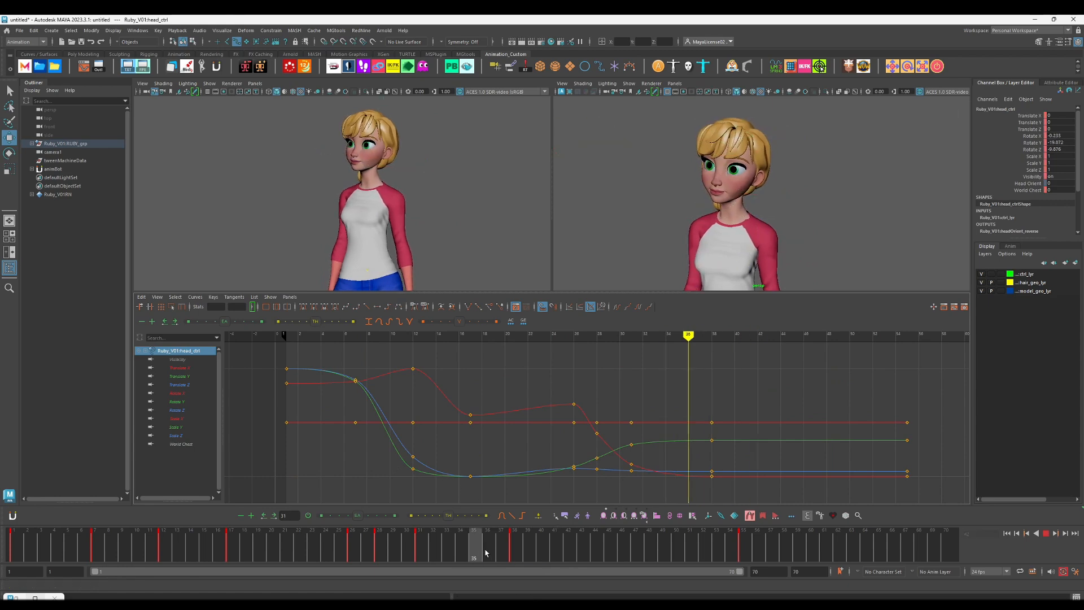
pyautogui.keyDown('shift'); pyautogui.click(518, 549); pyautogui.keyUp('shift')
pyautogui.press('e')
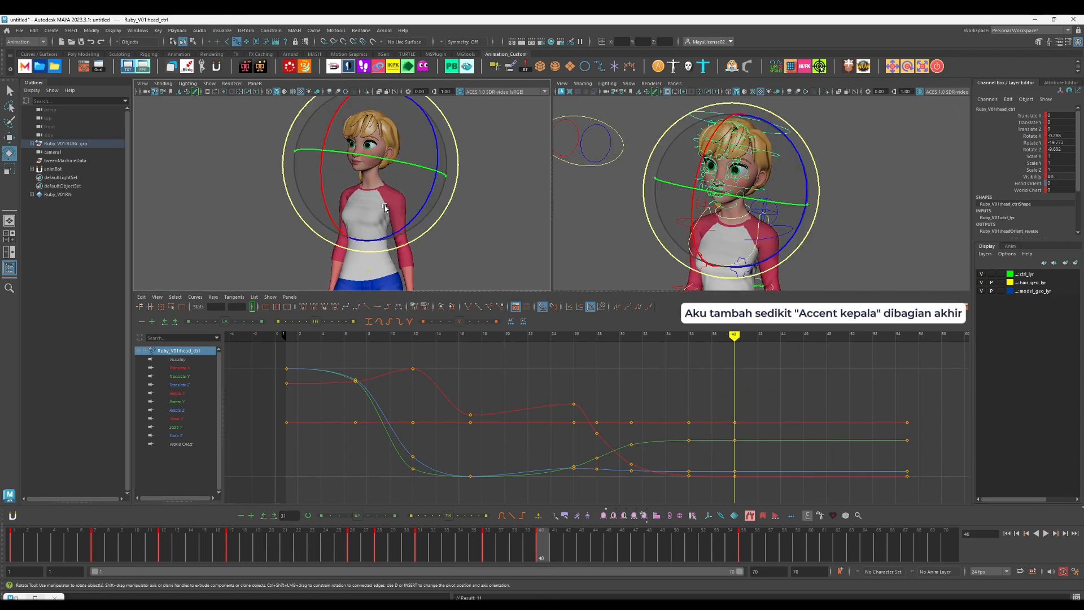
# Step: Rotate the head control at frame 40 for a small accent and key it at frame 44
pyautogui.moveTo(382, 190); pyautogui.dragTo(374, 176)
pyautogui.hotkey('alt', '.')
pyautogui.hotkey('alt', '.')
pyautogui.hotkey('alt', '.')
pyautogui.hotkey('alt', '.')
pyautogui.press('s')
# Step: Key the head control's accent pose at frame 49 and make its frame 55 pose match it
pyautogui.moveTo(633, 545); pyautogui.dragTo(668, 549)
pyautogui.press('s')
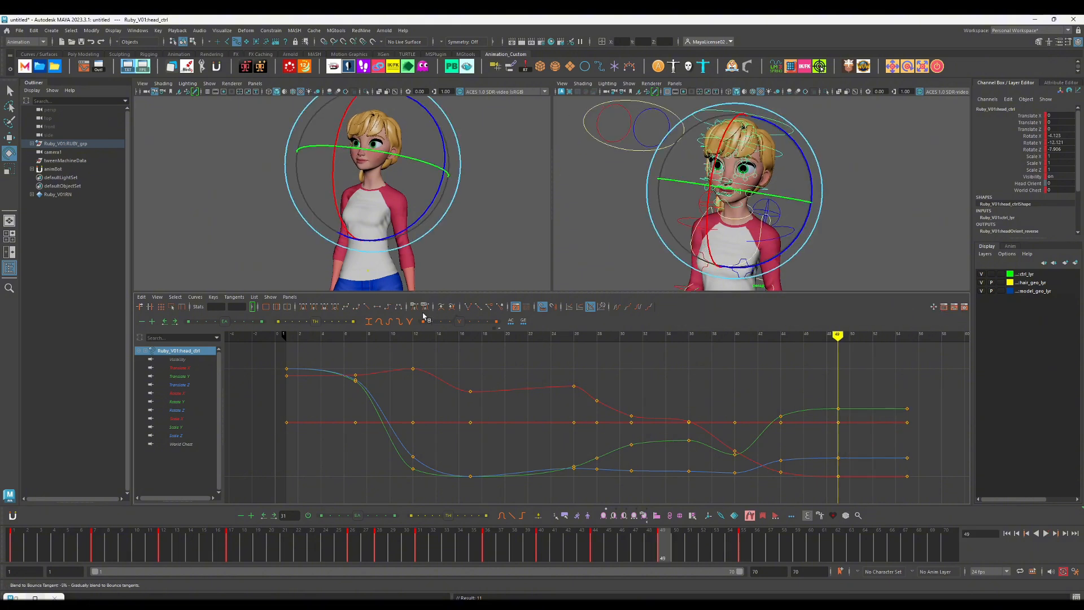
pyautogui.press('.')
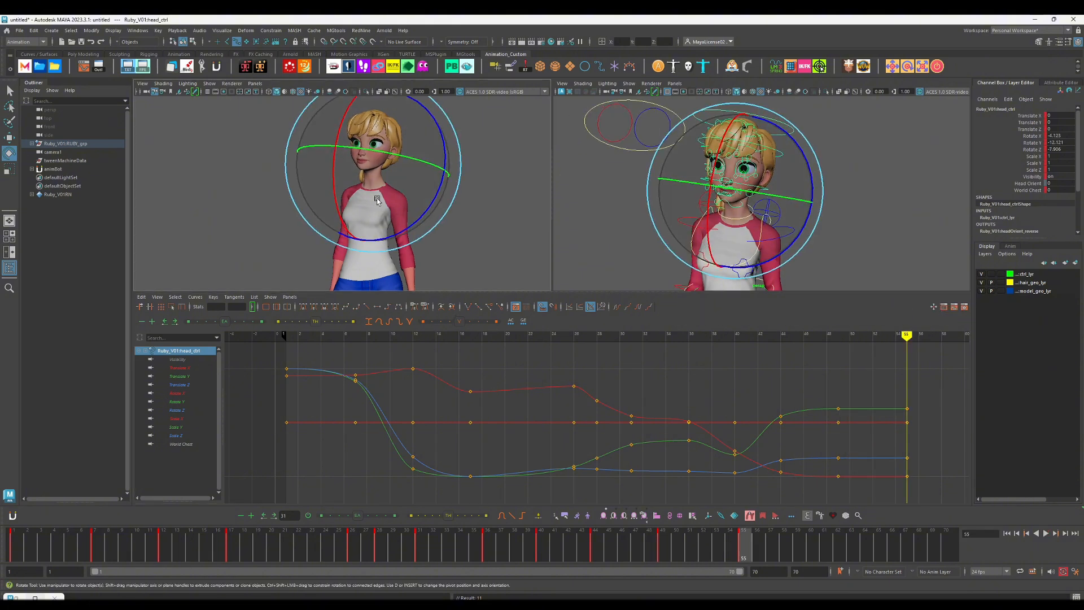
# Step: Review the head motion around the ending accent and delete the head control's keys at frame 40
pyautogui.press(',')
pyautogui.press(',')
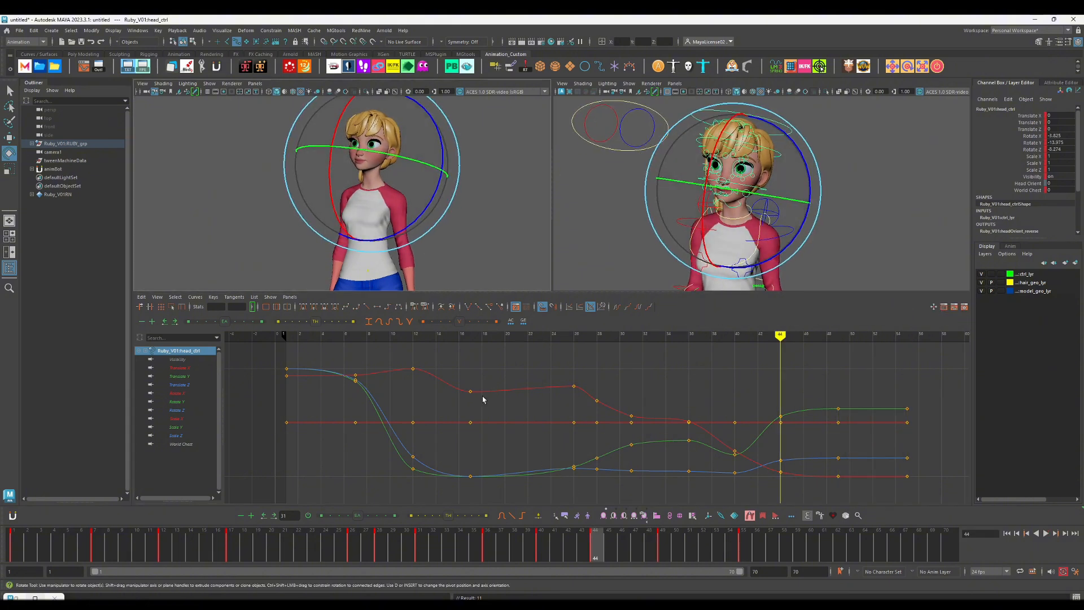
pyautogui.moveTo(543, 553); pyautogui.dragTo(648, 565)
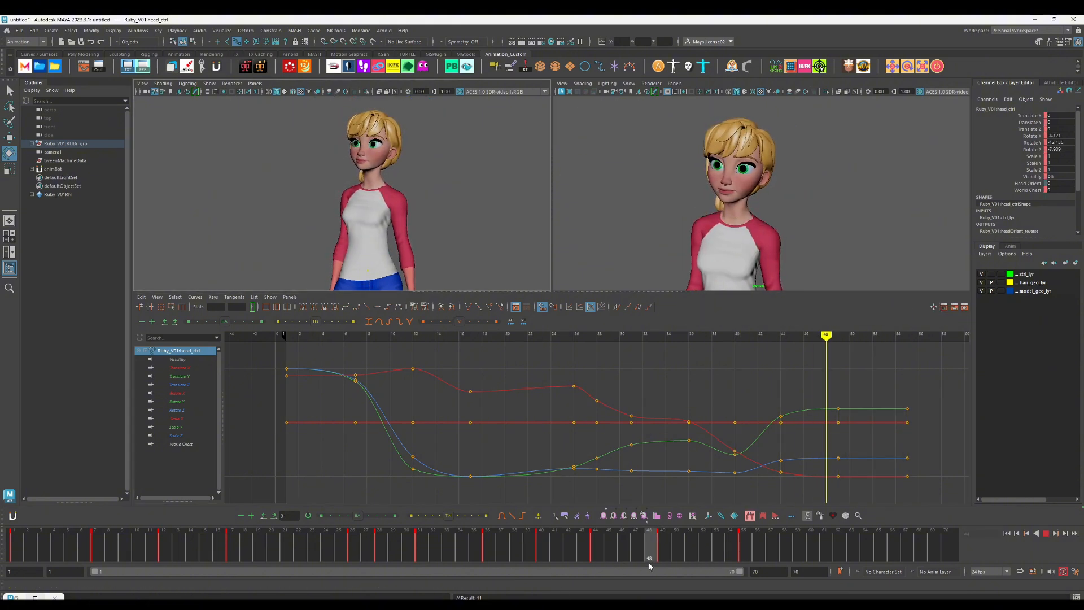
pyautogui.click(486, 542)
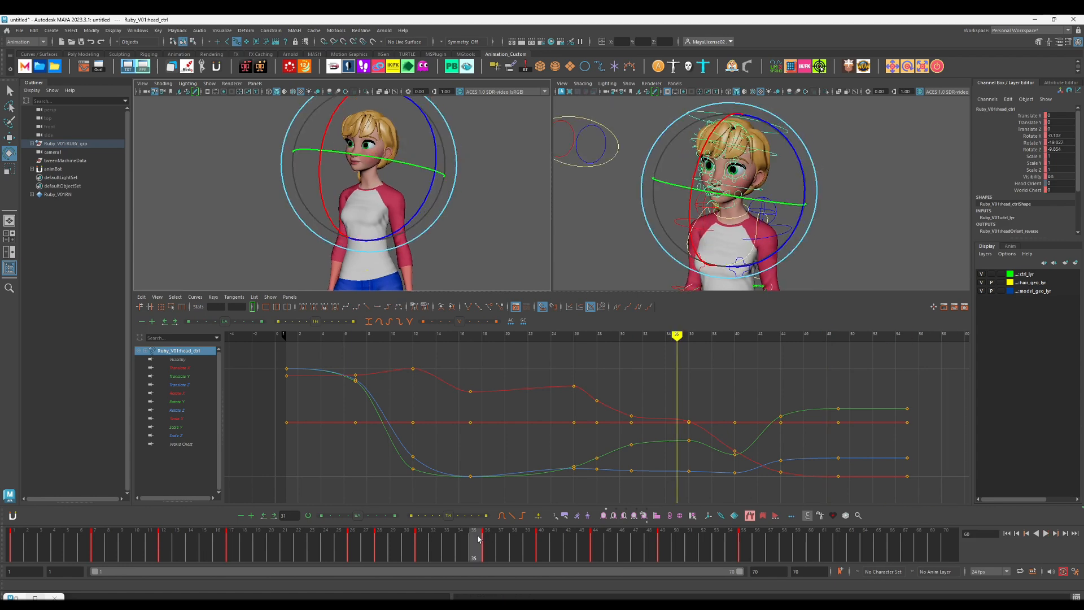
pyautogui.press('.')
pyautogui.rightClick(545, 544)
pyautogui.click(568, 374)
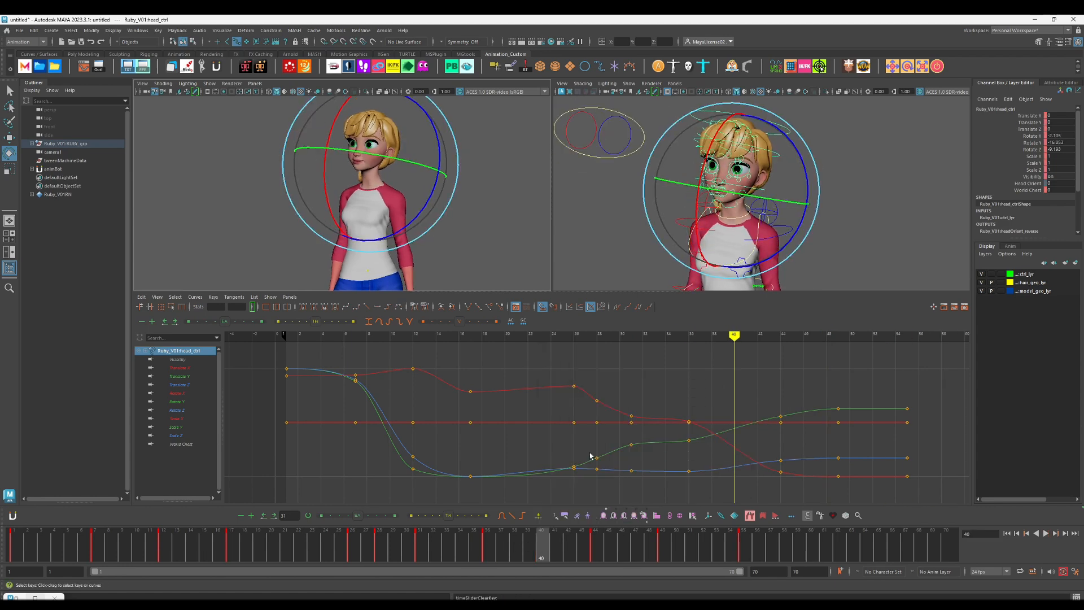
# Step: Move the head control's frame 44 keys to frame 41 and play back the timing change
pyautogui.keyDown('shift'); pyautogui.click(594, 550); pyautogui.keyUp('shift')
pyautogui.moveTo(594, 550); pyautogui.dragTo(557, 550)
pyautogui.click(237, 554)
pyautogui.hotkey('alt', 'v')
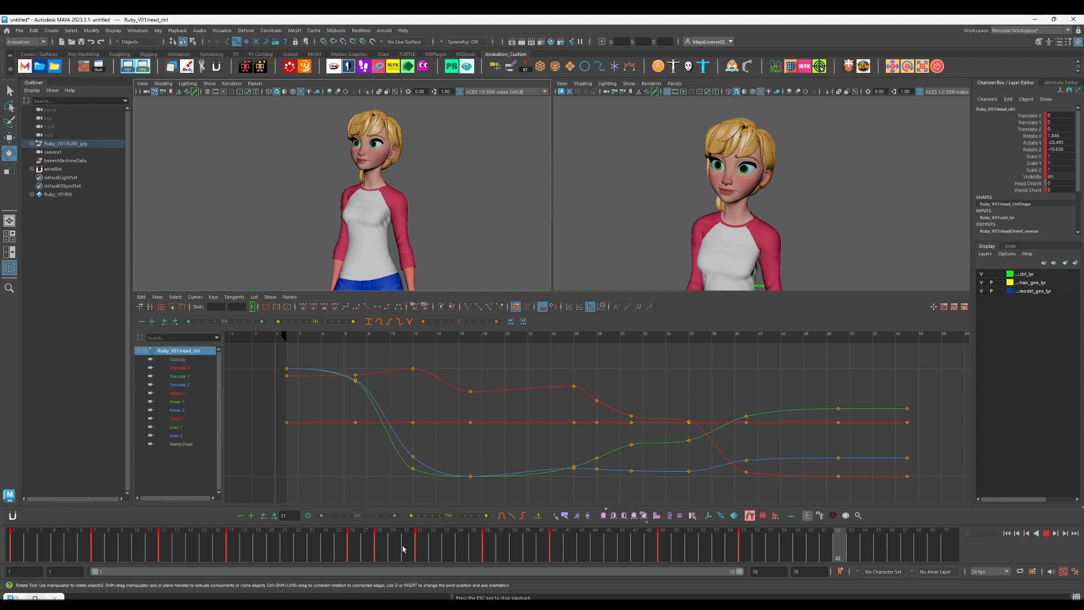
# Step: Move the head control's frame 49 keys to frame 47 and play back the shortened settle
pyautogui.click(540, 552)
pyautogui.keyDown('shift'); pyautogui.click(663, 548); pyautogui.keyUp('shift')
pyautogui.moveTo(663, 547); pyautogui.dragTo(640, 552)
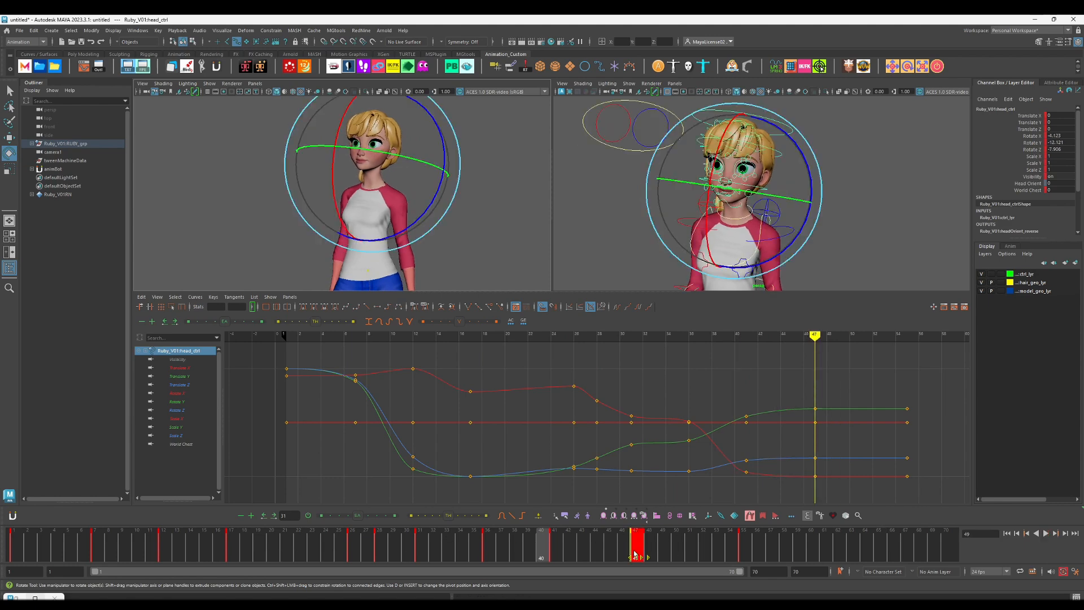
pyautogui.click(151, 551)
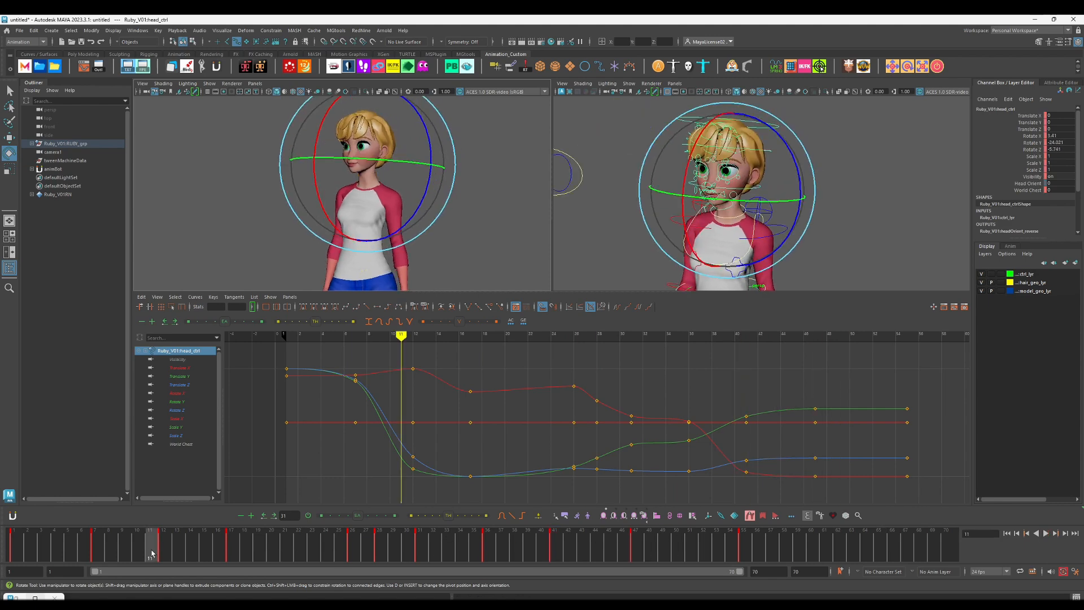
pyautogui.hotkey('alt', 'v')
# Step: Slightly adjust the head control's pose at frame 36 and review the motion through frame 47
pyautogui.hotkey('alt', 'v')
pyautogui.moveTo(378, 538); pyautogui.dragTo(483, 525)
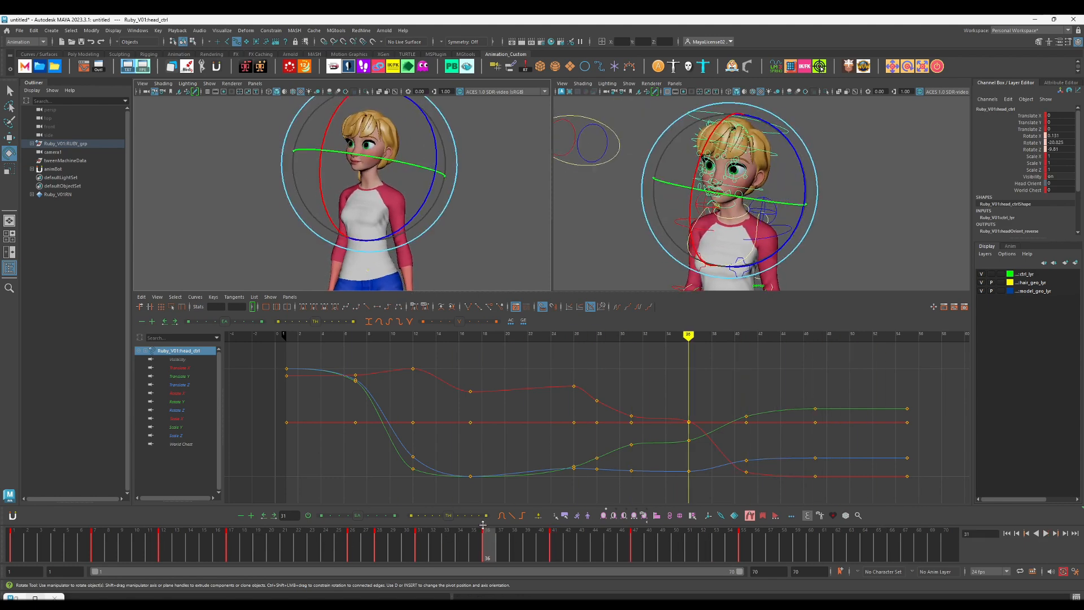
pyautogui.press(',')
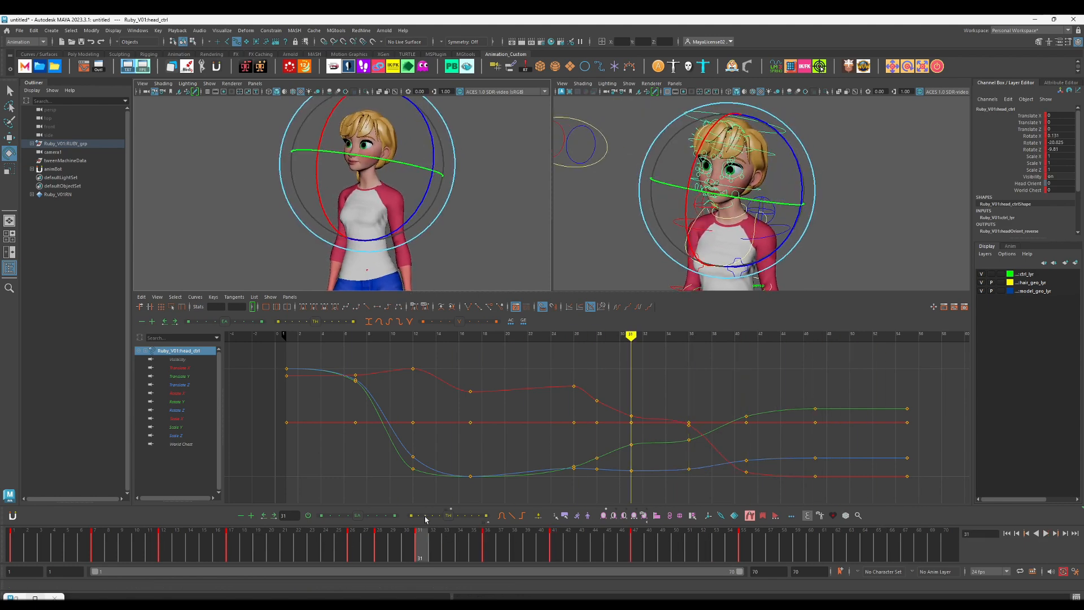
pyautogui.hotkey('alt', 'v')
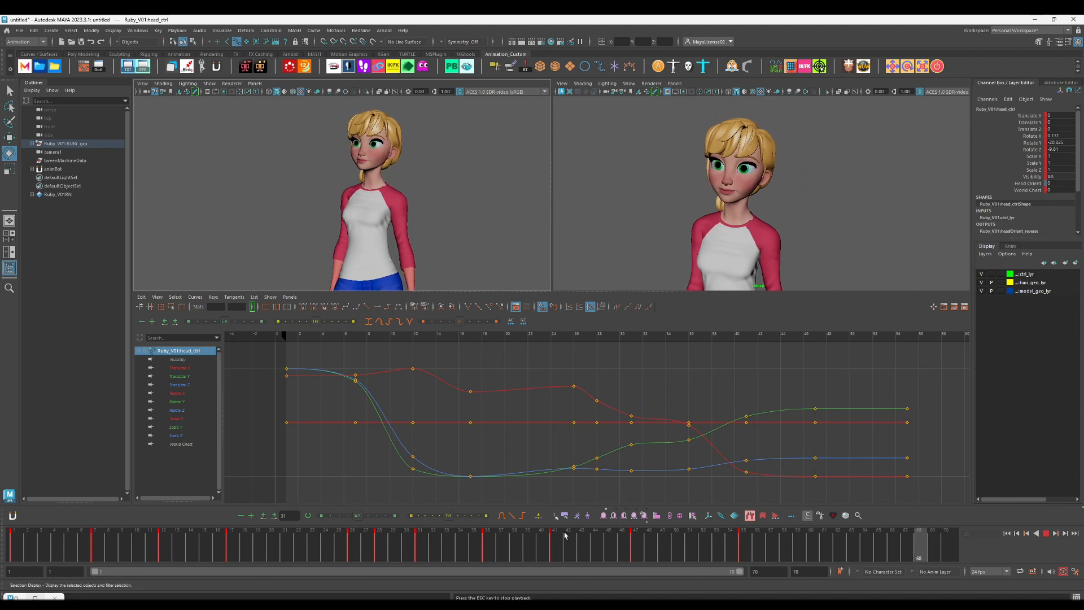
pyautogui.moveTo(564, 535); pyautogui.dragTo(617, 547)
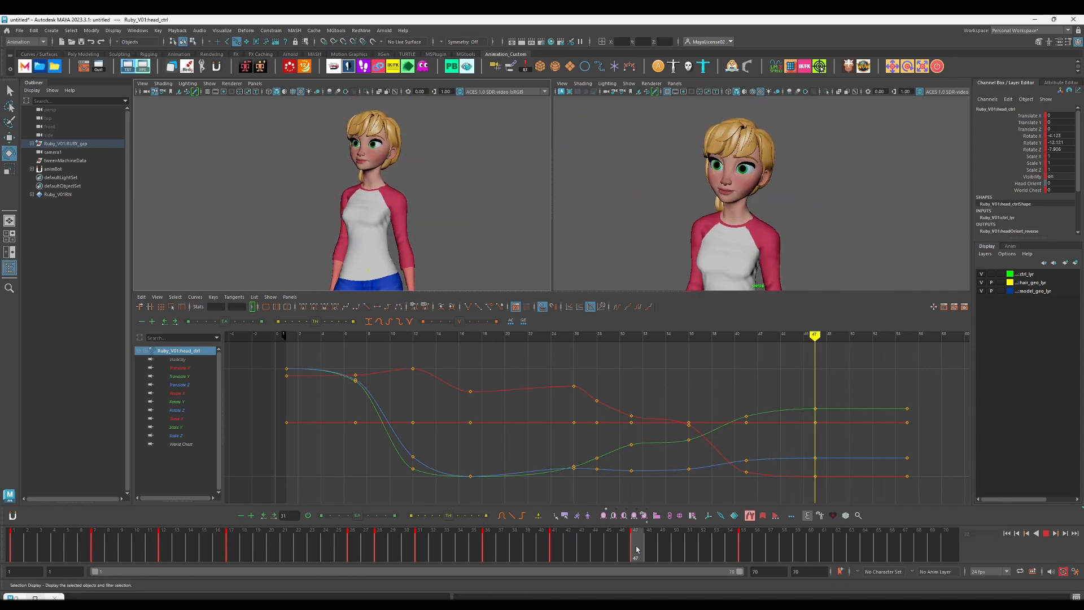
pyautogui.hotkey('alt', 'v')
# Step: Try a small X rotation of the head control at frame 47, play it back, and undo the rotation
pyautogui.moveTo(333, 188); pyautogui.dragTo(334, 190)
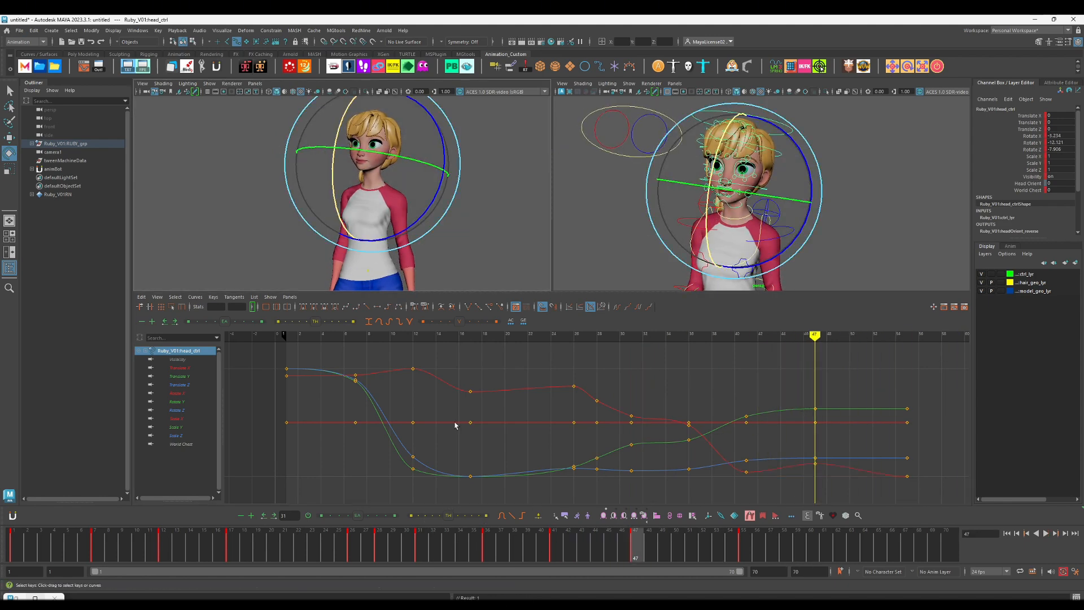
pyautogui.click(375, 545)
pyautogui.hotkey('alt', 'v')
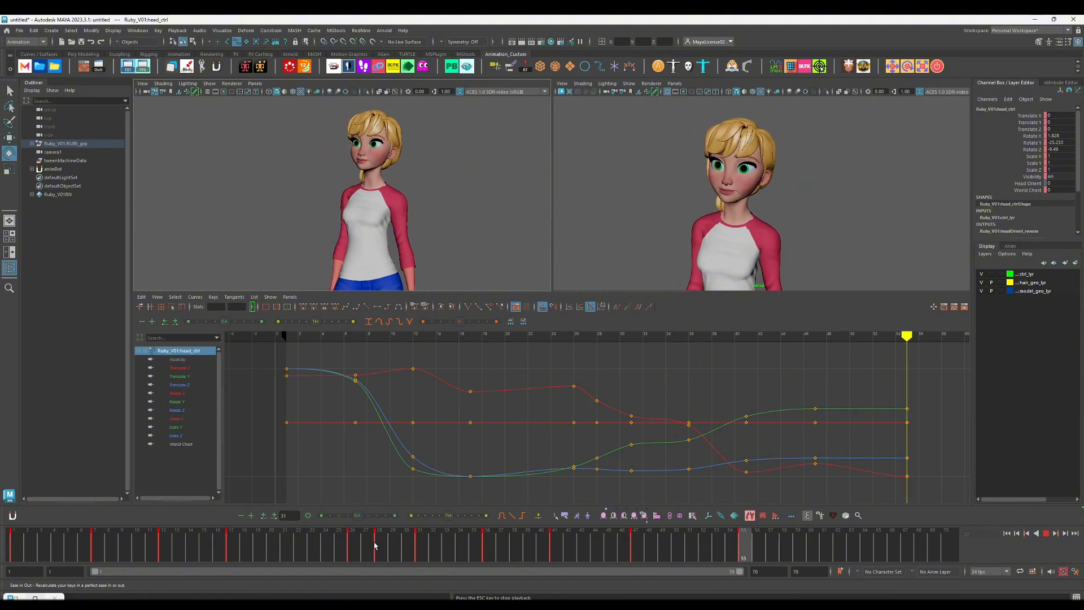
pyautogui.click(377, 547)
pyautogui.hotkey('alt', 'v')
pyautogui.hotkey('ctrl', 'z')
pyautogui.hotkey('ctrl', 'z')
pyautogui.hotkey('ctrl', 'z')
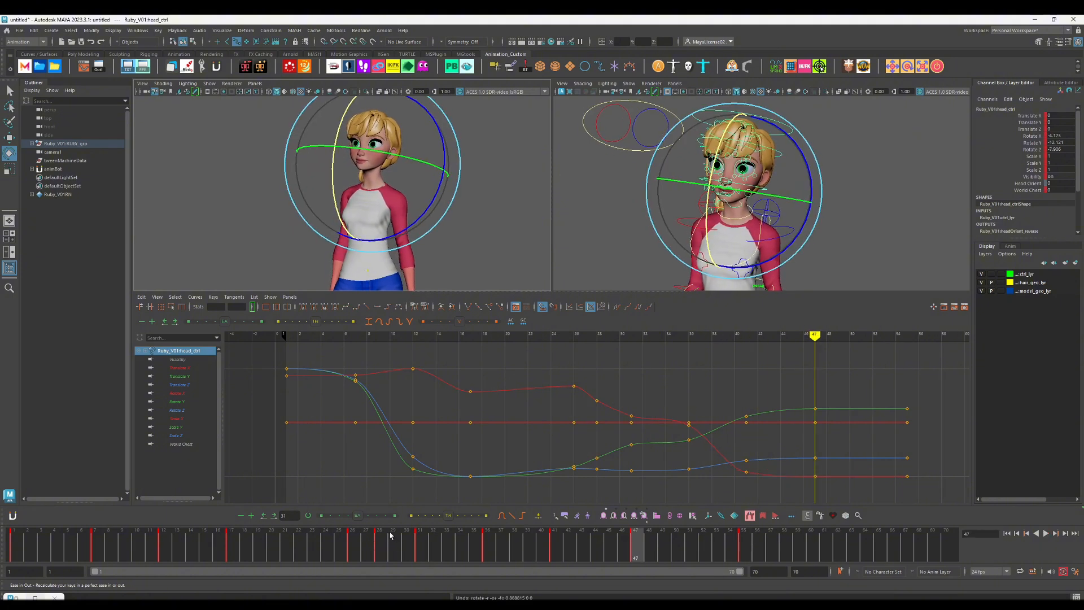
# Step: Set the head control's Rotate X to about -4.36 at frame 47 and play back the animation
pyautogui.keyDown('alt'); pyautogui.moveTo(590, 486); pyautogui.dragTo(547, 406, button='right'); pyautogui.keyUp('alt')
pyautogui.press('a')
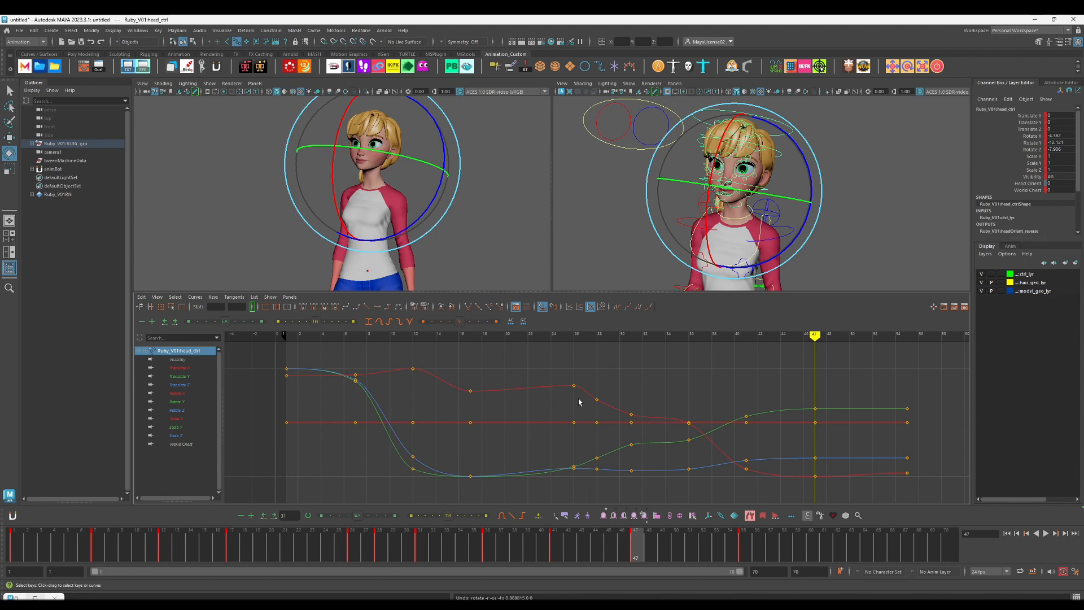
pyautogui.click(597, 399)
pyautogui.hotkey('alt', 'v')
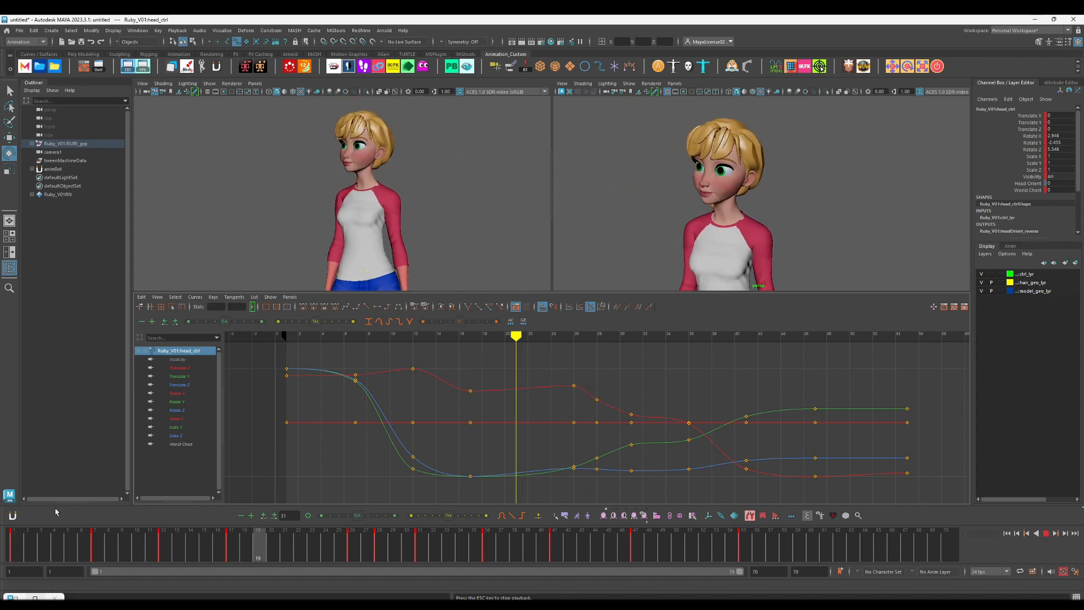
# Step: Rotate the head control at frame 36 so its turn overshoots the final head pose
pyautogui.click(329, 543)
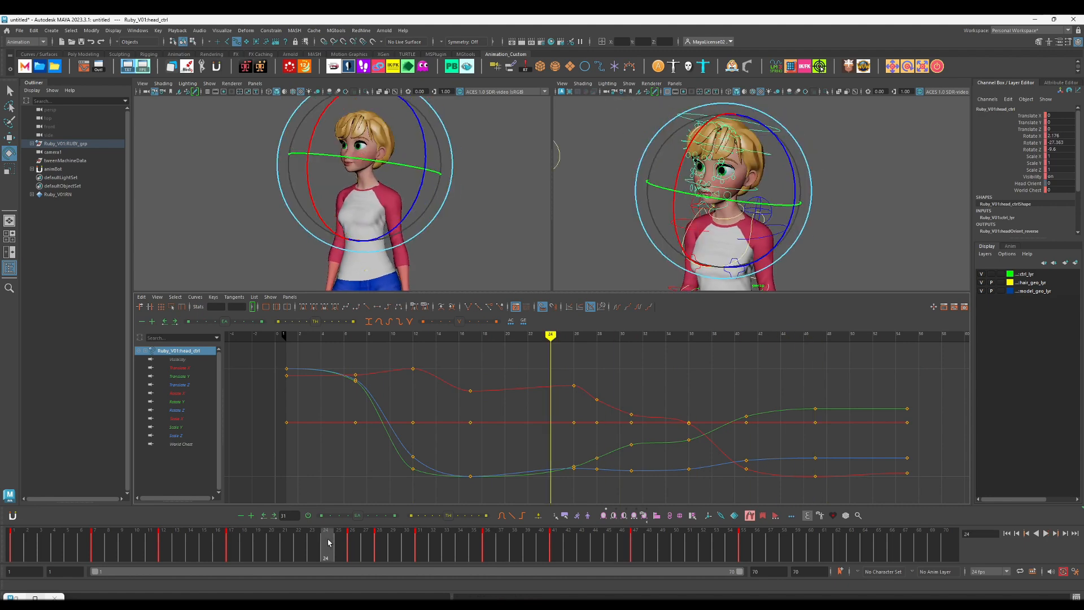
pyautogui.press('.')
pyautogui.press('.')
pyautogui.press('.')
pyautogui.press('.')
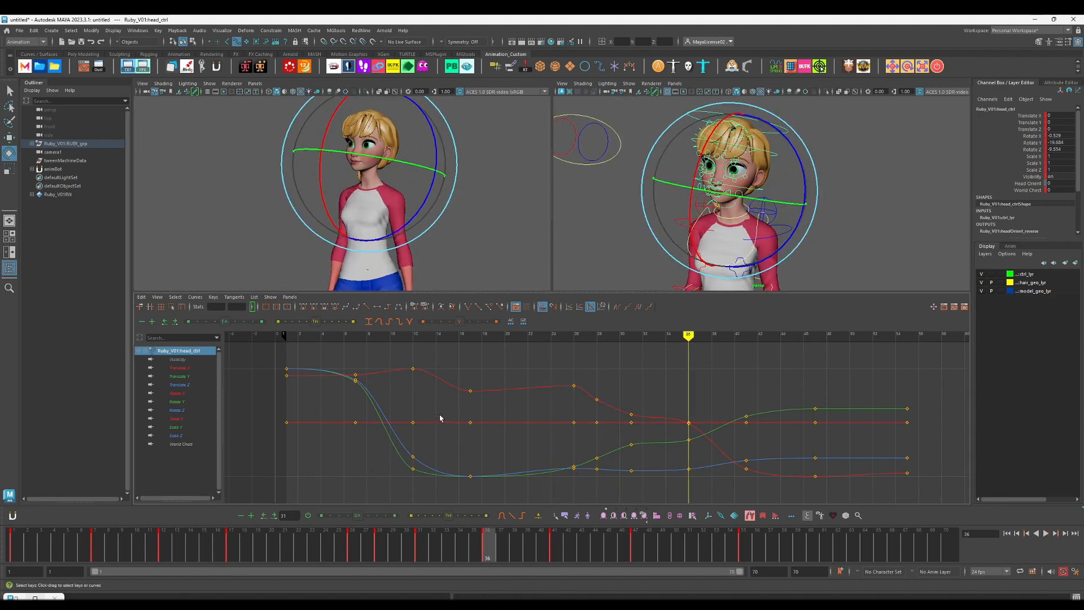
pyautogui.moveTo(376, 148); pyautogui.dragTo(376, 192)
# Step: Refine the head overshoot at frame 36 and rotate the frame 41 pose to about X -6.4, Y -11.3, Z -7.0
pyautogui.press('.')
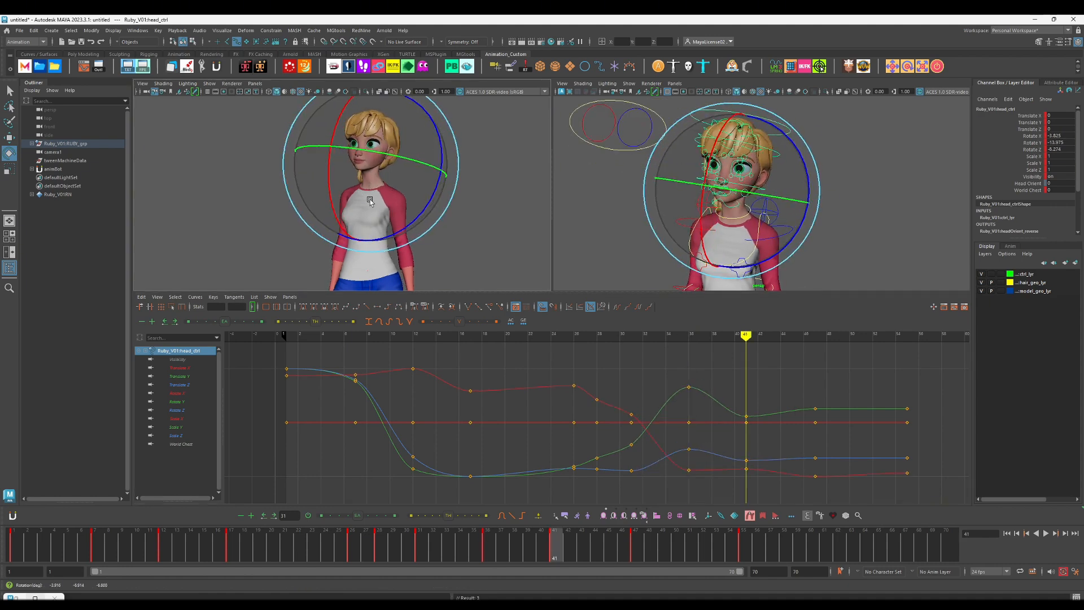
pyautogui.press(',')
pyautogui.press('.')
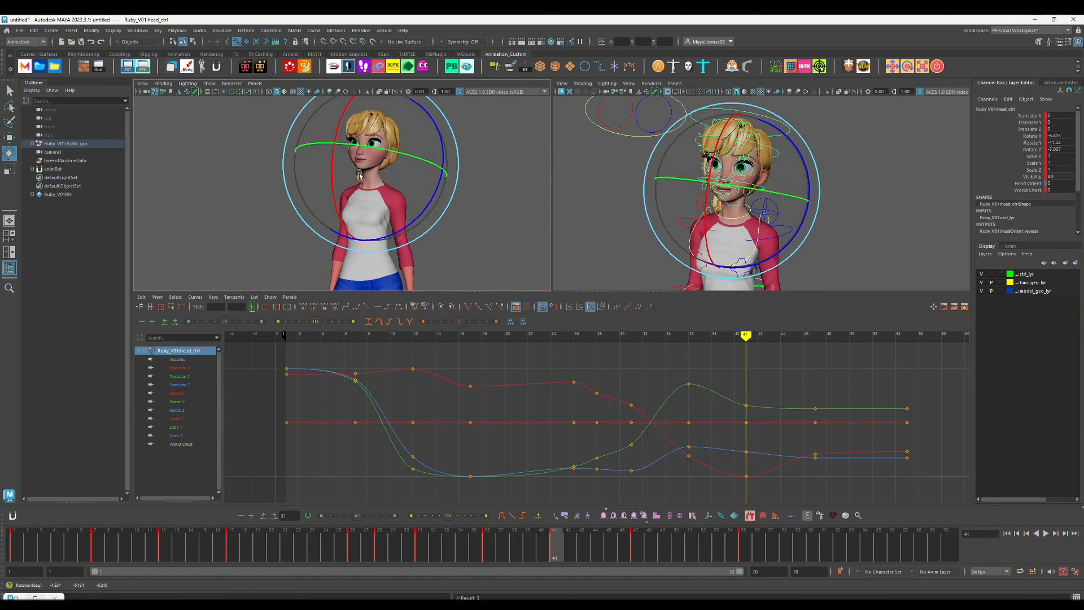
# Step: Delete the head control's frame 28 keys and tween its frame 31 pose strongly toward the frame 36 pose
pyautogui.press(',')
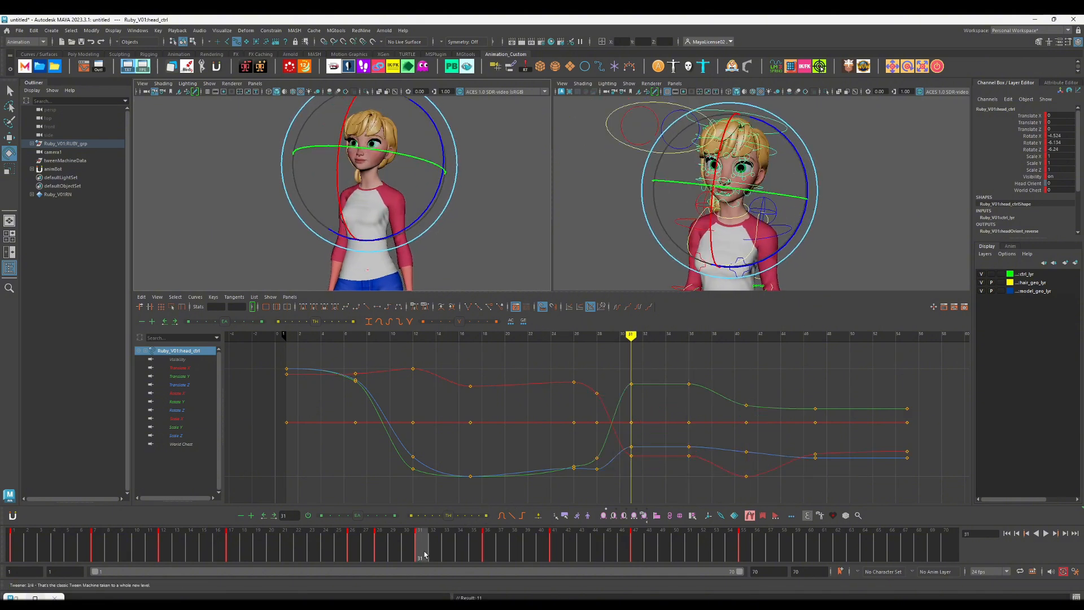
pyautogui.rightClick(499, 544)
pyautogui.click(540, 394)
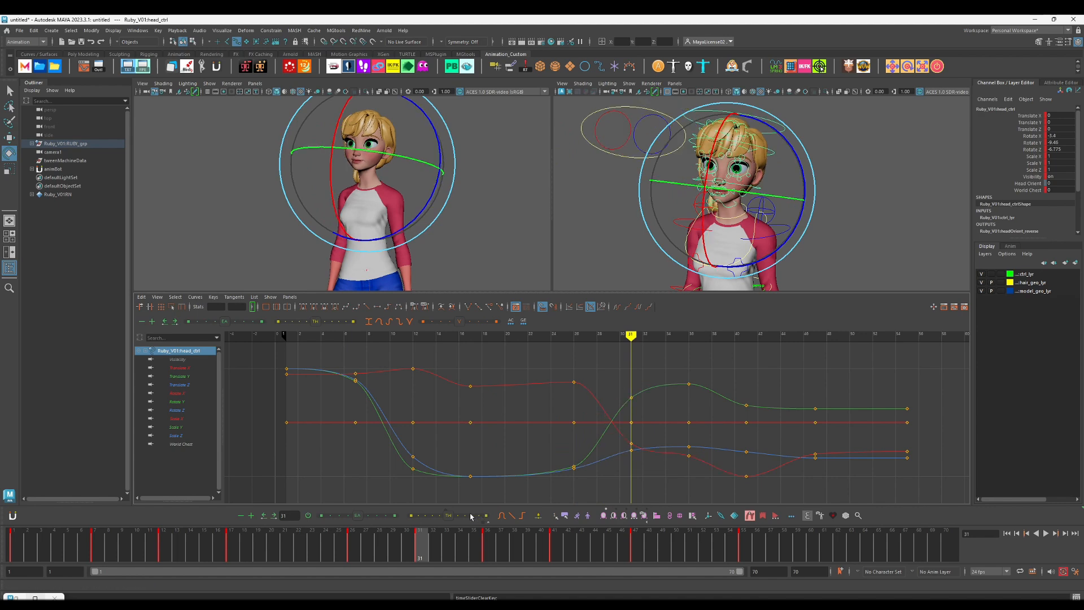
# Step: Tween the head control's frame 47 pose between frames 41 and 55, favouring frame 55, and play it back
pyautogui.press('.')
pyautogui.press('.')
pyautogui.press('.')
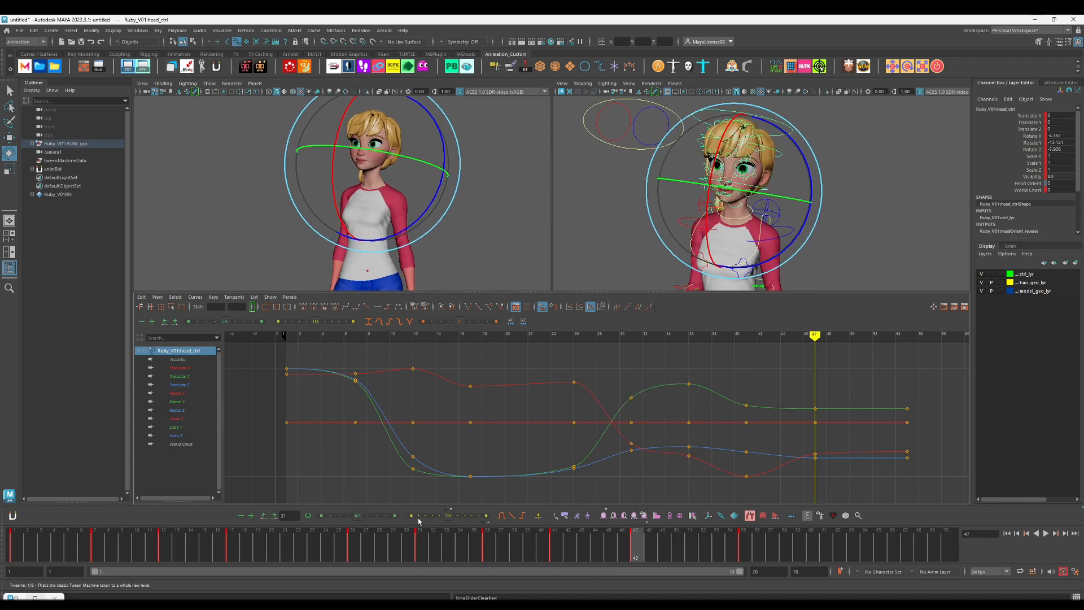
pyautogui.click(310, 544)
pyautogui.hotkey('alt', 'v')
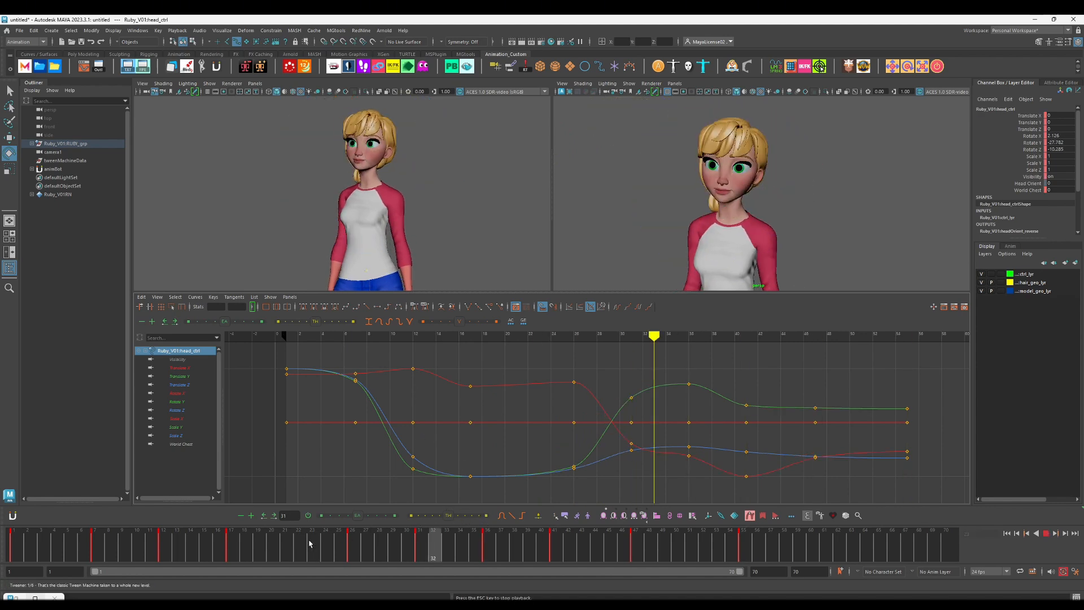
pyautogui.hotkey('alt', 'v')
pyautogui.press(',')
pyautogui.press(',')
pyautogui.press(',')
pyautogui.press(',')
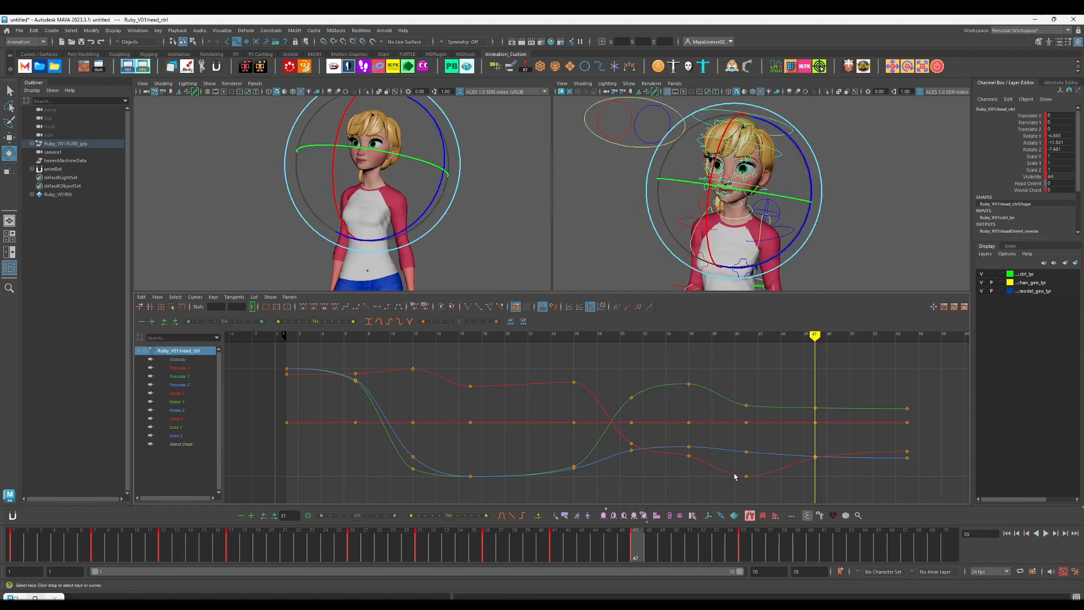
# Step: Isolate the head control's Rotate X curve, lower its keys at frames 47 and 55, and play back the settle
pyautogui.press('.')
pyautogui.press('.')
pyautogui.click(171, 386)
pyautogui.click(172, 393)
pyautogui.moveTo(775, 424); pyautogui.dragTo(1023, 516)
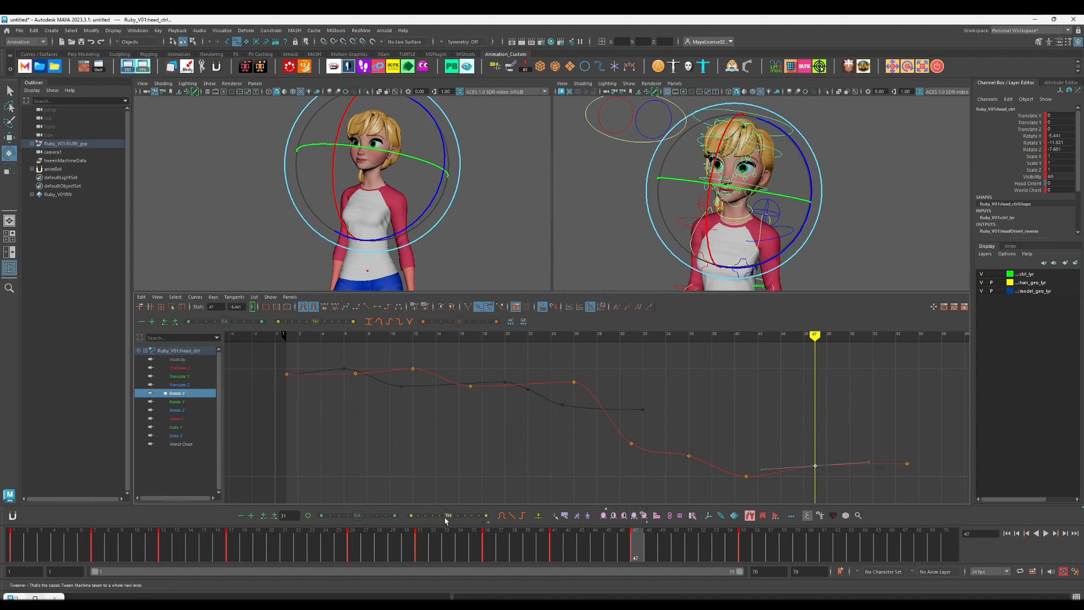
pyautogui.hotkey('alt', 'v')
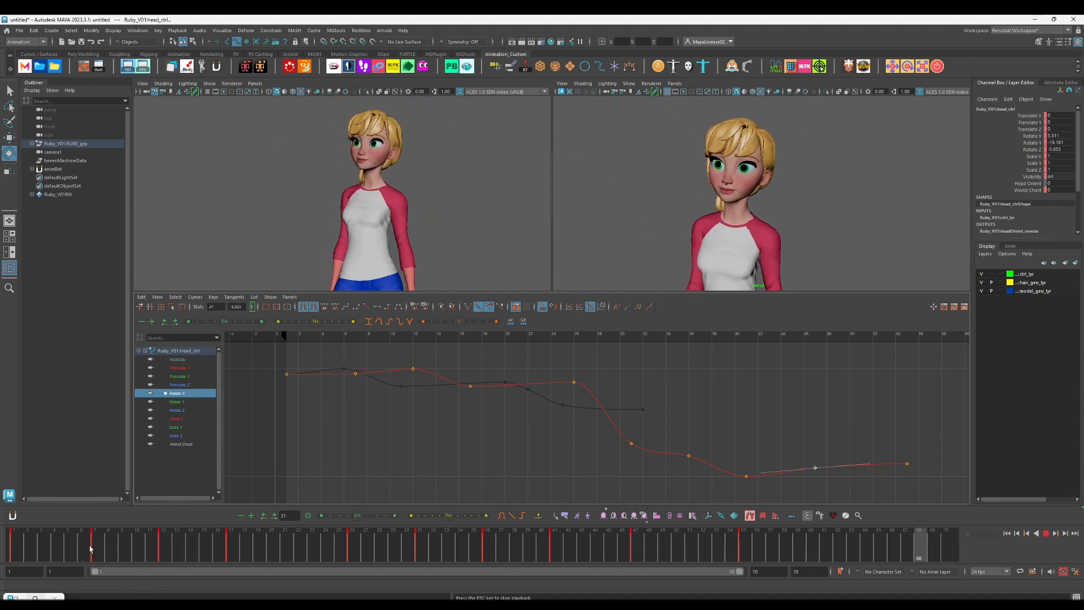
# Step: Select all of the character's controls, end the playback range at frame 55, and play the animation
pyautogui.click(742, 546)
pyautogui.scroll(-10, 849, 266)
pyautogui.click(849, 266)
pyautogui.press('w')
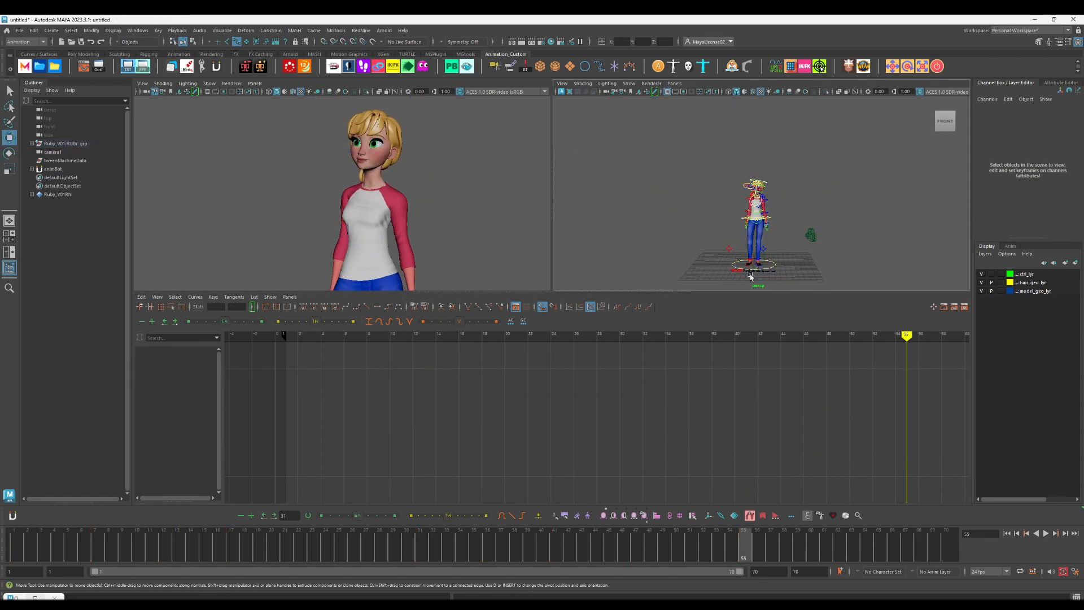
pyautogui.moveTo(708, 138); pyautogui.dragTo(793, 283)
pyautogui.write('55')
pyautogui.press('Return')
pyautogui.hotkey('alt', 'v')
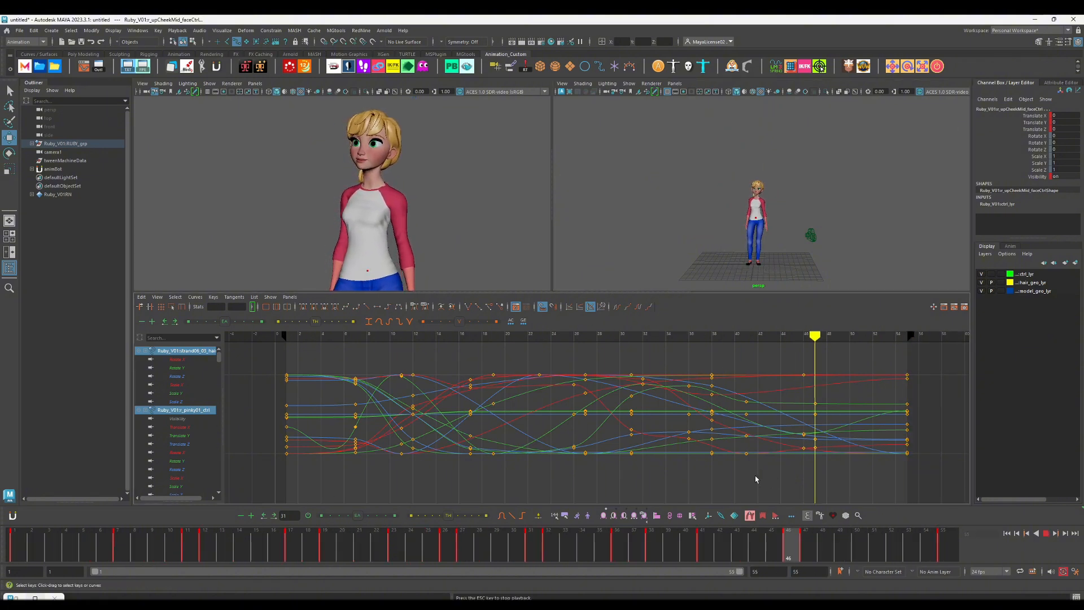
# Step: Select only the head control and move its frame 26 keys to frame 23
pyautogui.hotkey('alt', 'v')
pyautogui.scroll(7, 779, 179)
pyautogui.click(779, 164)
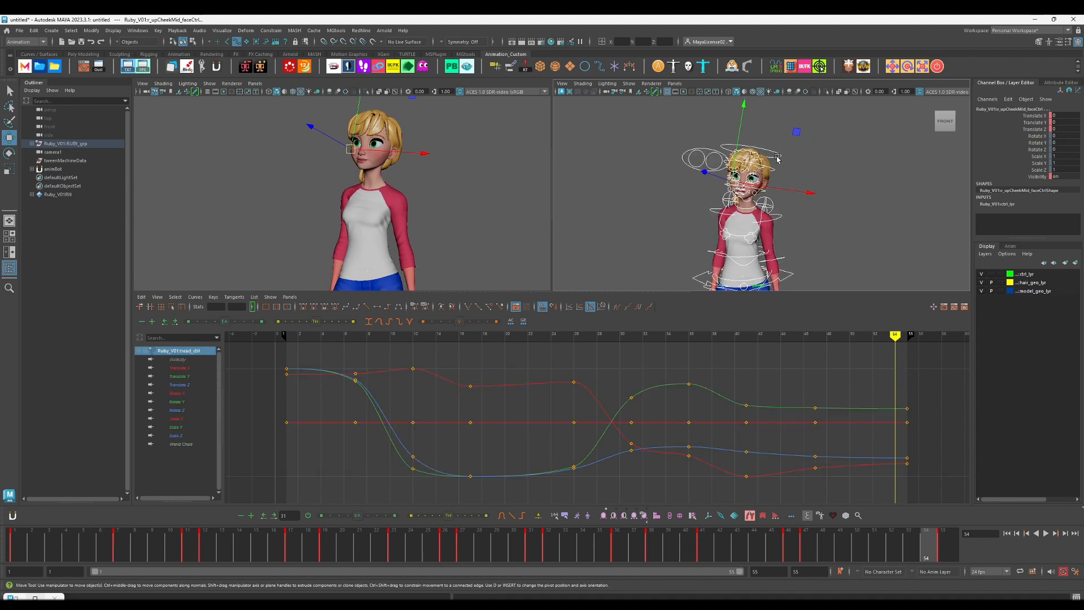
pyautogui.press(',')
pyautogui.press(',')
pyautogui.press(',')
pyautogui.press(',')
pyautogui.press(',')
pyautogui.press(',')
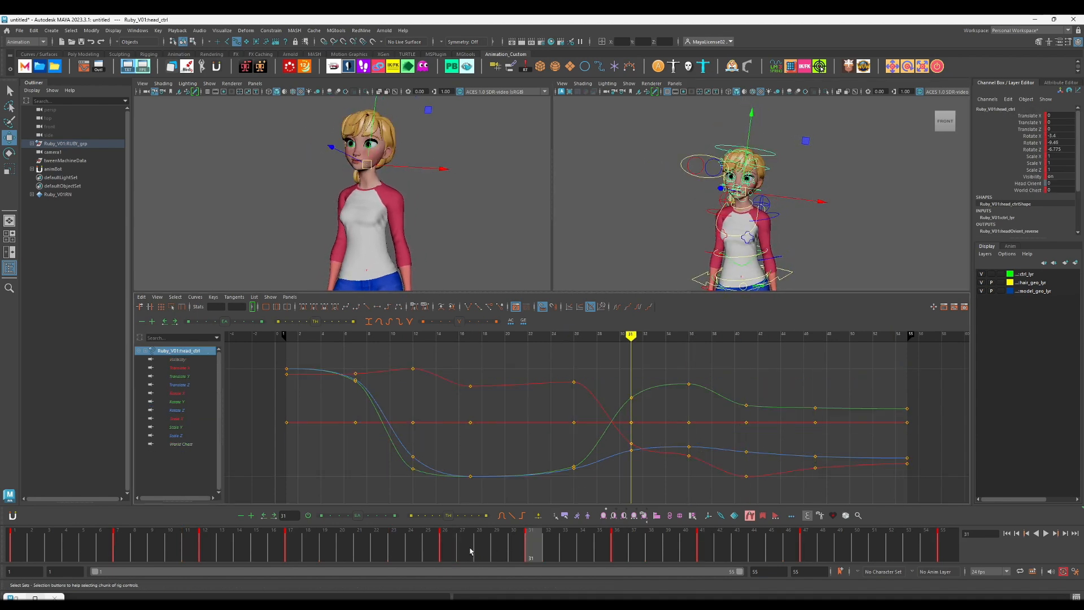
pyautogui.keyDown('shift'); pyautogui.click(447, 544); pyautogui.keyUp('shift')
pyautogui.moveTo(447, 544); pyautogui.dragTo(403, 541)
pyautogui.click(345, 540)
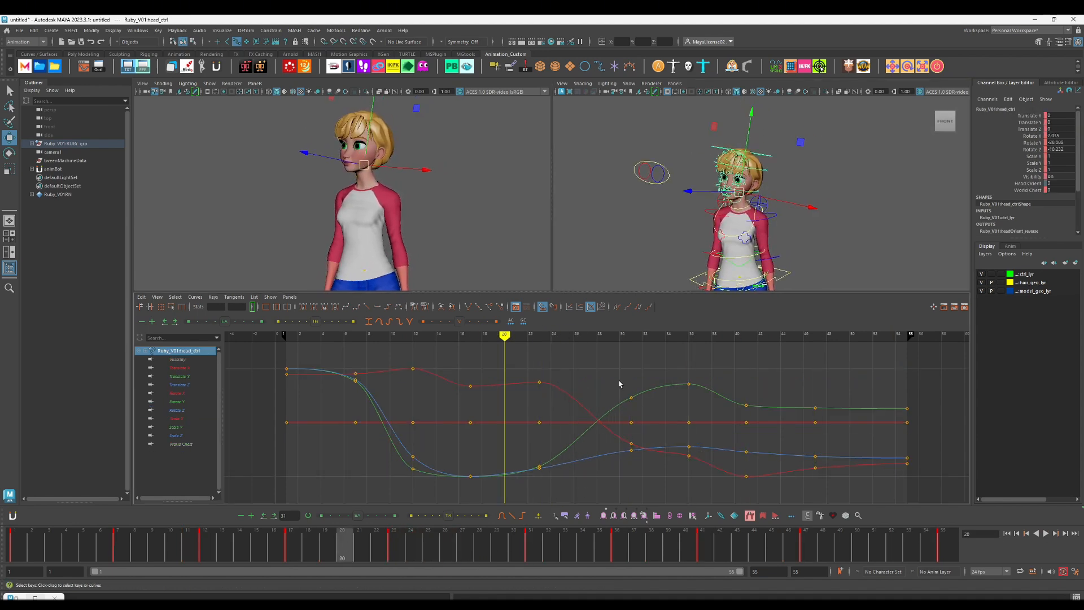
# Step: Play back the earlier turn and move the head control's frame 23 keys to frame 25
pyautogui.hotkey('alt', 'shift', 'v')
pyautogui.hotkey('alt', 'v')
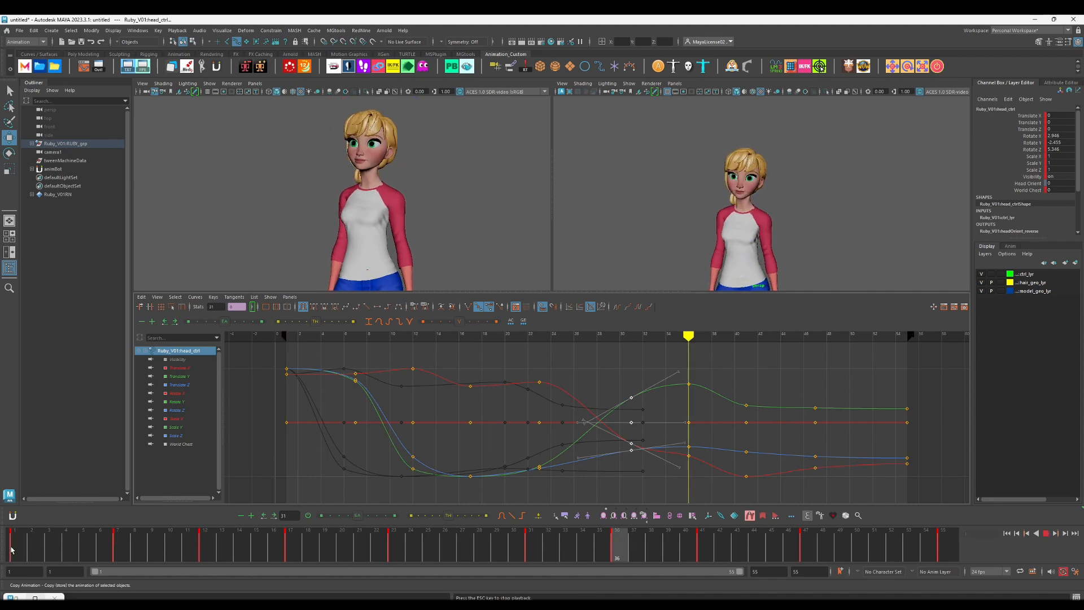
pyautogui.keyDown('shift'); pyautogui.click(398, 549); pyautogui.keyUp('shift')
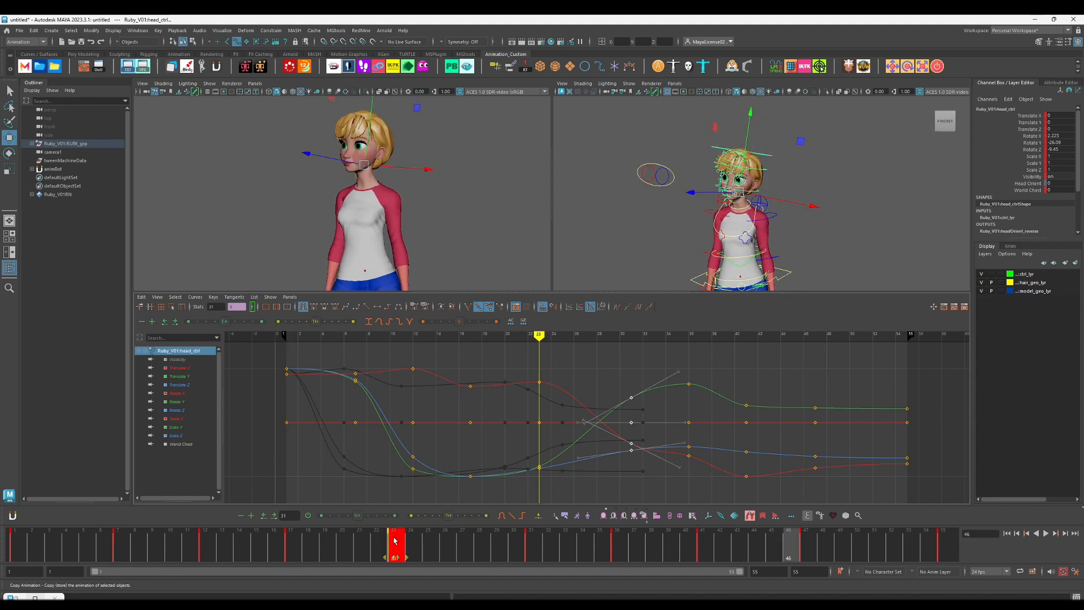
pyautogui.moveTo(397, 550); pyautogui.dragTo(428, 551)
pyautogui.click(101, 558)
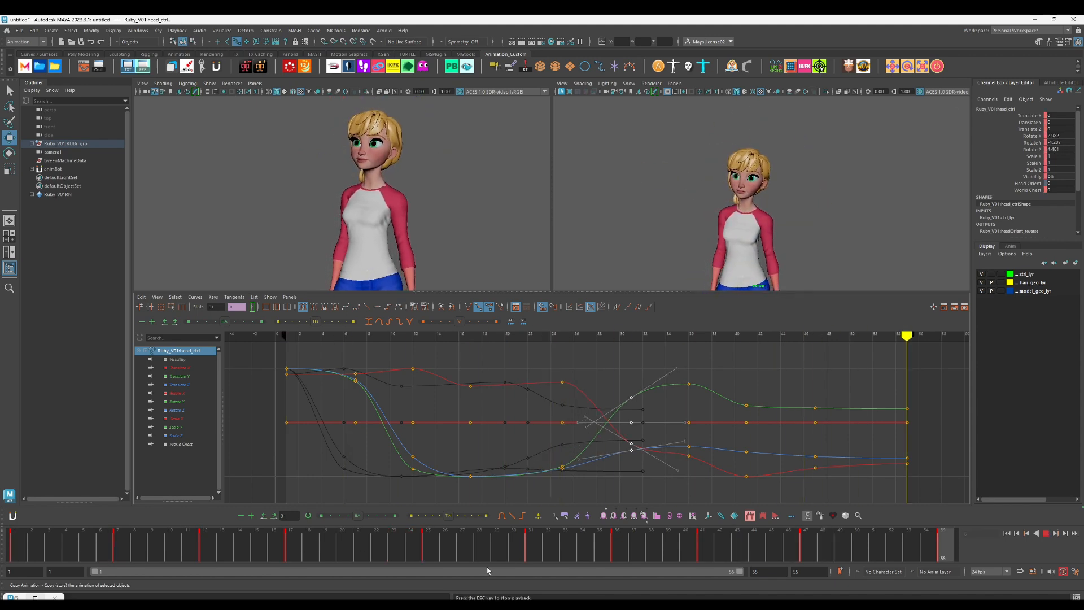
# Step: Rotate the head control at frame 28 to key a breakdown pose in the return turn and play it back
pyautogui.hotkey('alt', 'v')
pyautogui.press('e')
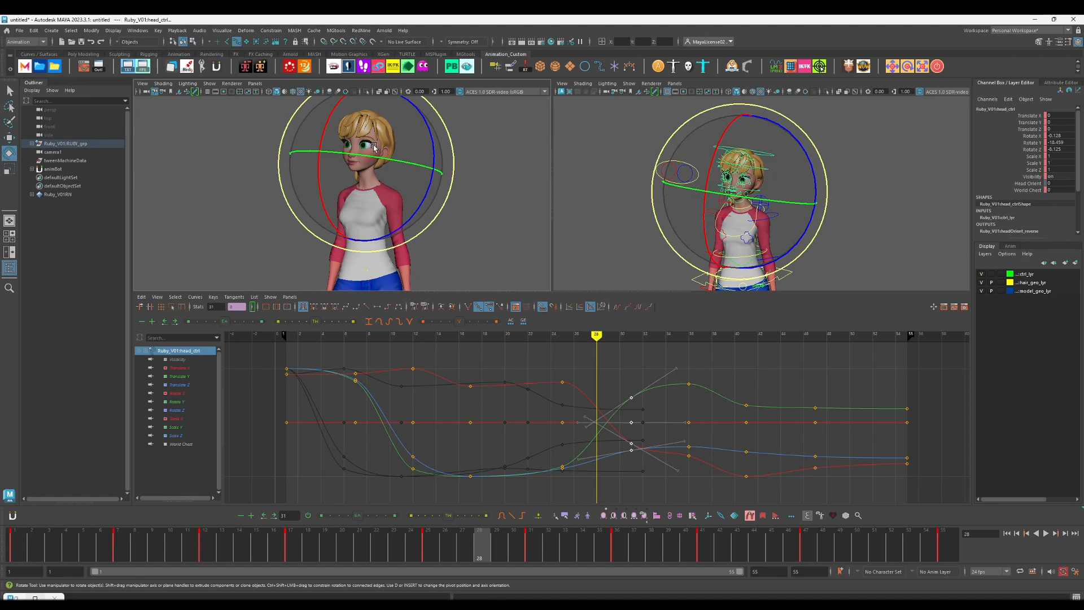
pyautogui.moveTo(373, 147); pyautogui.dragTo(398, 141)
pyautogui.press(',')
pyautogui.hotkey('alt', 'v')
# Step: Tween the head control's frame 31 pose between frames 28 and 36, favouring frame 36, and play it back
pyautogui.click(866, 196)
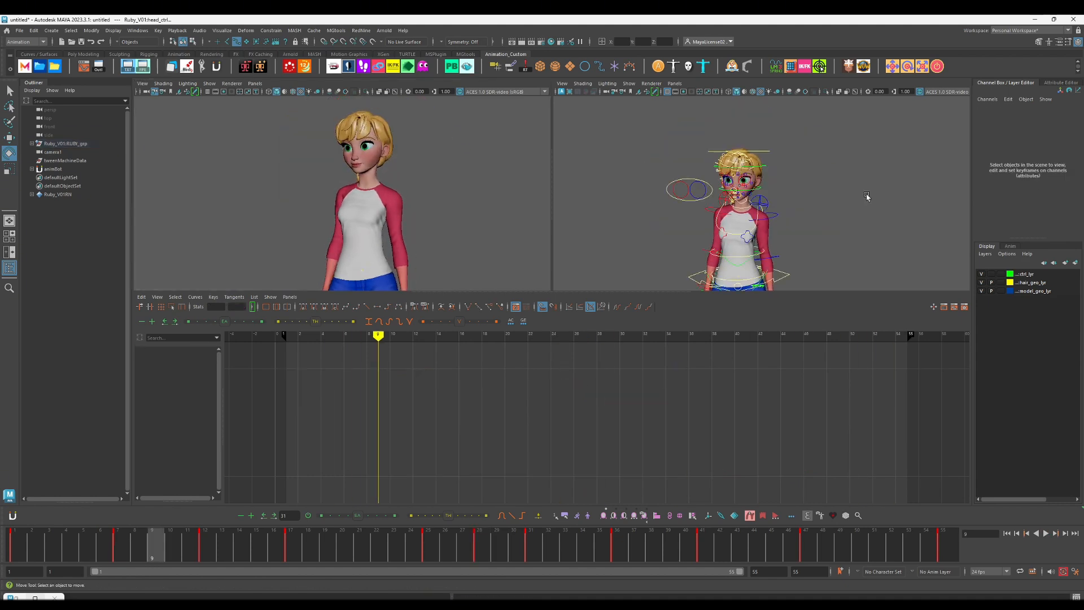
pyautogui.click(566, 516)
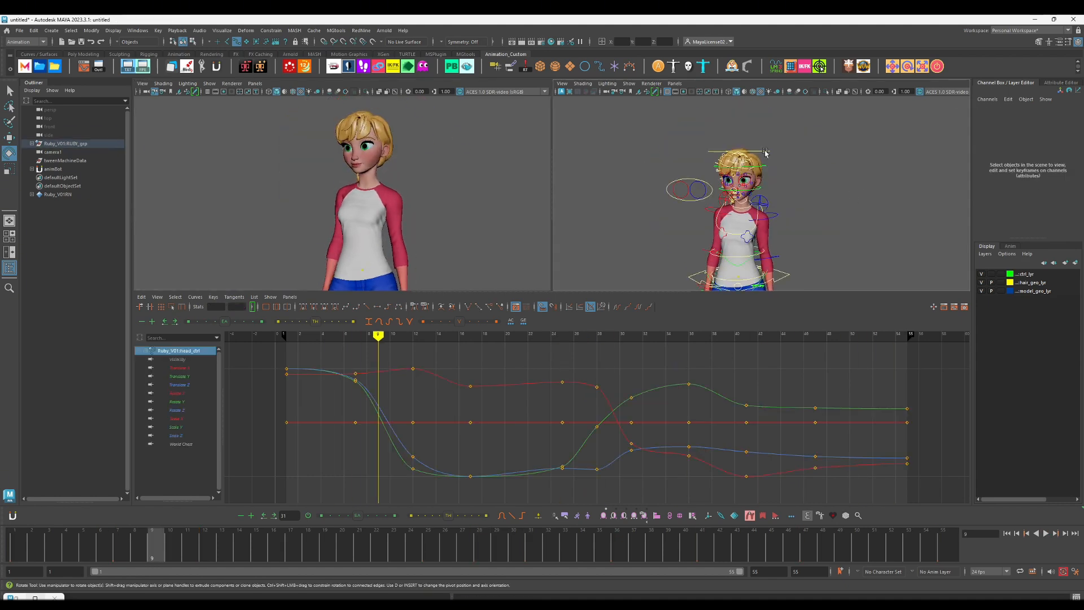
pyautogui.click(464, 518)
pyautogui.press(',')
pyautogui.press(',')
pyautogui.press(',')
pyautogui.hotkey('alt', 'v')
pyautogui.click(464, 518)
pyautogui.hotkey('alt', 'v')
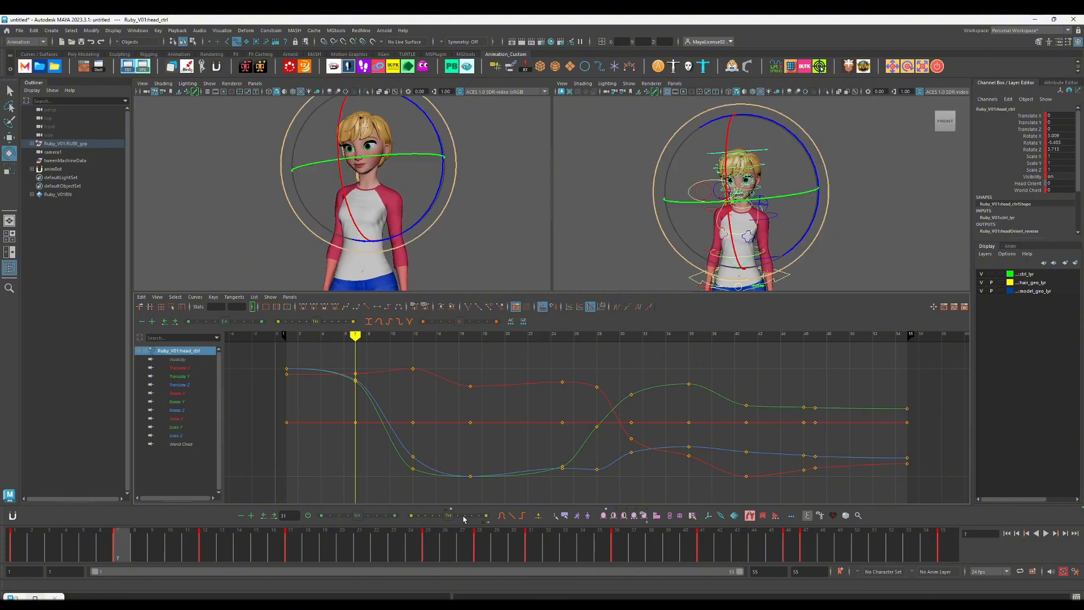
pyautogui.click(428, 540)
pyautogui.hotkey('ctrl', 'z')
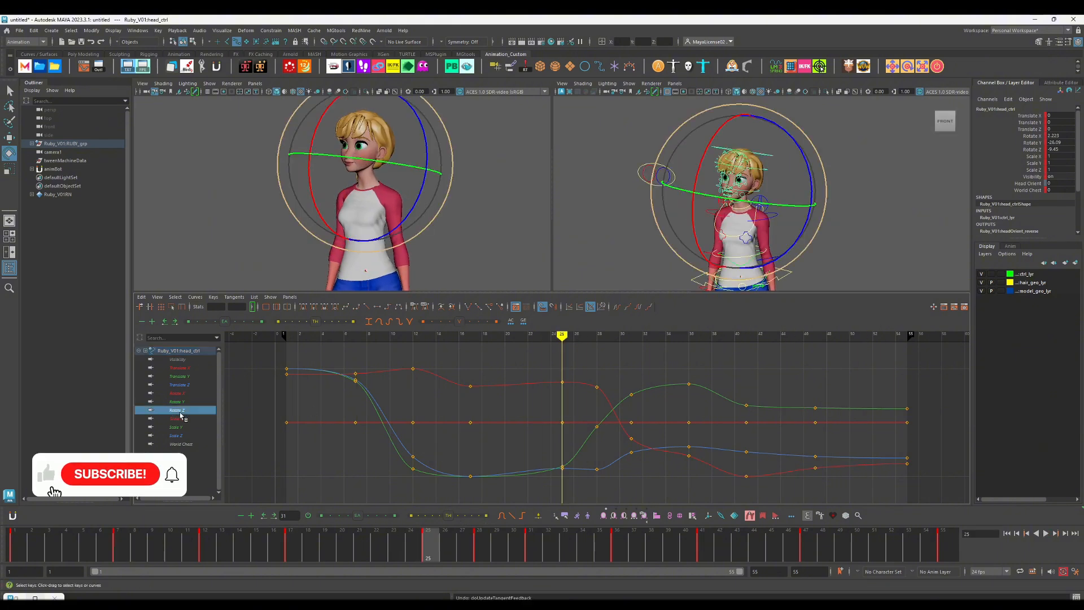
# Step: Replace the head control's Rotate Z key at frame 25 with a smooth slow-out key before the return turn and play it back
pyautogui.moveTo(551, 455); pyautogui.dragTo(573, 480)
pyautogui.press('f')
pyautogui.scroll(-6, 665, 430)
pyautogui.press('.')
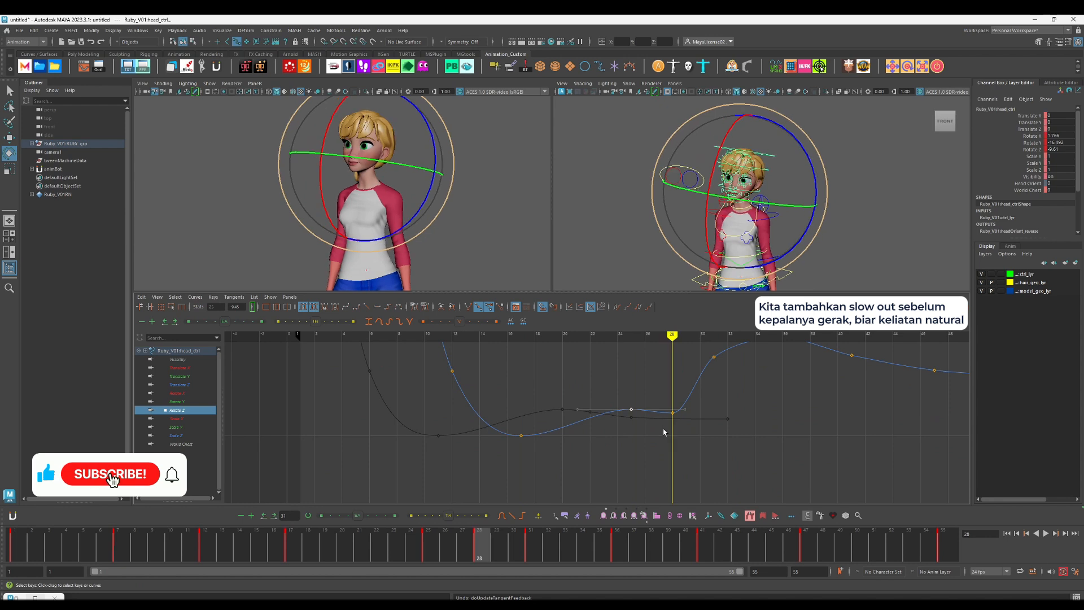
pyautogui.press(',')
pyautogui.press('Delete')
pyautogui.press('w')
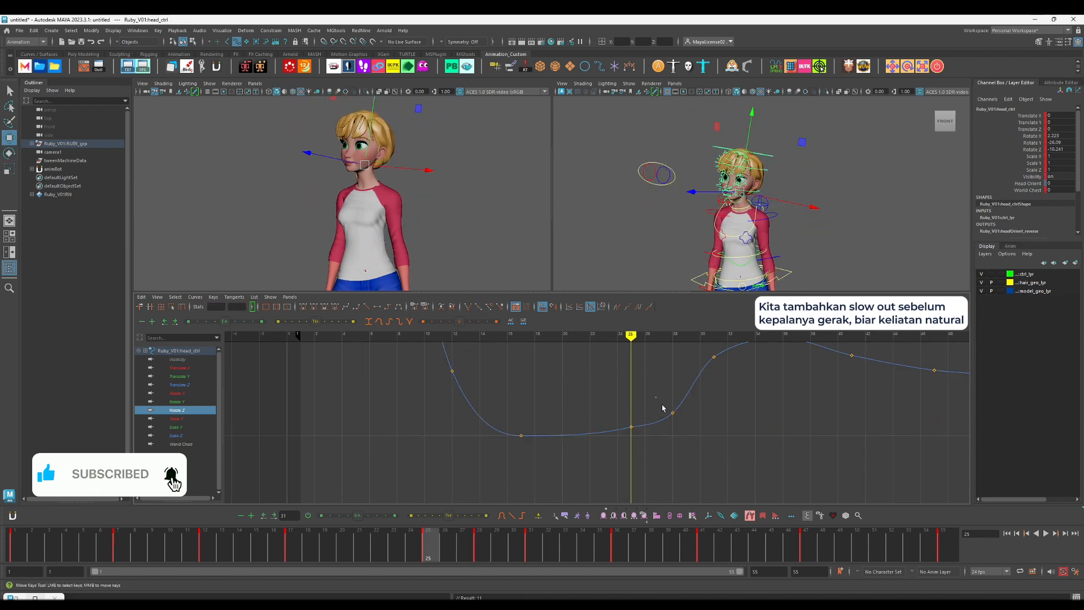
pyautogui.press('s')
pyautogui.hotkey('alt', 'v')
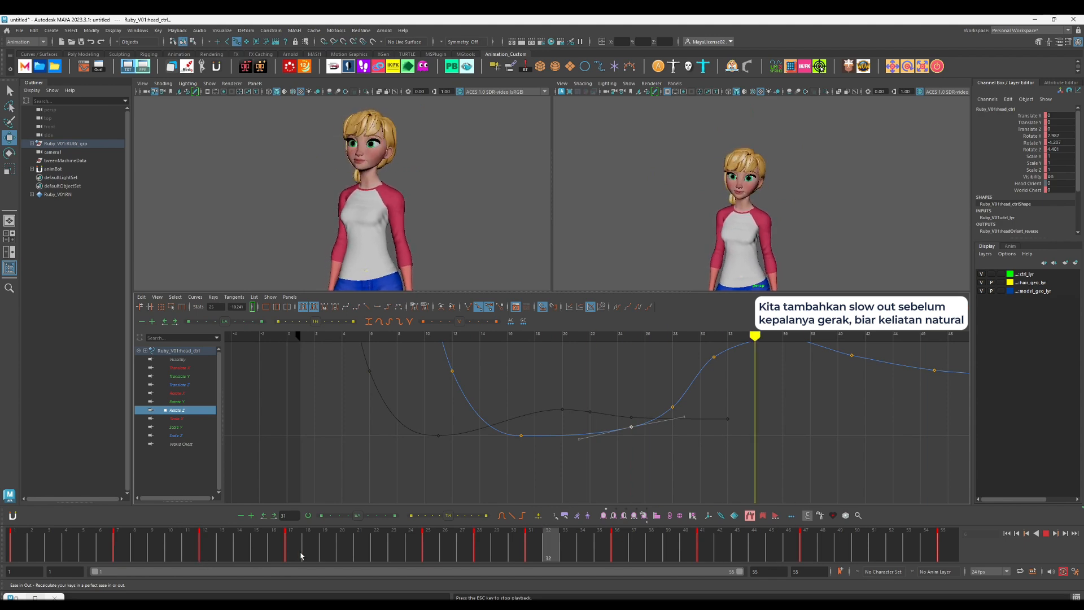
# Step: Adjust the value of the head control's Rotate Z key at frame 36 to refine the overshoot and play it back
pyautogui.moveTo(416, 549); pyautogui.dragTo(443, 547)
pyautogui.press('.')
pyautogui.press(',')
pyautogui.press('.')
pyautogui.press('e')
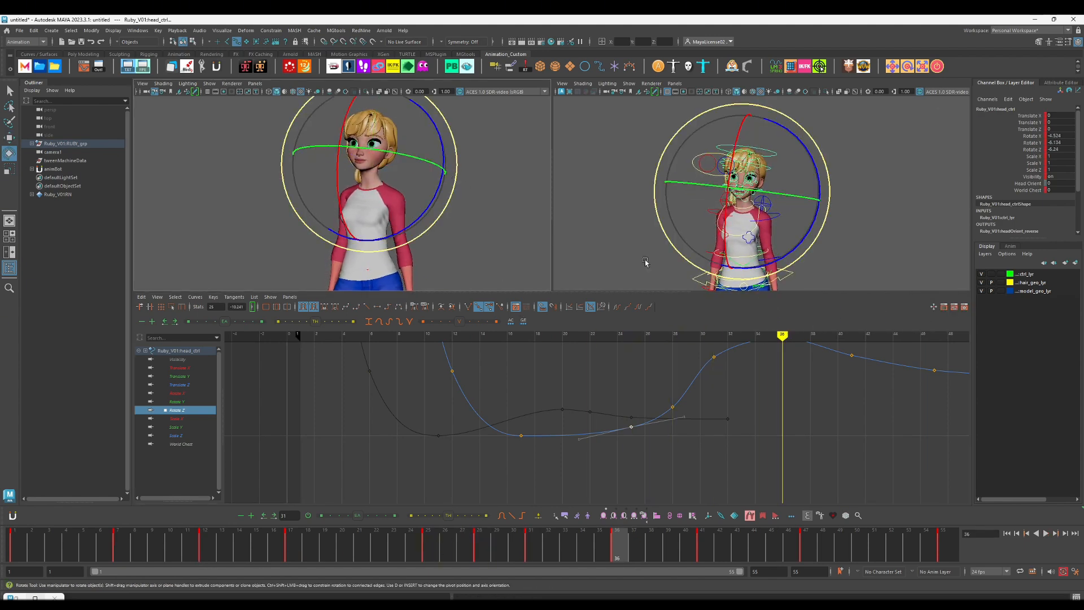
pyautogui.keyDown('alt'); pyautogui.moveTo(773, 346); pyautogui.dragTo(745, 383, button='middle'); pyautogui.keyUp('alt')
pyautogui.moveTo(737, 361); pyautogui.dragTo(761, 391)
pyautogui.moveTo(765, 376); pyautogui.dragTo(767, 385, button='middle')
pyautogui.press('.')
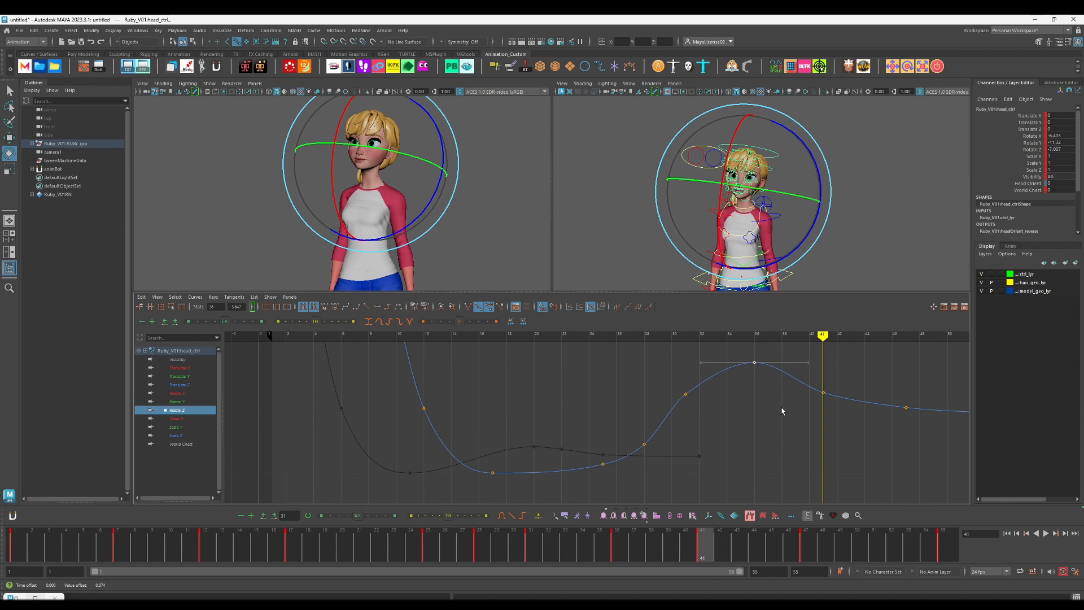
pyautogui.hotkey('alt', 'v')
# Step: Lower the head control's Rotate X key at frame 28 to smooth the drop into the return turn and play it back
pyautogui.hotkey('alt', 'v')
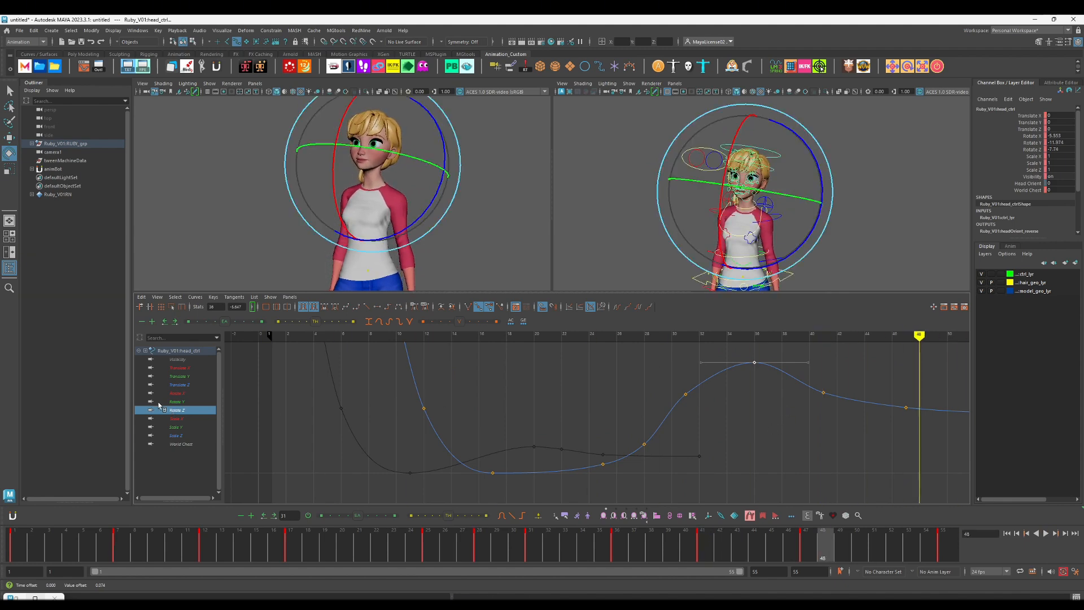
pyautogui.click(165, 393)
pyautogui.click(333, 537)
pyautogui.hotkey('alt', 'v')
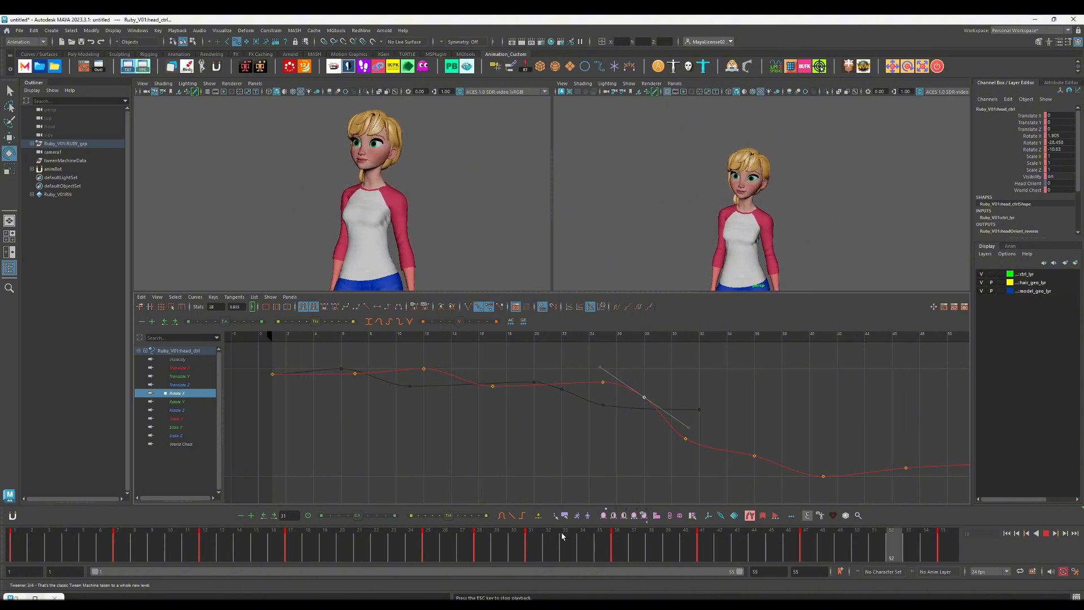
pyautogui.hotkey('alt', 'v')
# Step: Move the head control's frame 36 keys to frame 35 and play back the turn
pyautogui.moveTo(603, 542); pyautogui.dragTo(619, 542)
pyautogui.scroll(-6, 721, 445)
pyautogui.click(565, 244)
pyautogui.hotkey('ctrl', 'z')
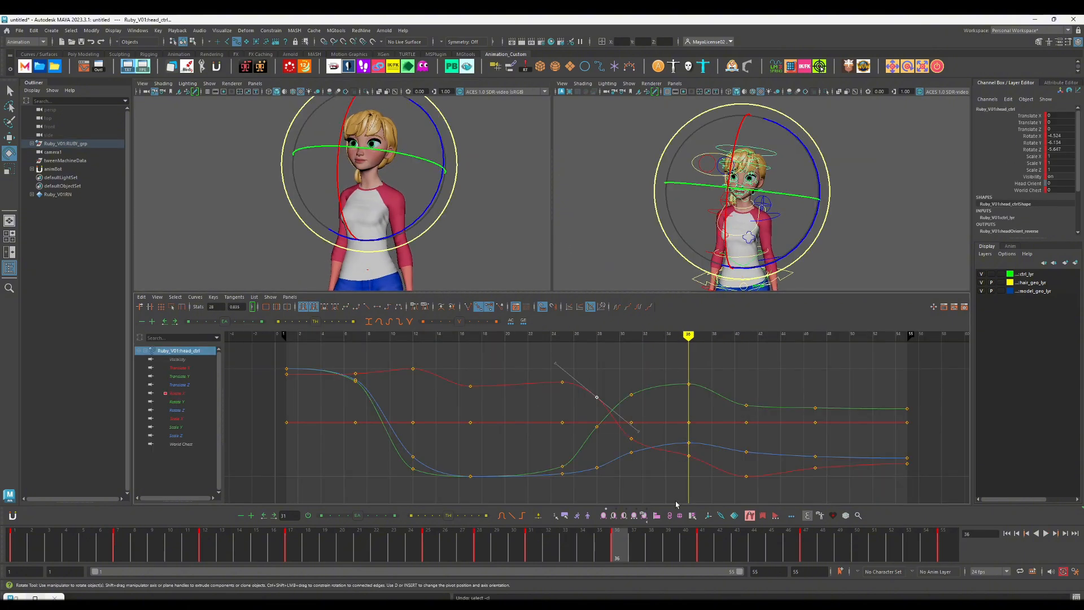
pyautogui.hotkey('alt', 'v')
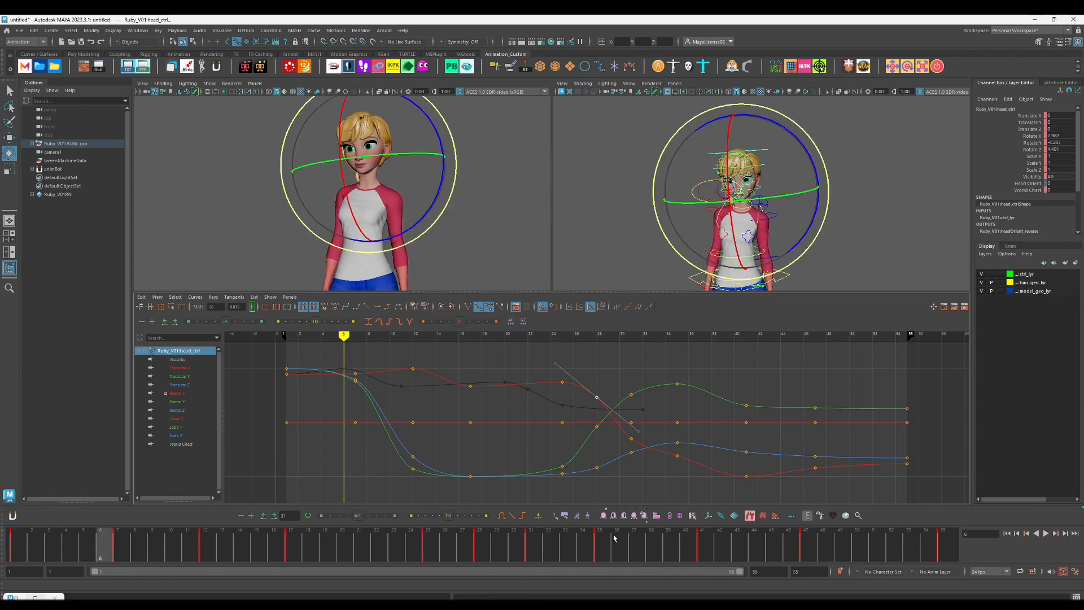
# Step: Move the head control's keys at frames 41 and 47 one frame later, to 42 and 48, and play back
pyautogui.keyDown('shift'); pyautogui.moveTo(704, 546); pyautogui.dragTo(843, 555); pyautogui.keyUp('shift')
pyautogui.moveTo(776, 559); pyautogui.dragTo(793, 561)
pyautogui.click(459, 560)
pyautogui.hotkey('alt', 'v')
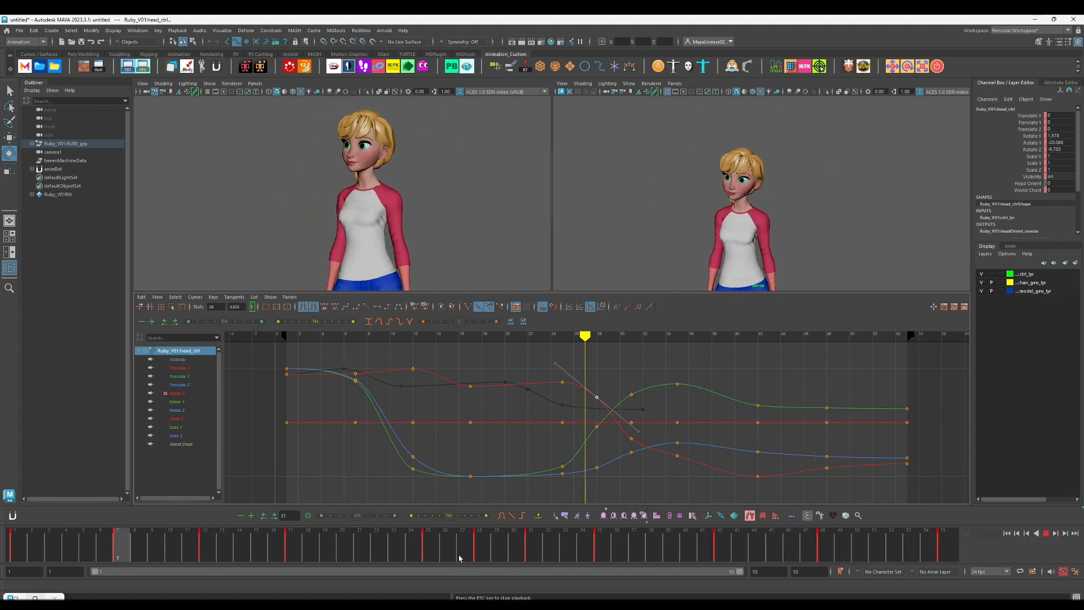
# Step: Shift all of the head control's keys from frame 25 through 48 one frame earlier and play back the full turn
pyautogui.keyDown('shift'); pyautogui.moveTo(843, 549); pyautogui.dragTo(396, 545); pyautogui.keyUp('shift')
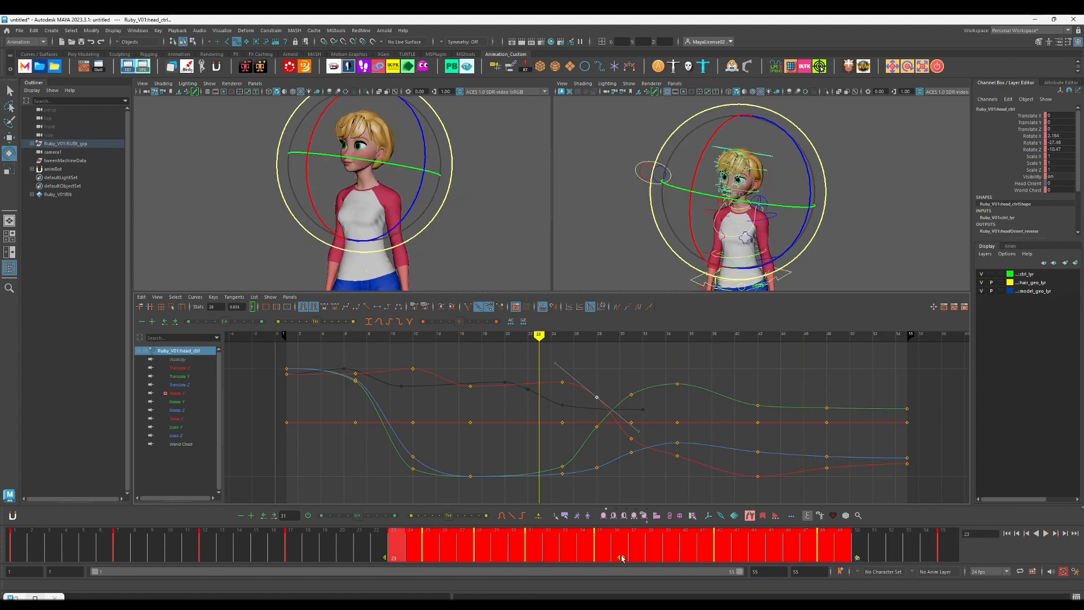
pyautogui.moveTo(619, 558); pyautogui.dragTo(602, 559)
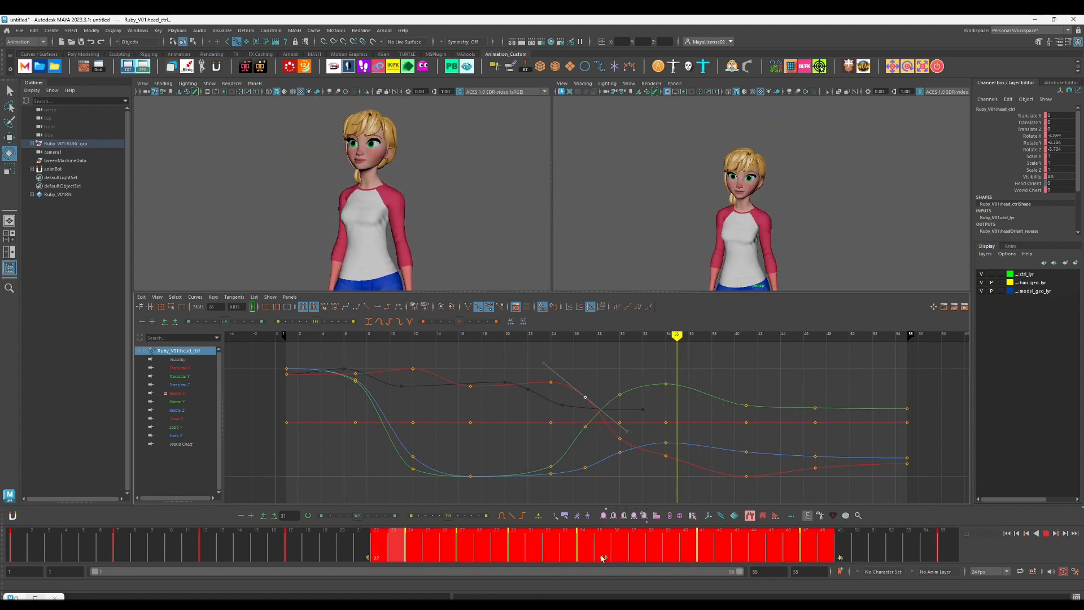
pyautogui.click(125, 560)
pyautogui.hotkey('alt', 'v')
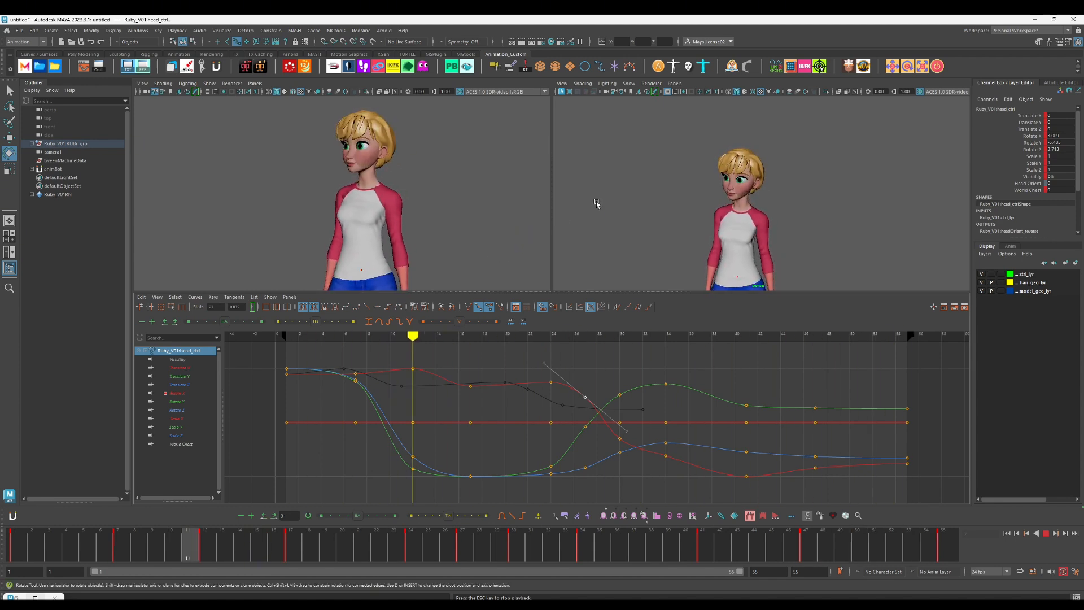
pyautogui.press('Escape')
# Step: Try adjusting the chest control's Rotate X key at frame 12, undo the edit and play back the motion
pyautogui.click(725, 247)
pyautogui.press('w')
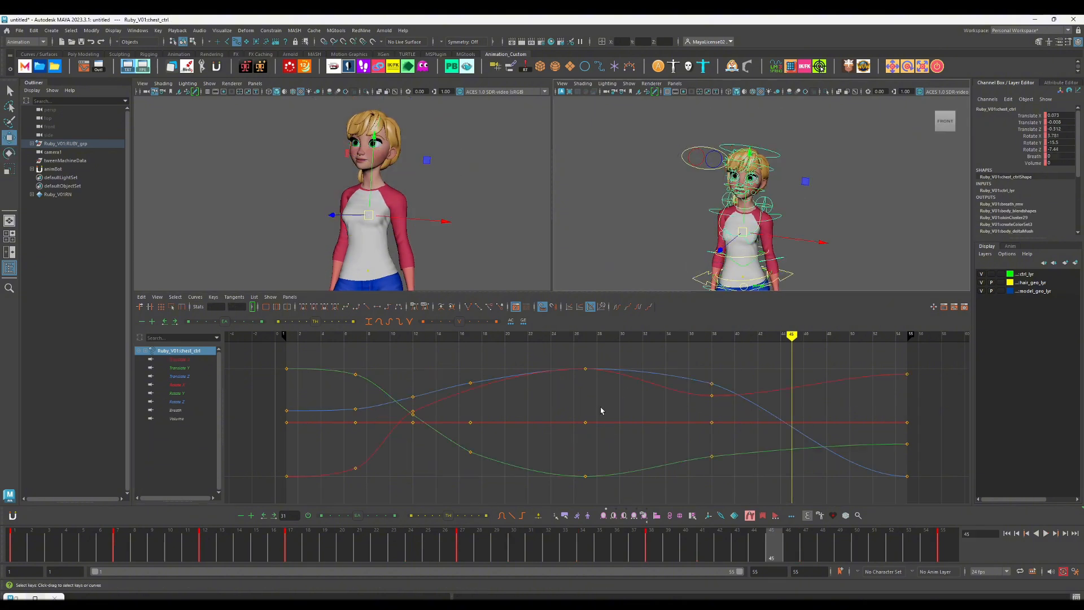
pyautogui.press('e')
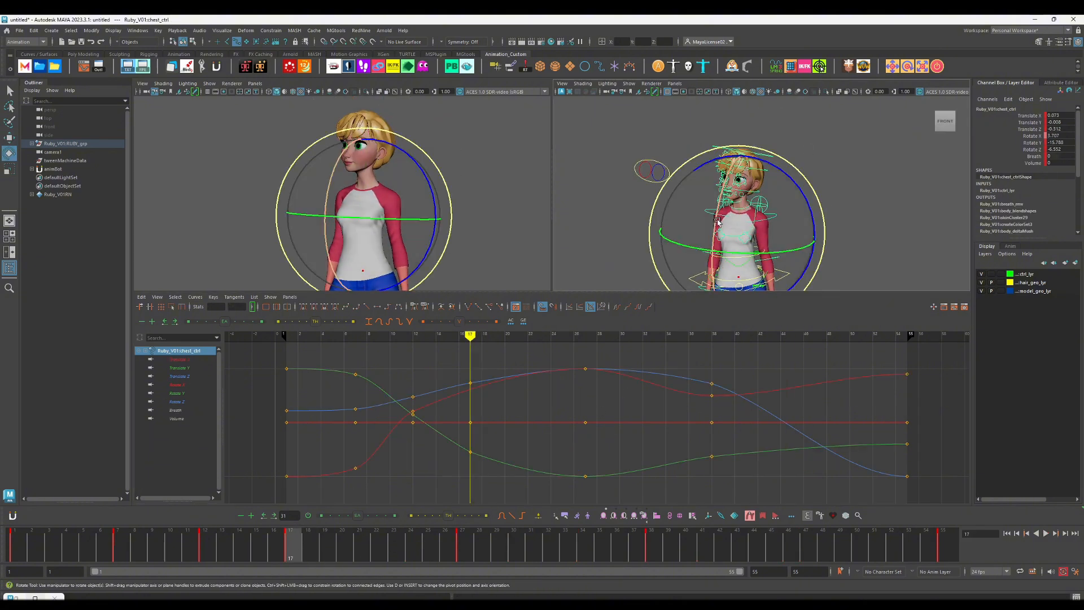
pyautogui.moveTo(718, 222); pyautogui.dragTo(718, 224)
pyautogui.click(184, 386)
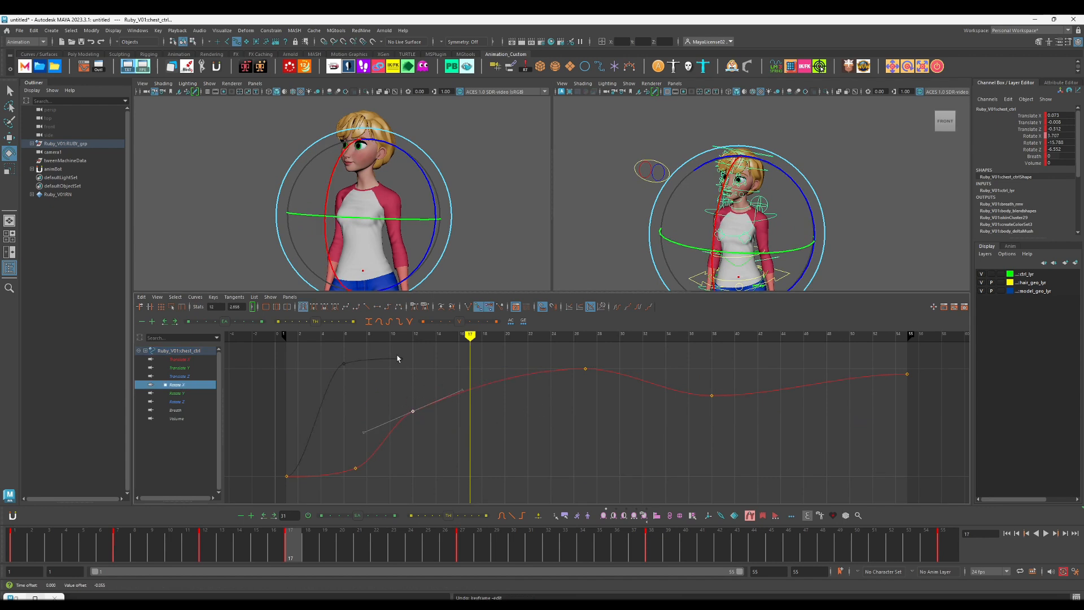
pyautogui.hotkey('alt', 'v')
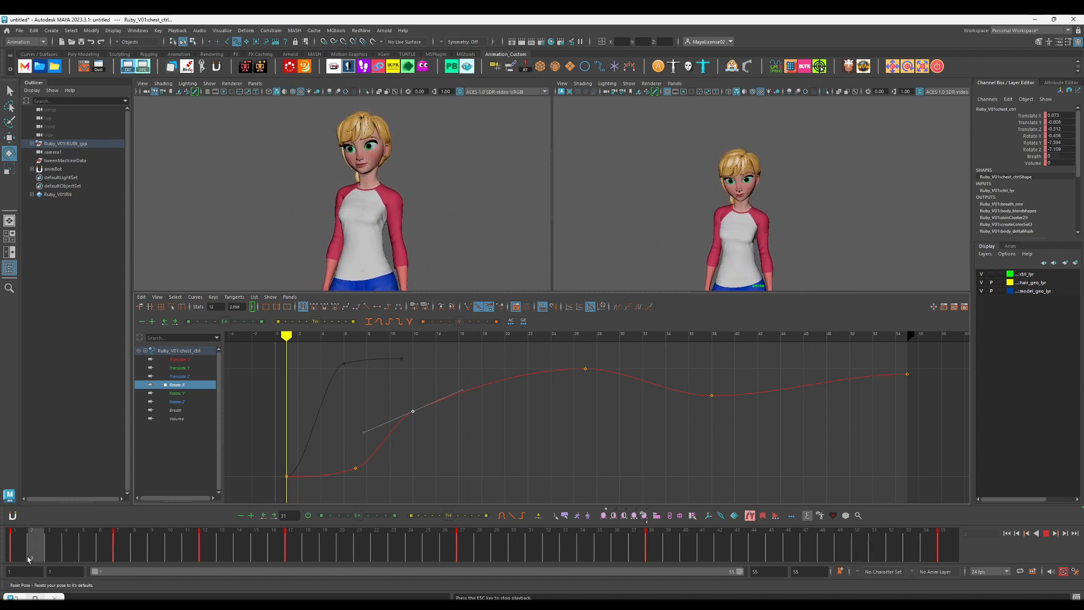
pyautogui.hotkey('alt', 'v')
# Step: Lower the head control's Rotate X keys at frames 47 and 55 so the curve keeps easing down after frame 41, and play back
pyautogui.click(945, 552)
pyautogui.press('w')
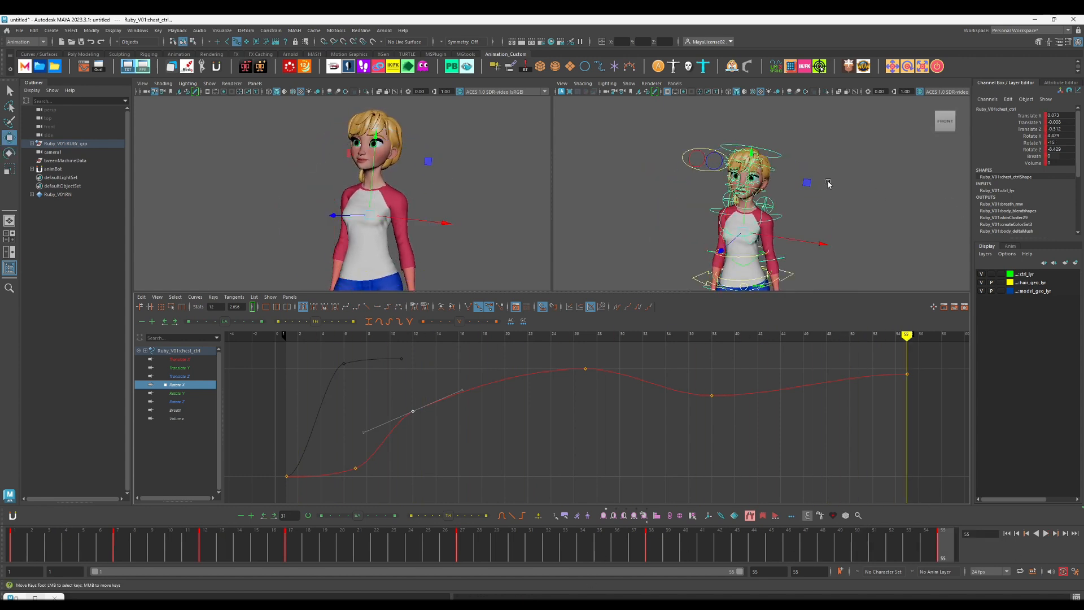
pyautogui.click(780, 155)
pyautogui.click(179, 396)
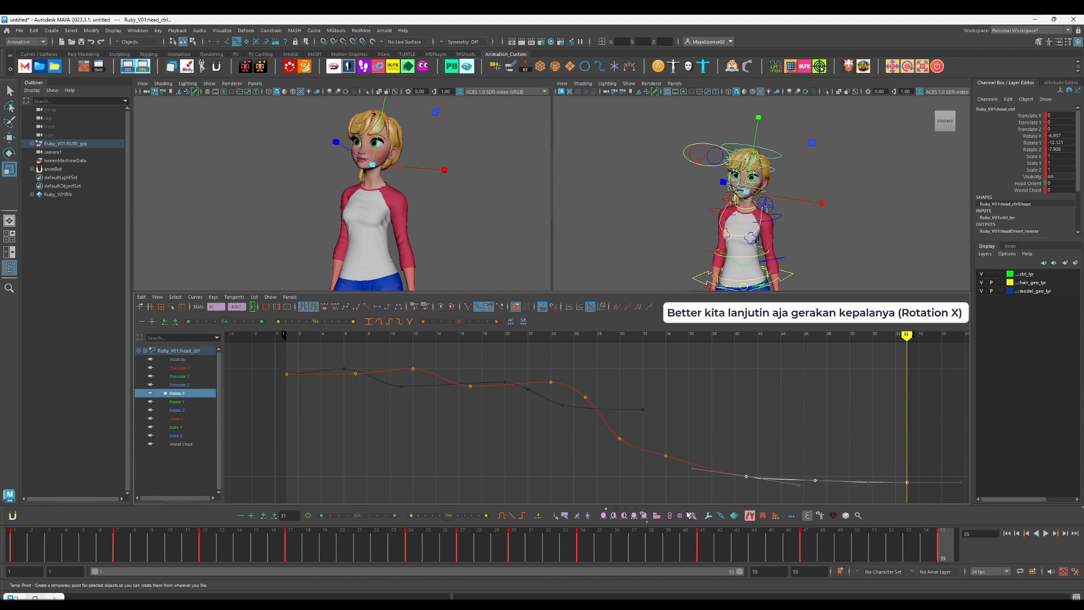
pyautogui.hotkey('alt', 'v')
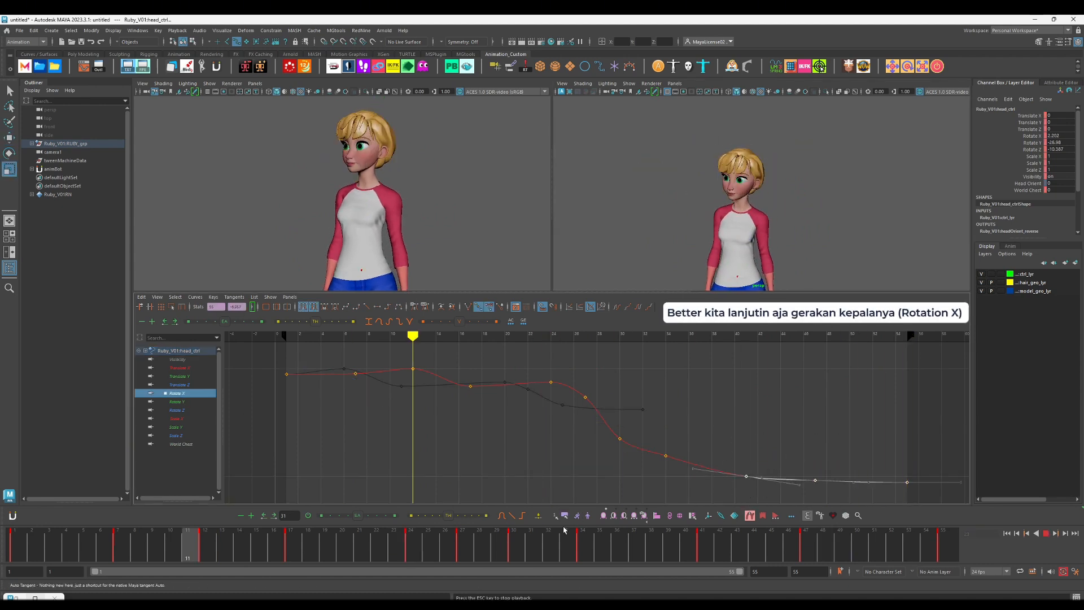
pyautogui.hotkey('alt', 'v')
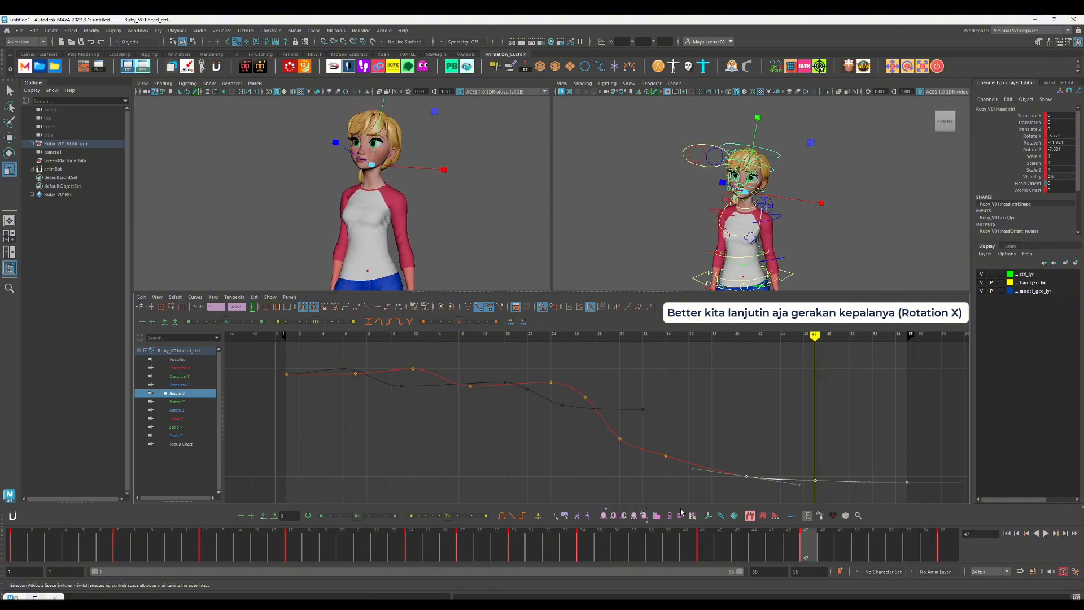
# Step: Rotate the head control about Z at frame 47, key its rotation and play back the settle
pyautogui.press('e')
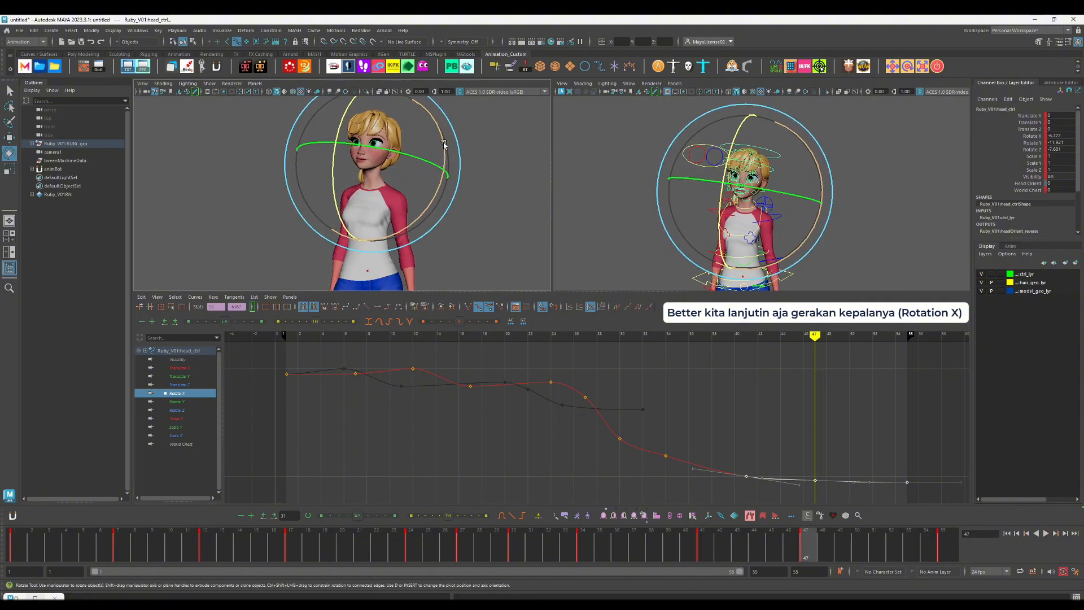
pyautogui.hotkey('shift', 'e')
pyautogui.press(',')
pyautogui.press('.')
pyautogui.press('.')
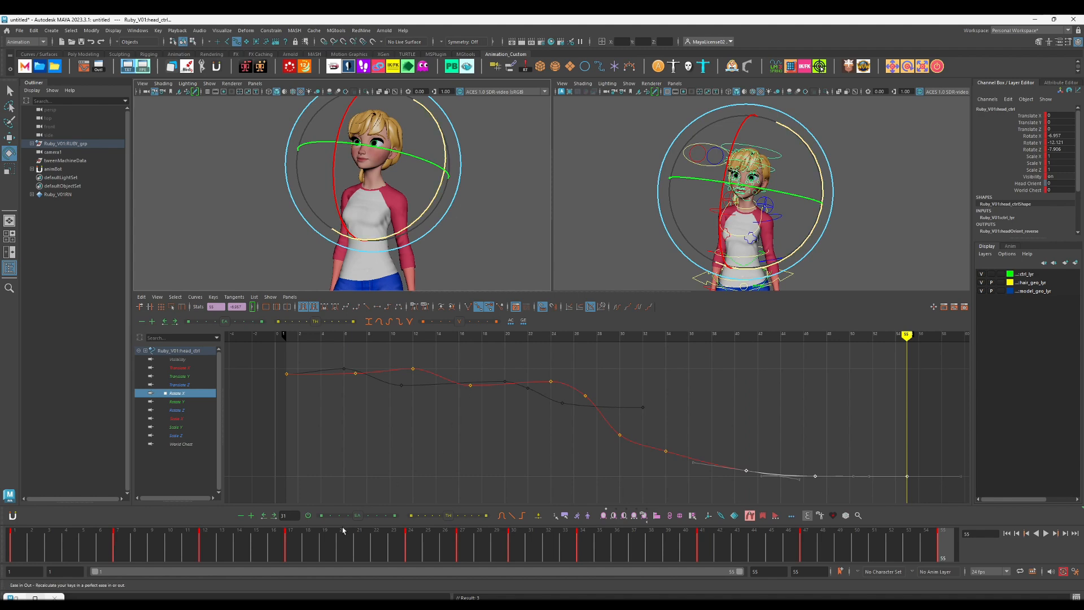
pyautogui.hotkey('alt', 'v')
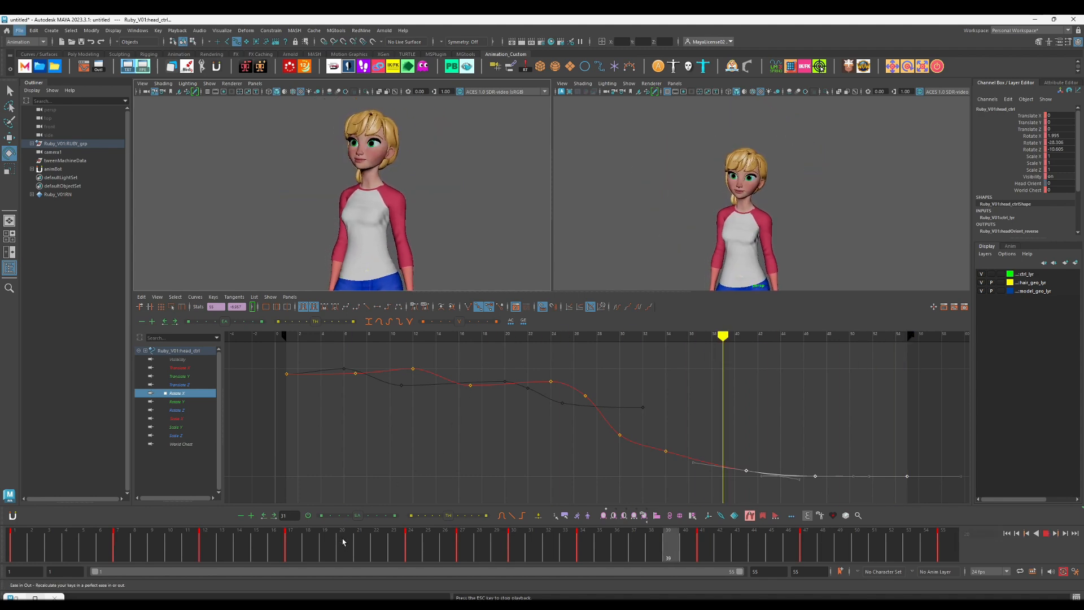
pyautogui.hotkey('alt', 'v')
# Step: Lower the head control's Rotate Z key at frame 47 so the curve eases smoothly from frame 41 to 55, and play back
pyautogui.click(191, 411)
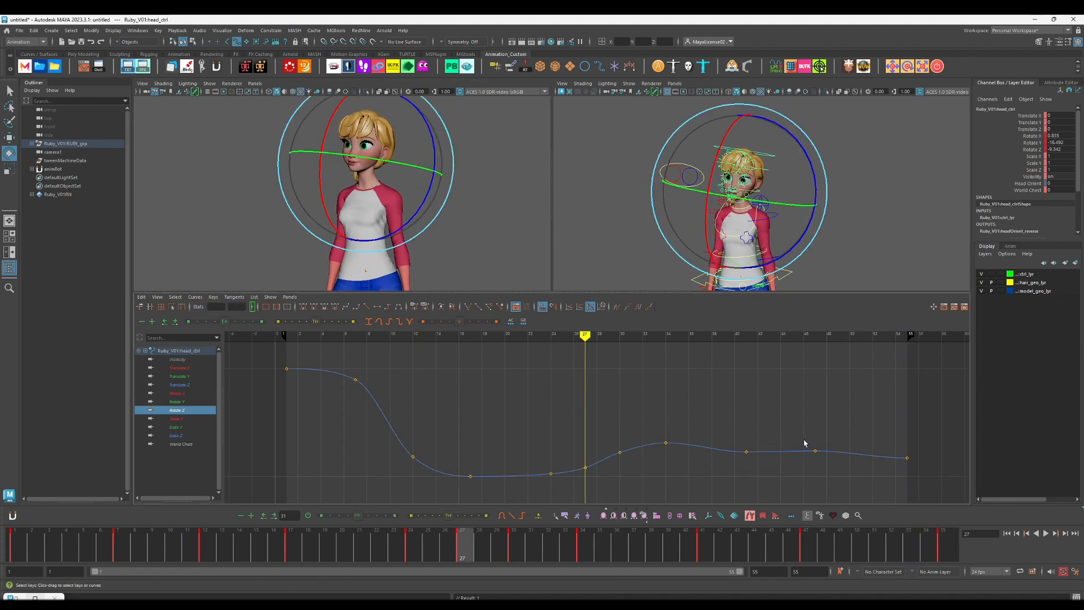
pyautogui.scroll(3, 830, 457)
pyautogui.scroll(-3, 831, 457)
pyautogui.keyDown('alt'); pyautogui.moveTo(832, 456); pyautogui.dragTo(777, 424, button='middle'); pyautogui.keyUp('alt')
pyautogui.moveTo(746, 414); pyautogui.dragTo(771, 445)
pyautogui.press('f')
pyautogui.scroll(-3, 773, 449)
pyautogui.keyDown('shift'); pyautogui.moveTo(614, 391); pyautogui.dragTo(614, 396, button='middle'); pyautogui.keyUp('shift')
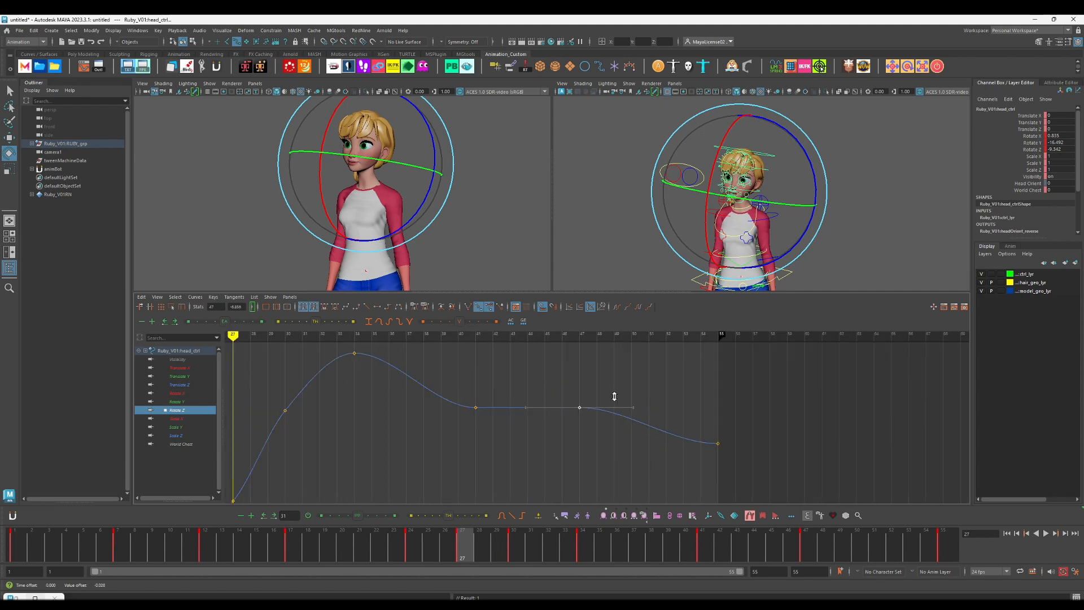
pyautogui.hotkey('alt', 'v')
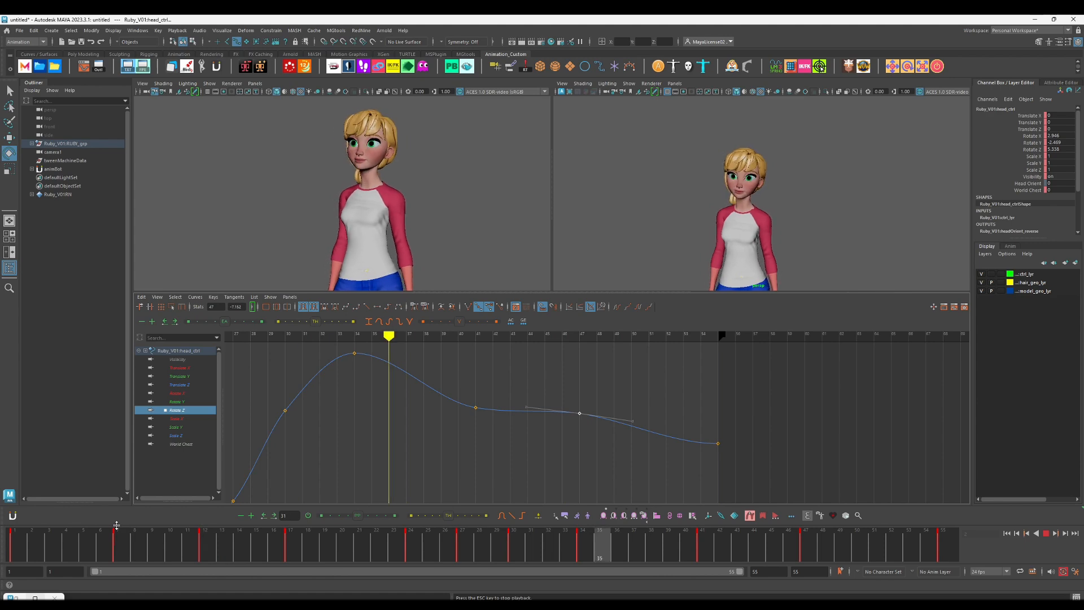
pyautogui.hotkey('alt', 'v')
# Step: Rotate the chest control on X at frame 23 for a breathing peak, set its frame 12 Rotate X to about 1, and play back
pyautogui.click(737, 235)
pyautogui.press('e')
pyautogui.press(',')
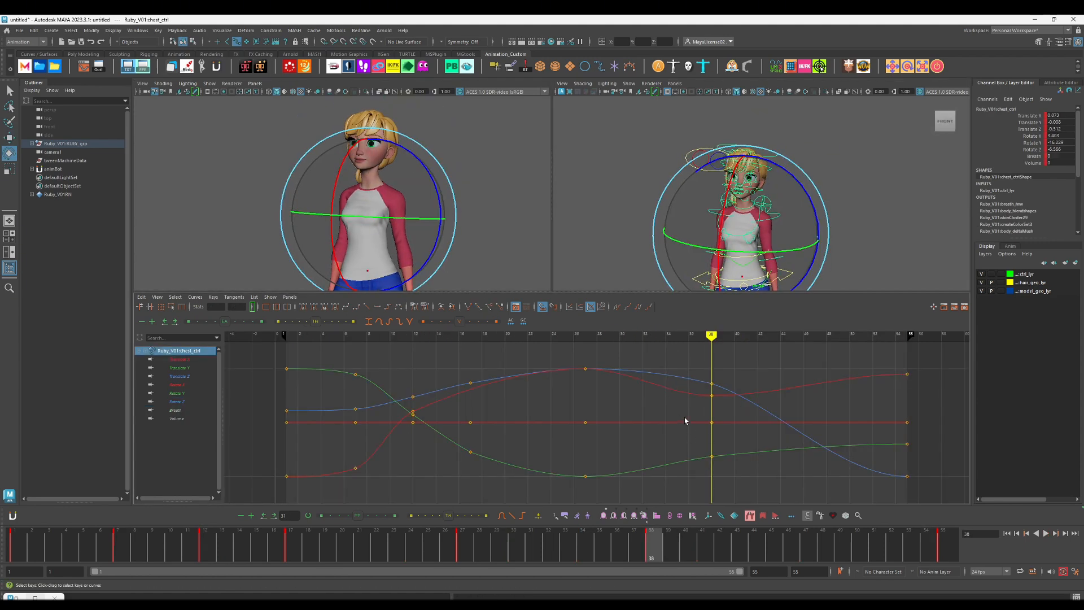
pyautogui.hotkey('alt', 'v')
pyautogui.moveTo(186, 556); pyautogui.dragTo(399, 544)
pyautogui.hotkey('alt', 'v')
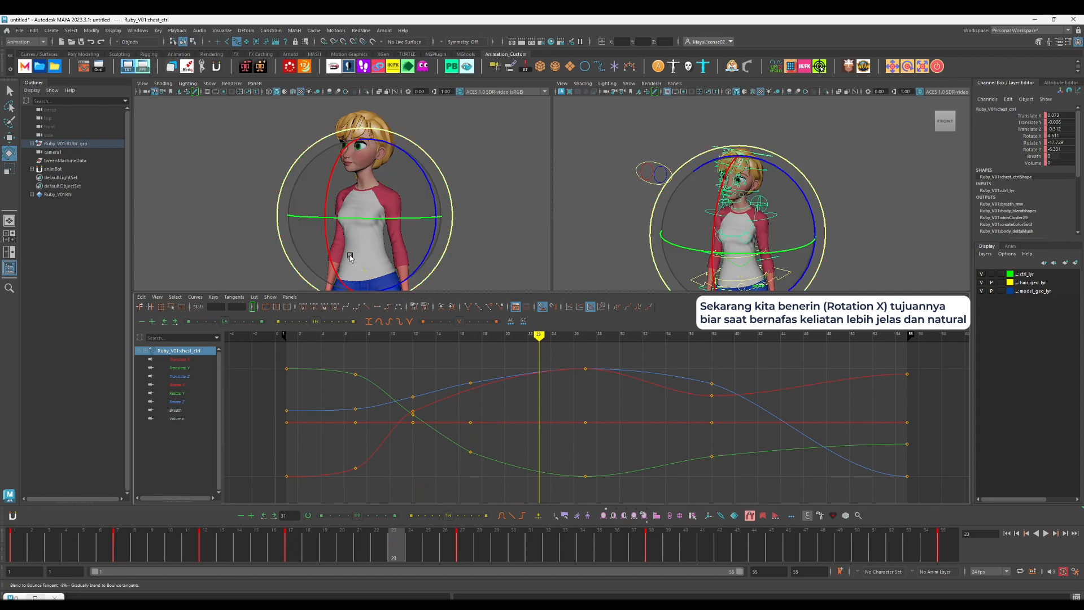
pyautogui.moveTo(329, 250); pyautogui.dragTo(331, 246)
pyautogui.press(',')
pyautogui.press(',')
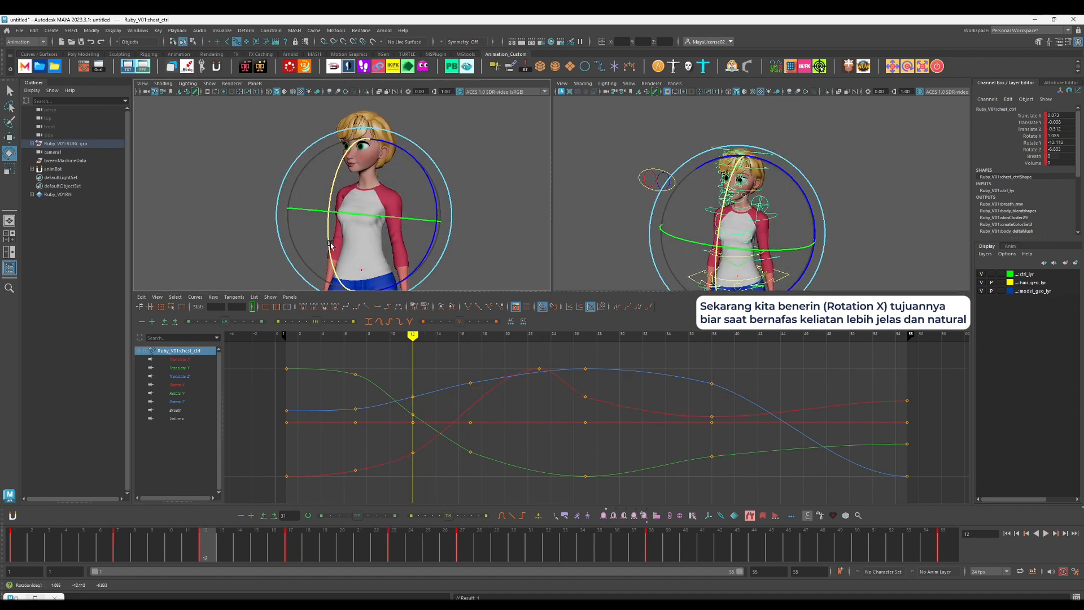
pyautogui.hotkey('alt', 'v')
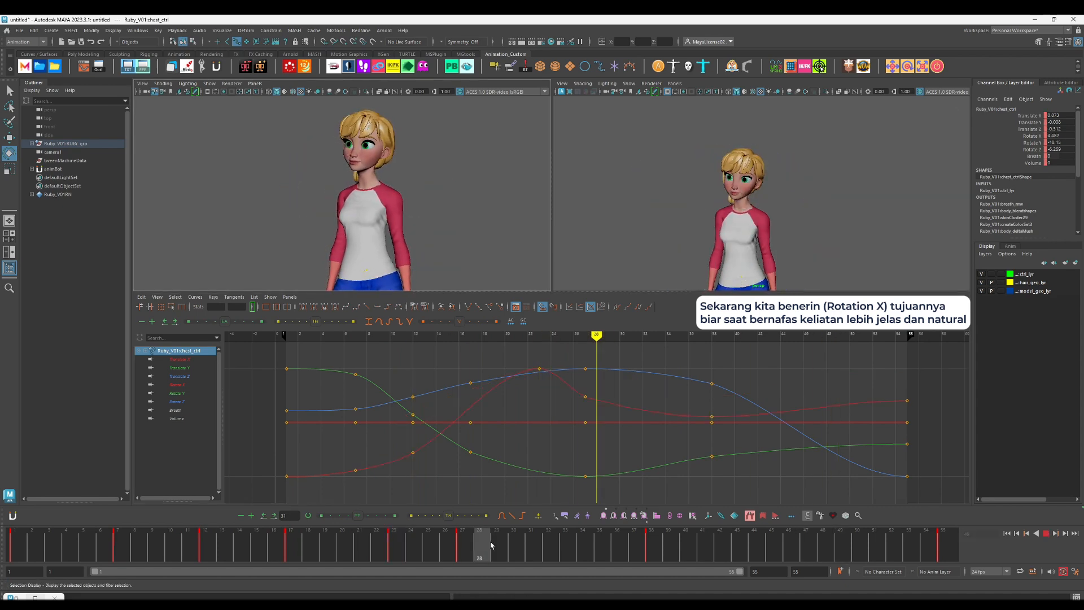
pyautogui.hotkey('alt', 'v')
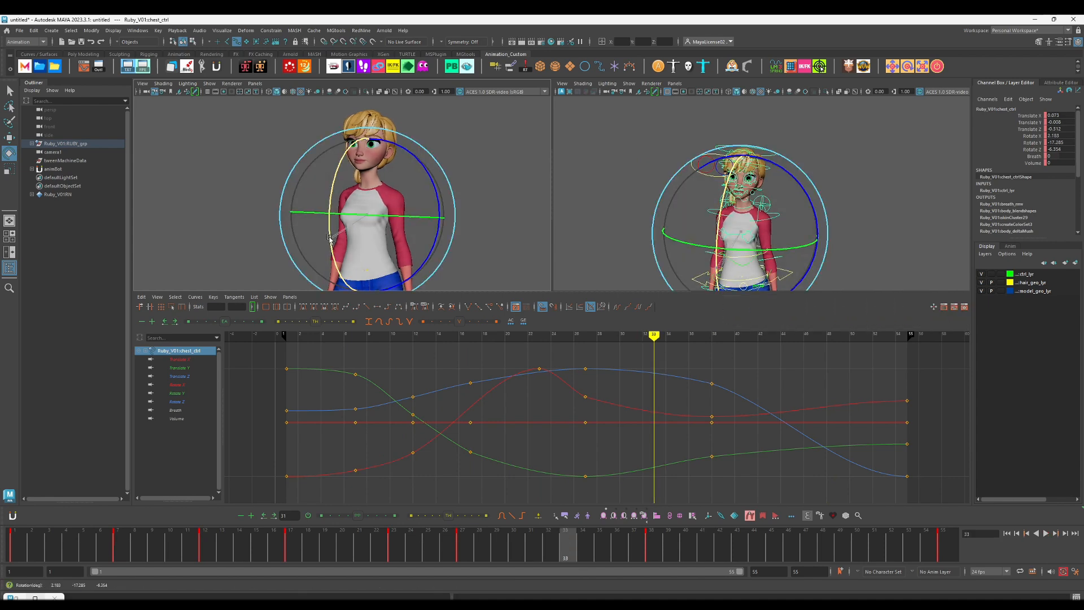
# Step: Reshape the chest's Rotate X into a breathing wave by keying frames 33 and 43, removing its keys at 7, 27 and 38, and play back
pyautogui.moveTo(329, 237); pyautogui.dragTo(334, 234)
pyautogui.hotkey('alt', 'v')
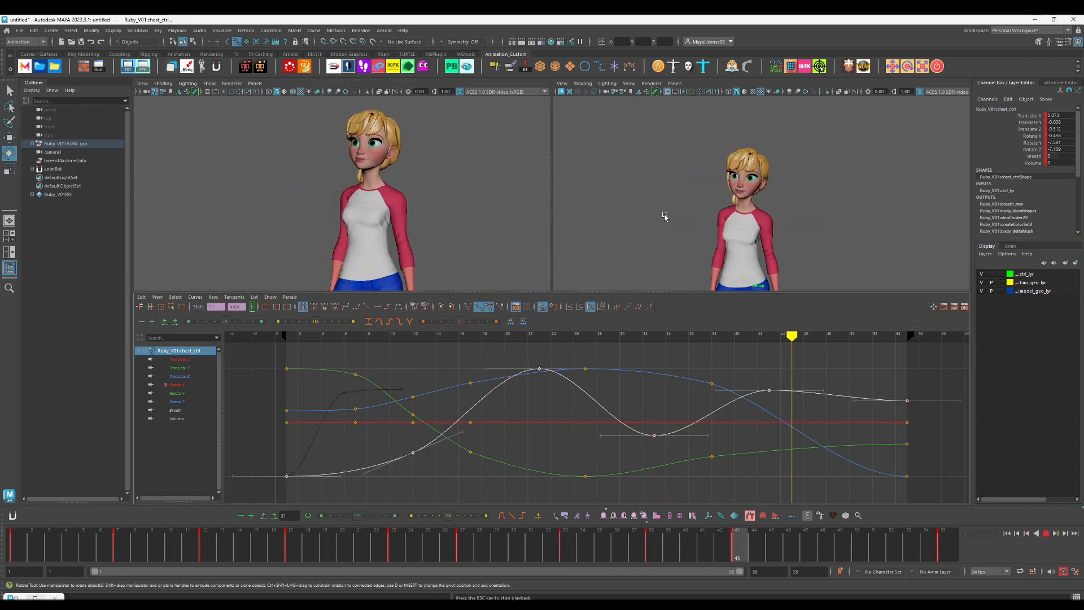
pyautogui.press('w')
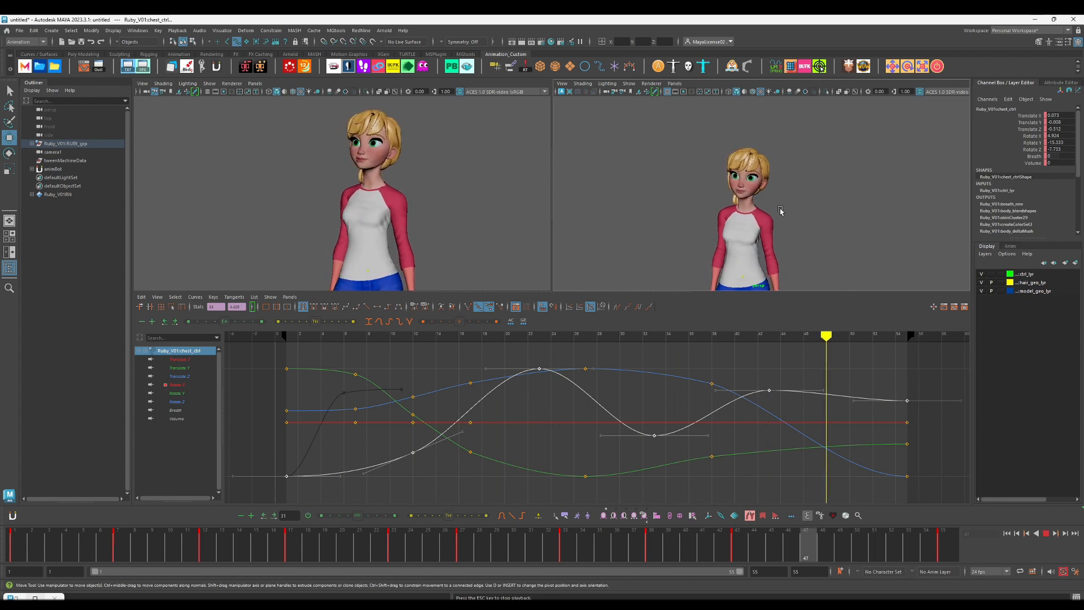
pyautogui.press('Escape')
# Step: Select the left and right shoulder controls together, ready for rotation
pyautogui.keyDown('alt'); pyautogui.moveTo(781, 210); pyautogui.dragTo(783, 179, button='middle'); pyautogui.keyUp('alt')
pyautogui.scroll(4, 785, 176)
pyautogui.click(794, 167)
pyautogui.click(765, 164)
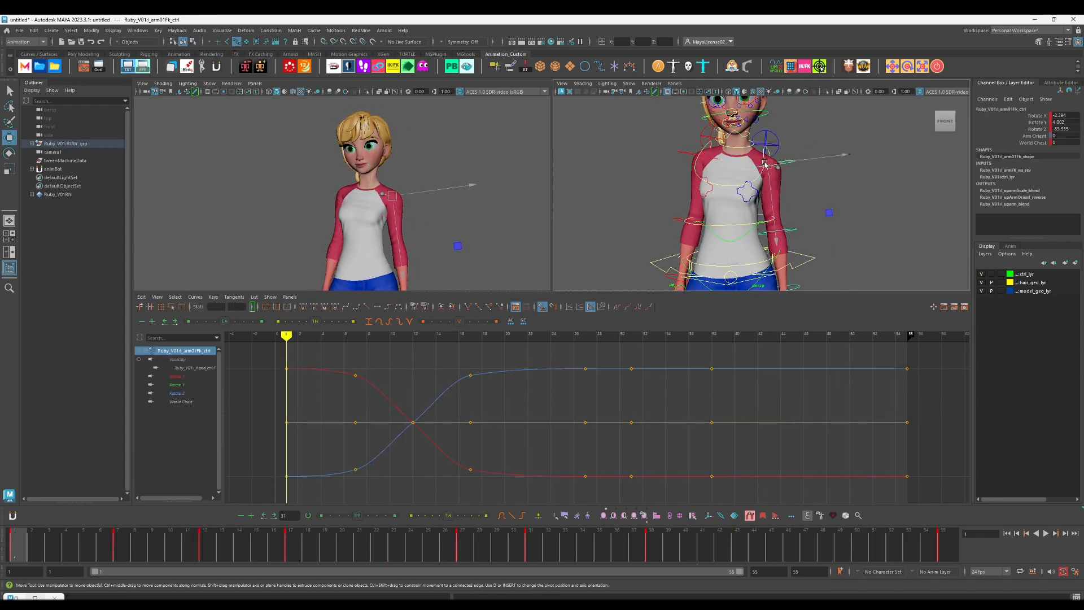
pyautogui.click(703, 138)
pyautogui.keyDown('shift'); pyautogui.click(773, 145); pyautogui.keyUp('shift')
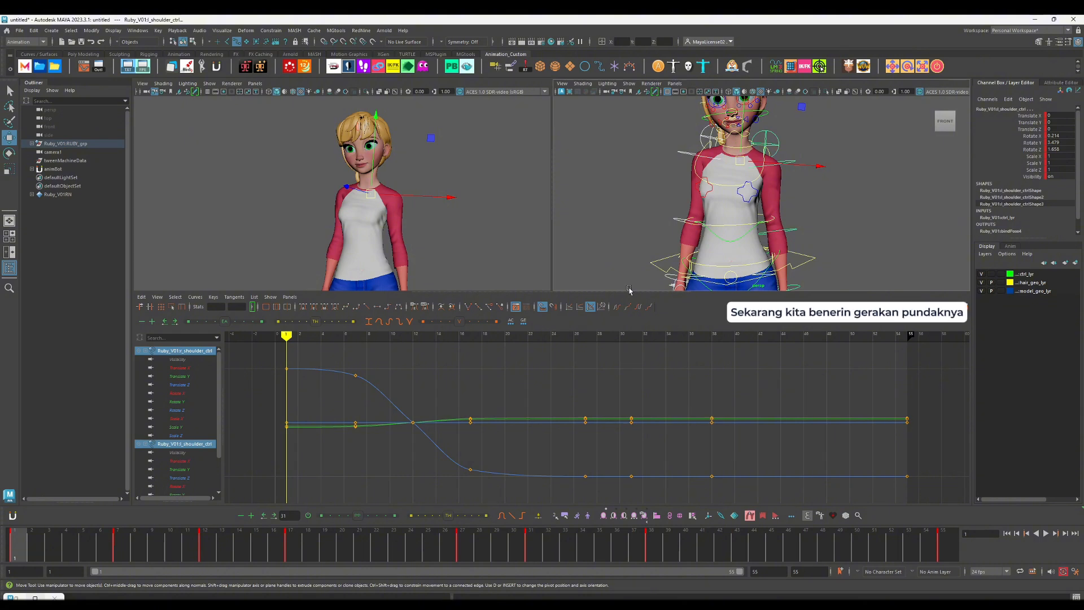
pyautogui.click(751, 187)
pyautogui.click(704, 137)
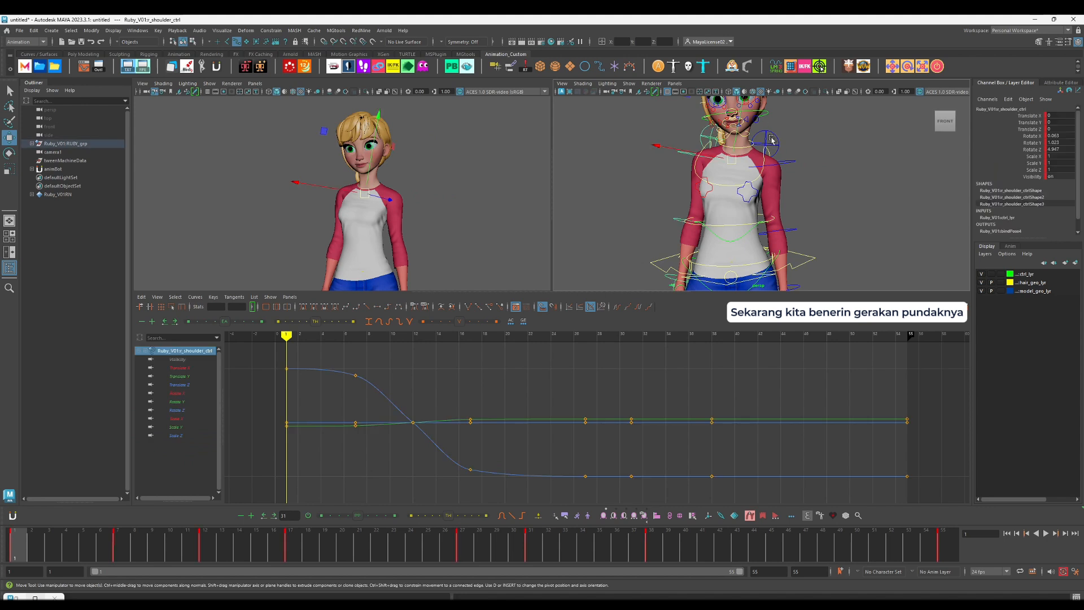
pyautogui.keyDown('shift'); pyautogui.click(772, 136); pyautogui.keyUp('shift')
pyautogui.press('e')
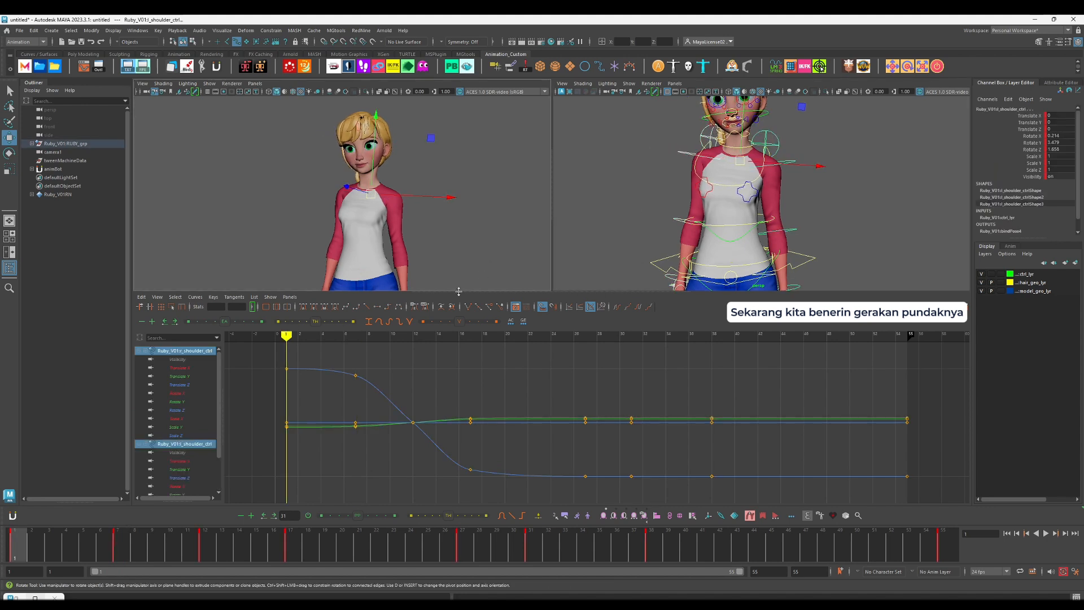
# Step: Rotate both shoulder controls on Z at frames 17 and 27 to delay and overshoot the shoulder movement, and play back
pyautogui.press('.')
pyautogui.press('.')
pyautogui.press(',')
pyautogui.hotkey('alt', 'v')
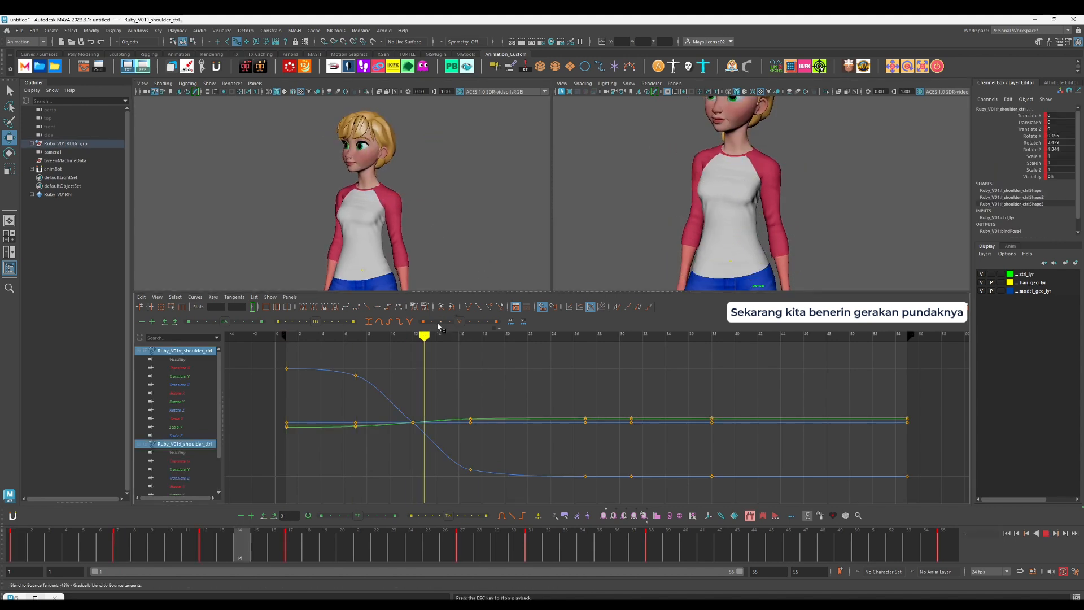
pyautogui.hotkey('alt', 'v')
pyautogui.moveTo(200, 553); pyautogui.dragTo(277, 547)
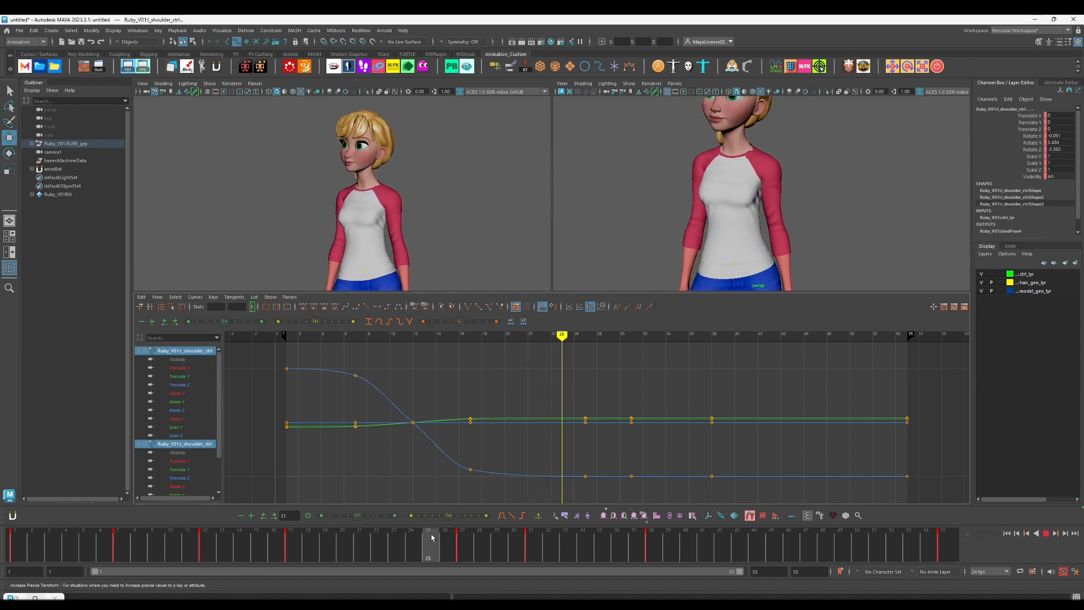
pyautogui.press('e')
pyautogui.moveTo(811, 137); pyautogui.dragTo(812, 134)
pyautogui.press(',')
pyautogui.hotkey('alt', 'v')
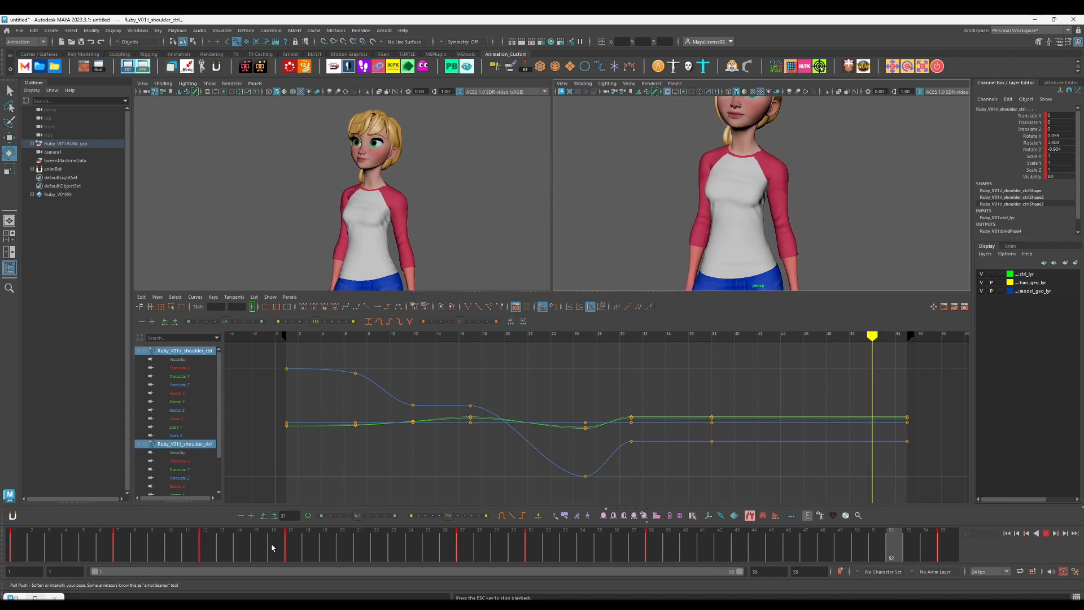
# Step: Rotate both shoulder controls on Z at frame 12 to add an anticipation peak before the drop
pyautogui.hotkey('alt', 'v')
pyautogui.moveTo(271, 547); pyautogui.dragTo(134, 552)
pyautogui.press('.')
pyautogui.moveTo(808, 120); pyautogui.dragTo(806, 129)
pyautogui.press(',')
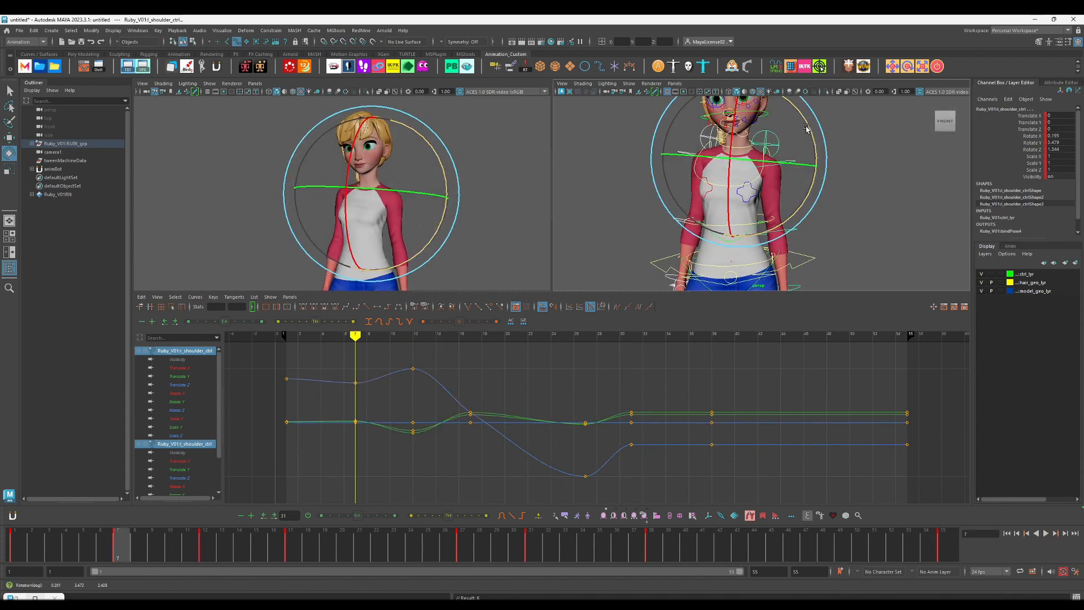
# Step: Soften the shoulders' anticipation at frames 7 and 12 with the Tweener, and play back
pyautogui.press('.')
pyautogui.click(418, 516)
pyautogui.hotkey('ctrl', 'z')
pyautogui.hotkey('ctrl', 'z')
pyautogui.hotkey('ctrl', 'z')
pyautogui.hotkey('ctrl', 'z')
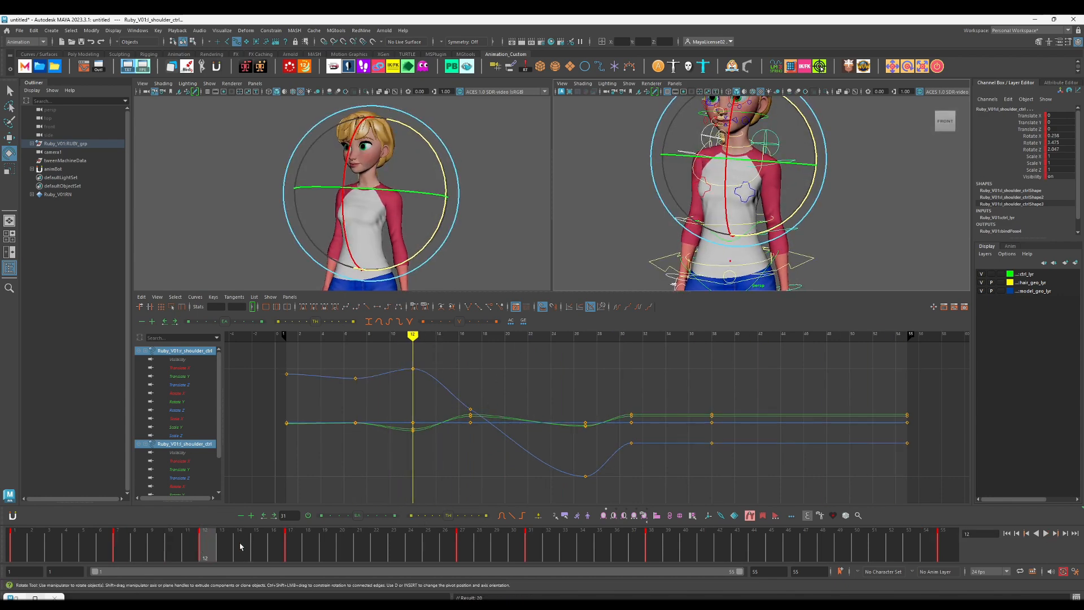
pyautogui.moveTo(192, 545); pyautogui.dragTo(209, 545)
pyautogui.hotkey('alt', 'v')
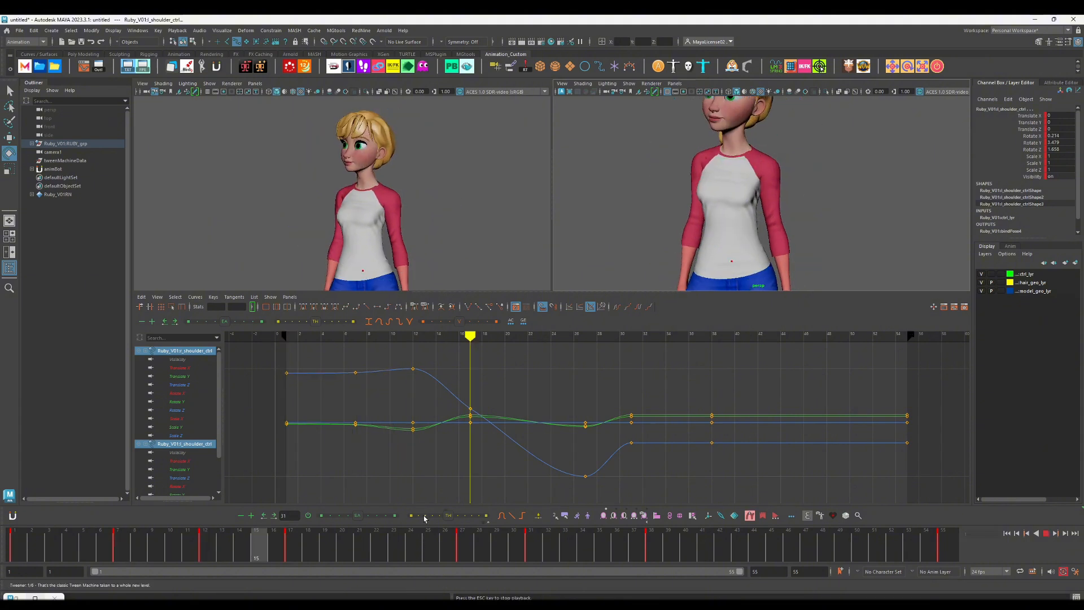
pyautogui.click(243, 562)
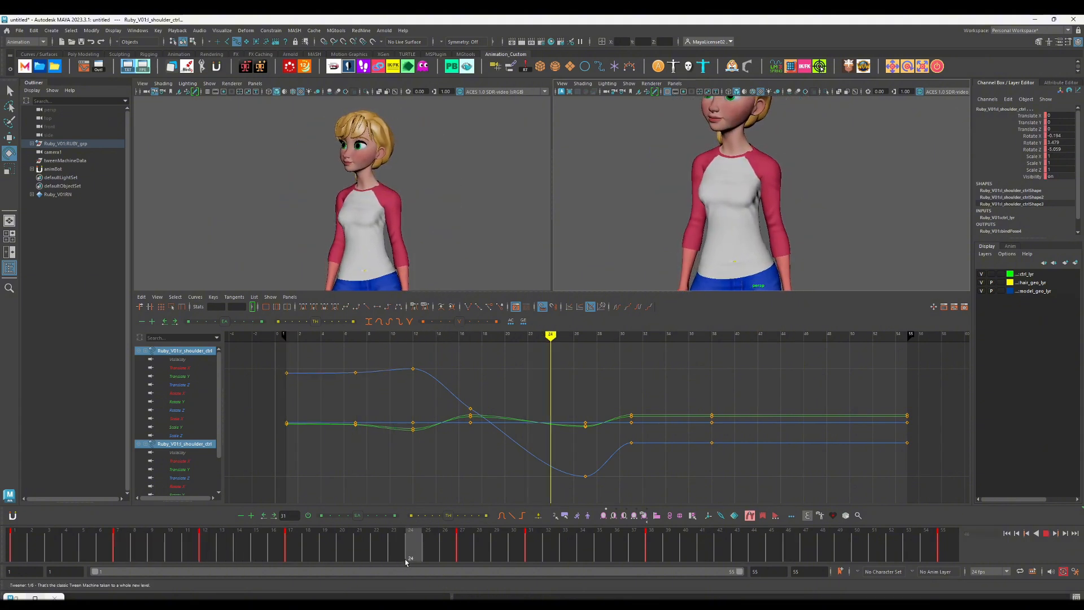
# Step: Move the shoulders' frame 27 key to frame 21 and play back the faster drop
pyautogui.moveTo(405, 560); pyautogui.dragTo(399, 559)
pyautogui.keyDown('shift'); pyautogui.click(465, 552); pyautogui.keyUp('shift')
pyautogui.moveTo(465, 551); pyautogui.dragTo(361, 549)
pyautogui.click(173, 550)
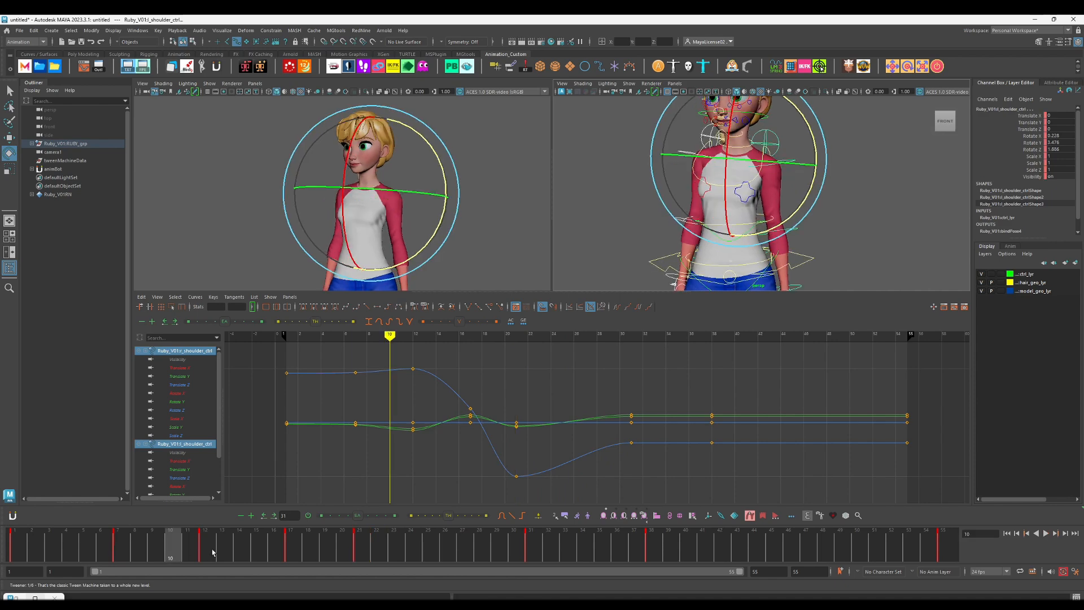
pyautogui.hotkey('alt', 'v')
pyautogui.click(203, 552)
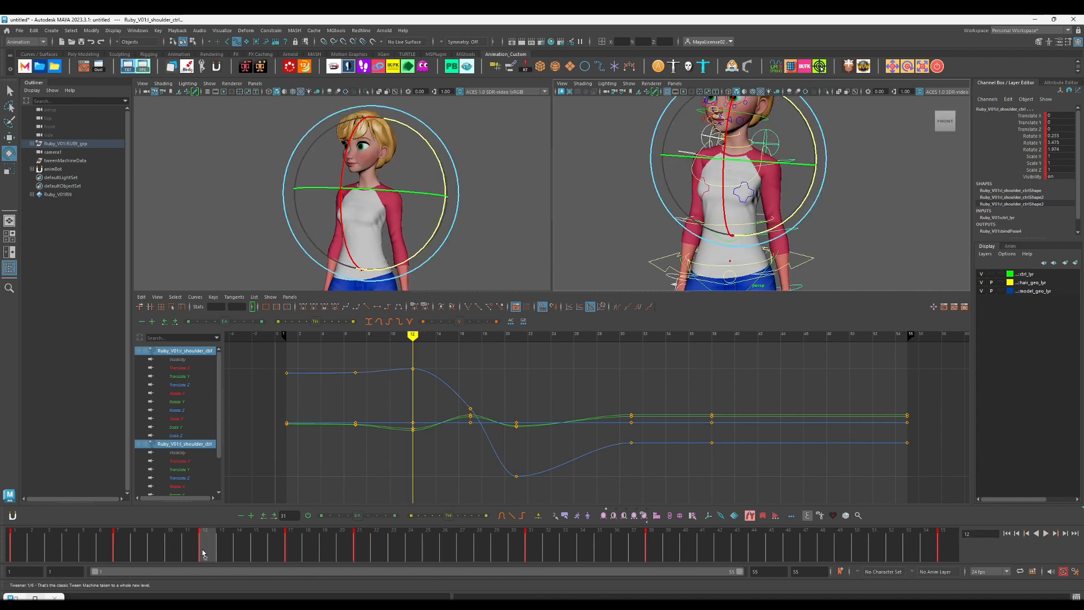
pyautogui.hotkey('alt', 'v')
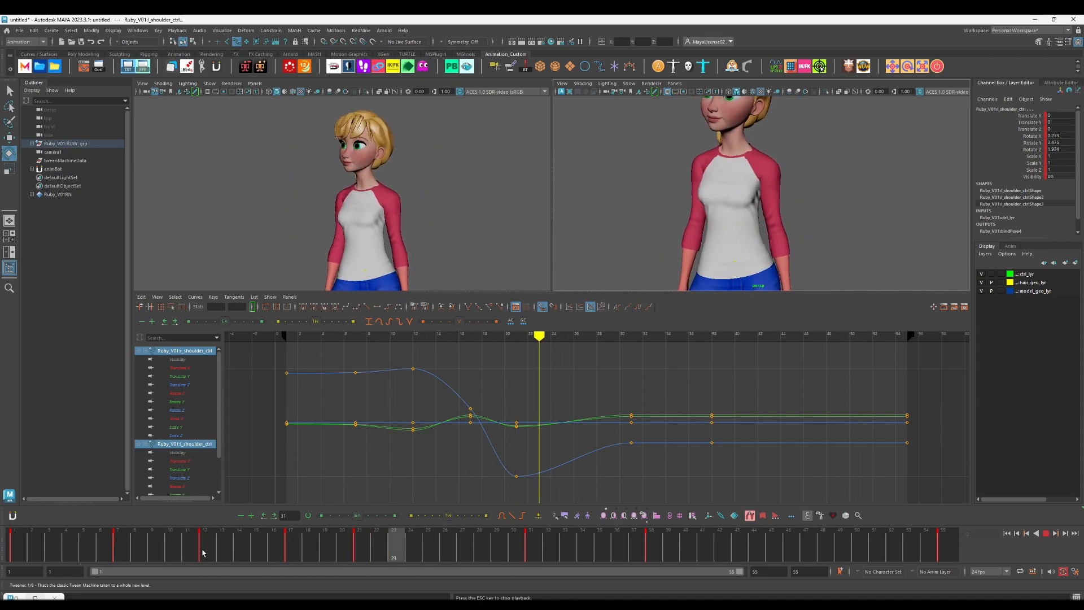
# Step: Rework the shoulders' frame 17 key closer to the frame 12 pose with the Tweener, and play back
pyautogui.click(238, 553)
pyautogui.press(',')
pyautogui.press('.')
pyautogui.press(',')
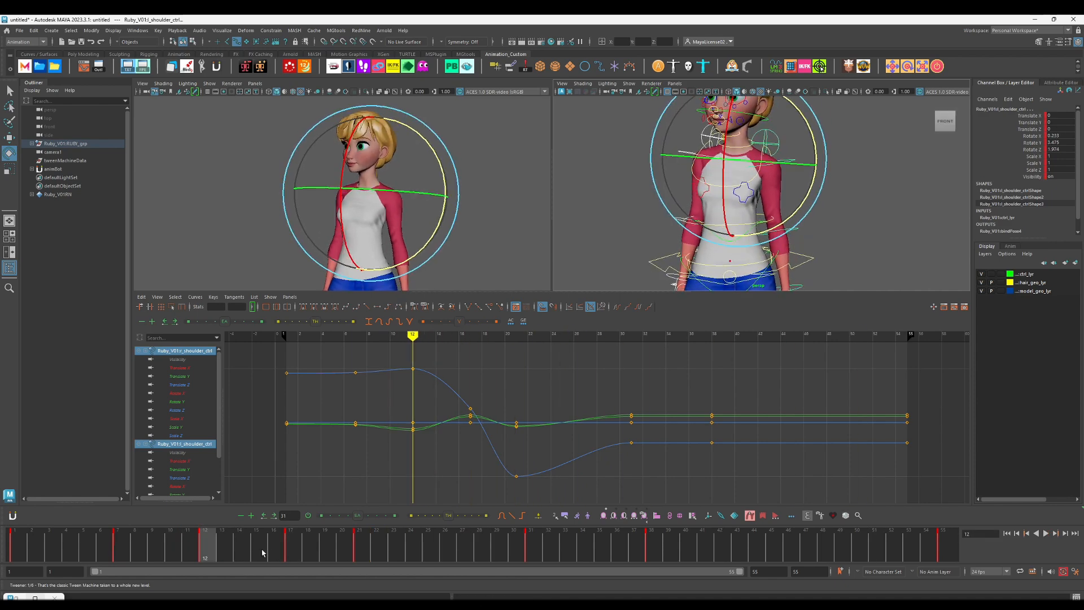
pyautogui.press('.')
pyautogui.rightClick(287, 551)
pyautogui.click(327, 376)
pyautogui.press(',')
pyautogui.hotkey('alt', 'v')
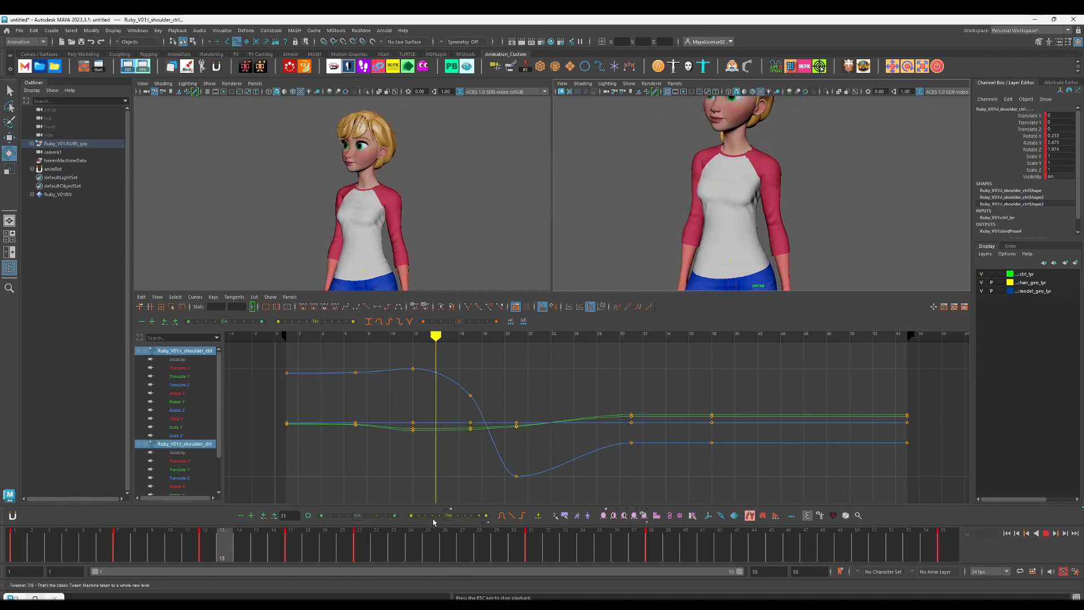
pyautogui.hotkey('alt', 'v')
# Step: Move the shoulders' frame 31 key to frame 29 and rotate both controls on Z there for a rebound peak
pyautogui.keyDown('shift'); pyautogui.click(535, 540); pyautogui.keyUp('shift')
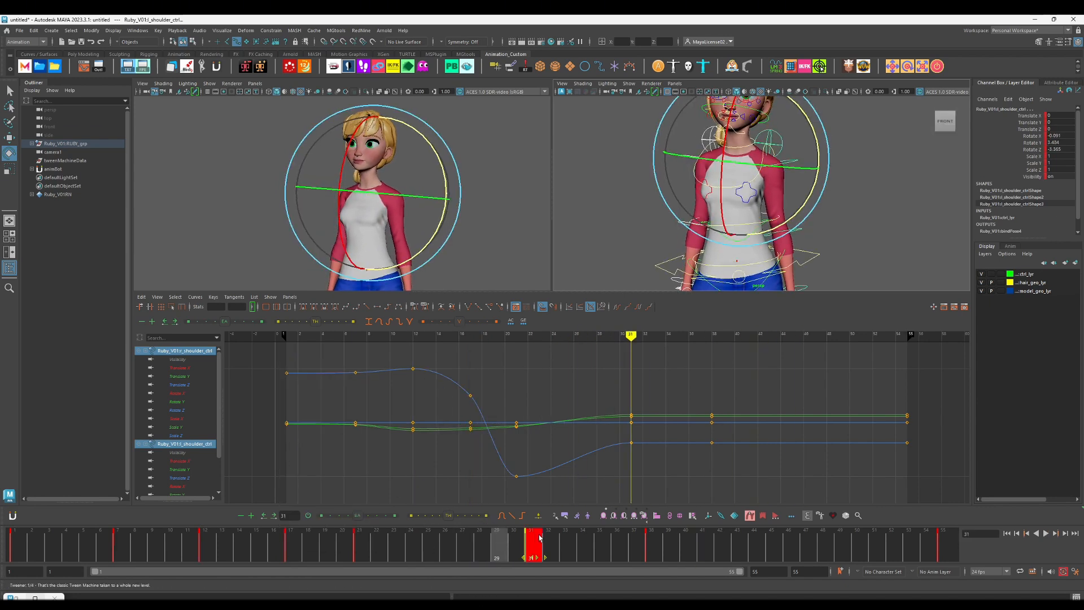
pyautogui.moveTo(534, 542); pyautogui.dragTo(500, 546)
pyautogui.click(363, 552)
pyautogui.press('.')
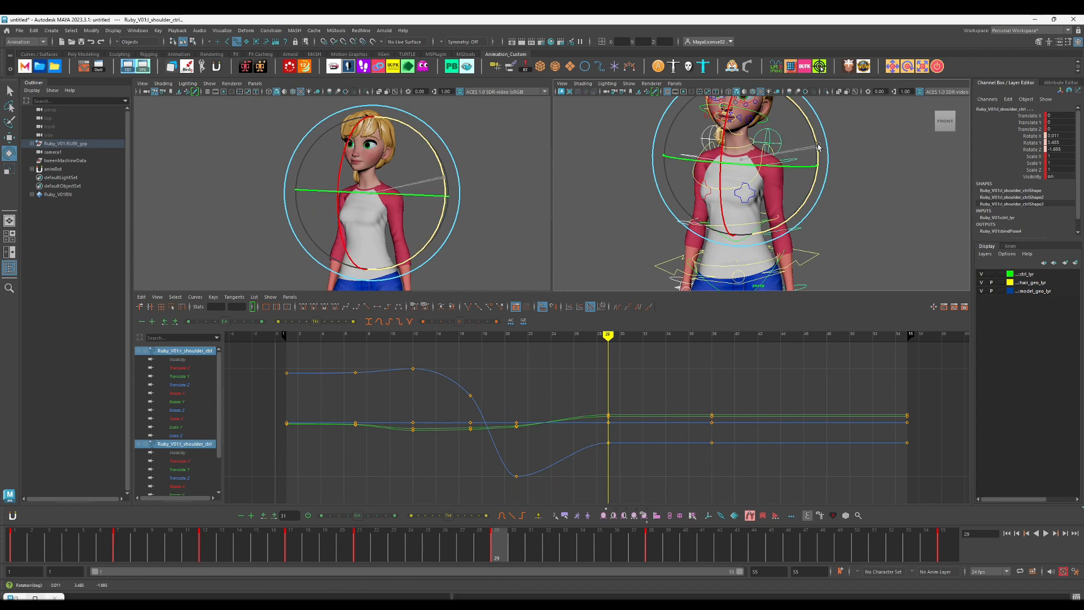
pyautogui.press('.')
# Step: Lower the shoulders' Z rotation at frame 38 to add a second dip to the settle, and play back
pyautogui.moveTo(401, 545); pyautogui.dragTo(639, 545)
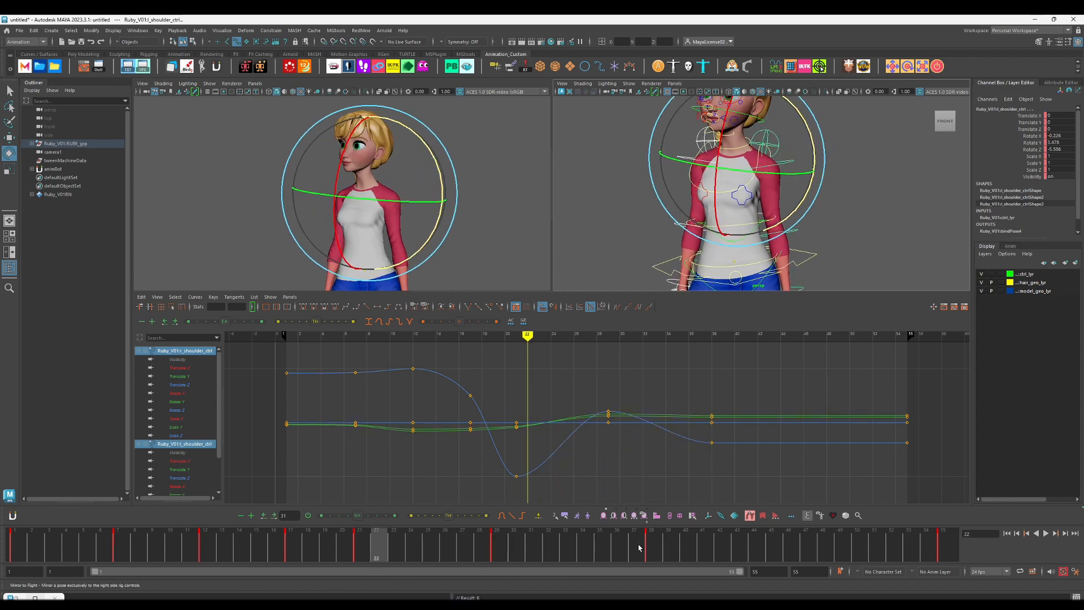
pyautogui.click(128, 550)
pyautogui.hotkey('alt', 'v')
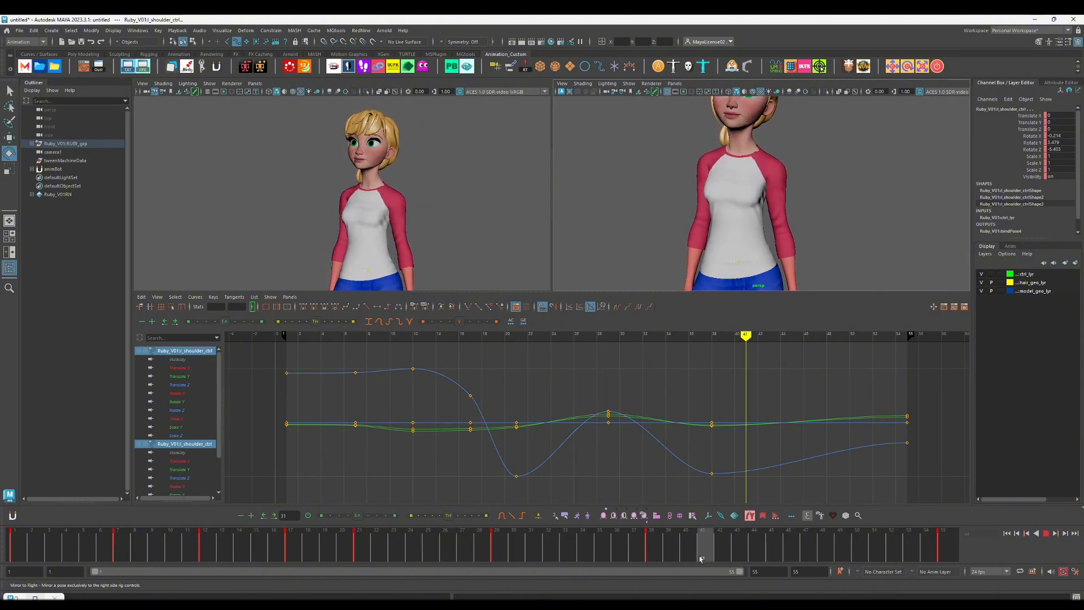
# Step: Retime the shoulder settle by moving the frame 38 key to 41 and the frame 29 key to 31, and play back
pyautogui.moveTo(659, 553); pyautogui.dragTo(710, 552)
pyautogui.click(465, 545)
pyautogui.keyDown('shift'); pyautogui.click(502, 545); pyautogui.keyUp('shift')
pyautogui.moveTo(503, 545); pyautogui.dragTo(537, 547)
pyautogui.click(114, 548)
pyautogui.hotkey('alt', 'v')
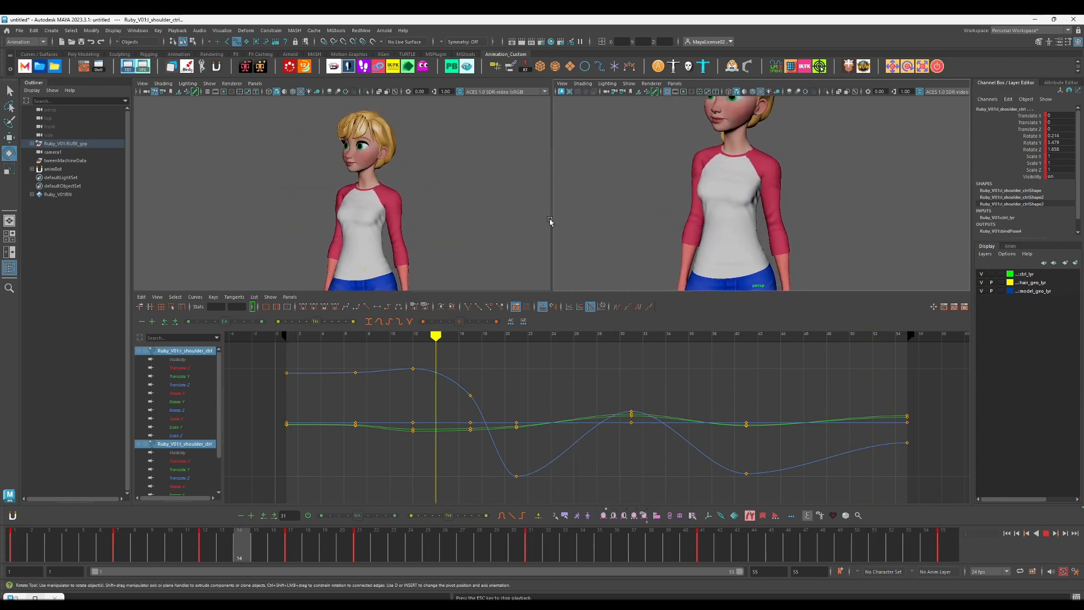
pyautogui.press('Escape')
# Step: Select the left and right upper arm FK controls together and prepare to rotate them
pyautogui.click(774, 191)
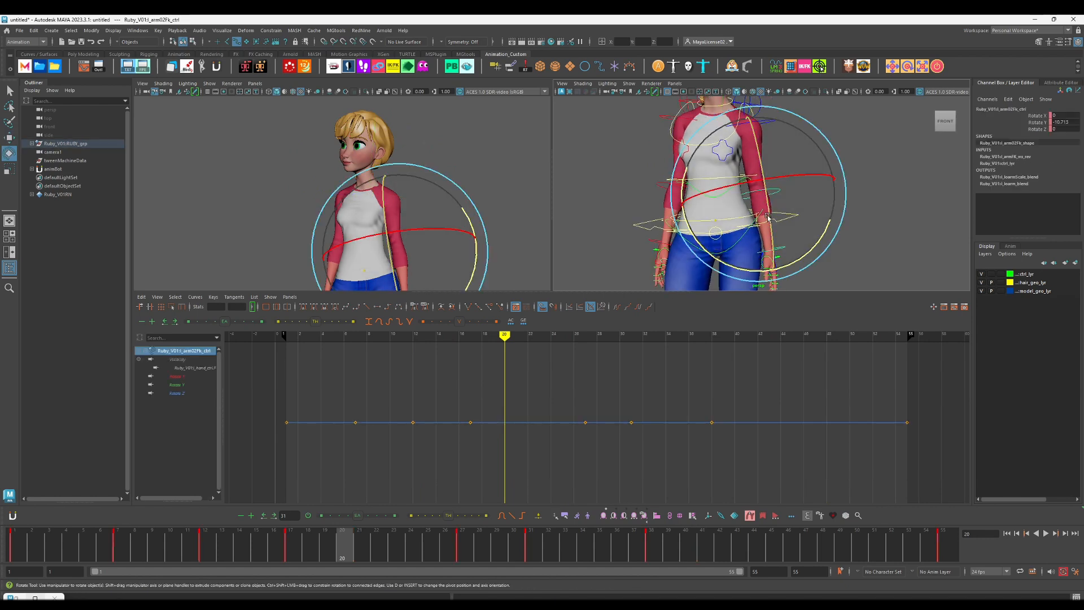
pyautogui.press('w')
pyautogui.click(772, 120)
pyautogui.keyDown('shift'); pyautogui.click(664, 117); pyautogui.keyUp('shift')
pyautogui.press(',')
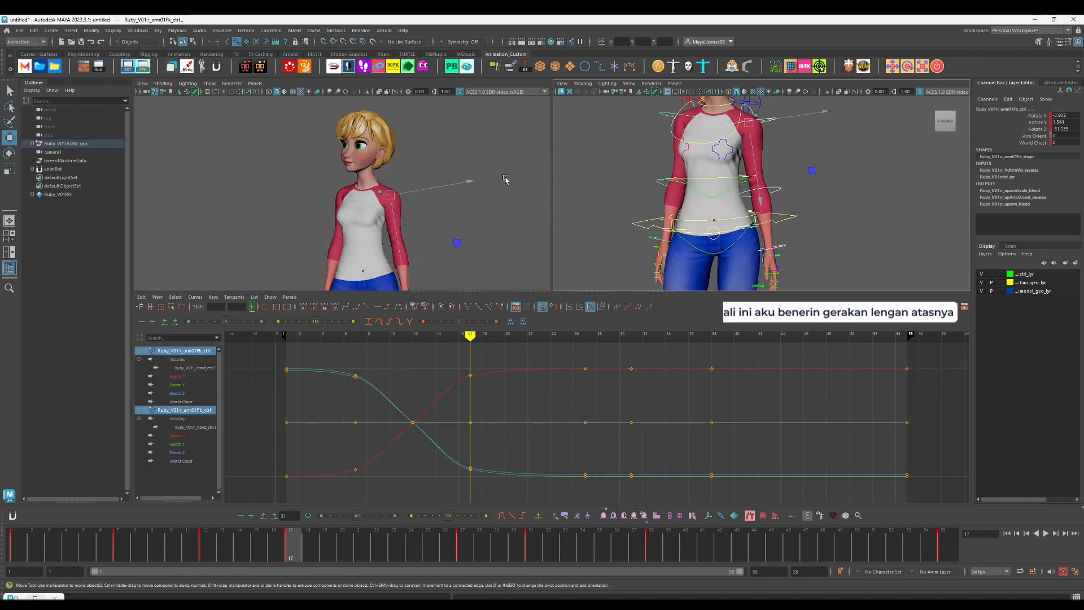
pyautogui.press('e')
# Step: Rotate both upper arm controls on Z at frame 17, taking the right arm to about -80.6, and play back
pyautogui.press(',')
pyautogui.press('.')
pyautogui.press('.')
pyautogui.press(',')
pyautogui.press(',')
pyautogui.press('.')
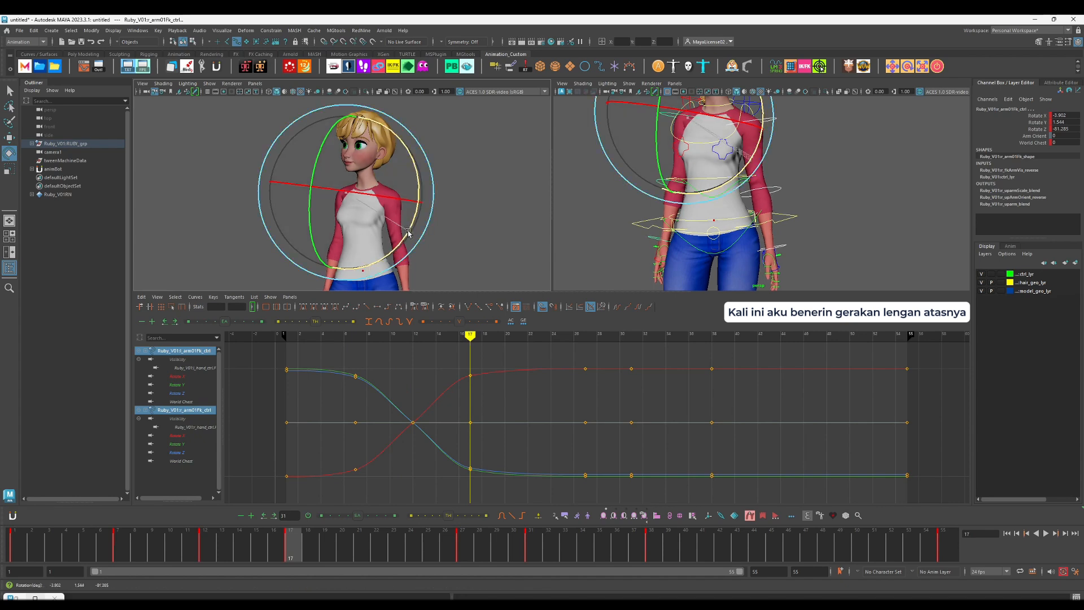
pyautogui.press(',')
pyautogui.hotkey('alt', 'v')
pyautogui.hotkey('alt', 'v')
pyautogui.press(',')
pyautogui.press(',')
pyautogui.press(',')
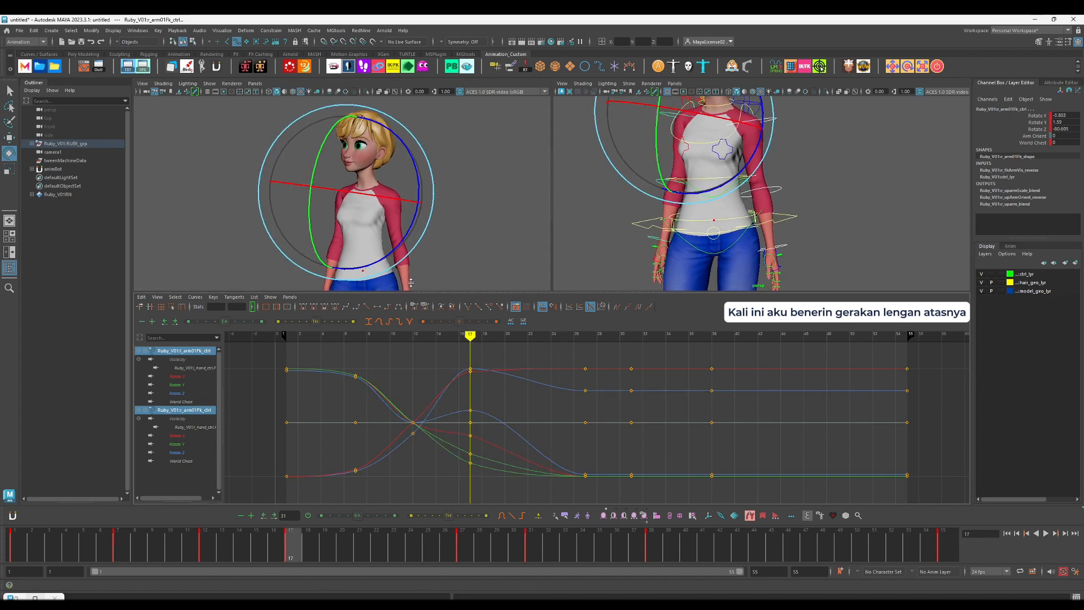
# Step: Rotate both upper arms on Z at frame 31 for an overshoot and move their frame 38 key to frame 43
pyautogui.press('.')
pyautogui.press('.')
pyautogui.moveTo(408, 235); pyautogui.dragTo(407, 235)
pyautogui.press('.')
pyautogui.moveTo(655, 556); pyautogui.dragTo(741, 554)
# Step: Delete the upper arms' rotation keys at frame 27 and play back the arm swing
pyautogui.moveTo(499, 551); pyautogui.dragTo(472, 552)
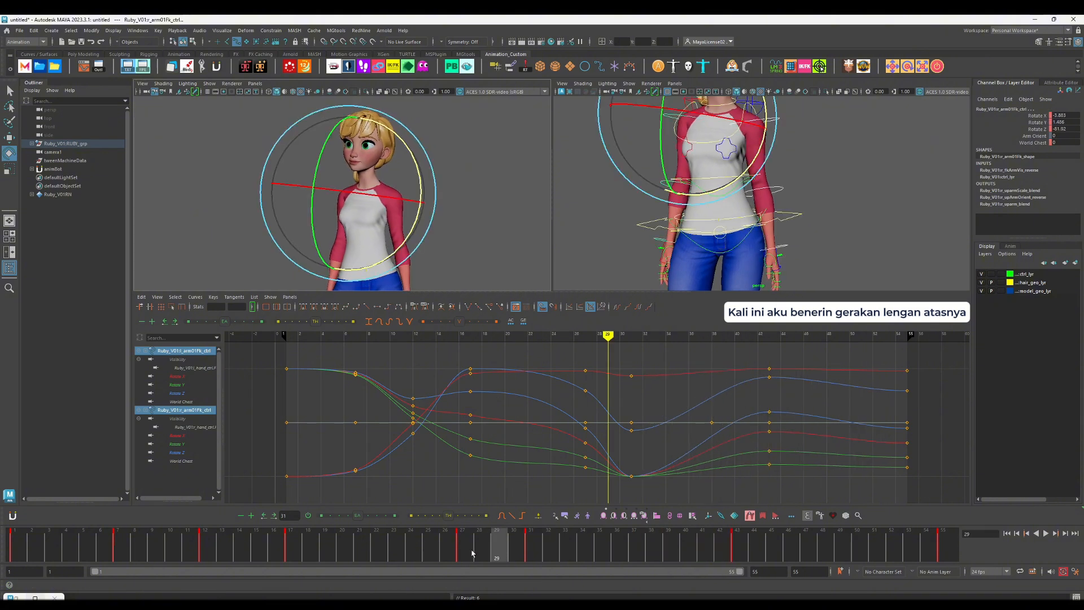
pyautogui.rightClick(474, 551)
pyautogui.click(532, 385)
pyautogui.press(',')
pyautogui.hotkey('alt', 'v')
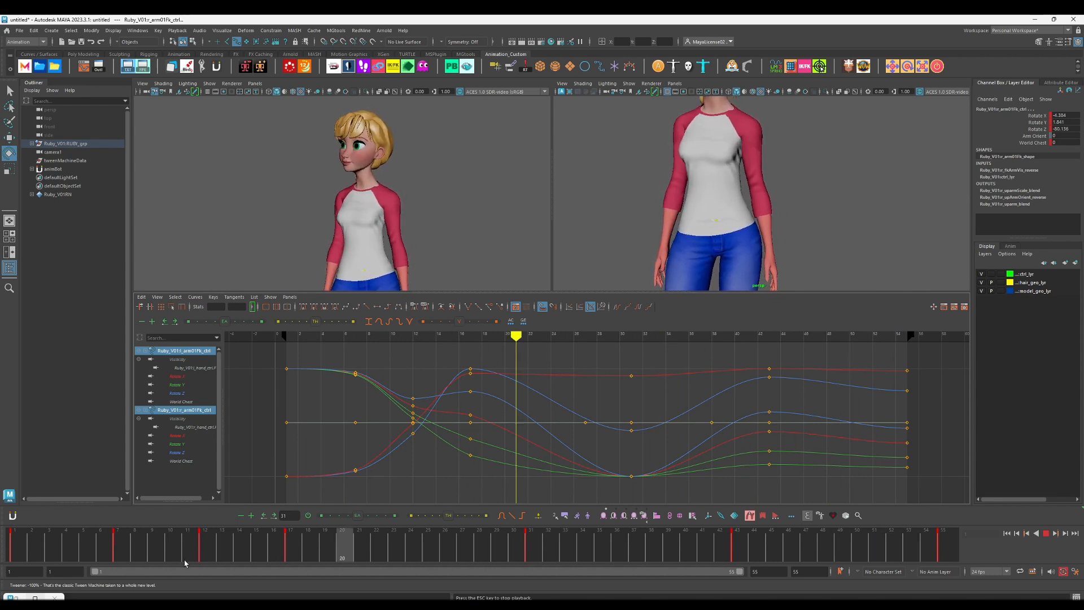
pyautogui.press('Escape')
# Step: Rotate only the left upper arm on Z at frame 43 closer to its frame 55 pose, and play back
pyautogui.press('w')
pyautogui.click(781, 123)
pyautogui.press(',')
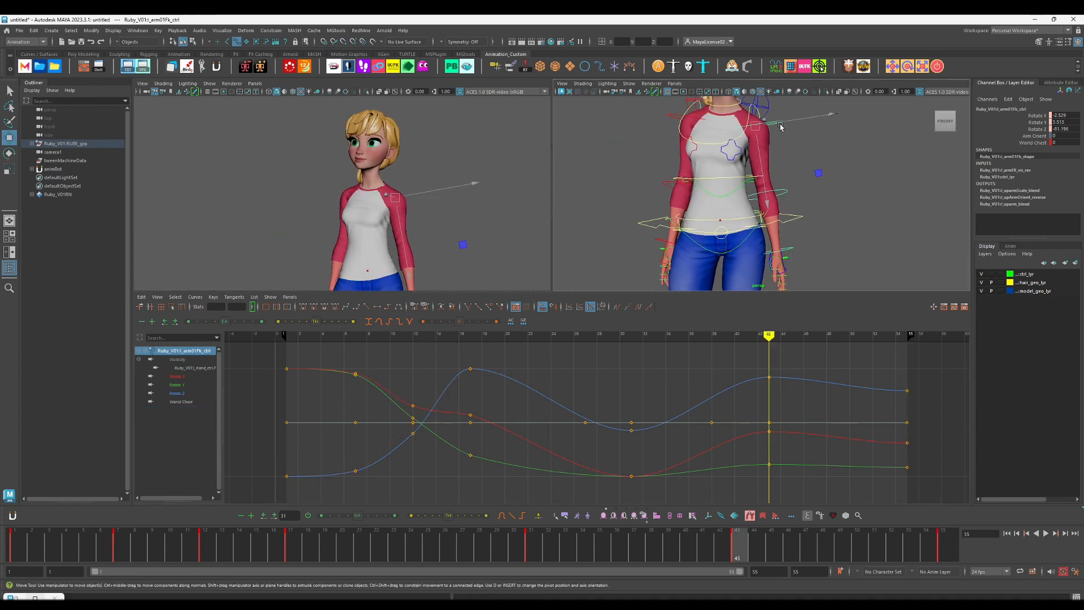
pyautogui.press(',')
pyautogui.press('.')
pyautogui.press(',')
pyautogui.press('.')
pyautogui.press('.')
pyautogui.press(',')
pyautogui.press('e')
pyautogui.moveTo(805, 183); pyautogui.dragTo(794, 190)
pyautogui.hotkey('alt', 'v')
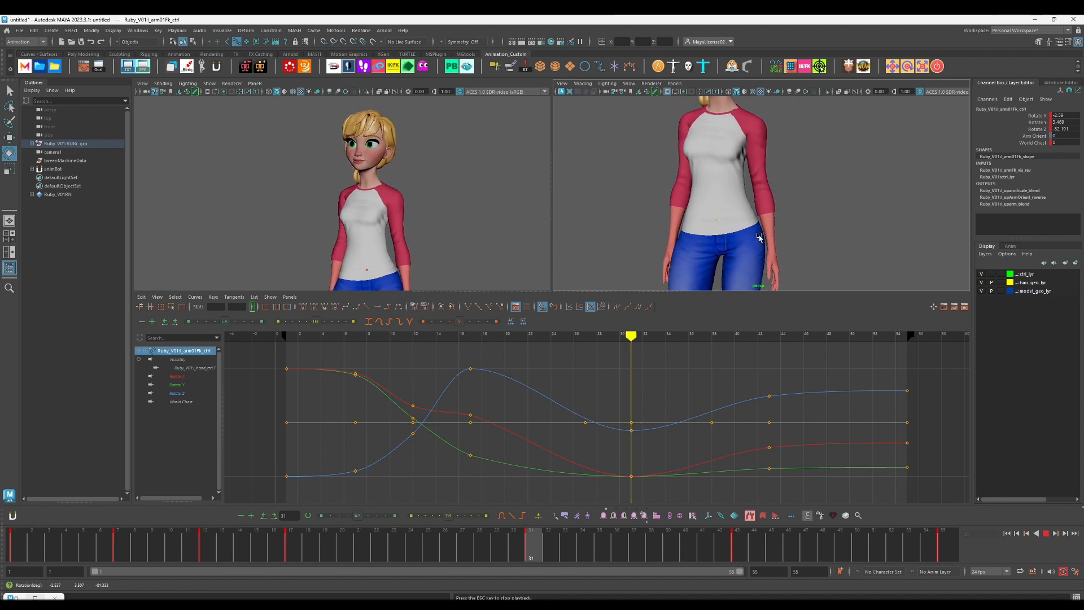
pyautogui.press('Escape')
# Step: Reduce the right upper arm's overshoot at frame 31 by rotating it on Z to about -81.4, and play back
pyautogui.press('w')
pyautogui.click(683, 127)
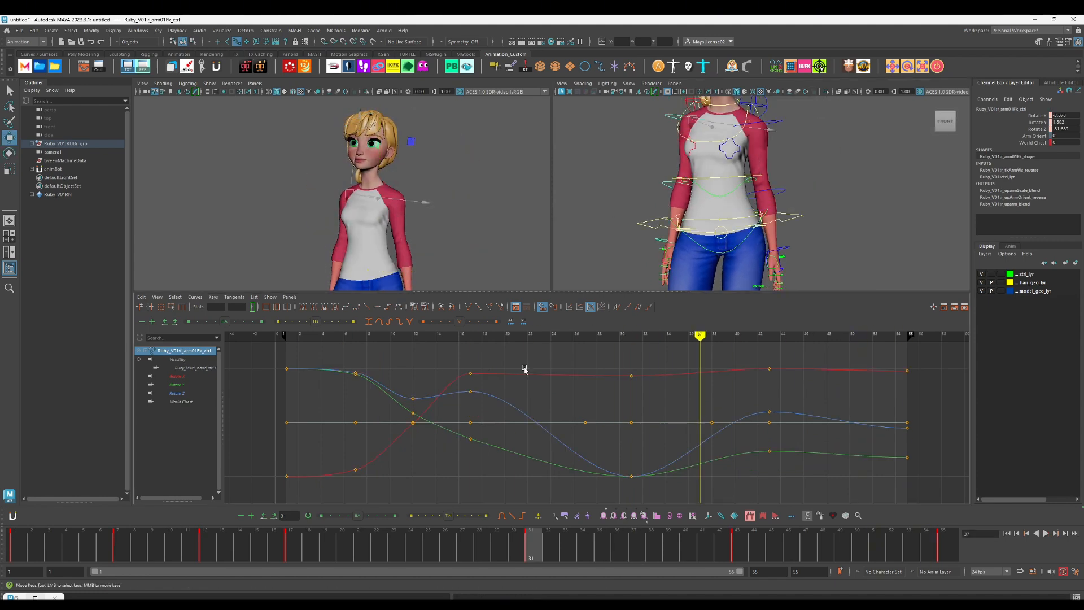
pyautogui.press(',')
pyautogui.press(',')
pyautogui.press(',')
pyautogui.press('.')
pyautogui.press('.')
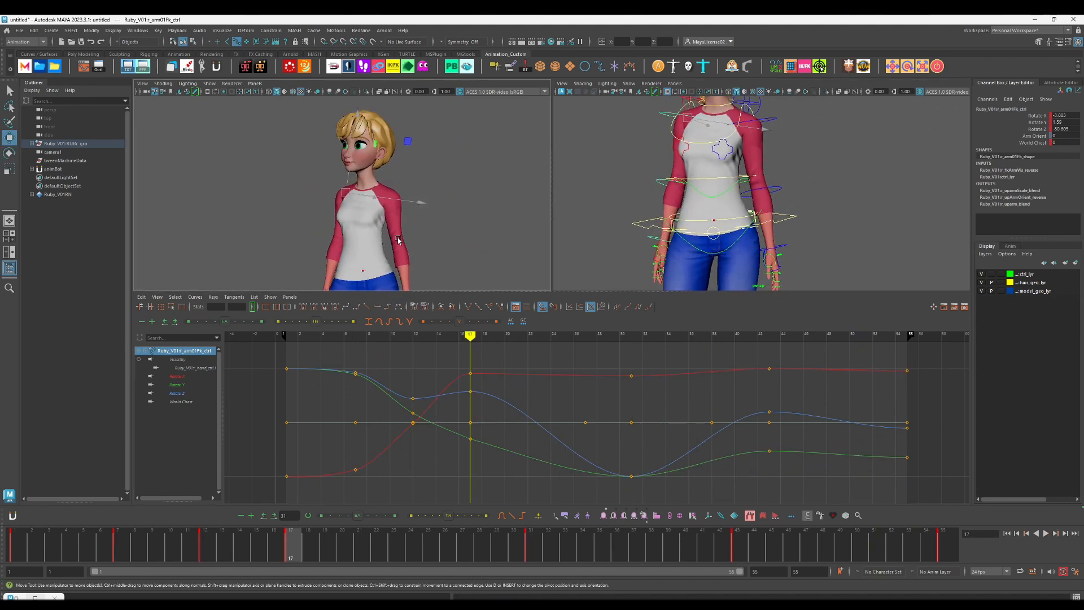
pyautogui.press('e')
pyautogui.hotkey('alt', 'v')
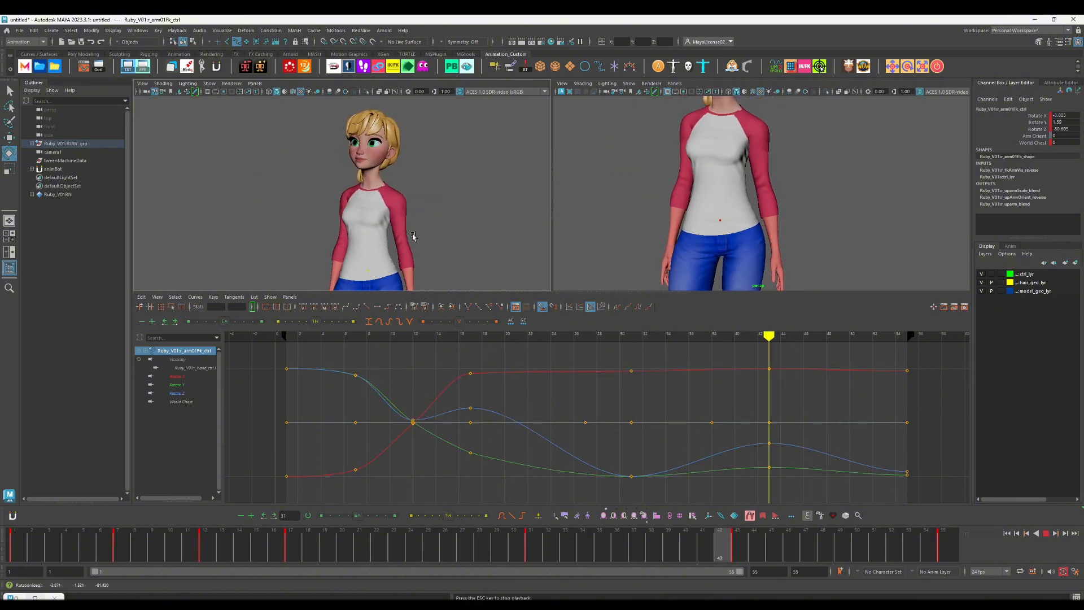
pyautogui.press('Escape')
# Step: Delete the right upper arm's rotation keys at frame 12 and play back
pyautogui.rightClick(275, 543)
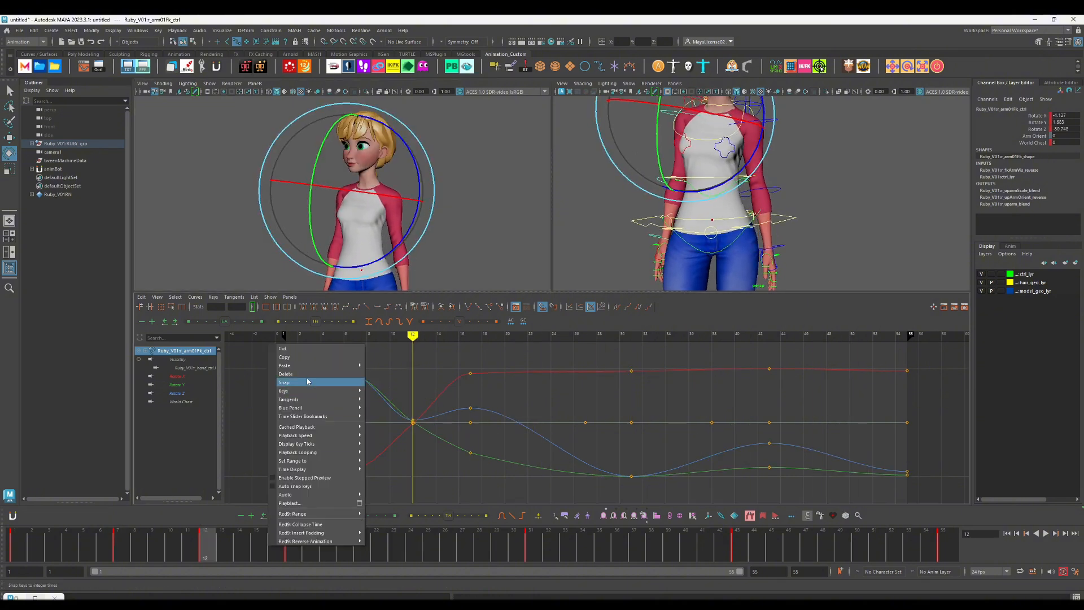
pyautogui.click(306, 375)
pyautogui.press(',')
pyautogui.hotkey('alt', 'v')
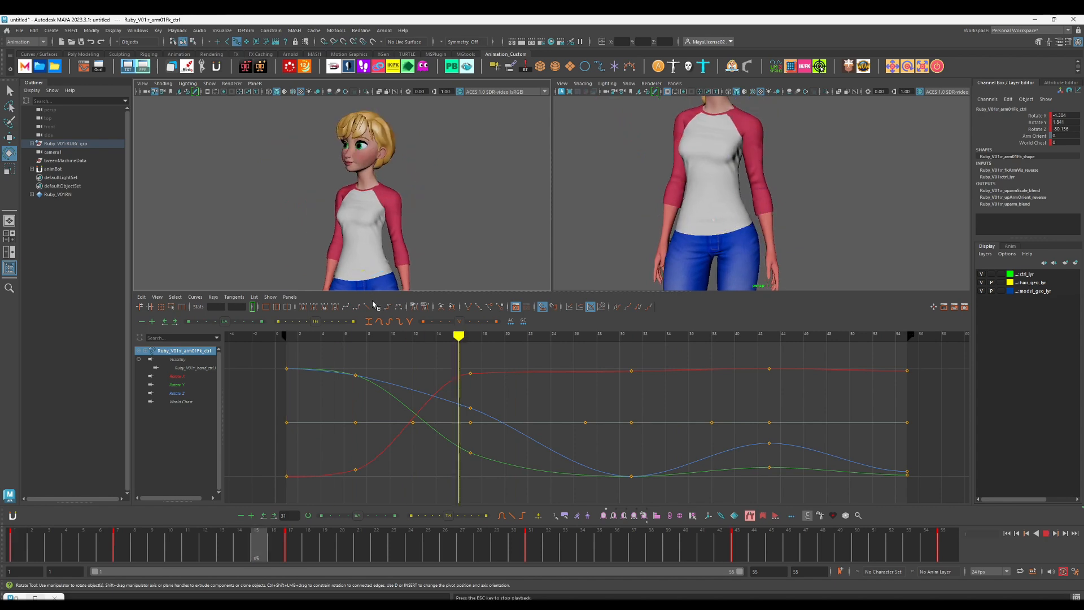
# Step: Rotate the right upper arm on Z at frame 17 to about -78.1 for a stronger outward swing, and play back
pyautogui.moveTo(156, 541); pyautogui.dragTo(299, 545)
pyautogui.moveTo(417, 232); pyautogui.dragTo(412, 235)
pyautogui.hotkey('alt', 'v')
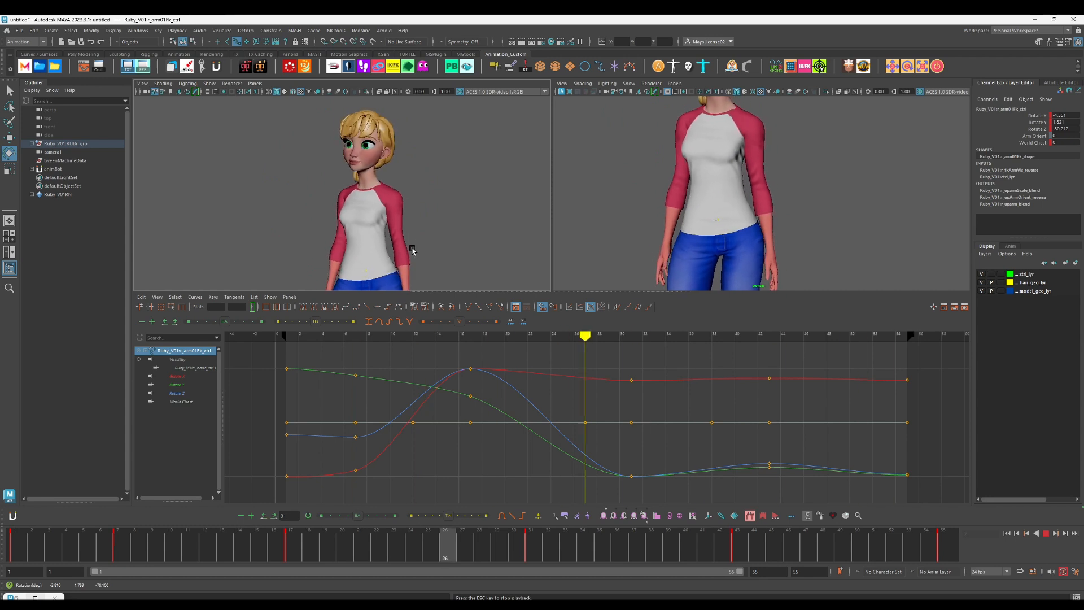
pyautogui.hotkey('alt', 'v')
# Step: Select both lower arm FK controls and rotate them on Y to about -15.6 at frame 12
pyautogui.click(865, 237)
pyautogui.click(667, 184)
pyautogui.press('w')
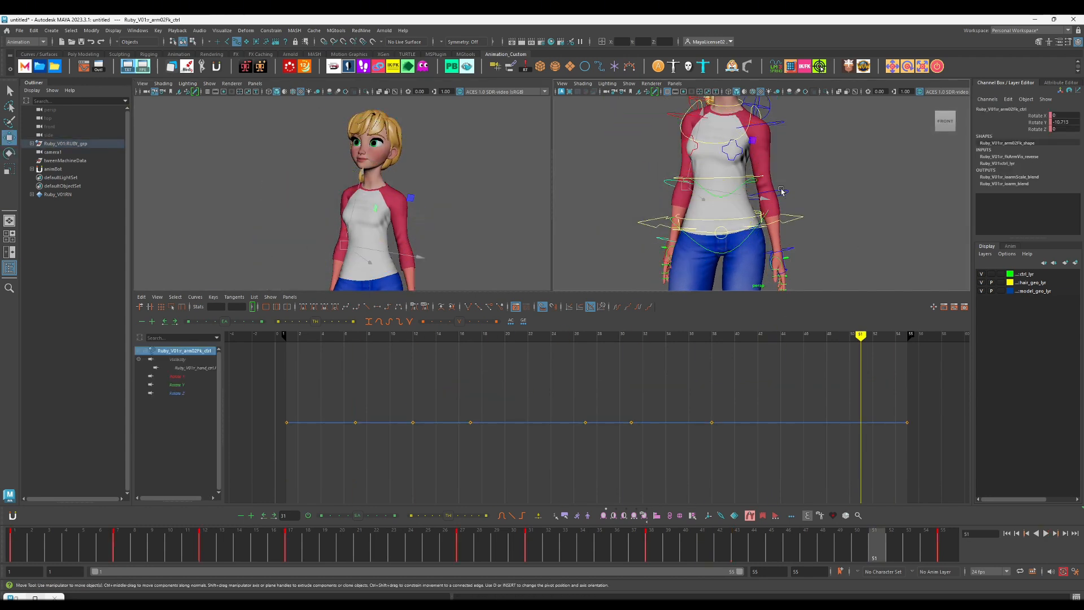
pyautogui.moveTo(128, 550); pyautogui.dragTo(205, 546)
pyautogui.press('e')
pyautogui.moveTo(770, 211); pyautogui.dragTo(769, 205)
pyautogui.press('f')
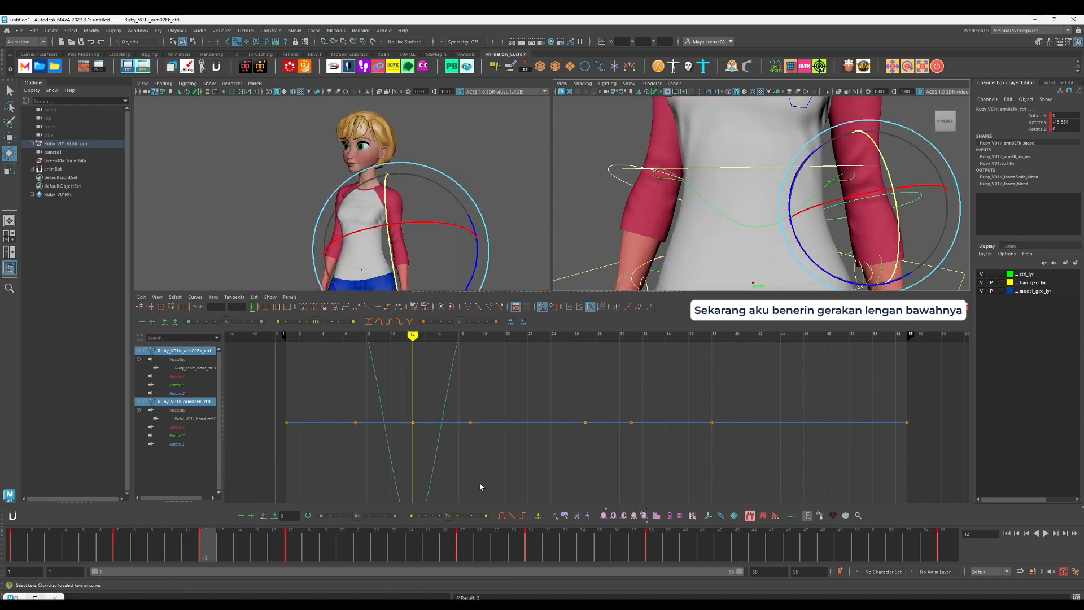
# Step: Delete both lower arm FK controls' rotation keys at frame 17
pyautogui.press('f')
pyautogui.scroll(-7, 812, 266)
pyautogui.press('.')
pyautogui.rightClick(382, 537)
pyautogui.click(398, 366)
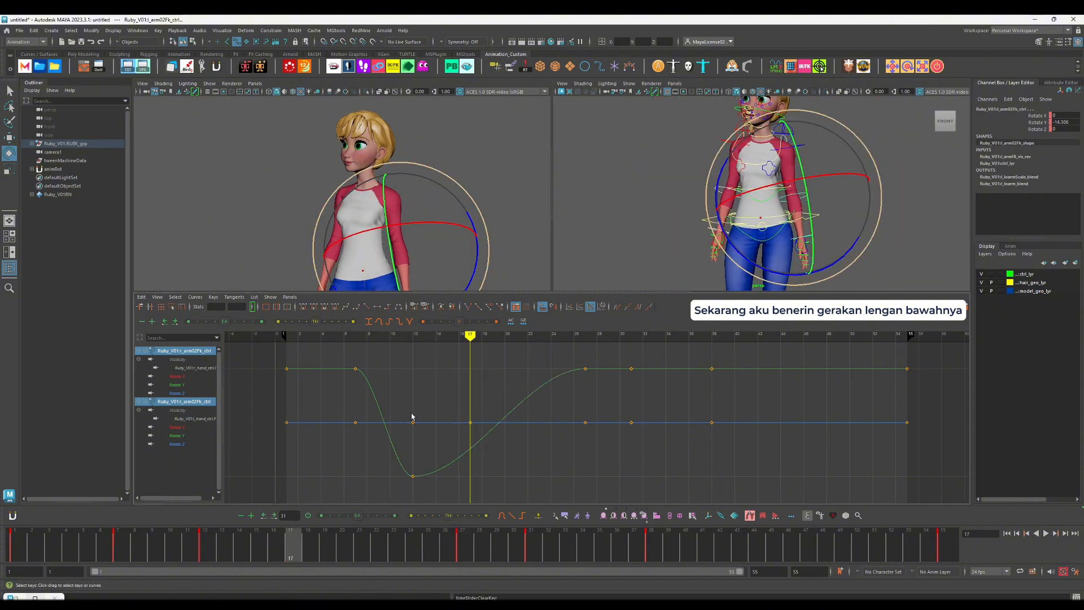
# Step: Key a second, smaller lower arm swing at frame 35 and a partial return at frame 45, and delete the keys at frames 31 and 38
pyautogui.click(333, 551)
pyautogui.moveTo(509, 552); pyautogui.dragTo(600, 552)
pyautogui.click(307, 543)
pyautogui.moveTo(306, 542); pyautogui.dragTo(775, 538, button='middle')
pyautogui.press('s')
pyautogui.rightClick(605, 544)
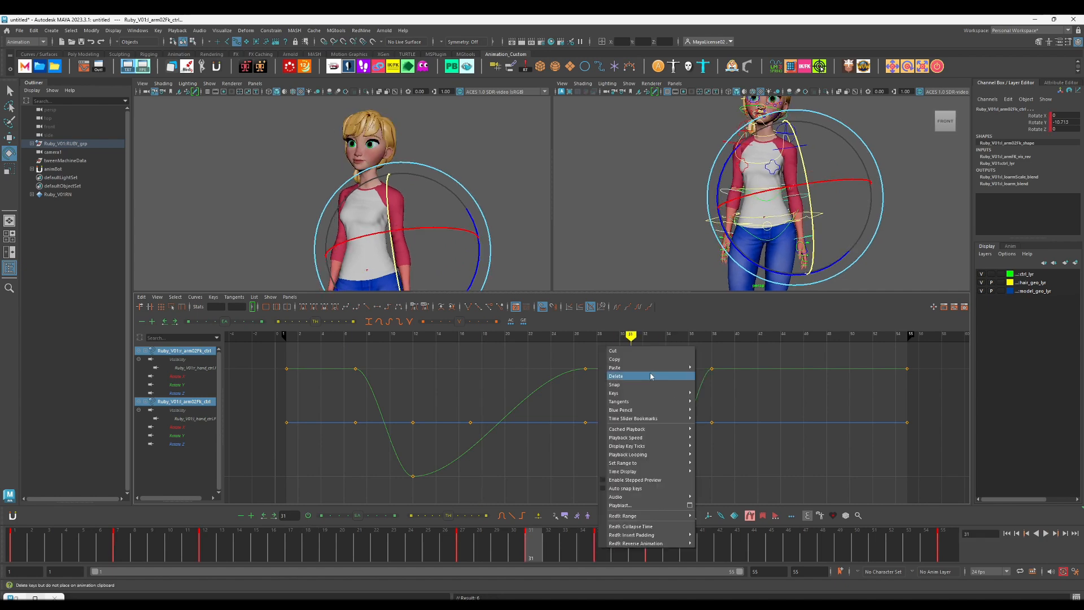
pyautogui.click(651, 375)
pyautogui.click(653, 542)
pyautogui.press('s')
pyautogui.rightClick(775, 538)
pyautogui.click(829, 368)
# Step: Lower the lower arms' Rotate Y curve key at frame 7 and play the animation back
pyautogui.press('.')
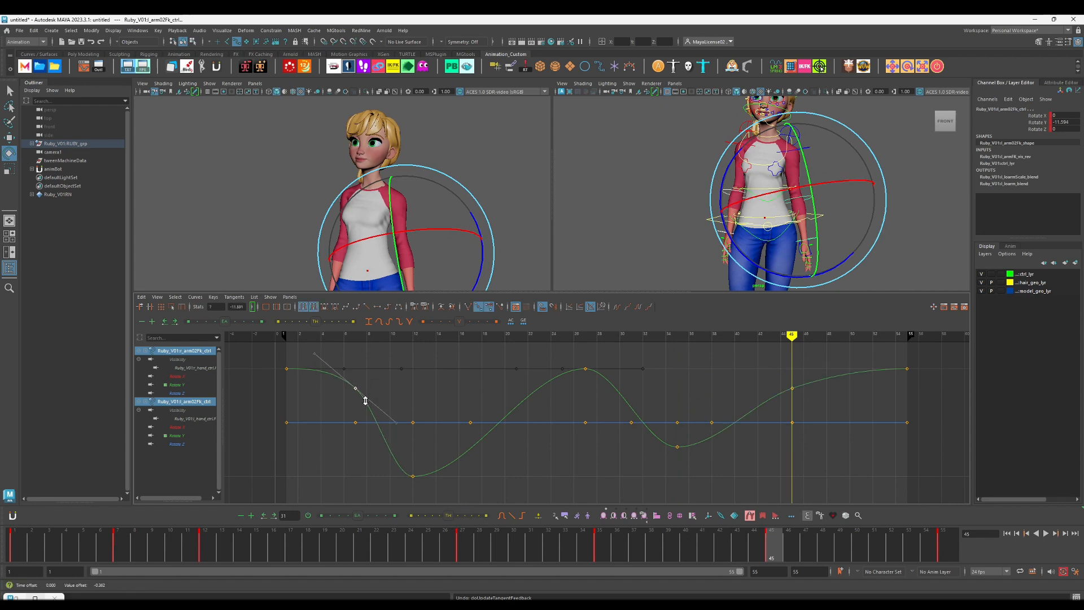
pyautogui.hotkey('alt', 'v')
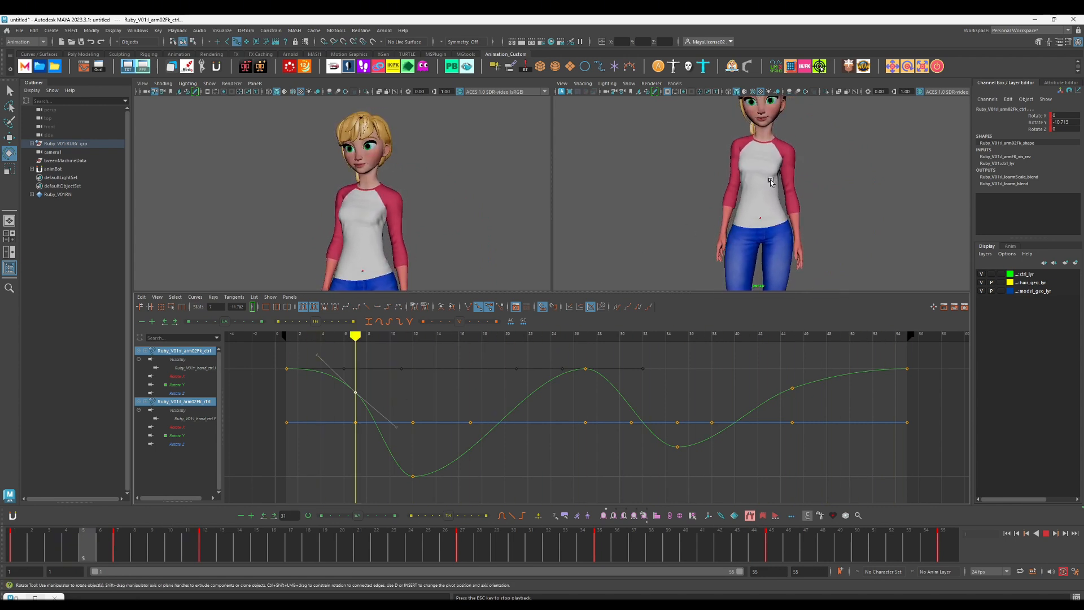
pyautogui.press('Escape')
# Step: Raise the right upper arm's Rotate Z keys from frame 31 onward, reaching about -80.6 at frame 55, and try shifting the matching Rotate X keys
pyautogui.press('w')
pyautogui.click(725, 141)
pyautogui.press(',')
pyautogui.press('.')
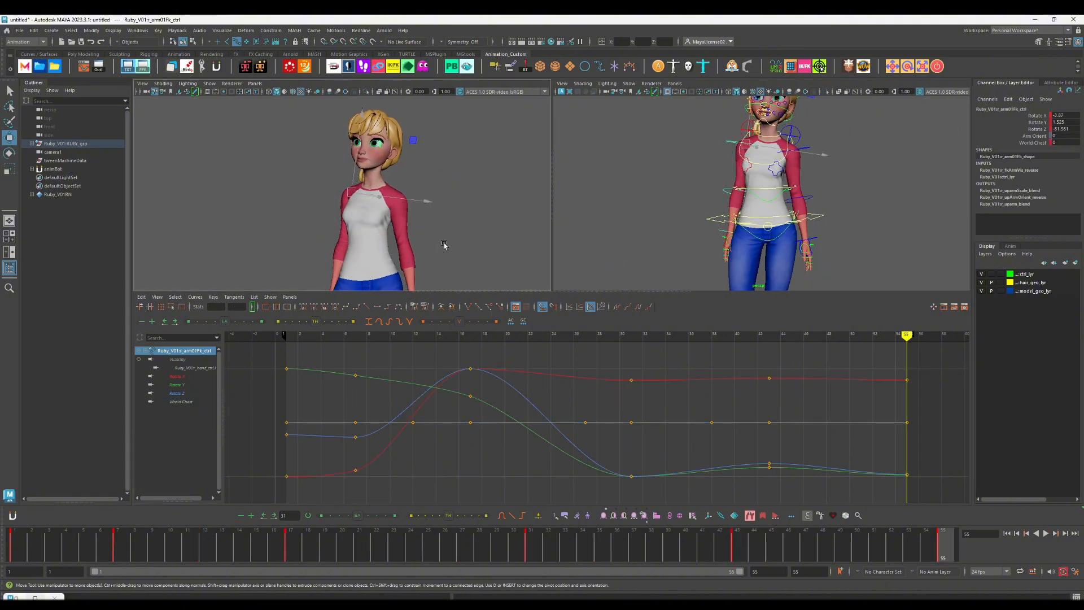
pyautogui.press('e')
pyautogui.click(176, 393)
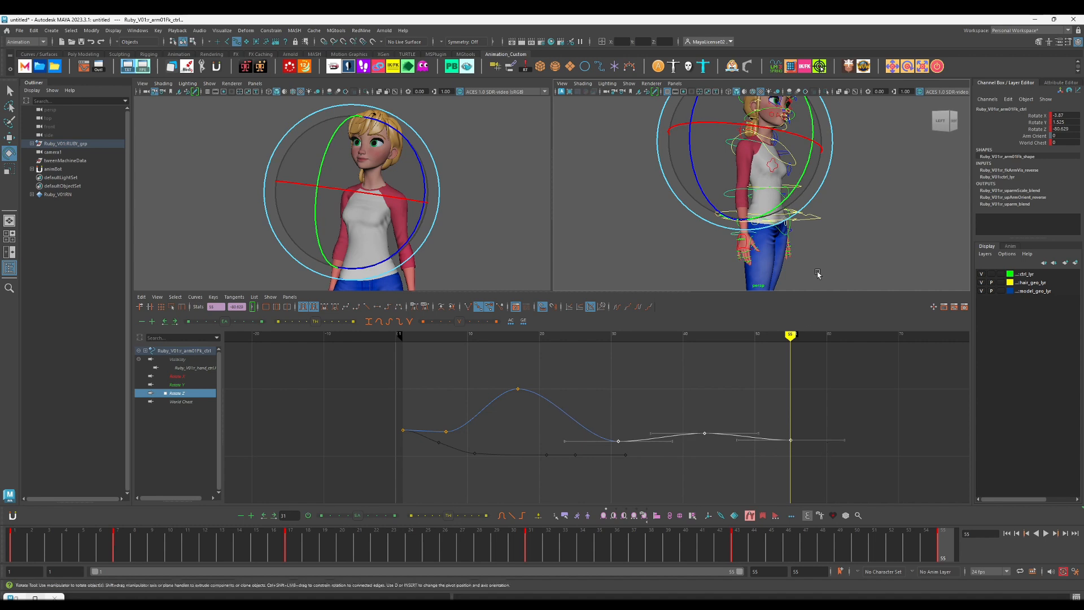
pyautogui.keyDown('alt'); pyautogui.moveTo(817, 274); pyautogui.dragTo(744, 299); pyautogui.keyUp('alt')
pyautogui.click(178, 376)
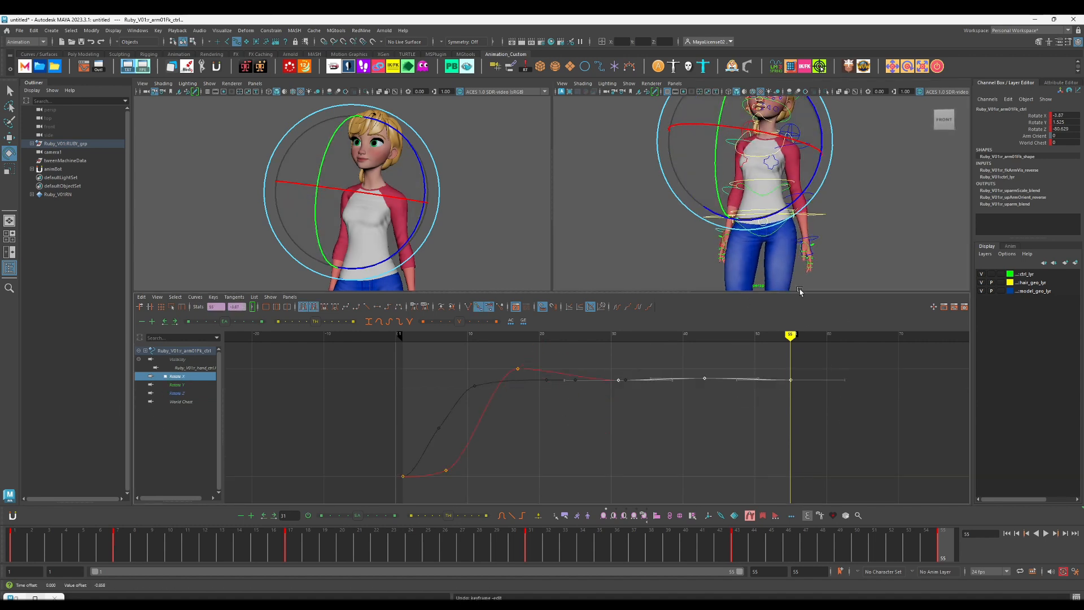
# Step: Select the right wrist FK control, toggle animBot's global offset, and play back to check the wrist motion
pyautogui.scroll(4, 685, 249)
pyautogui.keyDown('alt'); pyautogui.moveTo(685, 249); pyautogui.dragTo(693, 203, button='middle'); pyautogui.keyUp('alt')
pyautogui.keyDown('alt'); pyautogui.moveTo(693, 203); pyautogui.dragTo(712, 195); pyautogui.keyUp('alt')
pyautogui.click(703, 202)
pyautogui.click(732, 514)
pyautogui.press('w')
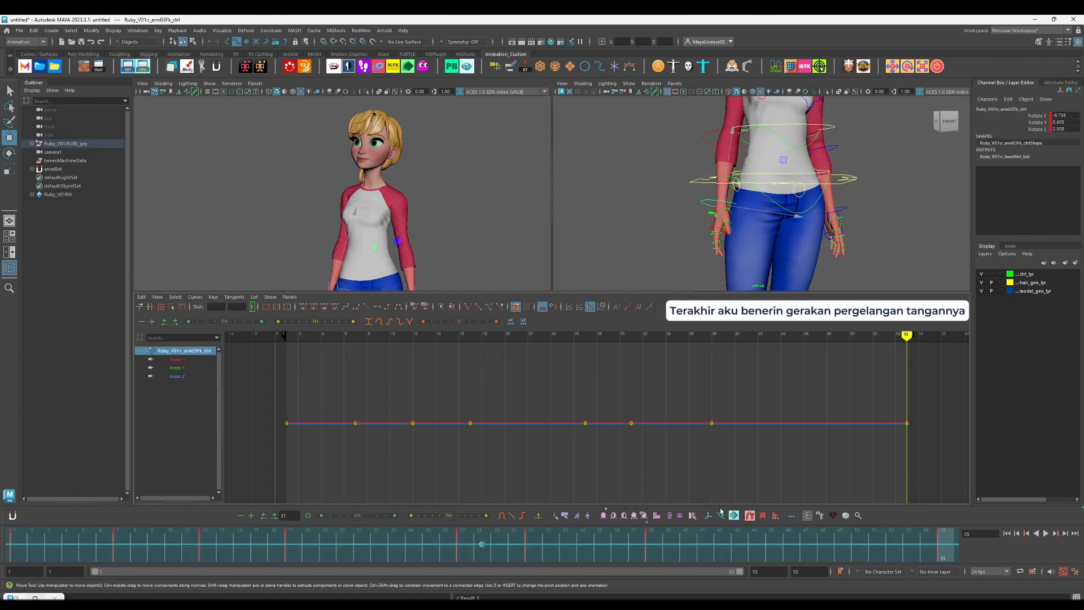
pyautogui.hotkey('alt', 'v')
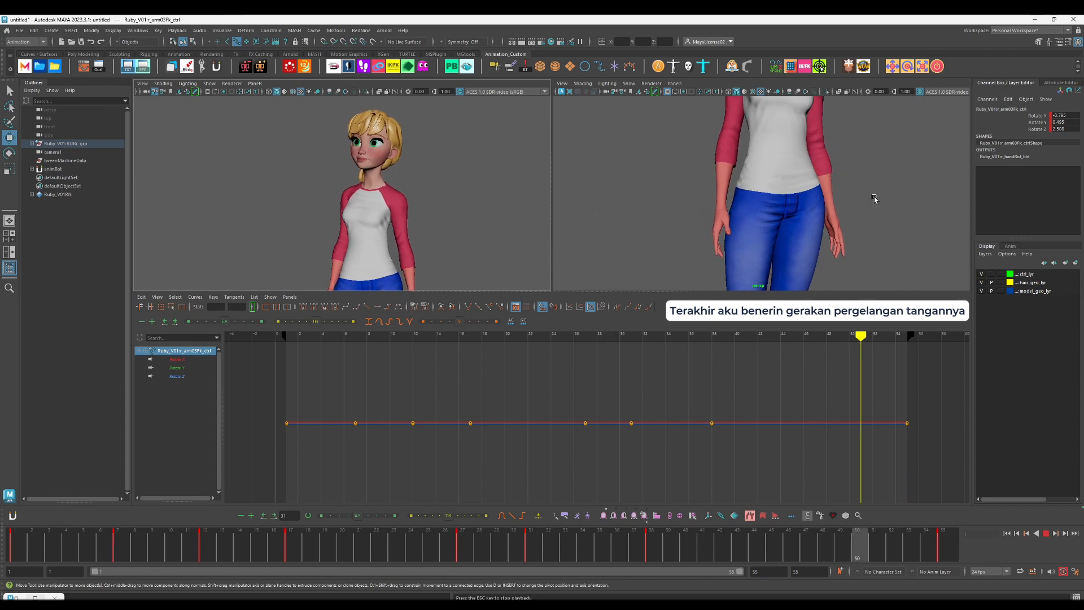